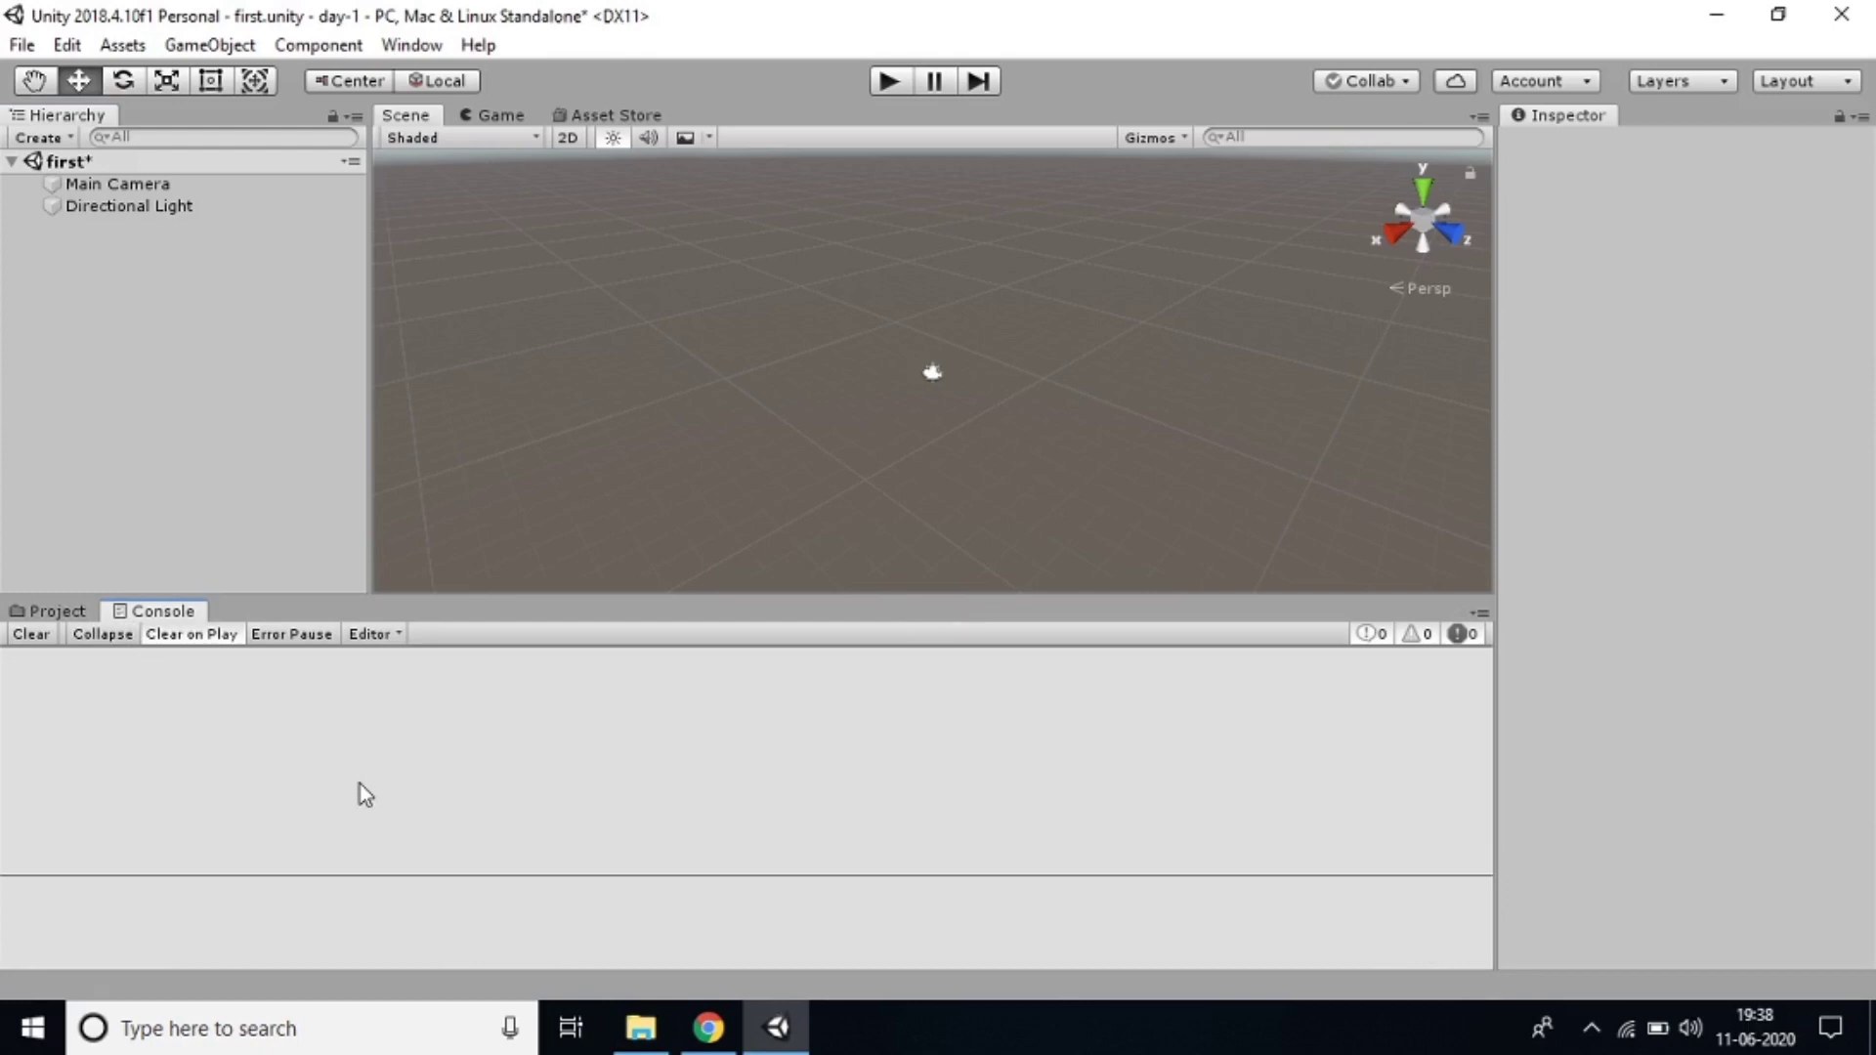
Dock the Game view beside the Console, below the Scene view, and restore the maximized editor window down
{"action": "left_click", "coordinate": [473, 119]}
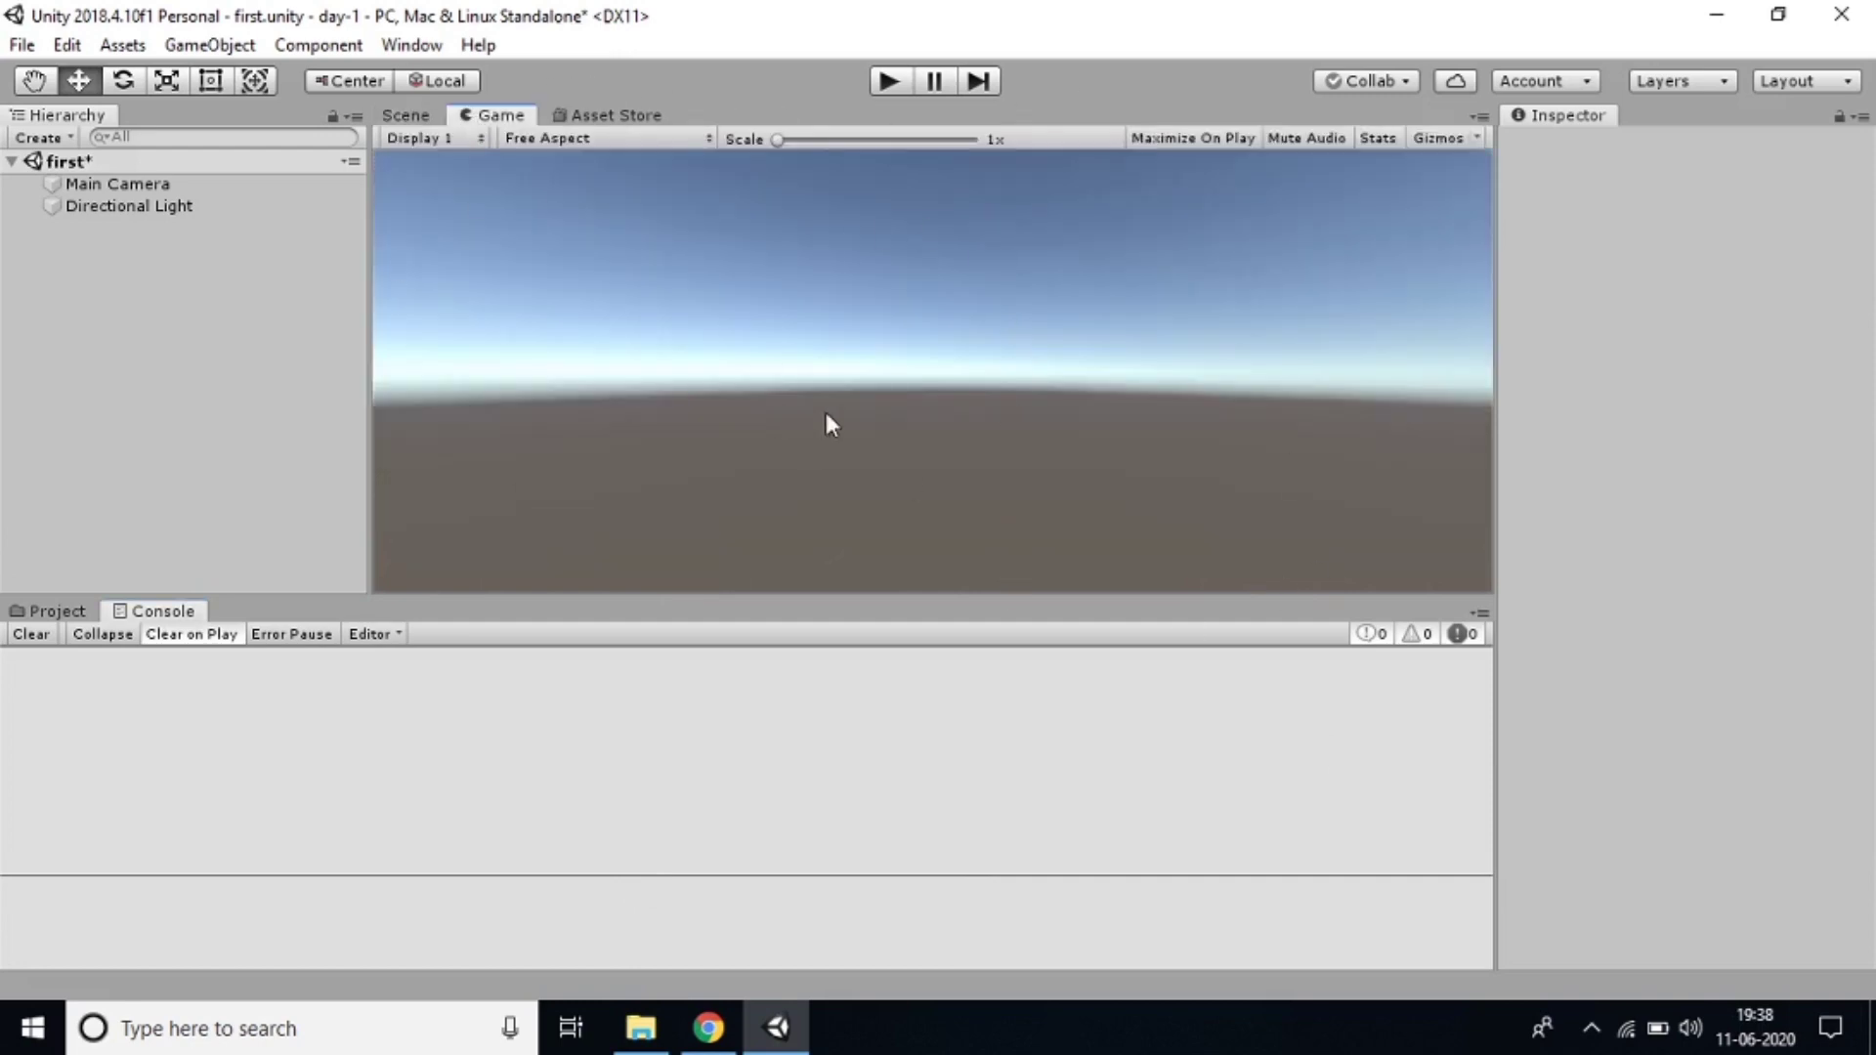
{"action": "left_click_drag", "start_coordinate": [518, 119], "coordinate": [1209, 821]}
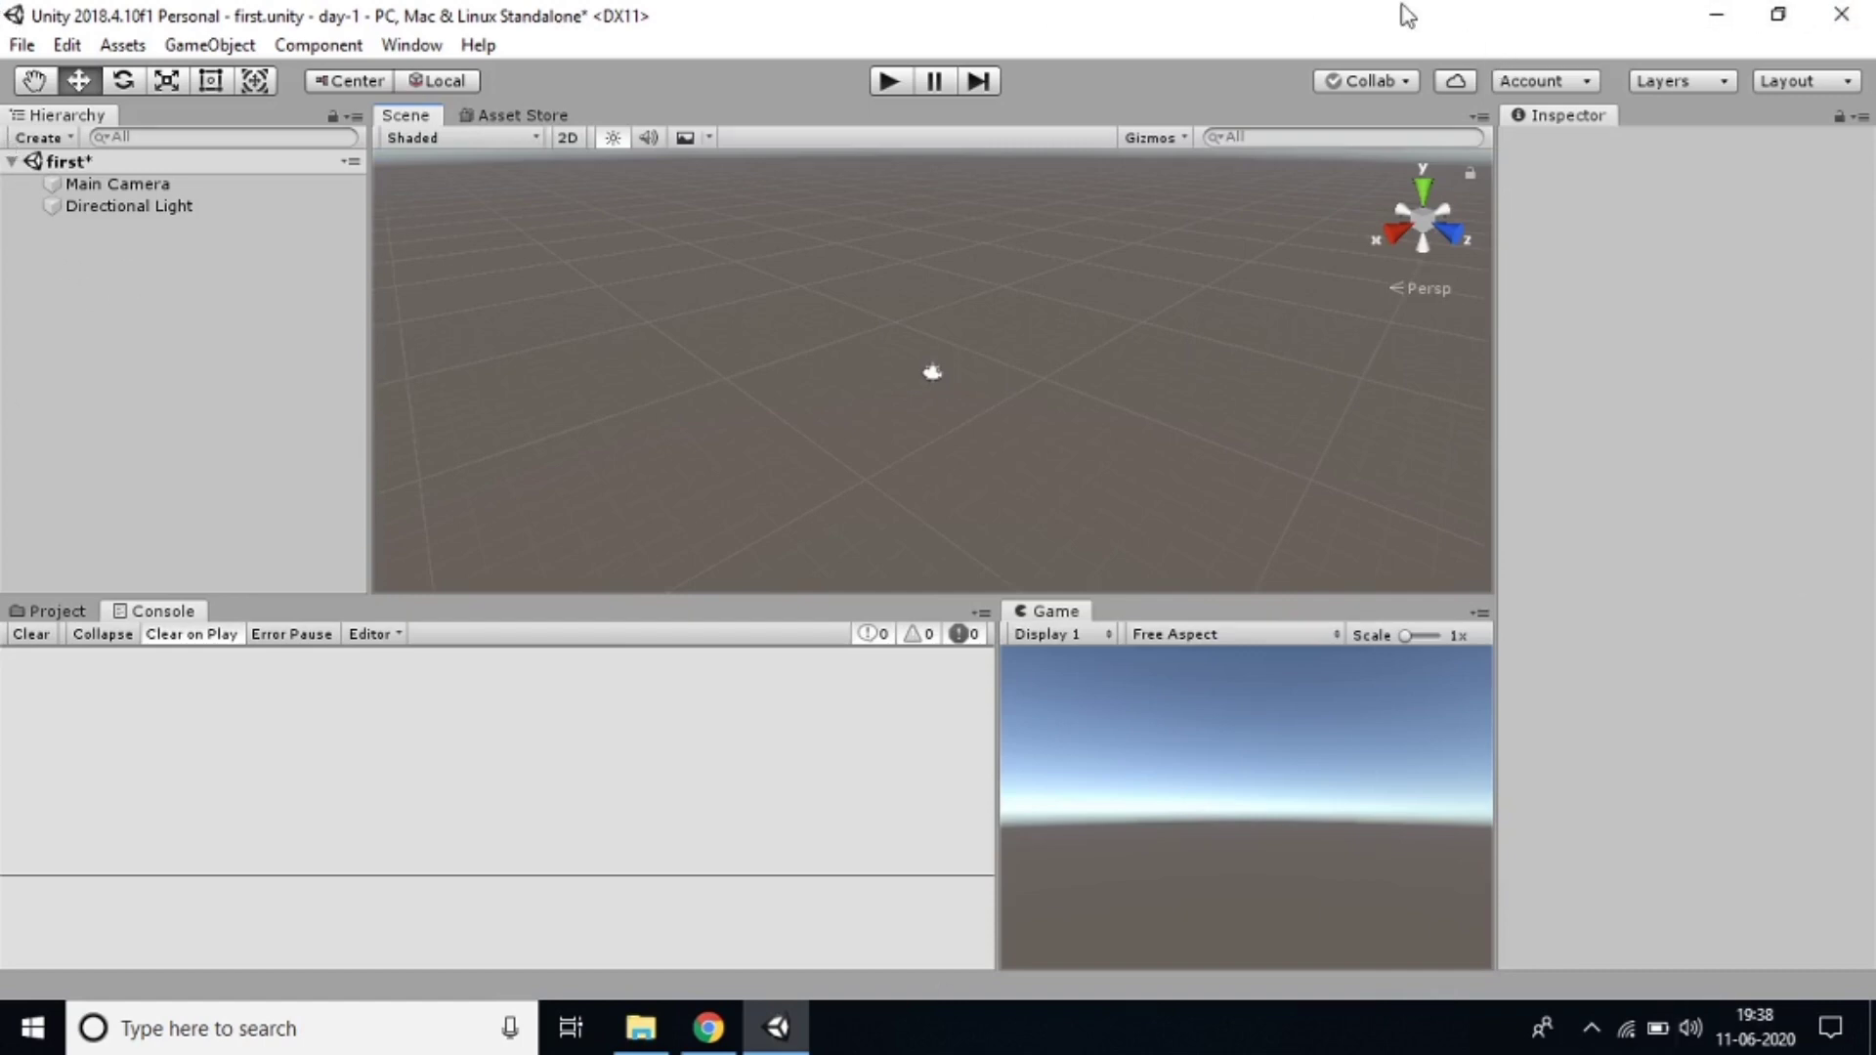
{"action": "left_click", "coordinate": [14, 15]}
{"action": "left_click", "coordinate": [68, 15]}
{"action": "double_click", "coordinate": [68, 16]}
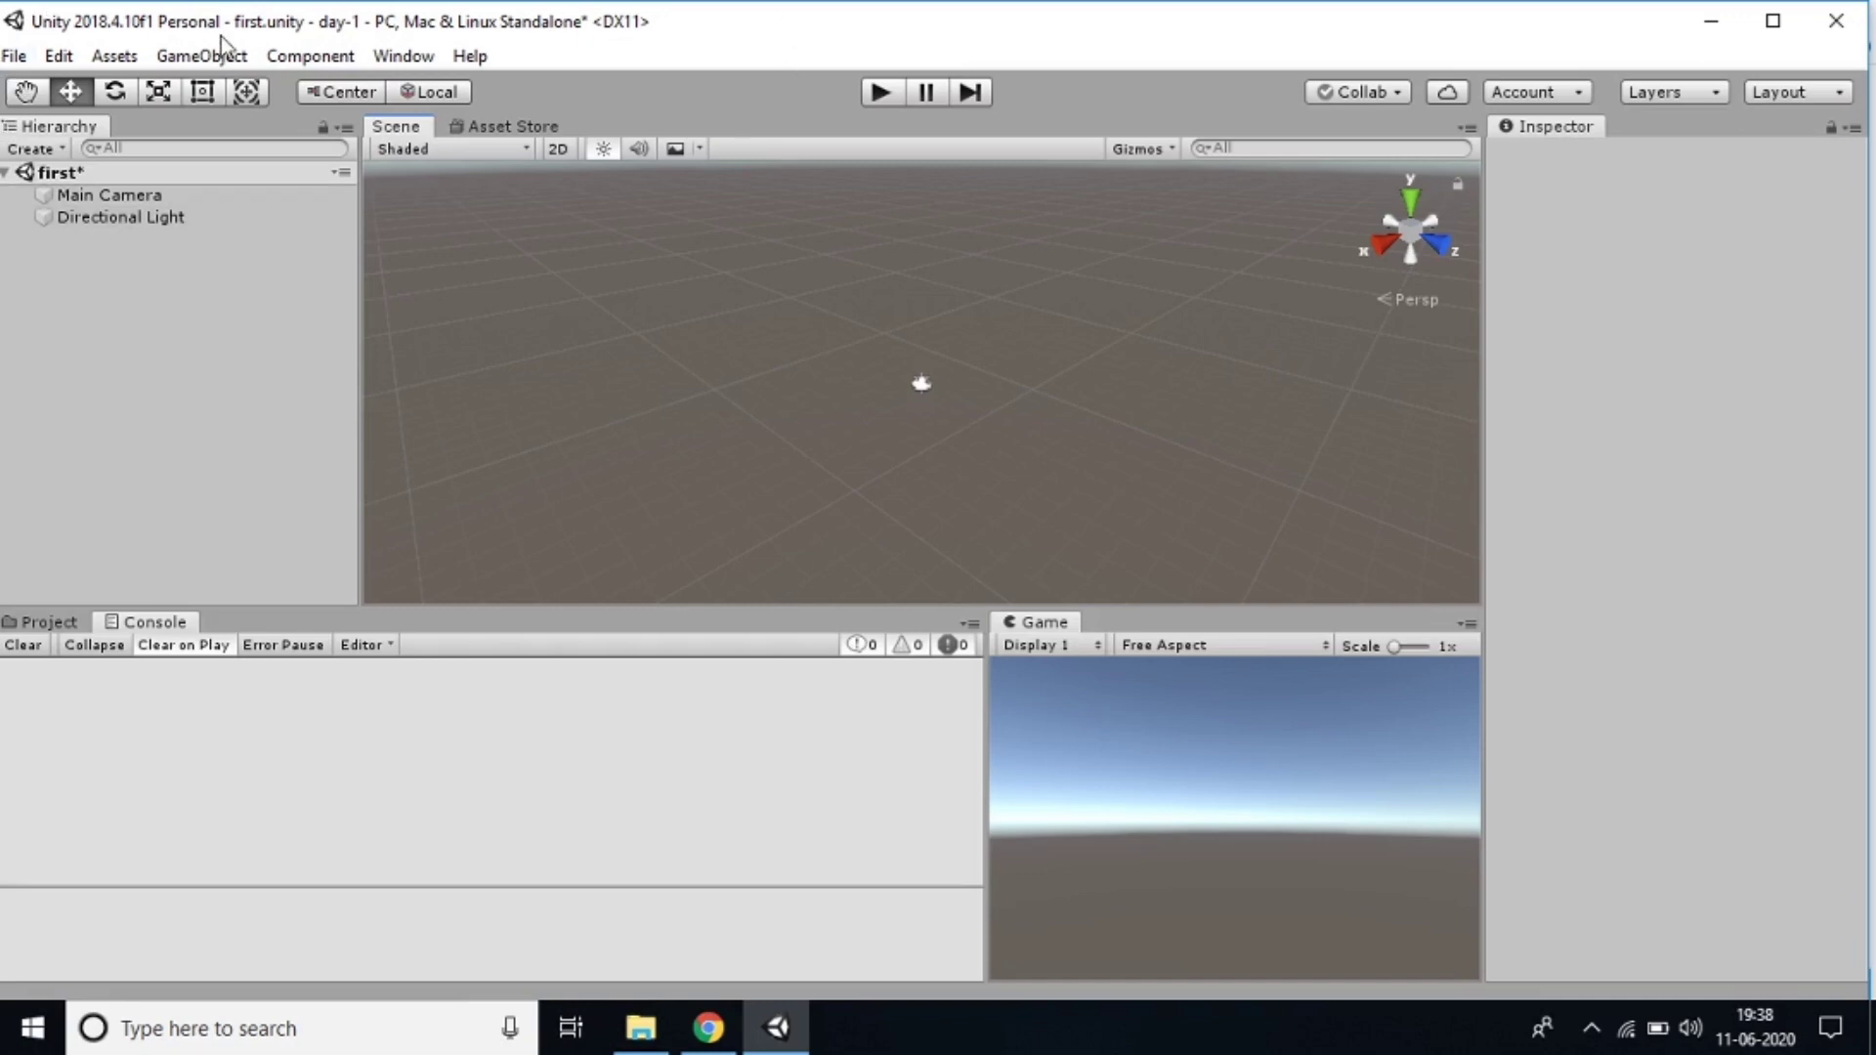
{"action": "left_click", "coordinate": [14, 58]}
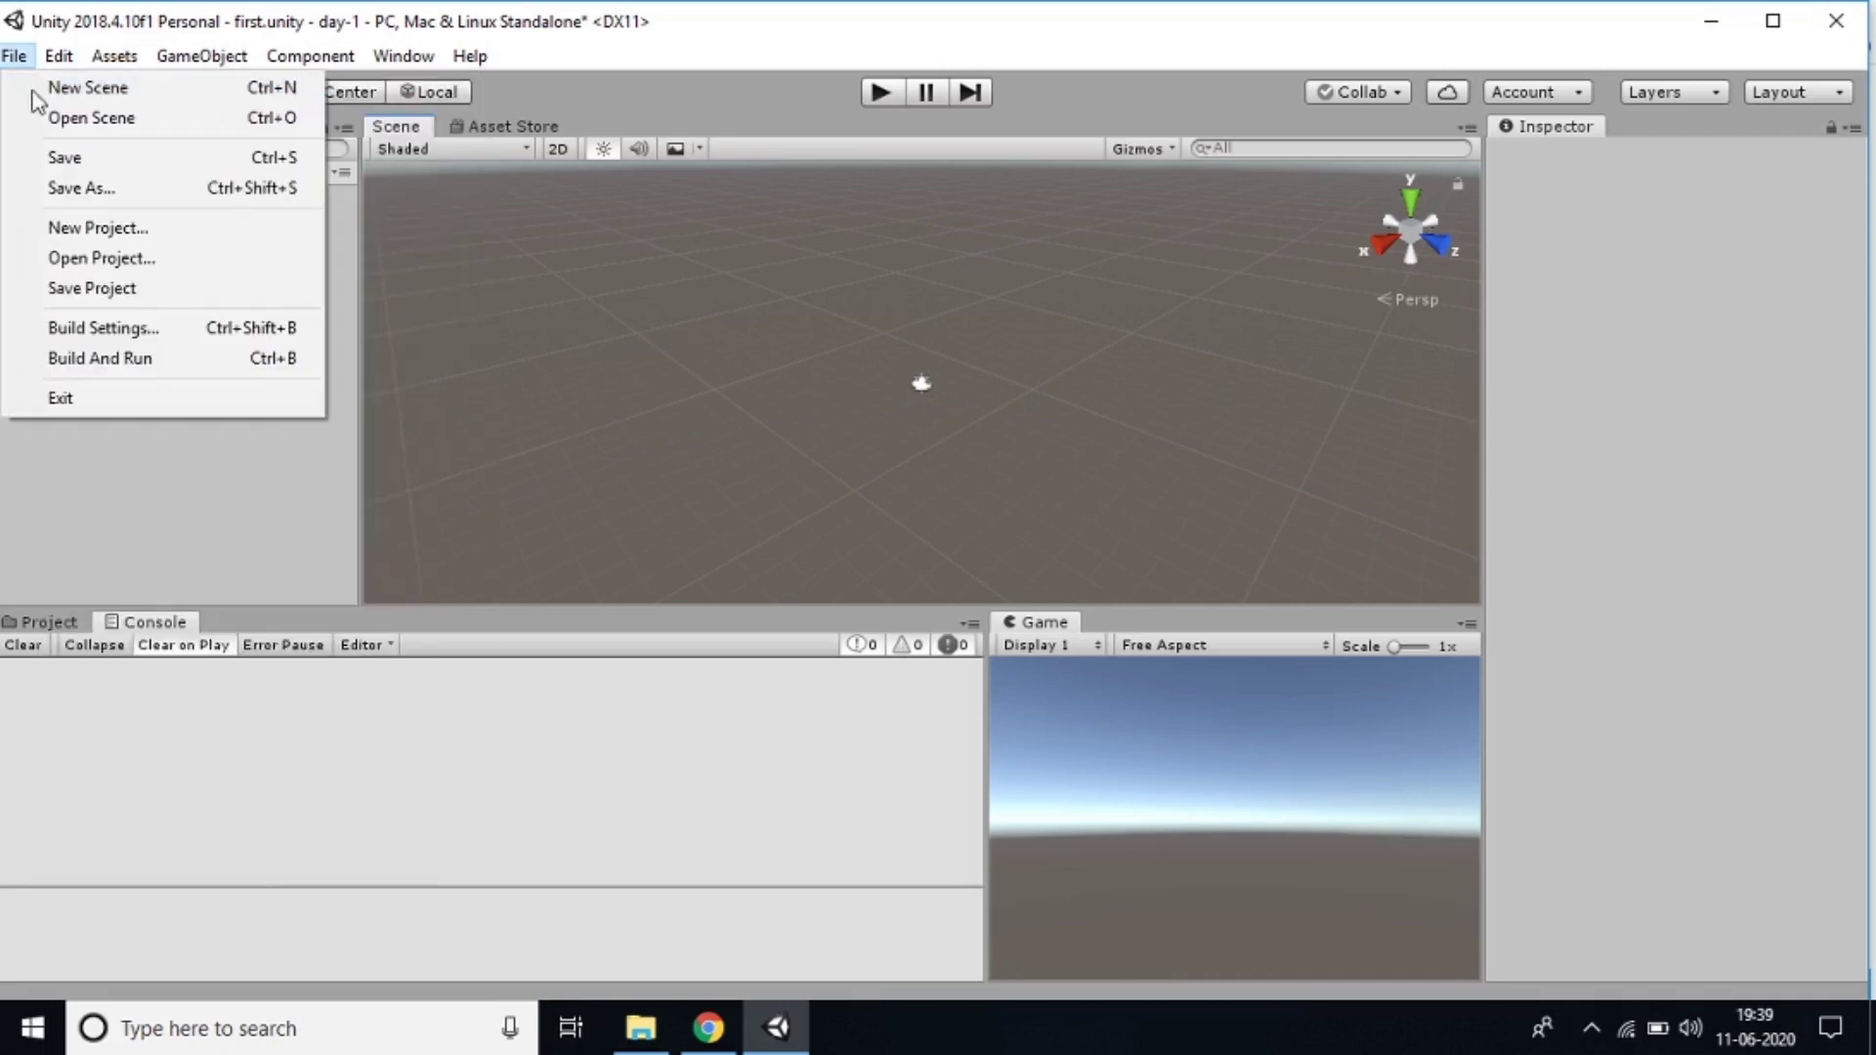
{"action": "mouse_move", "coordinate": [59, 61]}
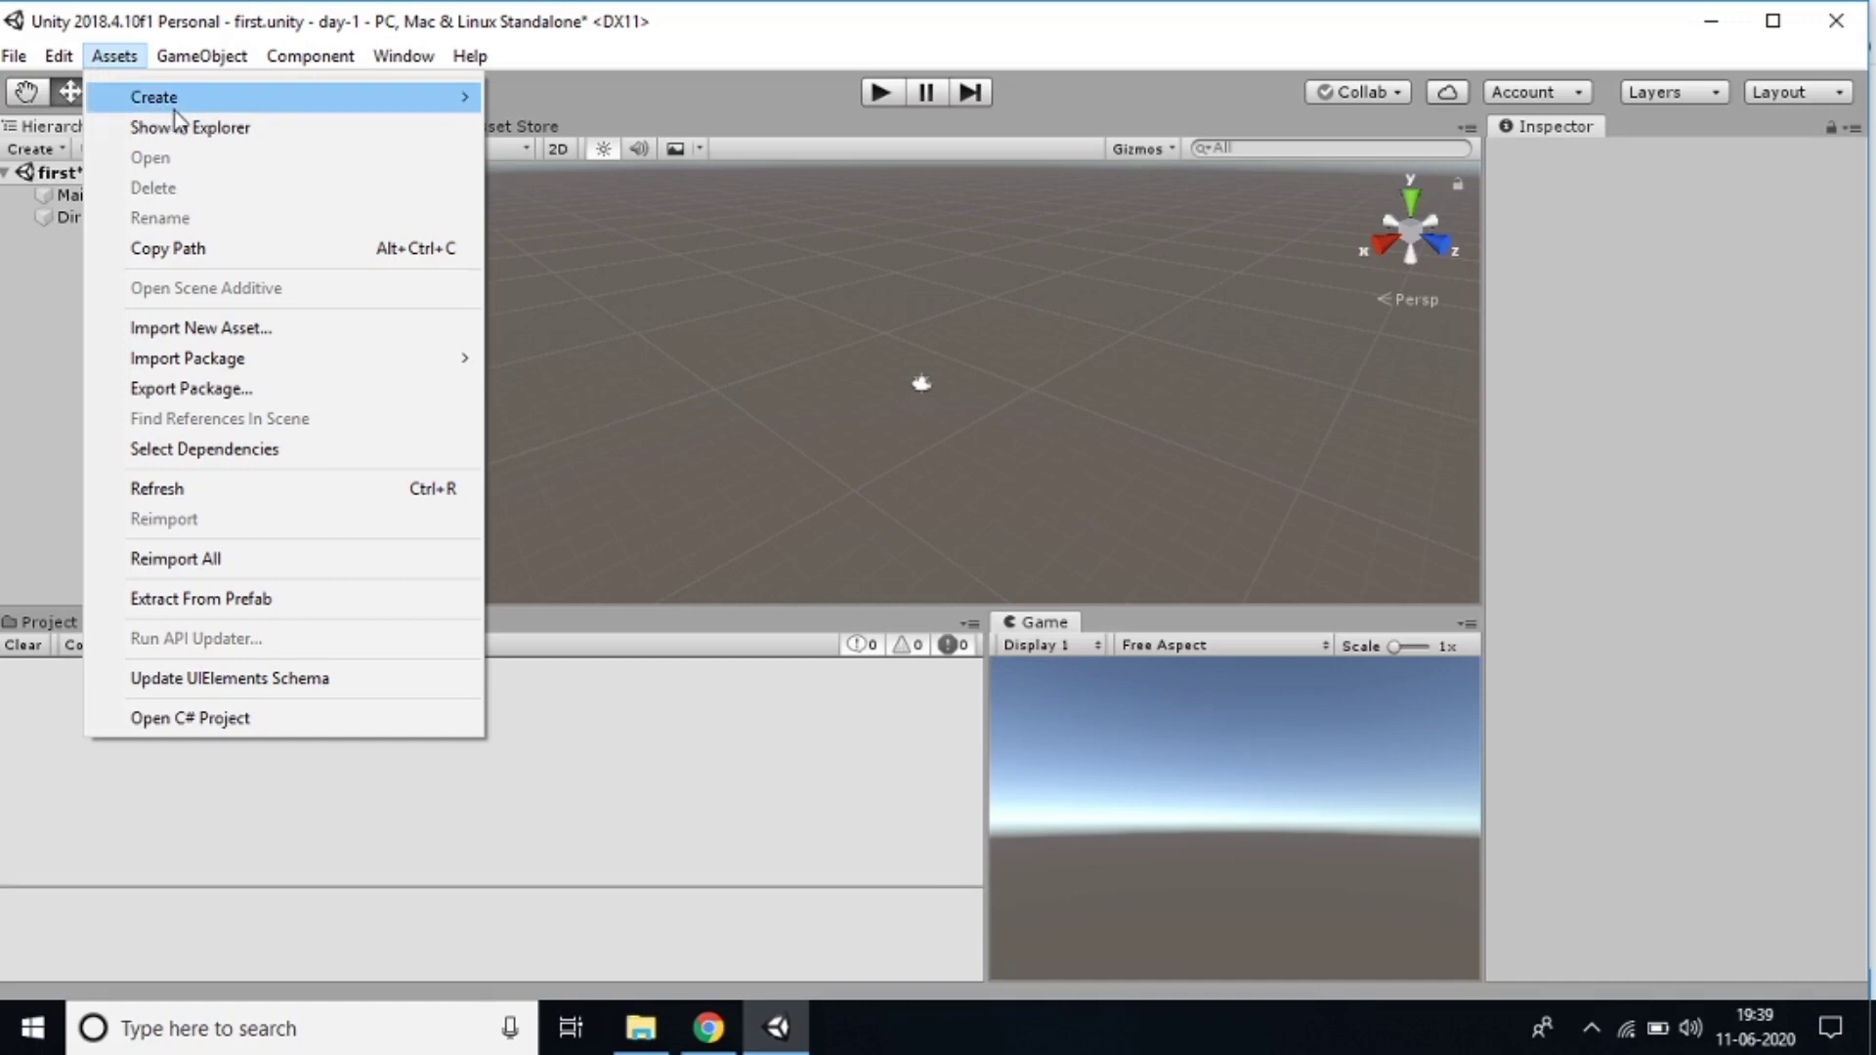
{"action": "mouse_move", "coordinate": [235, 105]}
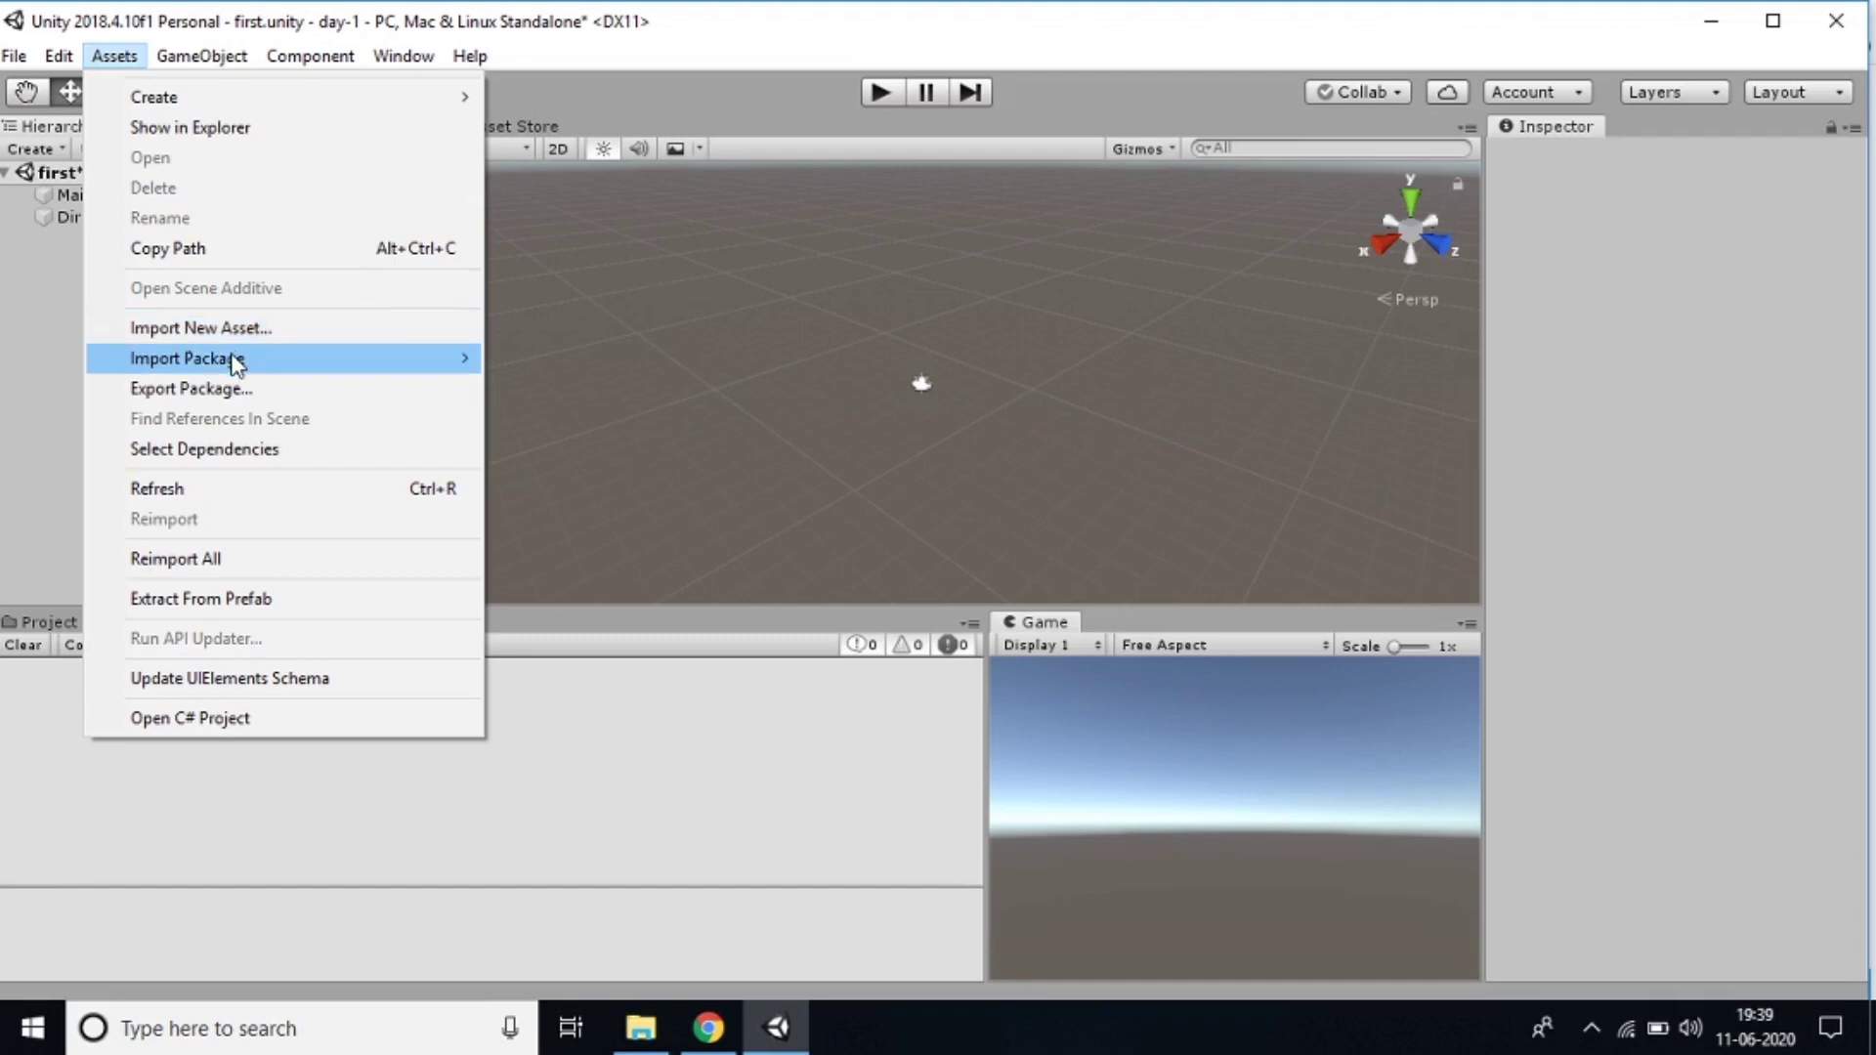
{"action": "mouse_move", "coordinate": [236, 363]}
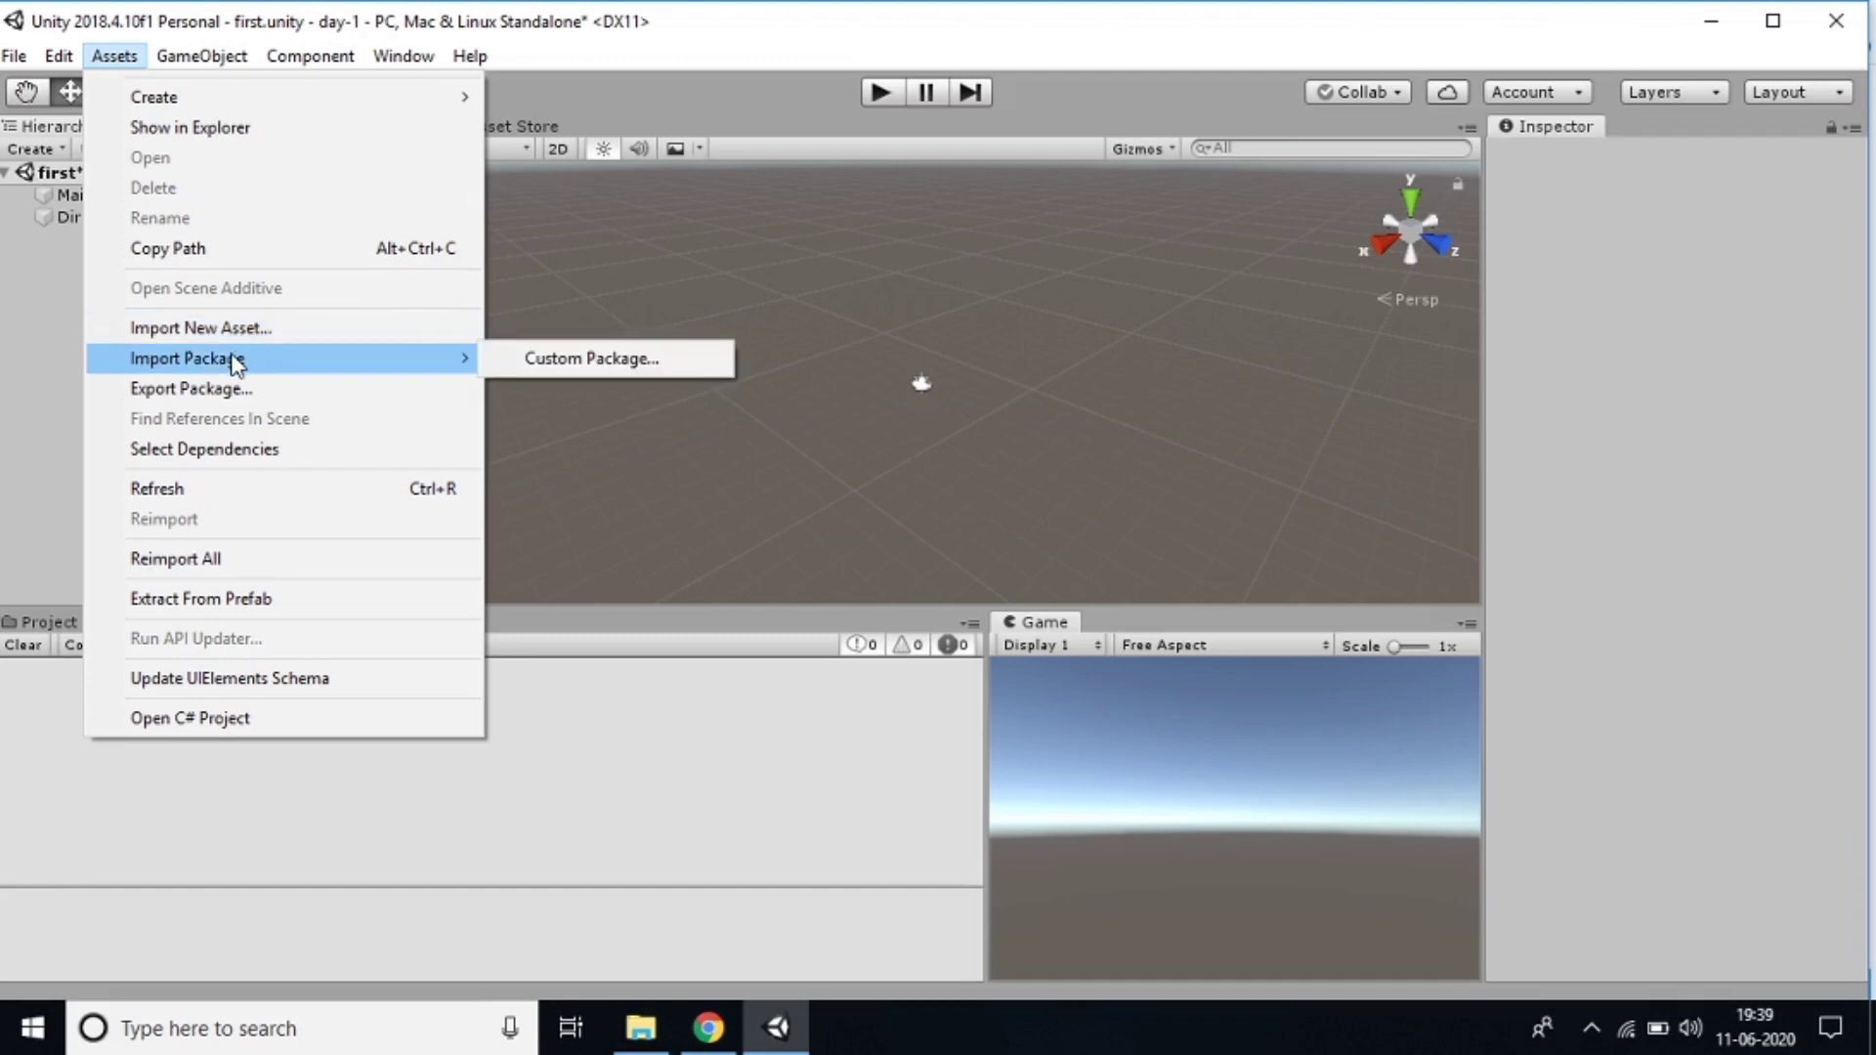
{"action": "left_click", "coordinate": [309, 55]}
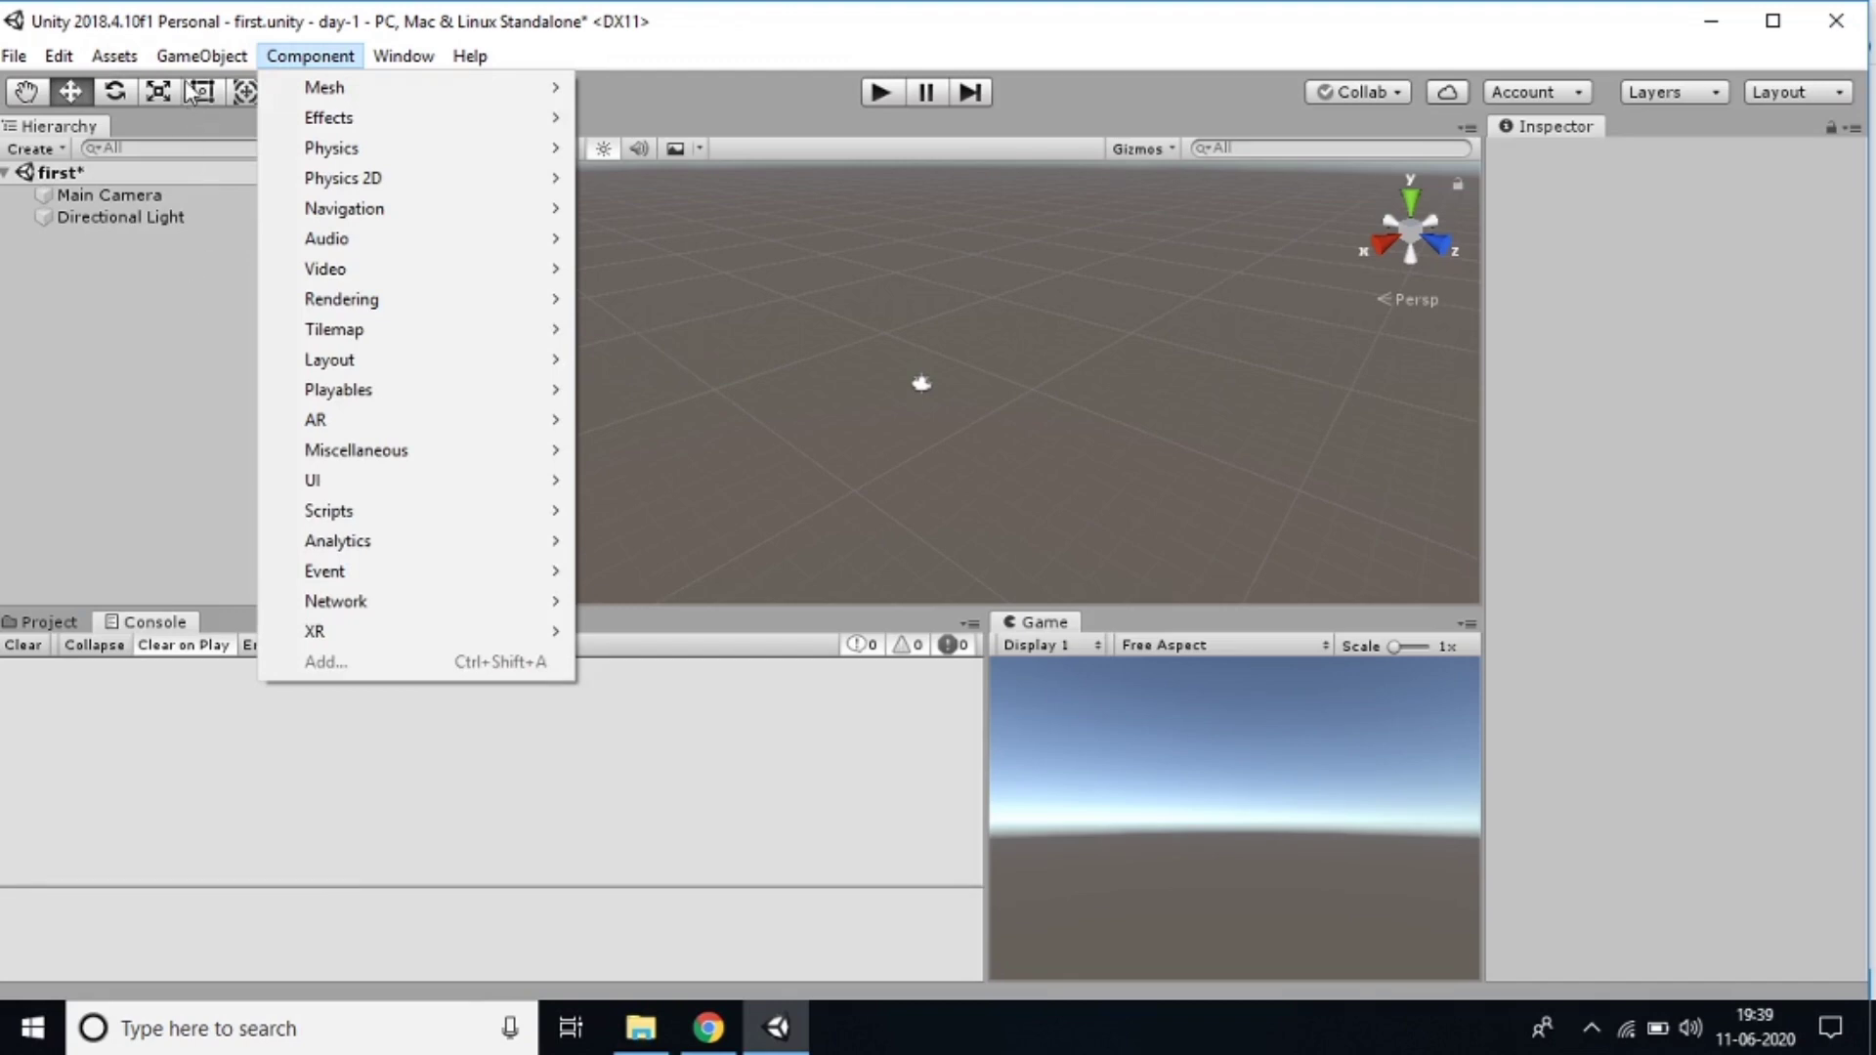
Add a 3D cube to the scene and frame it in the Scene view
{"action": "mouse_move", "coordinate": [186, 63]}
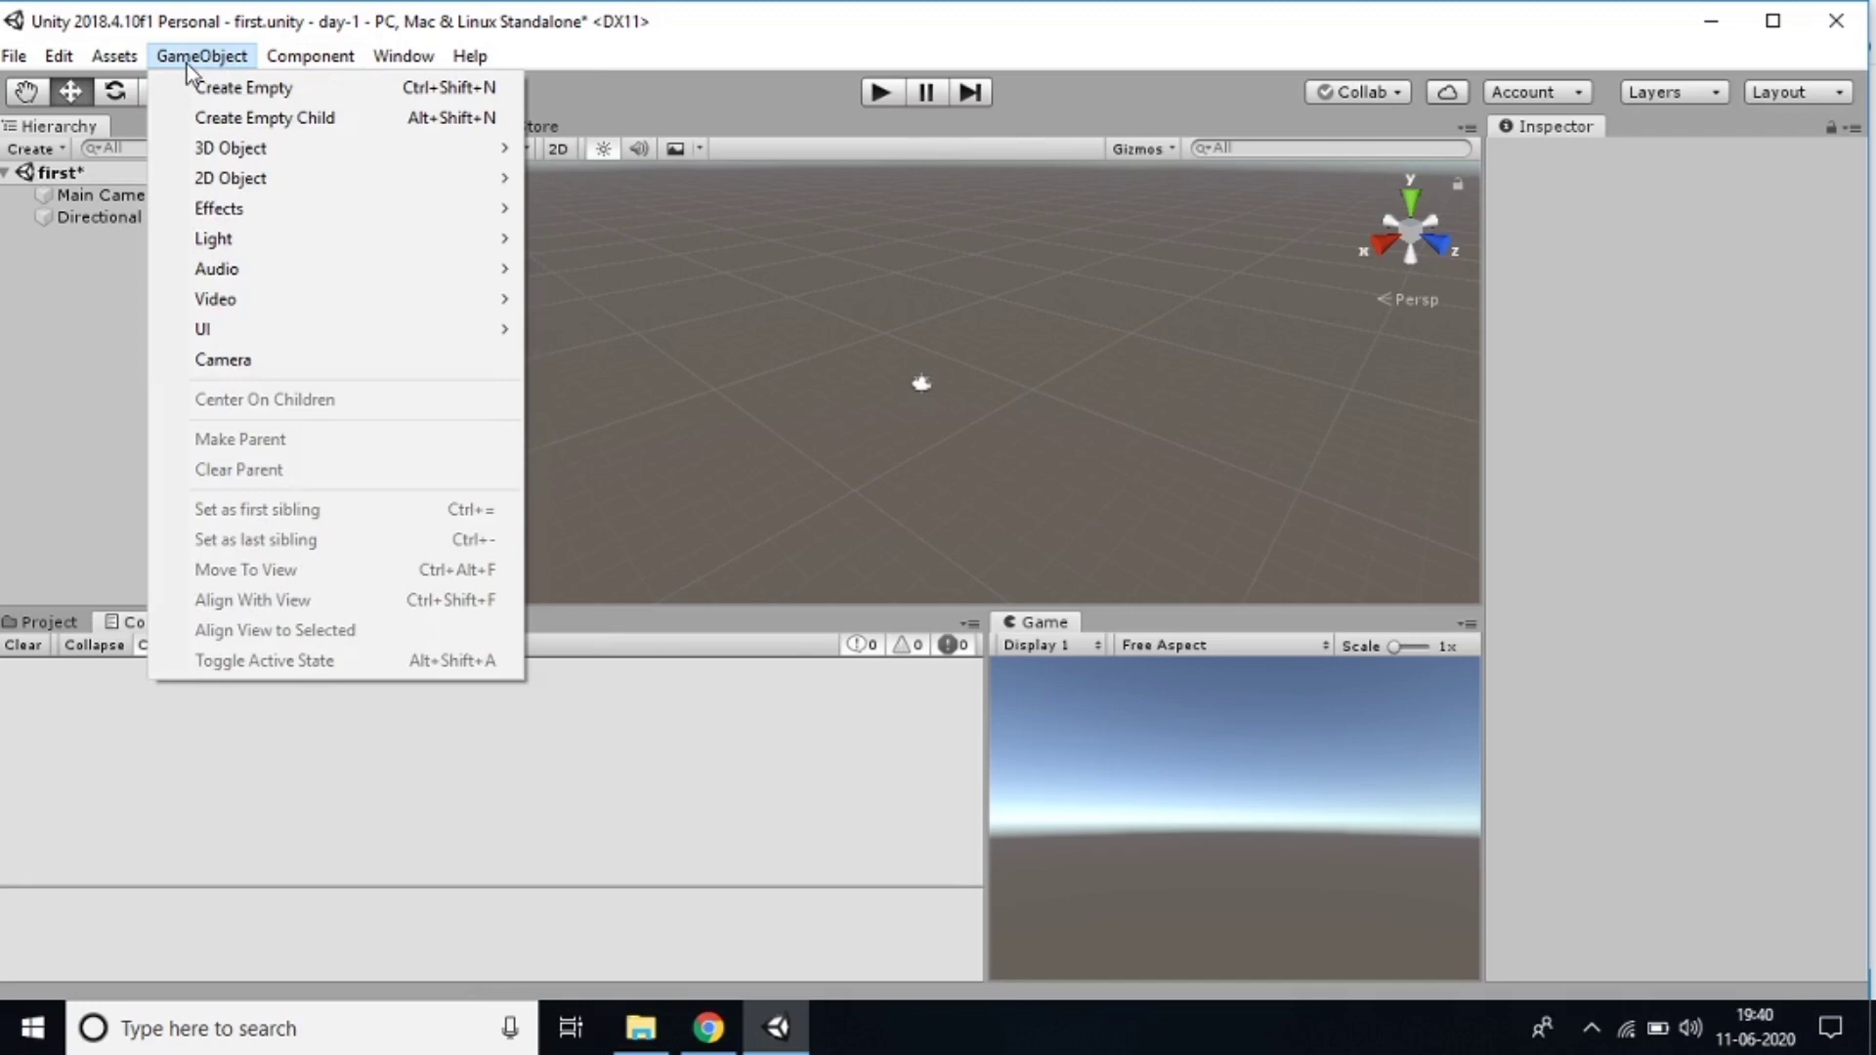
{"action": "mouse_move", "coordinate": [374, 151]}
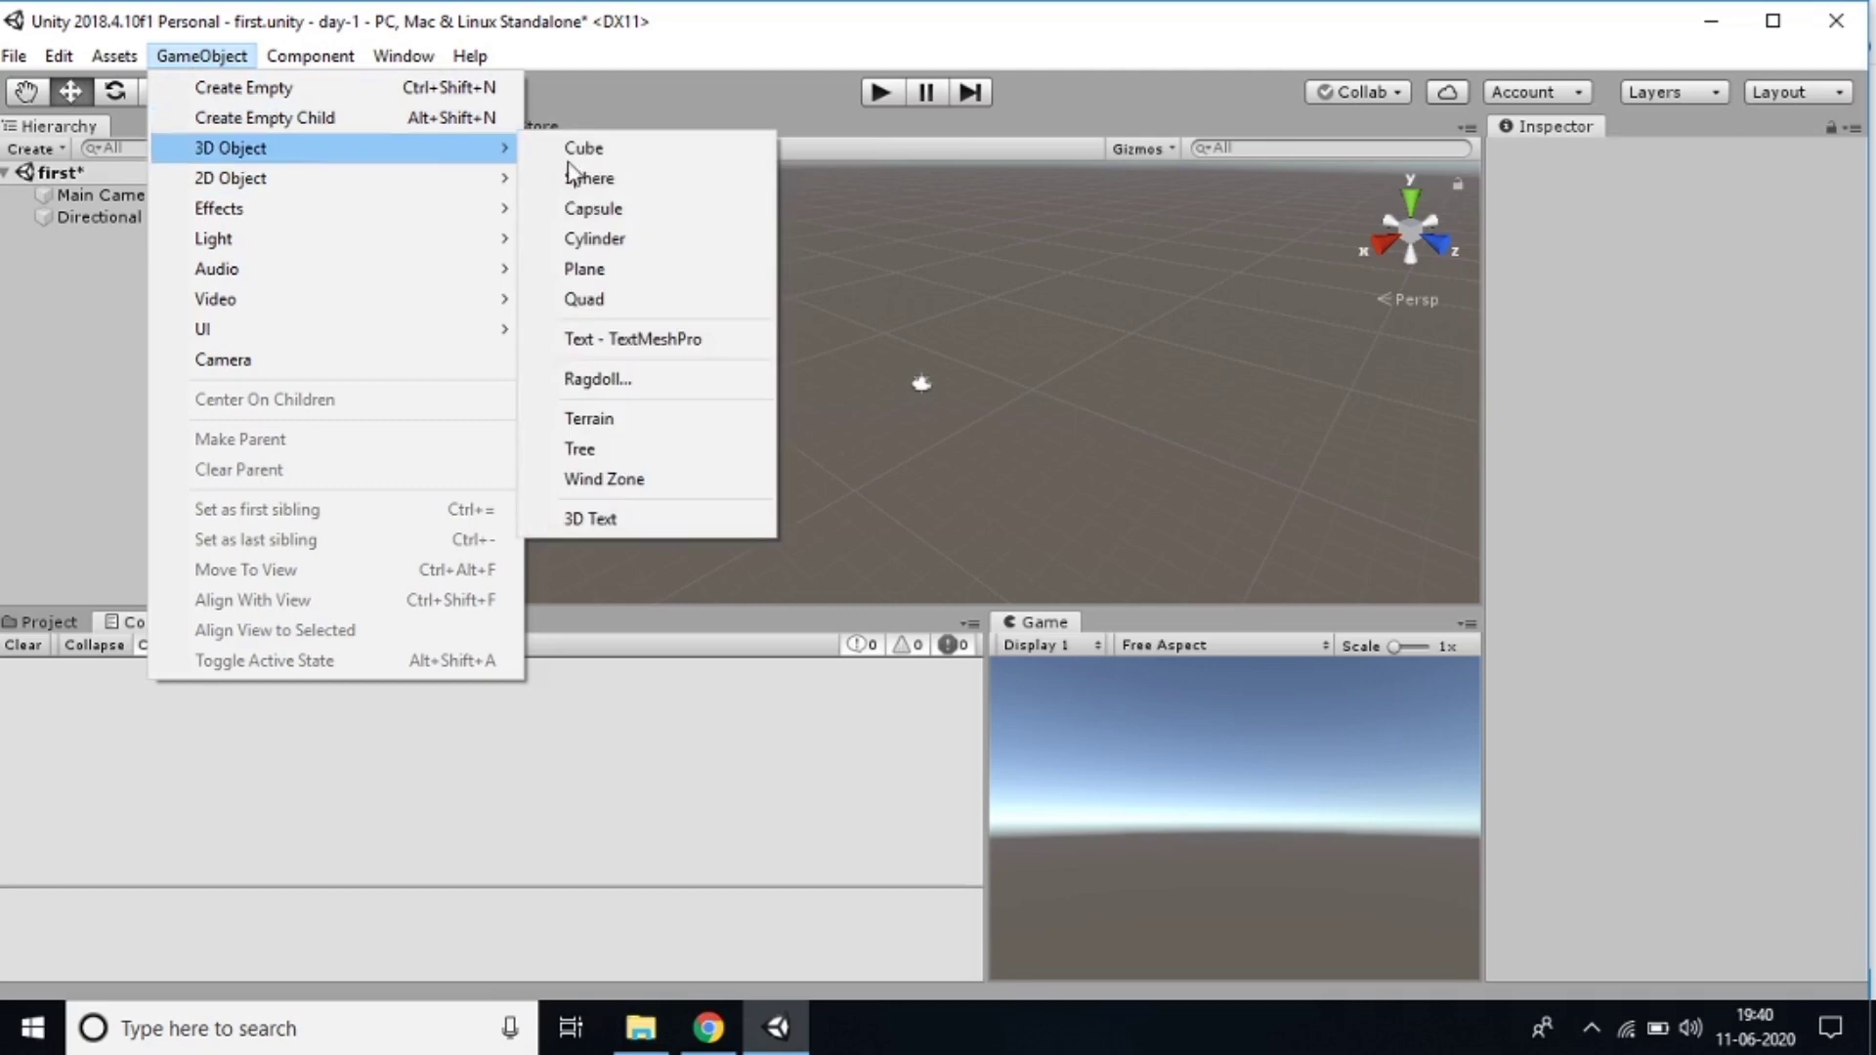
{"action": "left_click", "coordinate": [626, 149]}
{"action": "double_click", "coordinate": [125, 238]}
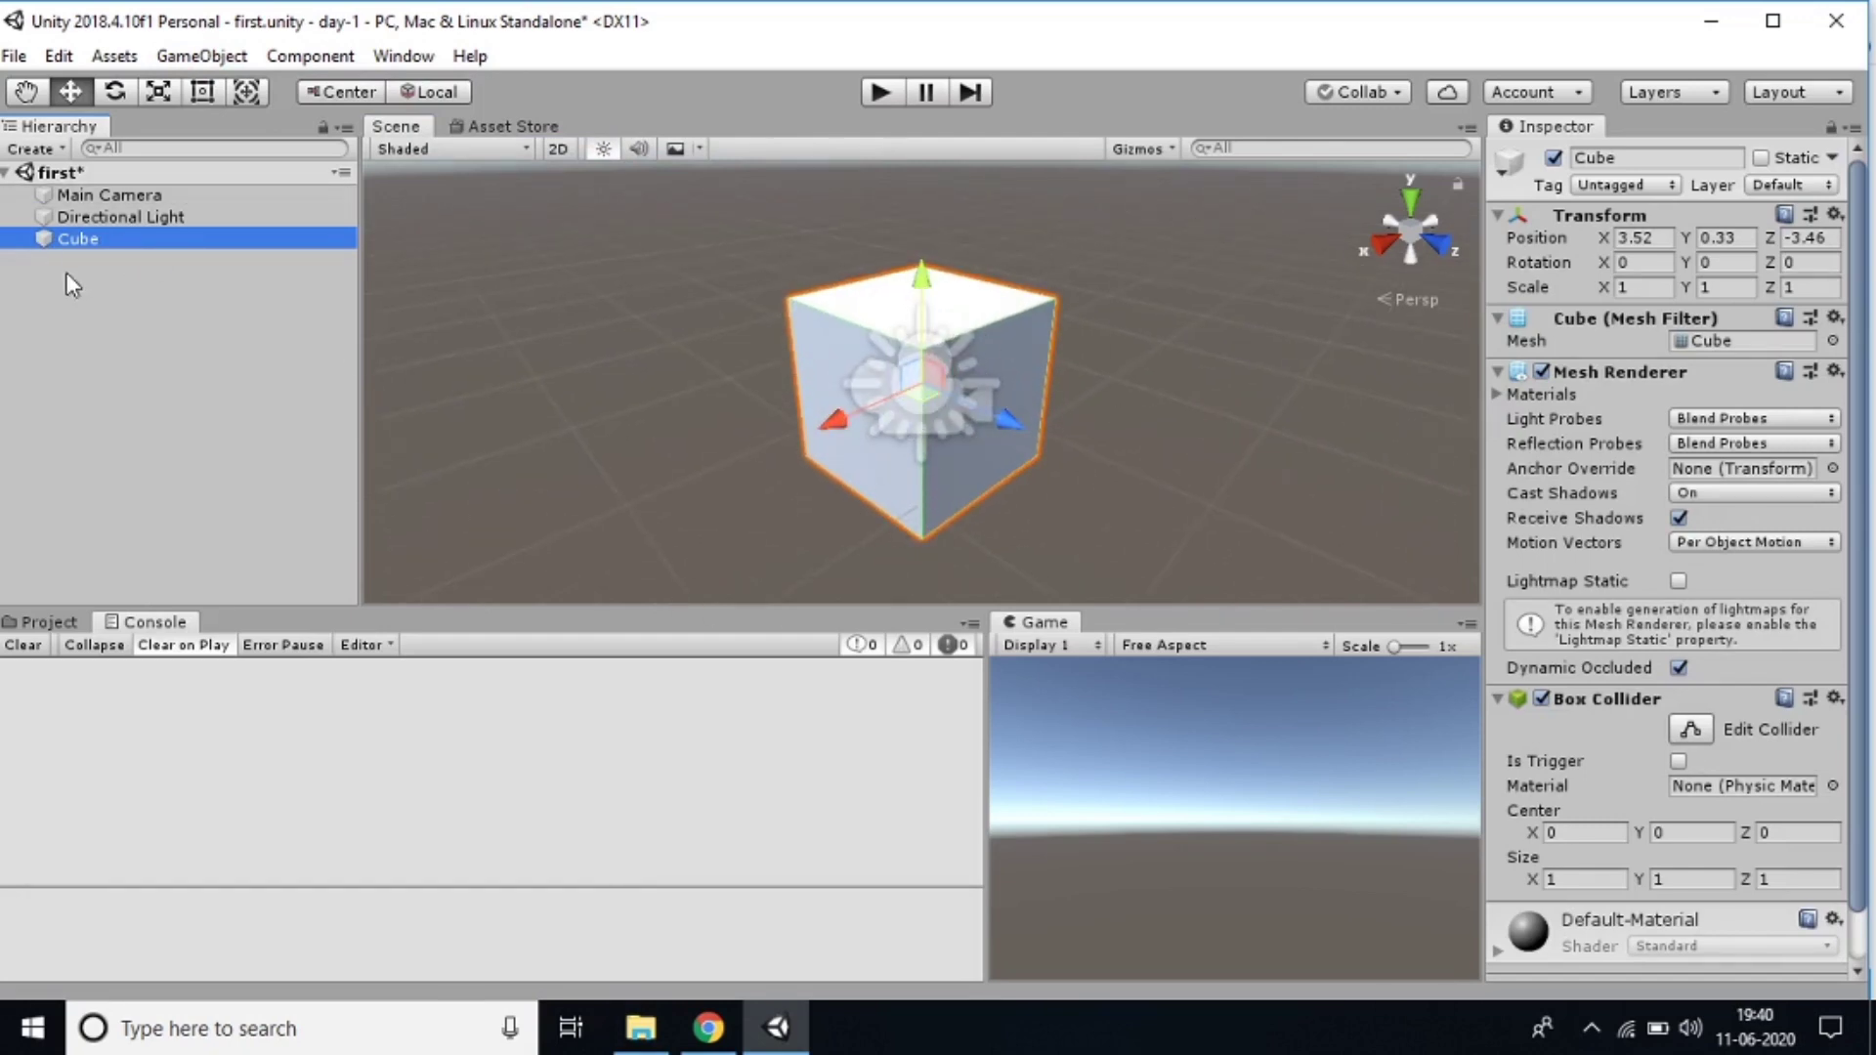
Add a 3D sphere and move it away from the cube to about X 3.52, Y -0.3, Z -7.41
{"action": "left_click", "coordinate": [201, 55]}
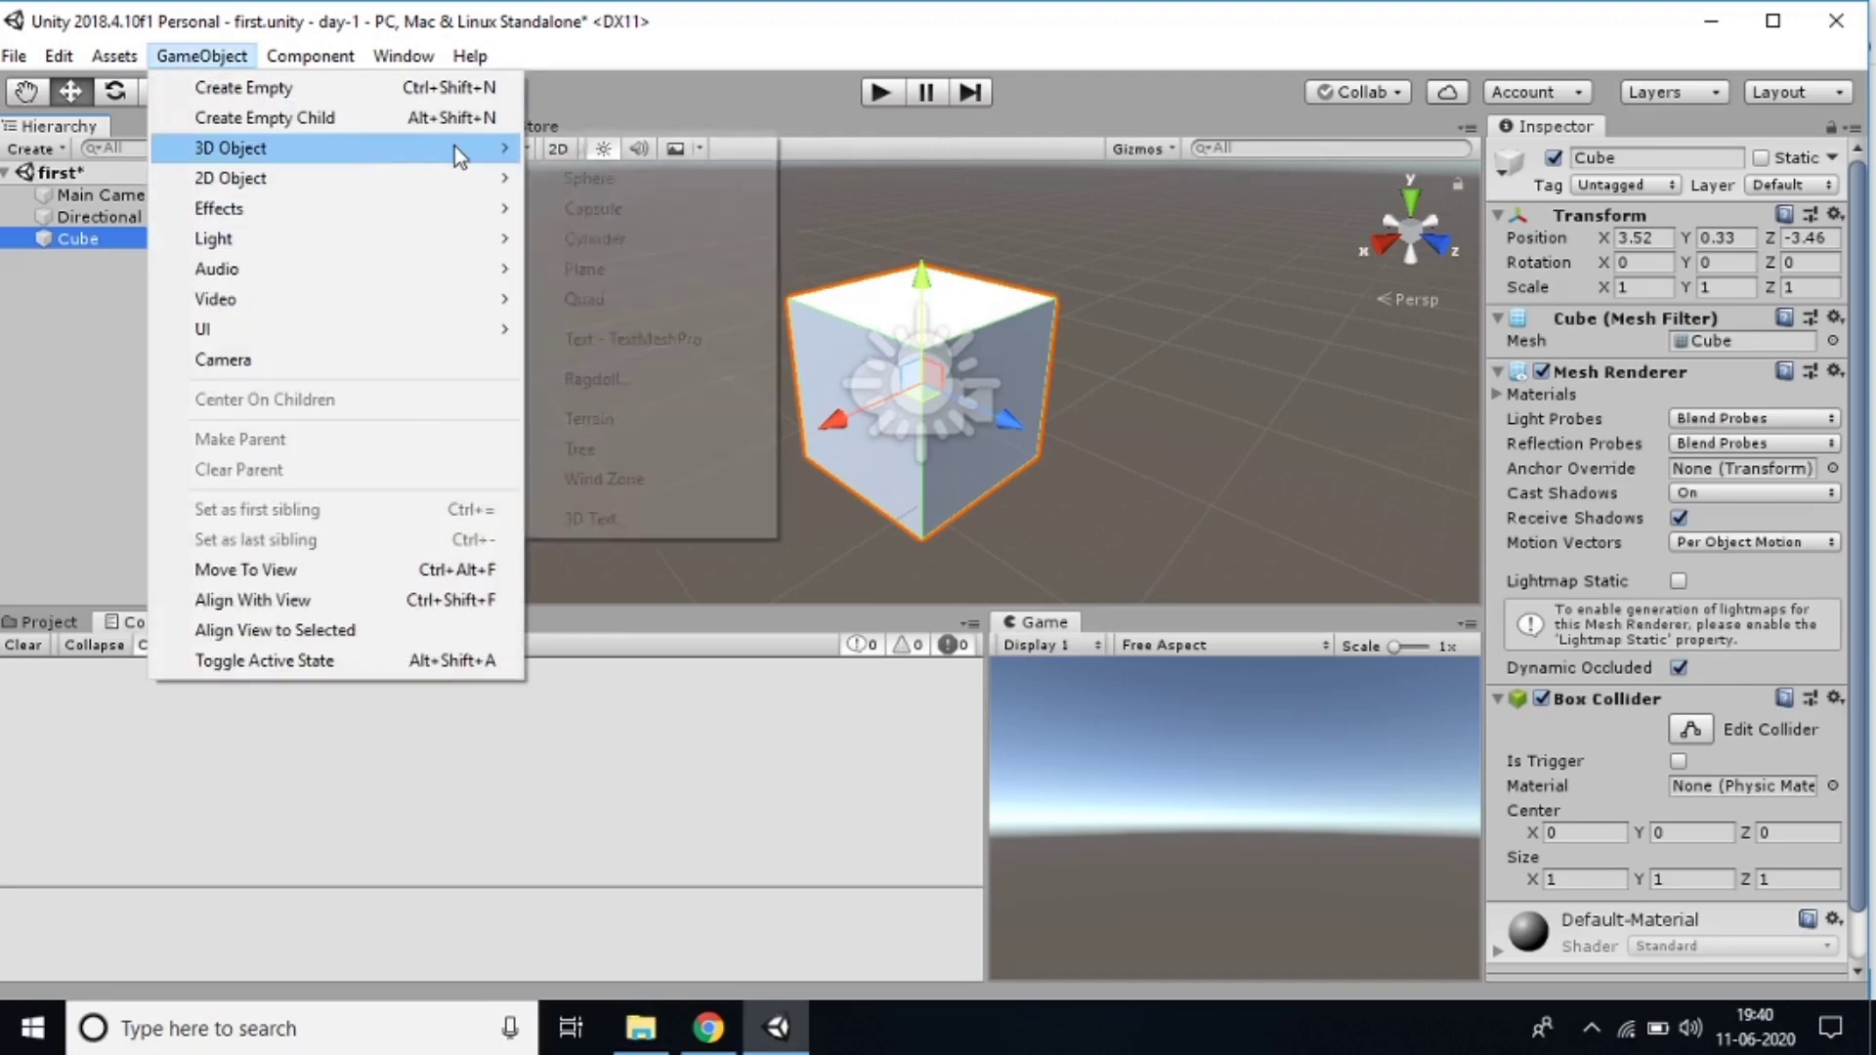
{"action": "mouse_move", "coordinate": [454, 145]}
{"action": "left_click", "coordinate": [594, 180]}
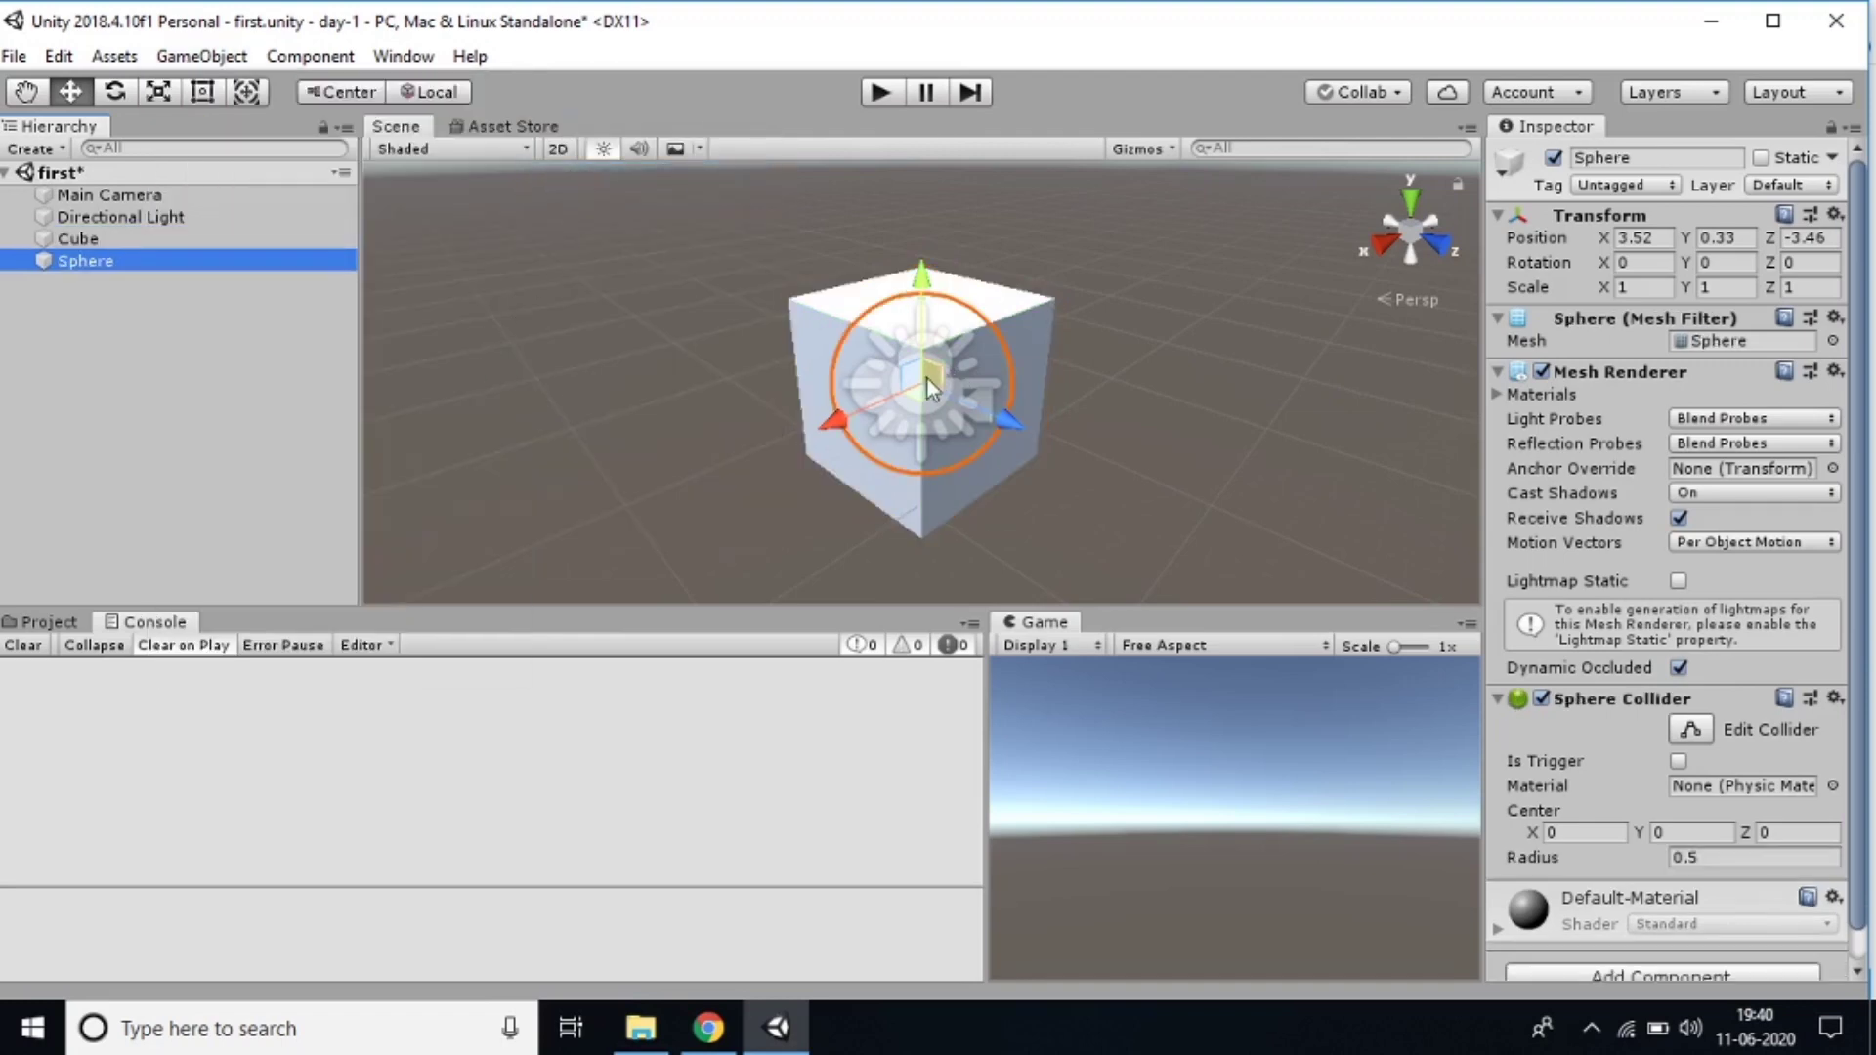
{"action": "left_click_drag", "start_coordinate": [930, 389], "coordinate": [678, 332]}
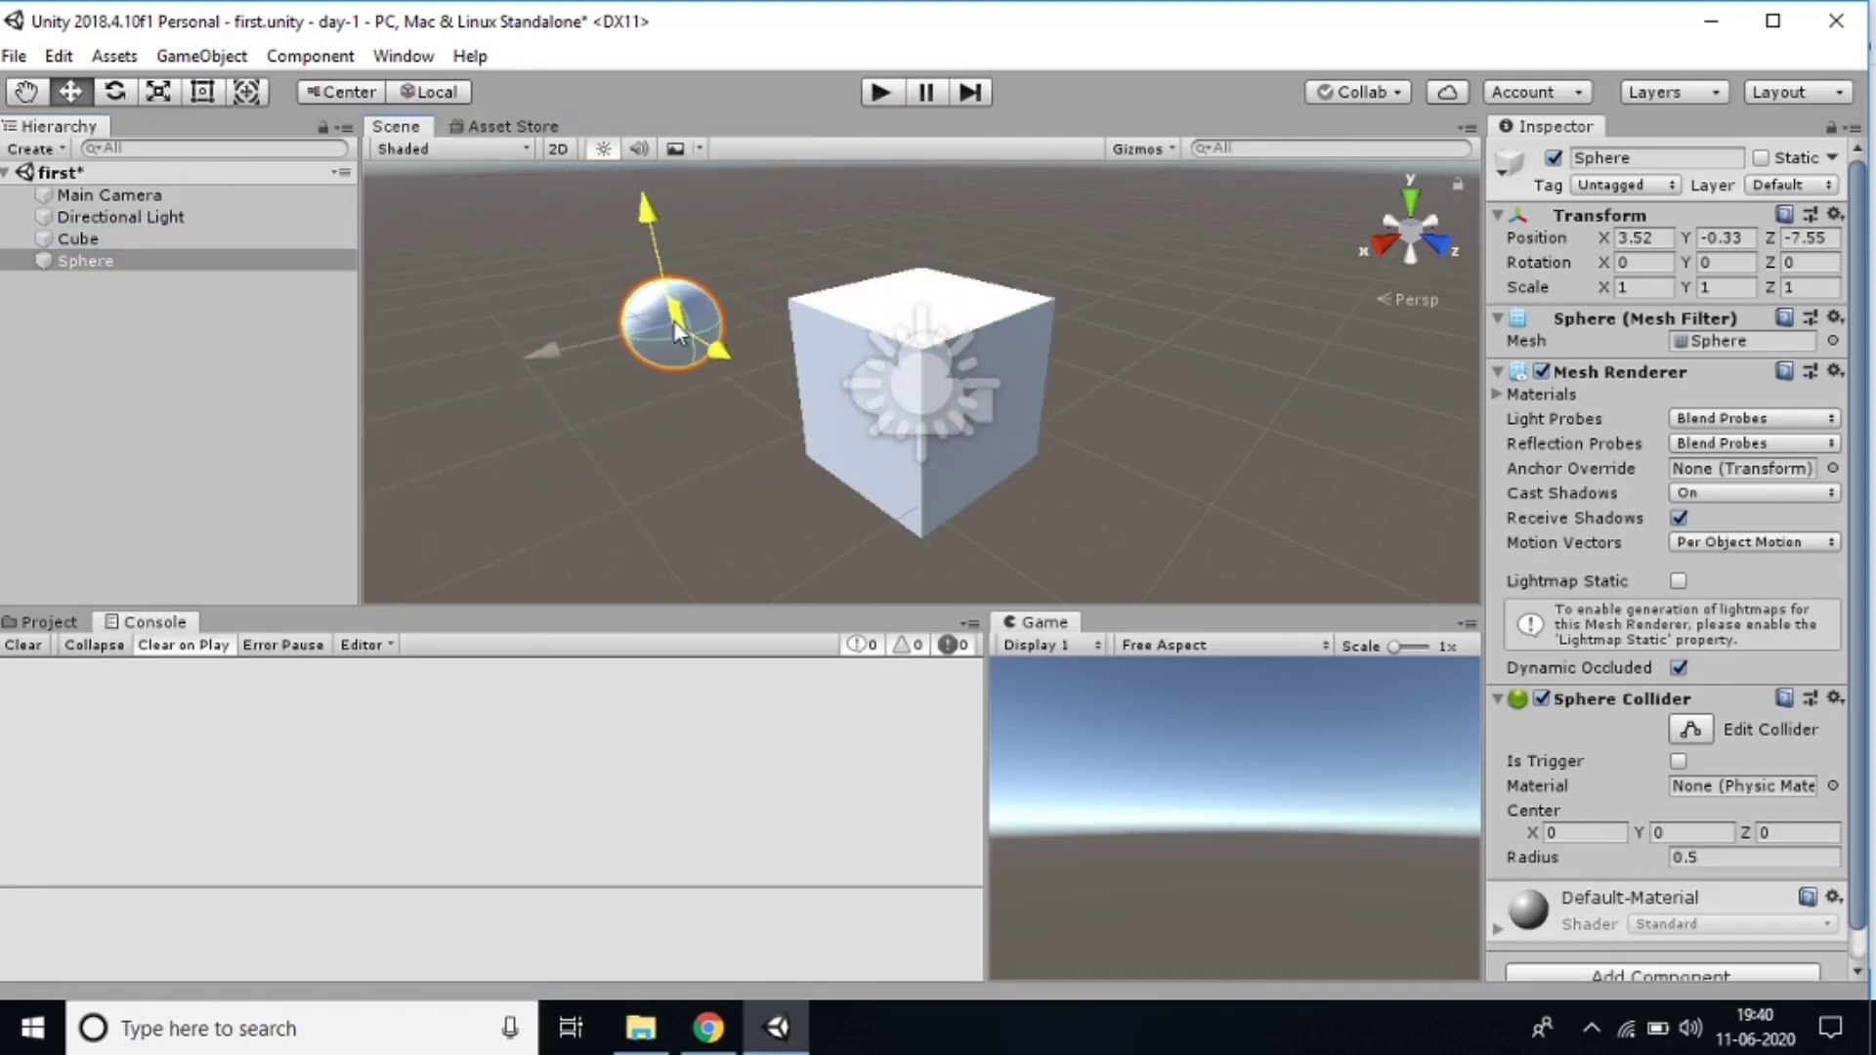
{"action": "double_click", "coordinate": [237, 260]}
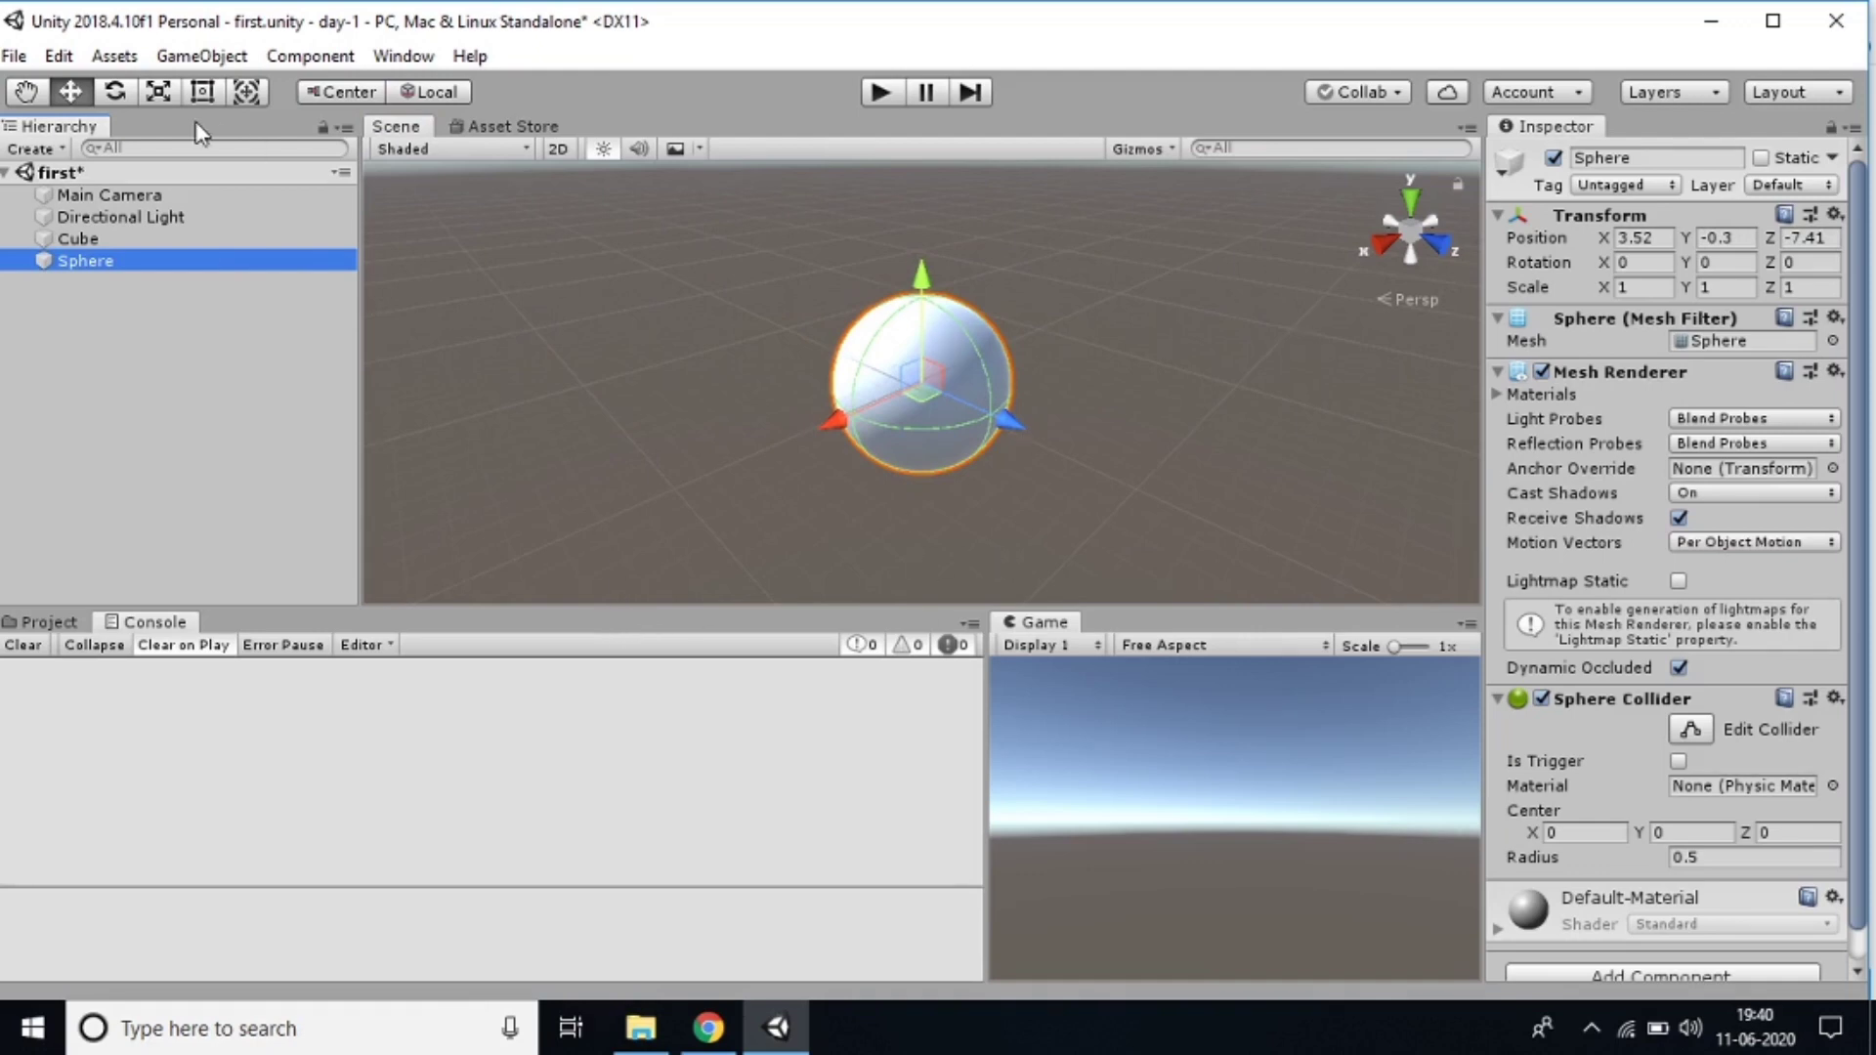
{"action": "left_click", "coordinate": [232, 59]}
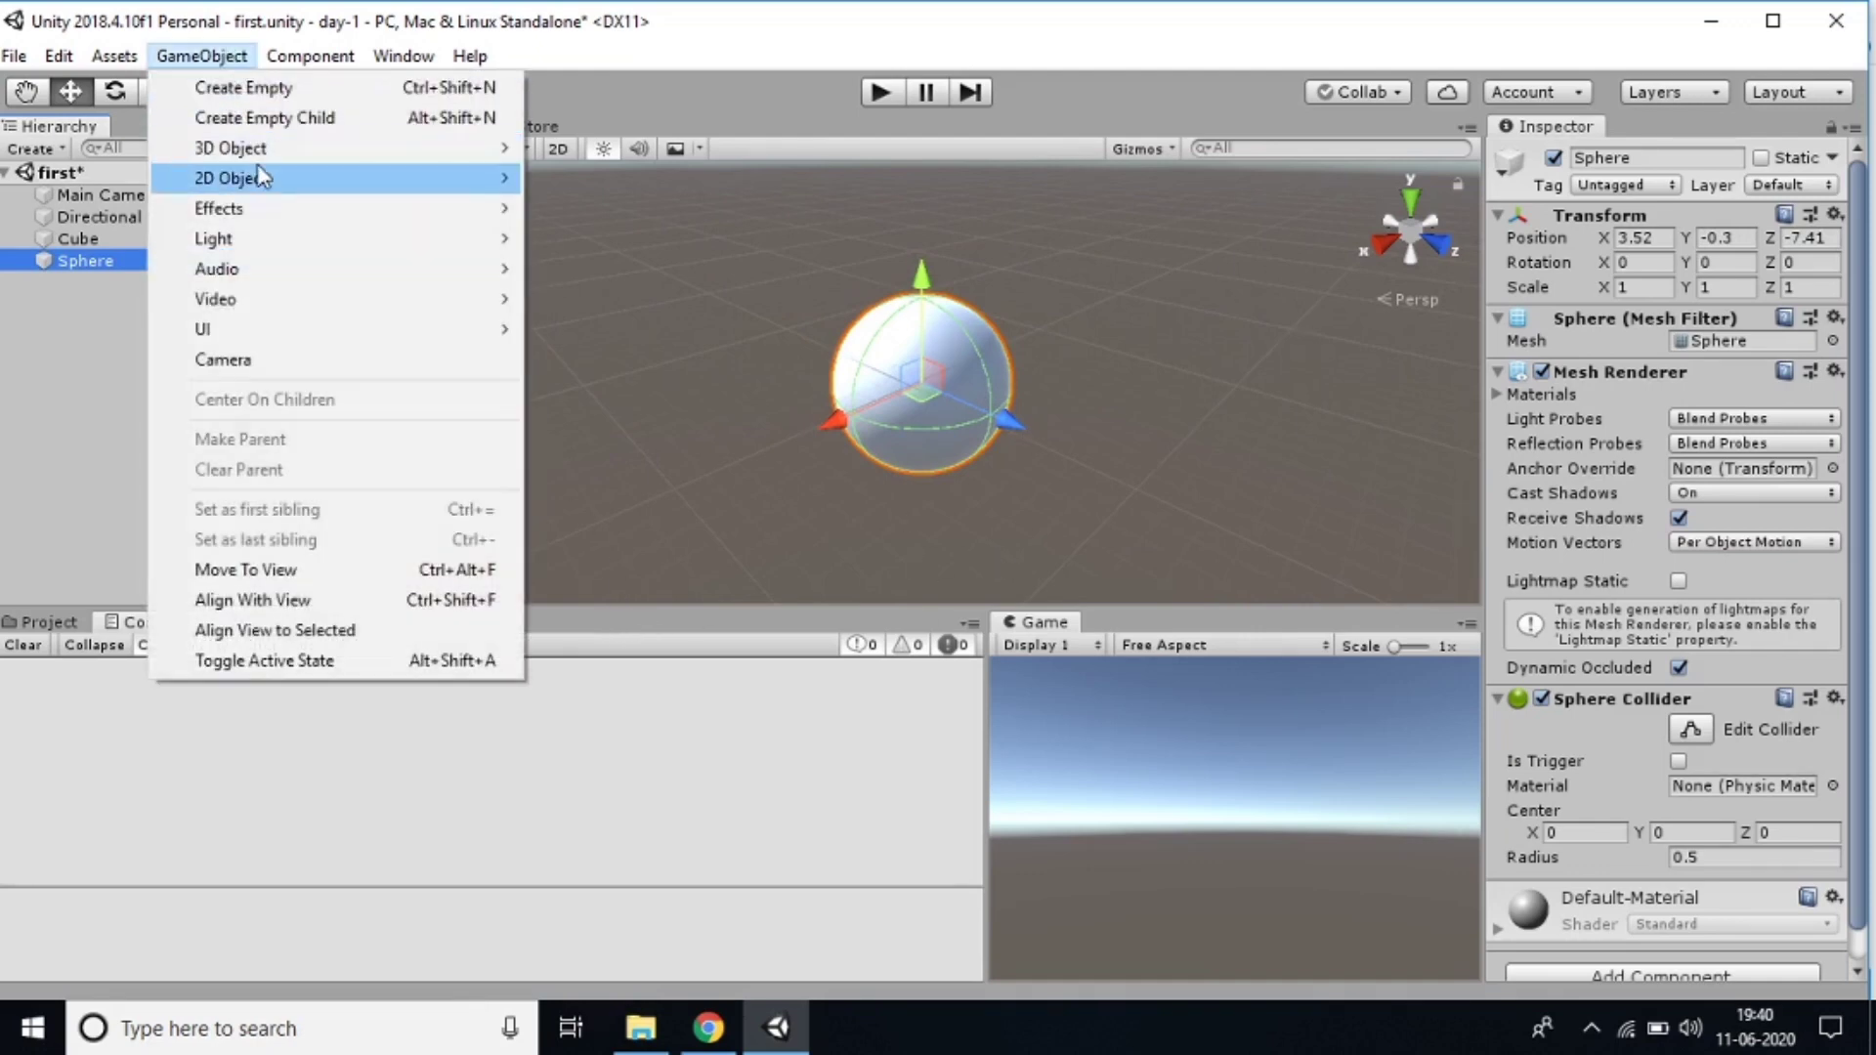
{"action": "mouse_move", "coordinate": [268, 193]}
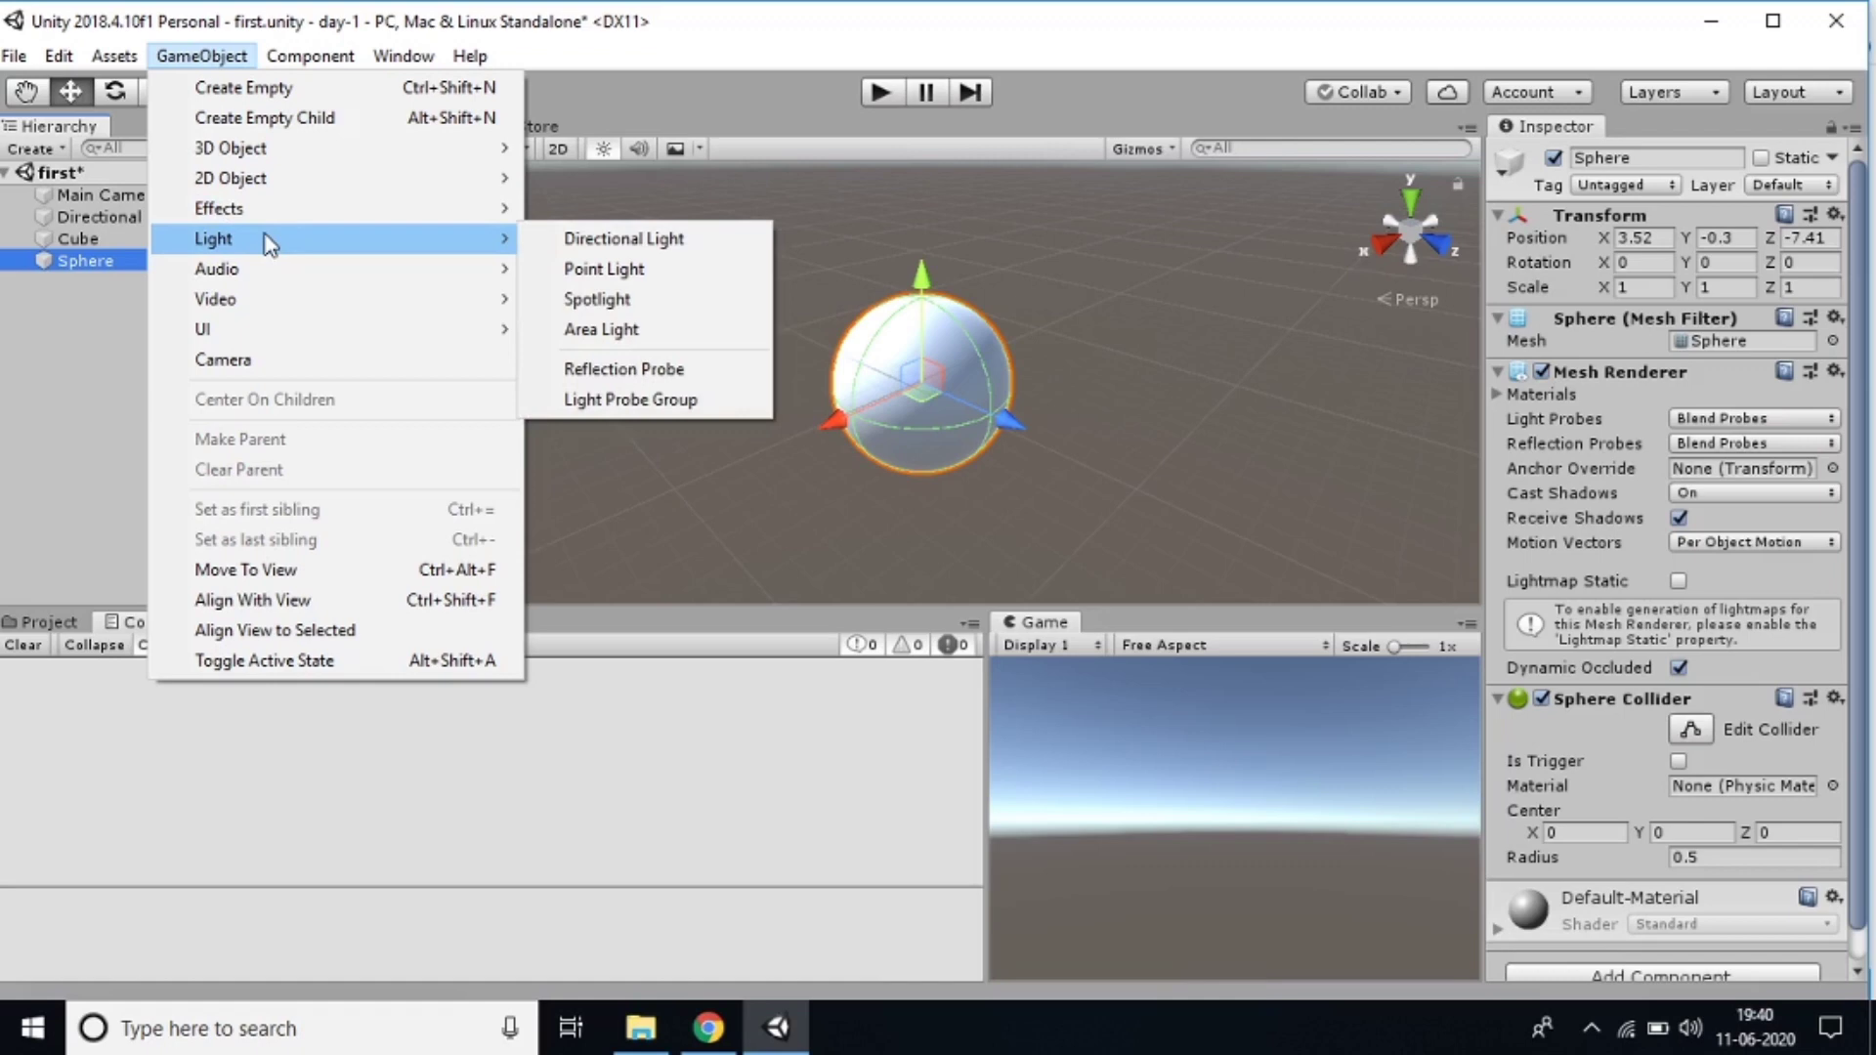
{"action": "left_click", "coordinate": [8, 320]}
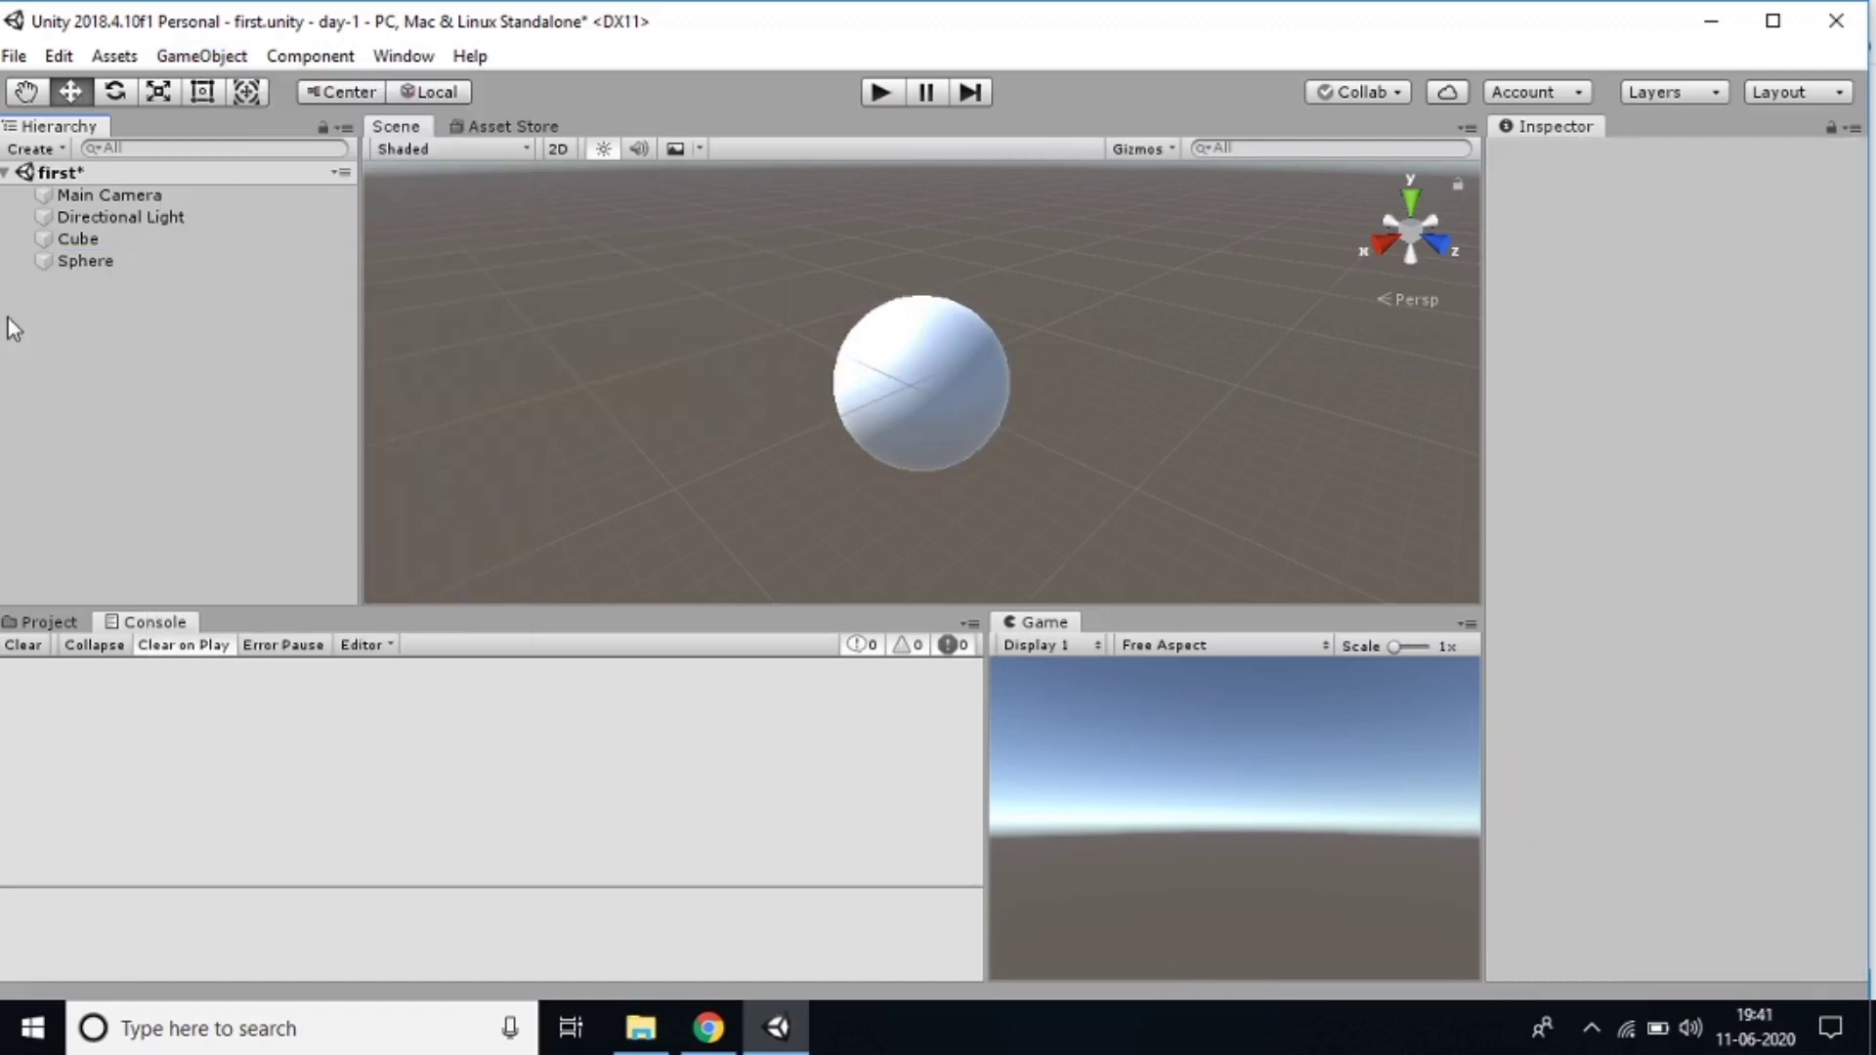
Delete the Main Camera from the scene and add a new Camera in its place
{"action": "left_click", "coordinate": [106, 198]}
{"action": "left_click", "coordinate": [106, 218]}
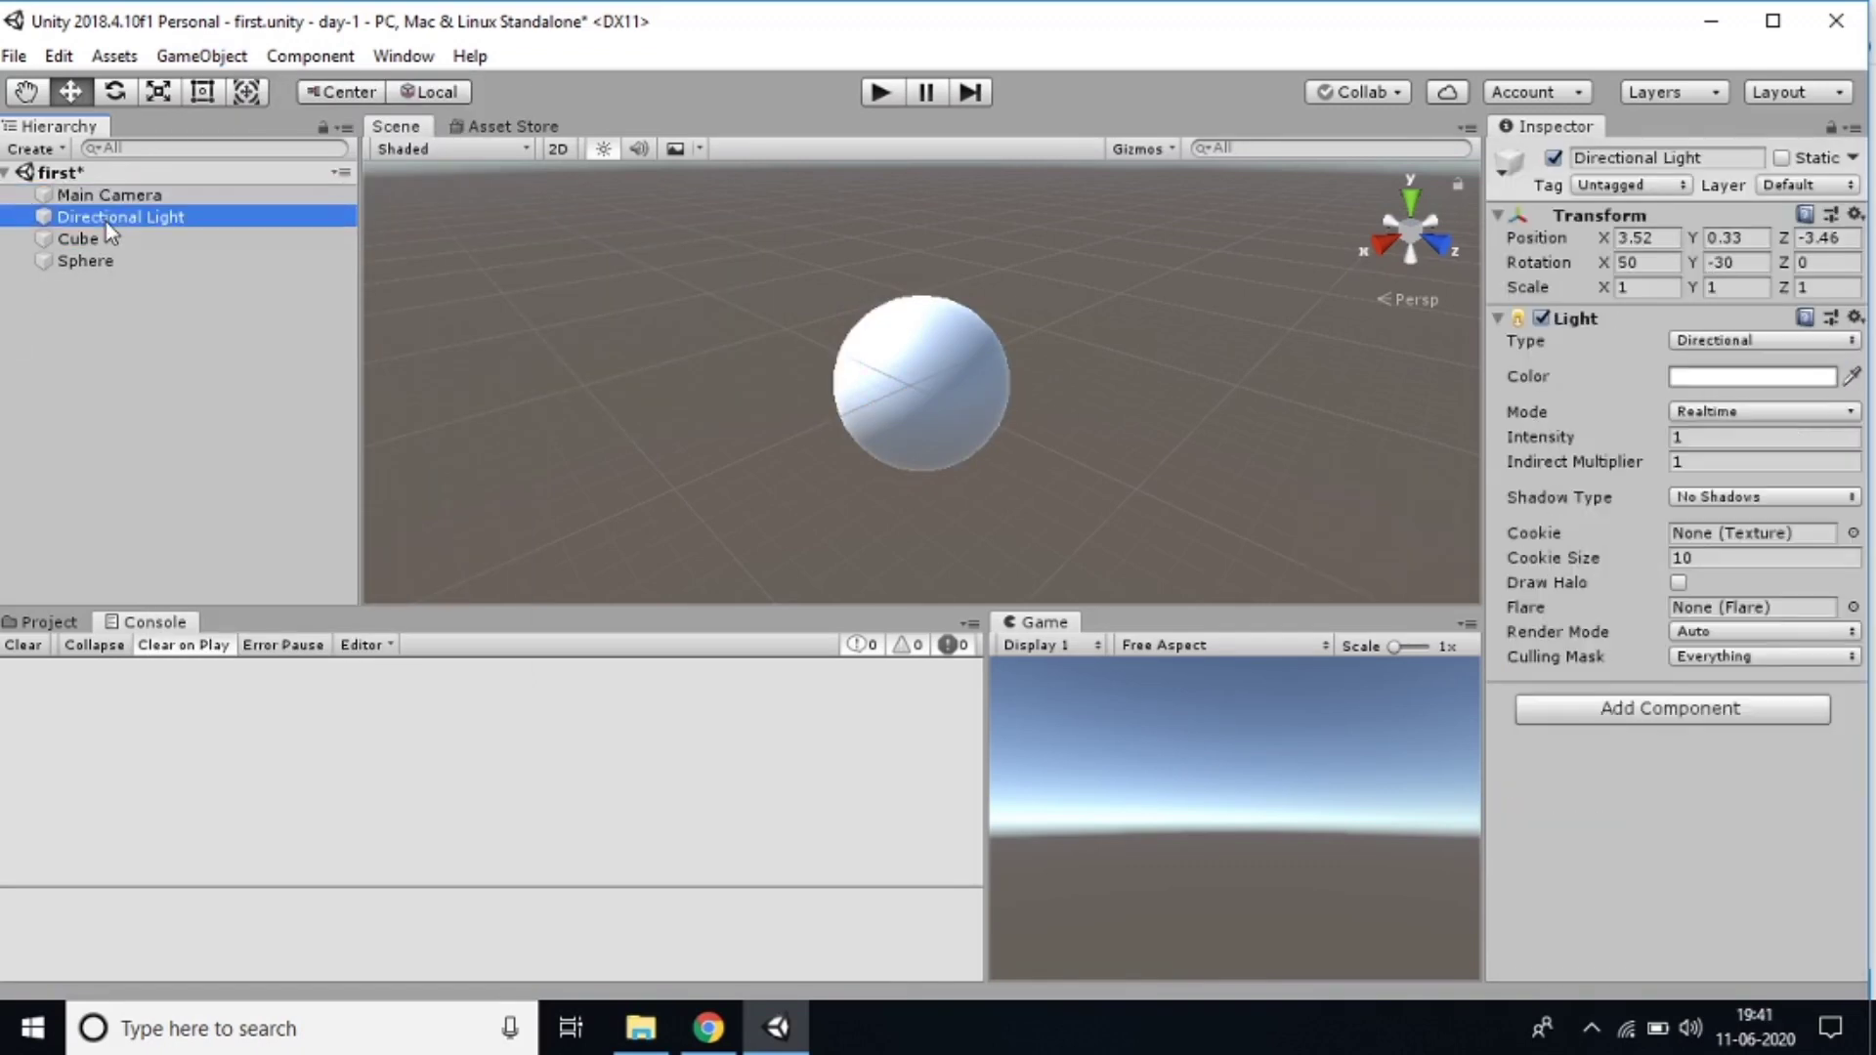
{"action": "left_click", "coordinate": [121, 199]}
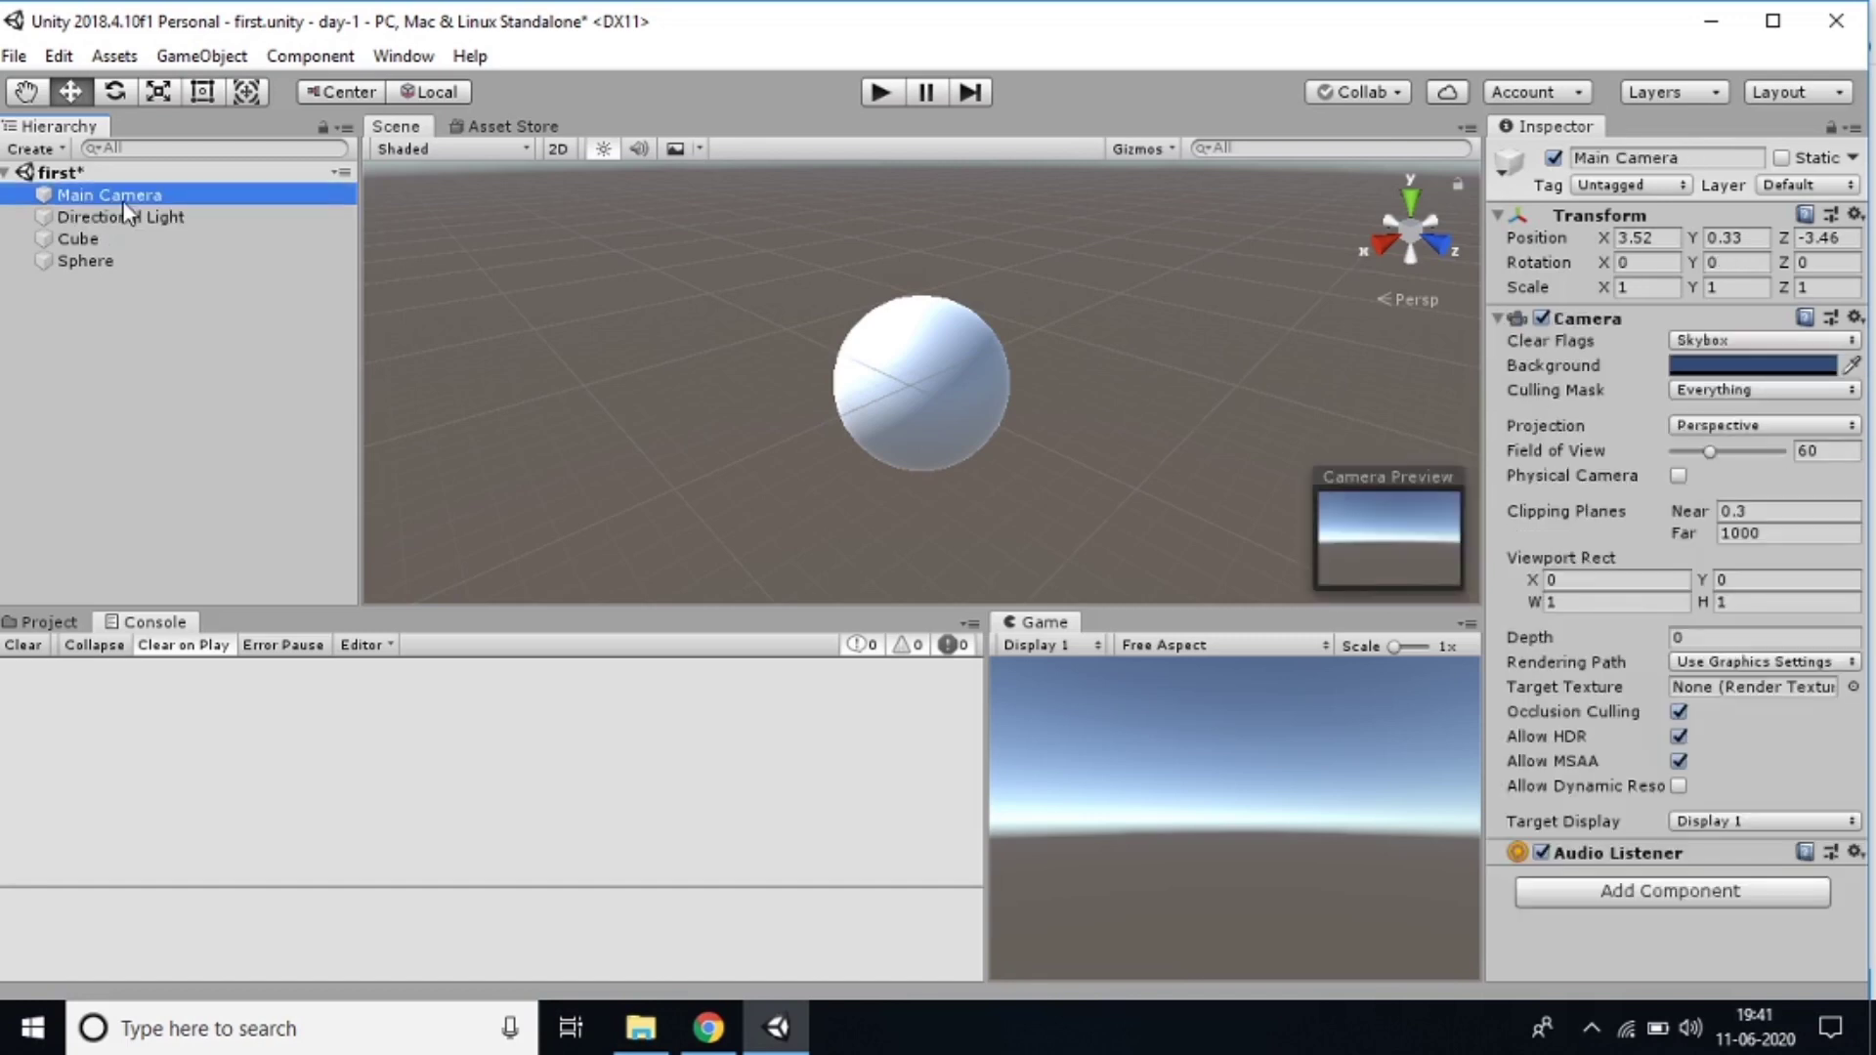
{"action": "key", "text": "Delete"}
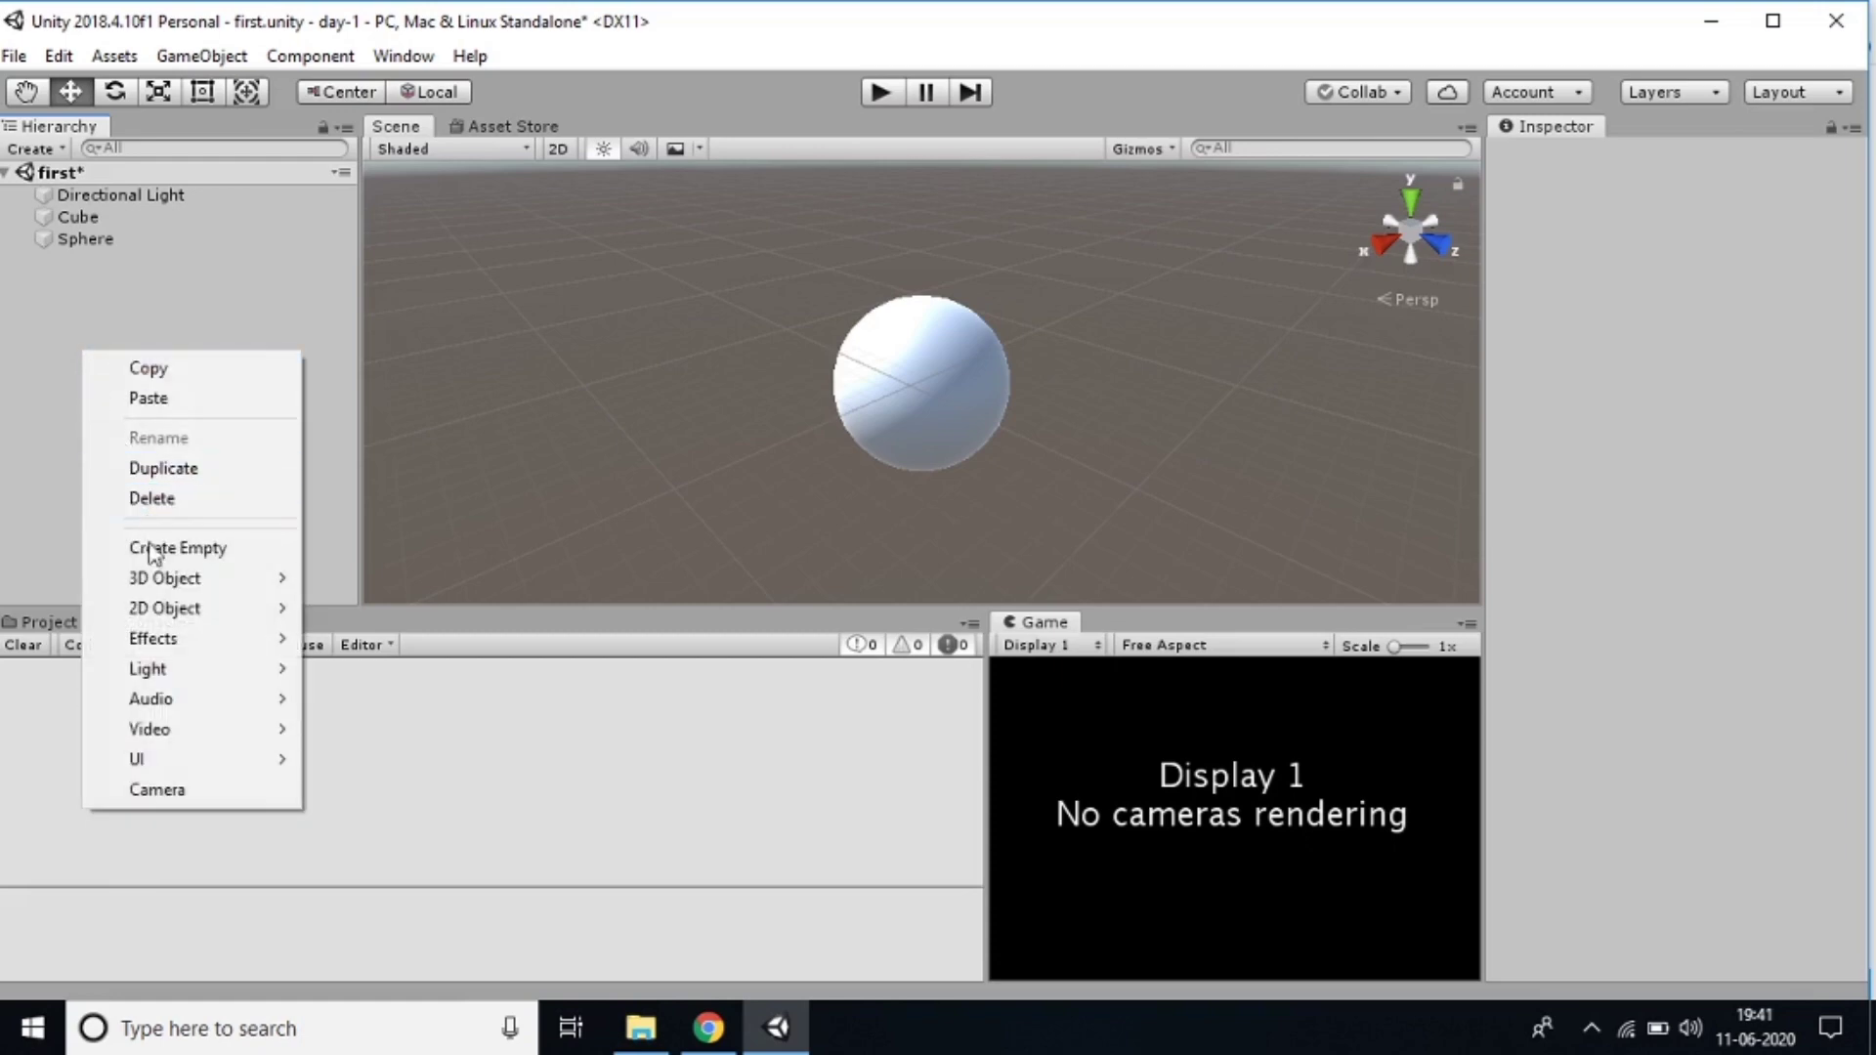
{"action": "left_click", "coordinate": [182, 787]}
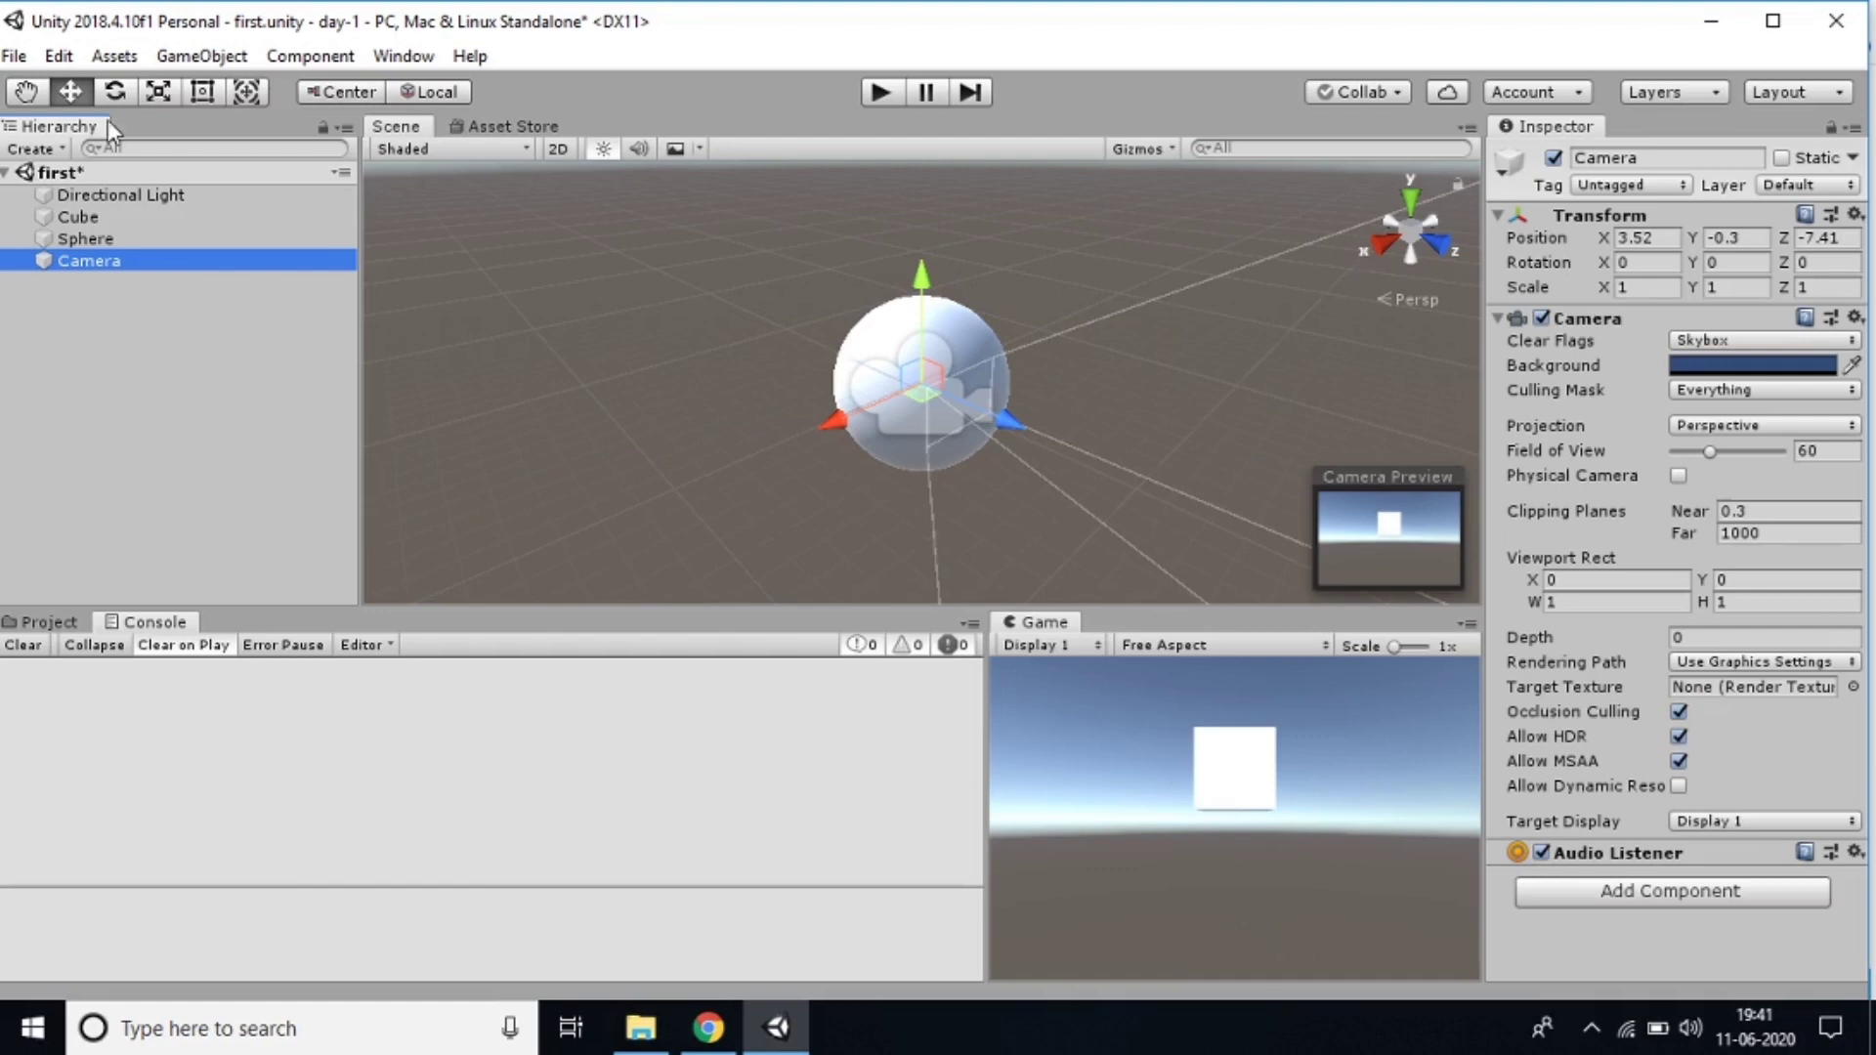
Delete the Directional Light from the scene
{"action": "left_click", "coordinate": [78, 217]}
{"action": "left_click", "coordinate": [109, 196]}
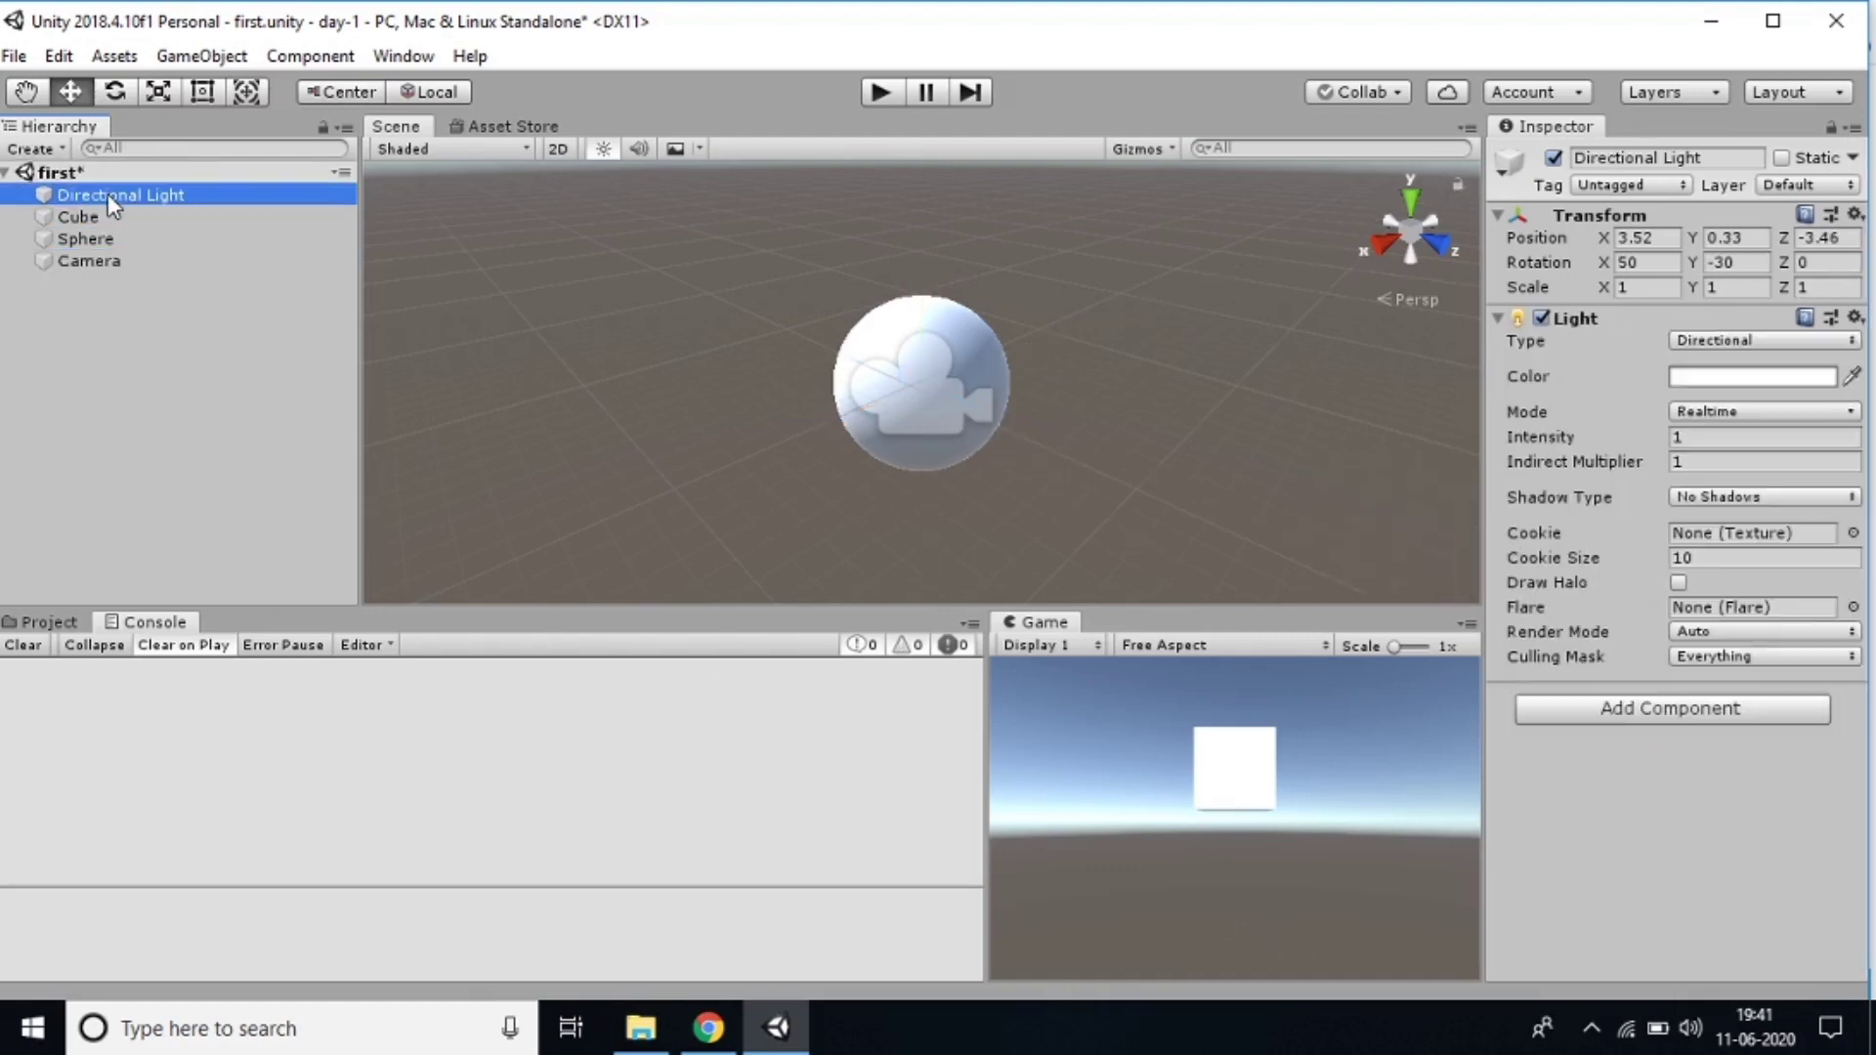
{"action": "double_click", "coordinate": [107, 193]}
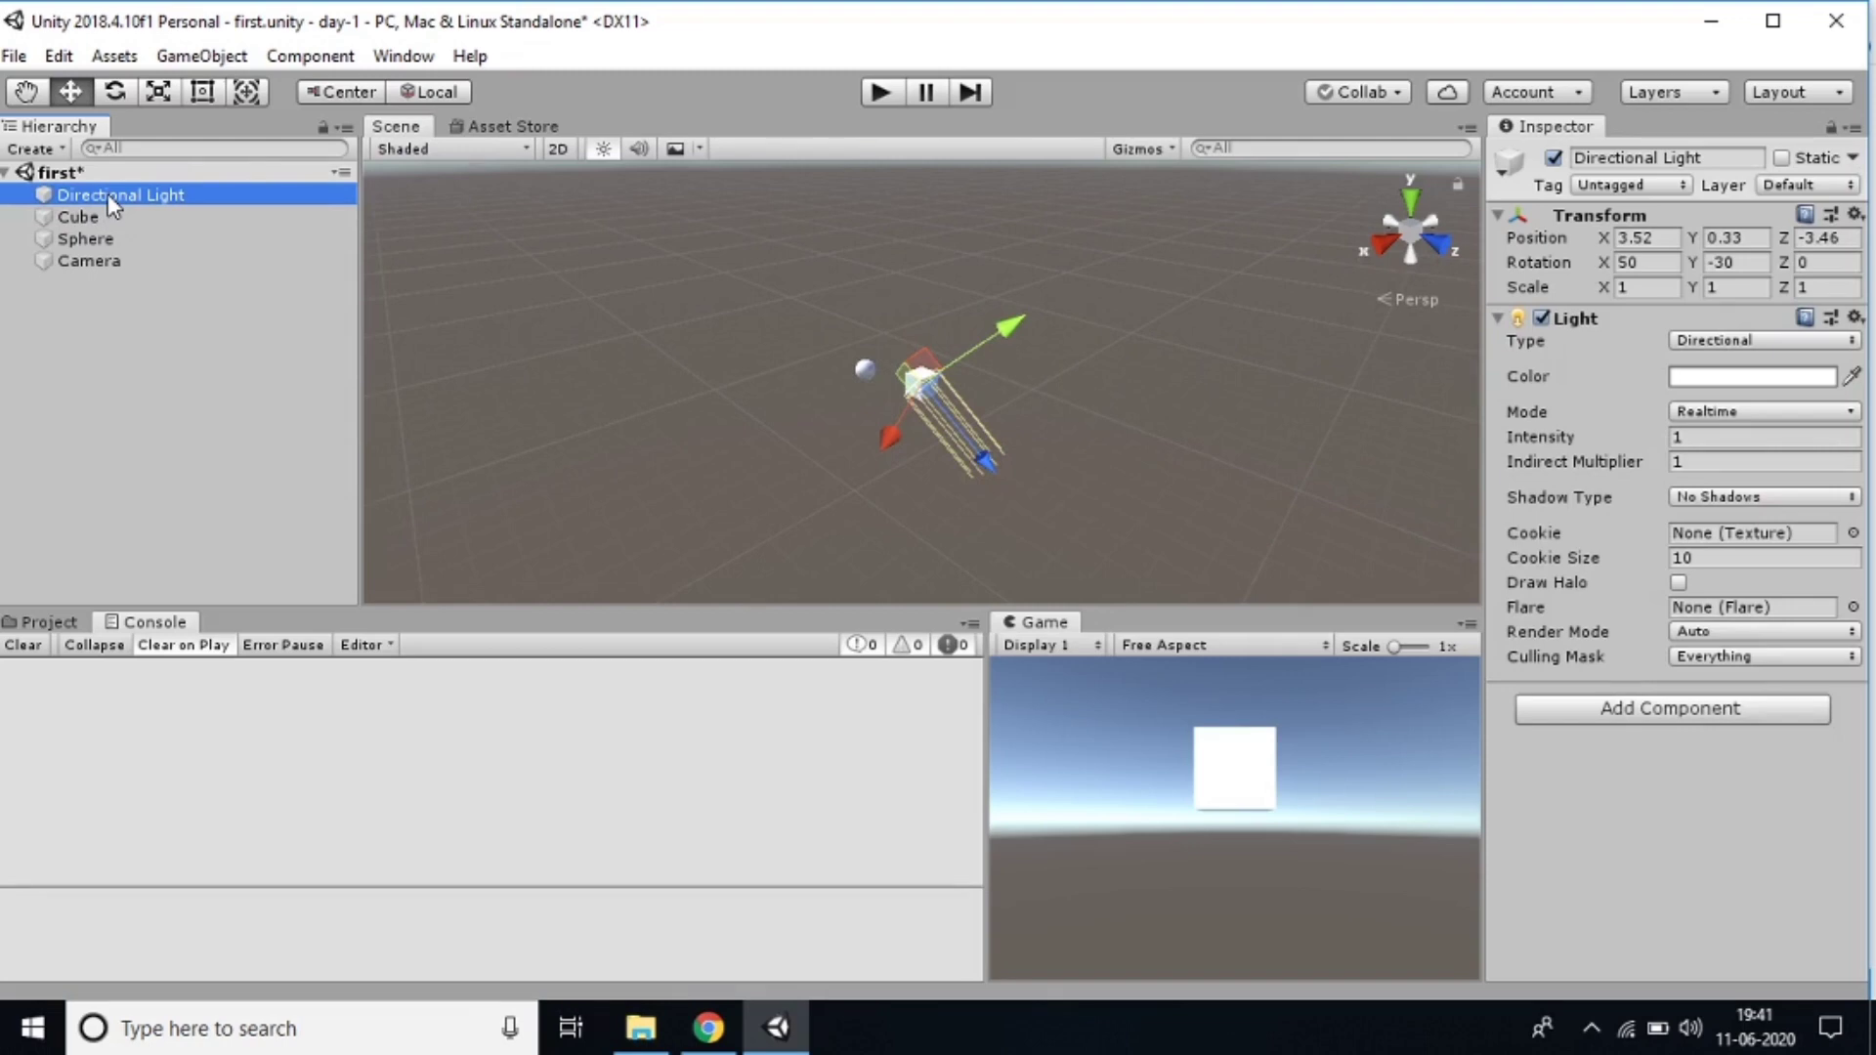
{"action": "key", "text": "Delete"}
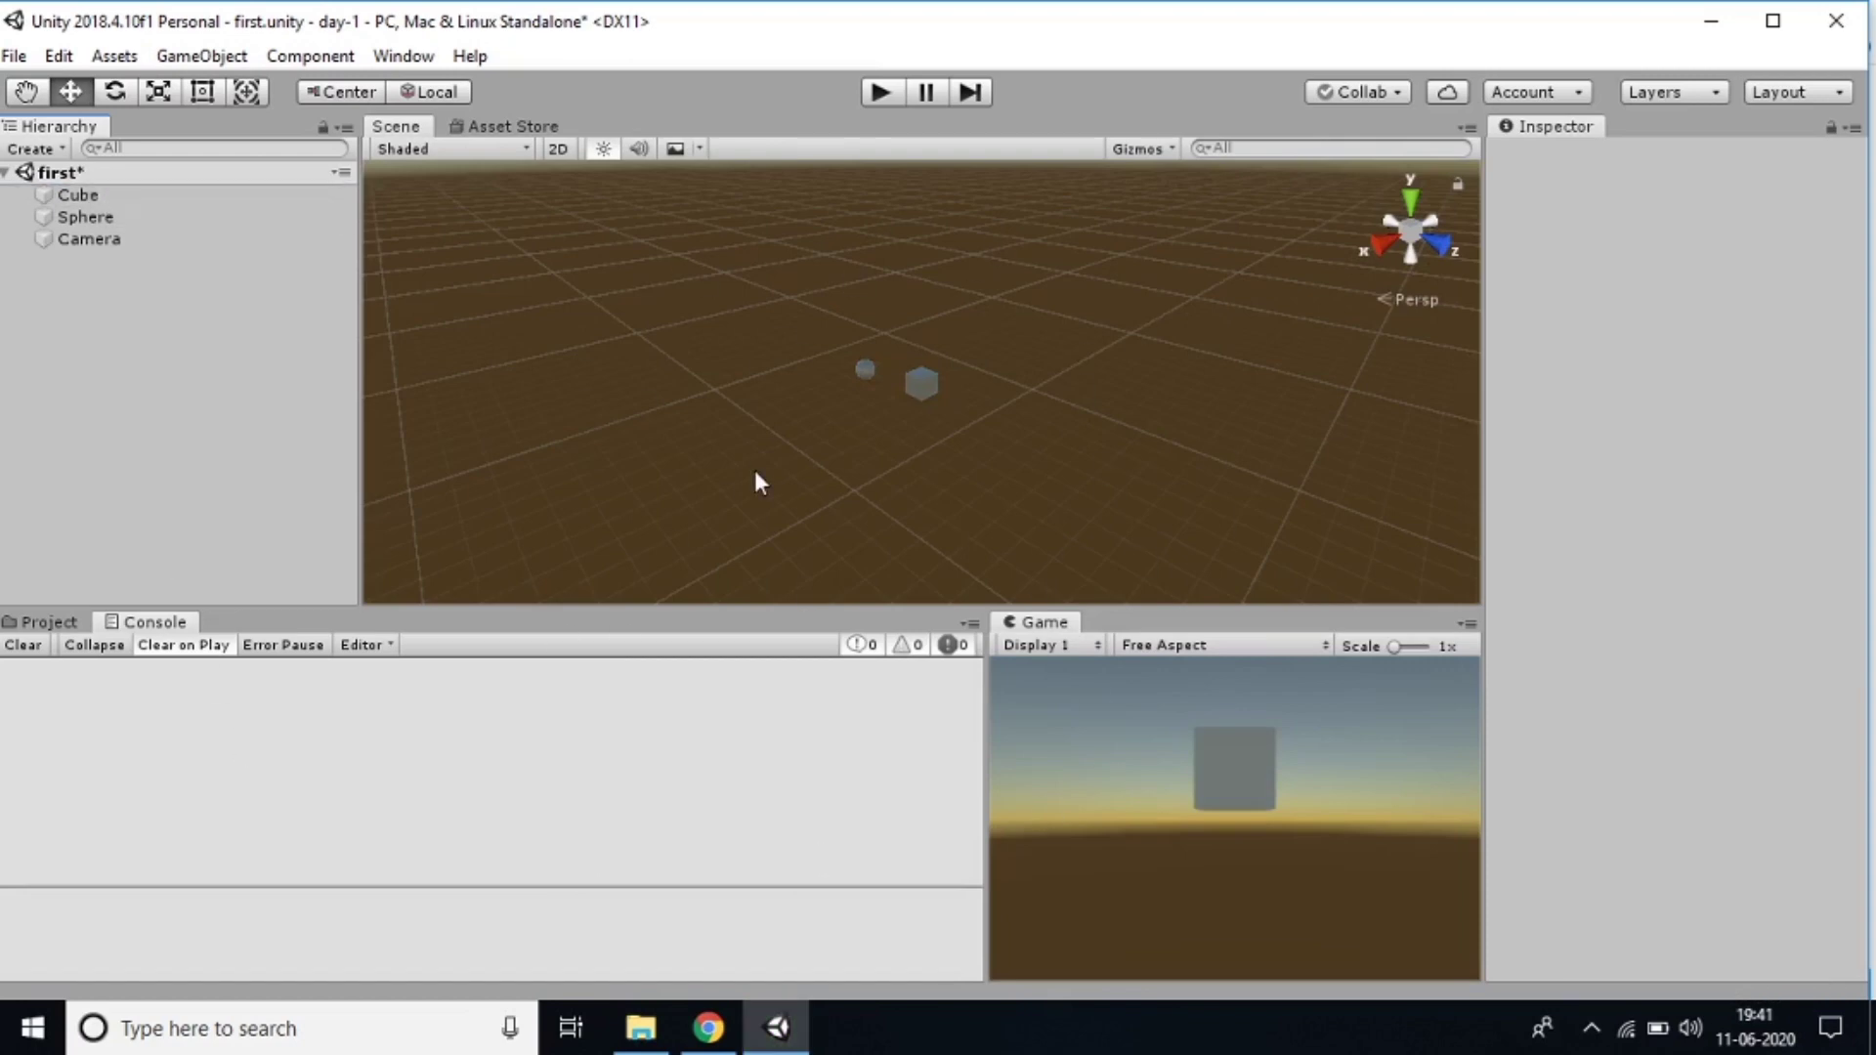
Add a new Directional Light to the scene
{"action": "right_click", "coordinate": [45, 345]}
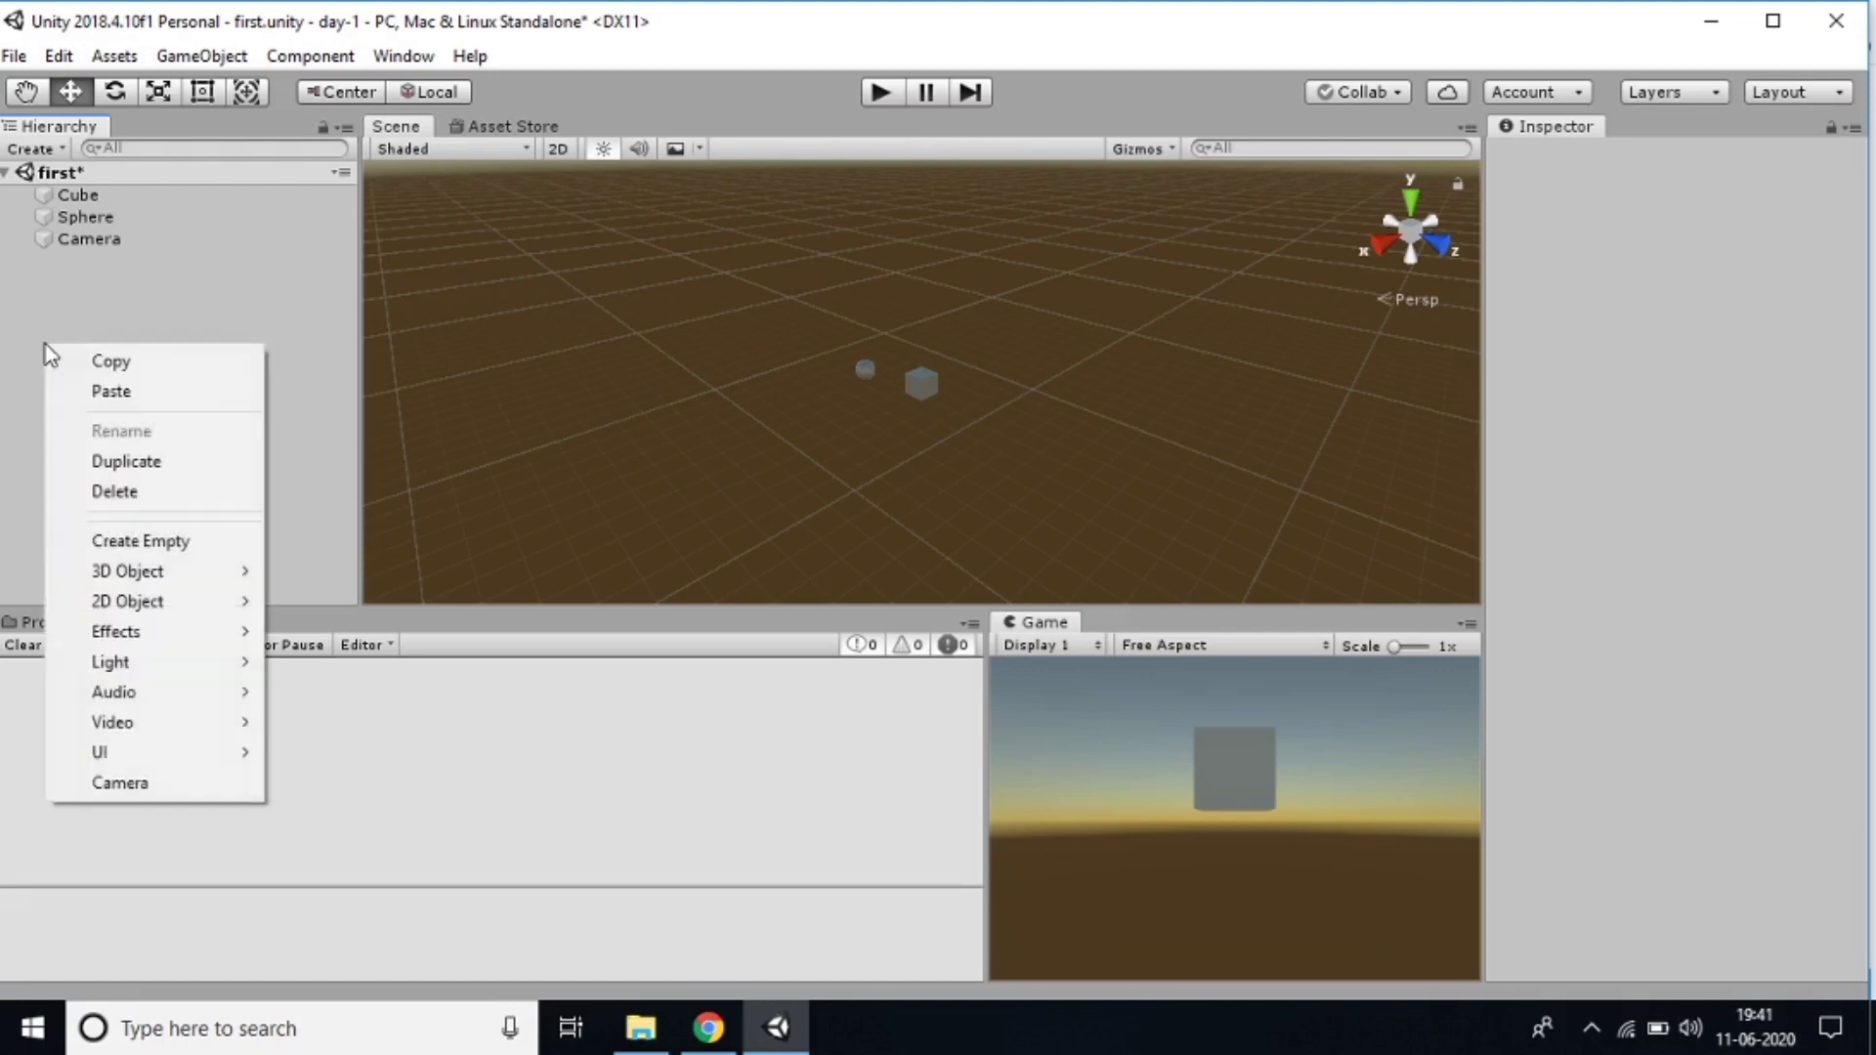
{"action": "mouse_move", "coordinate": [212, 670]}
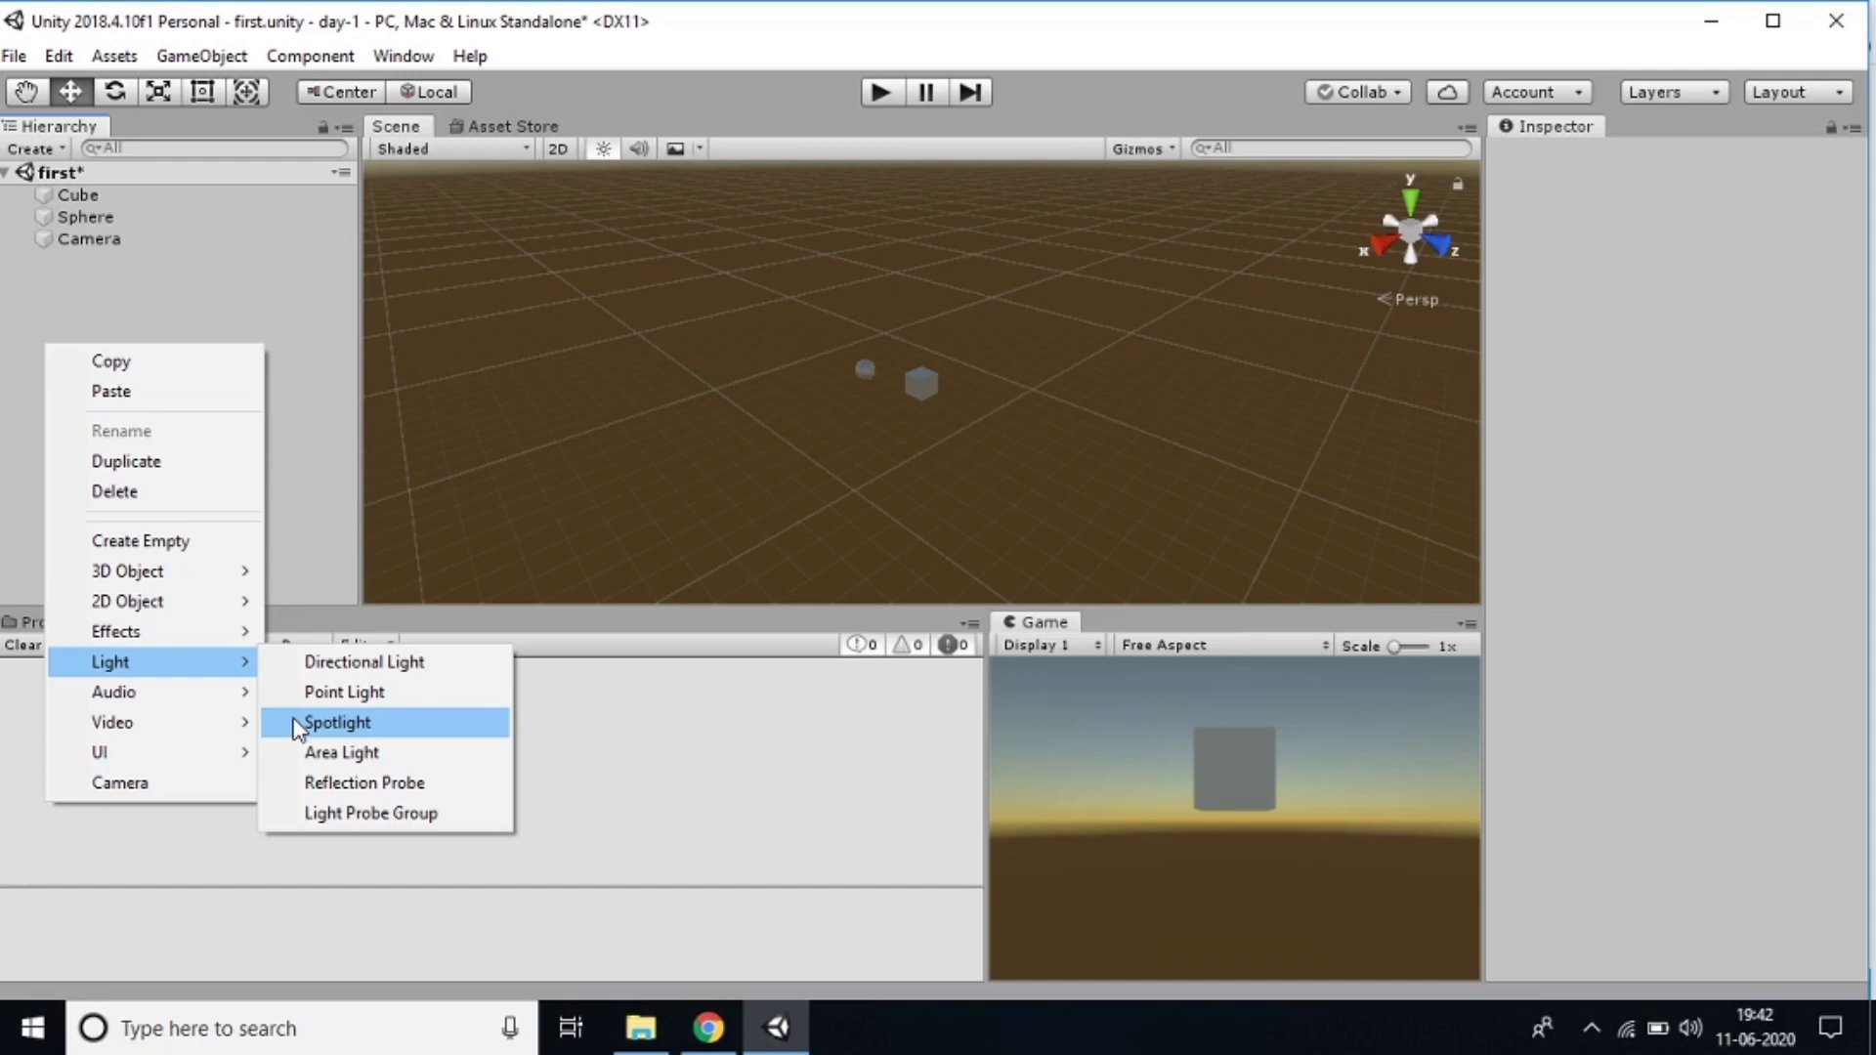
{"action": "left_click", "coordinate": [319, 668]}
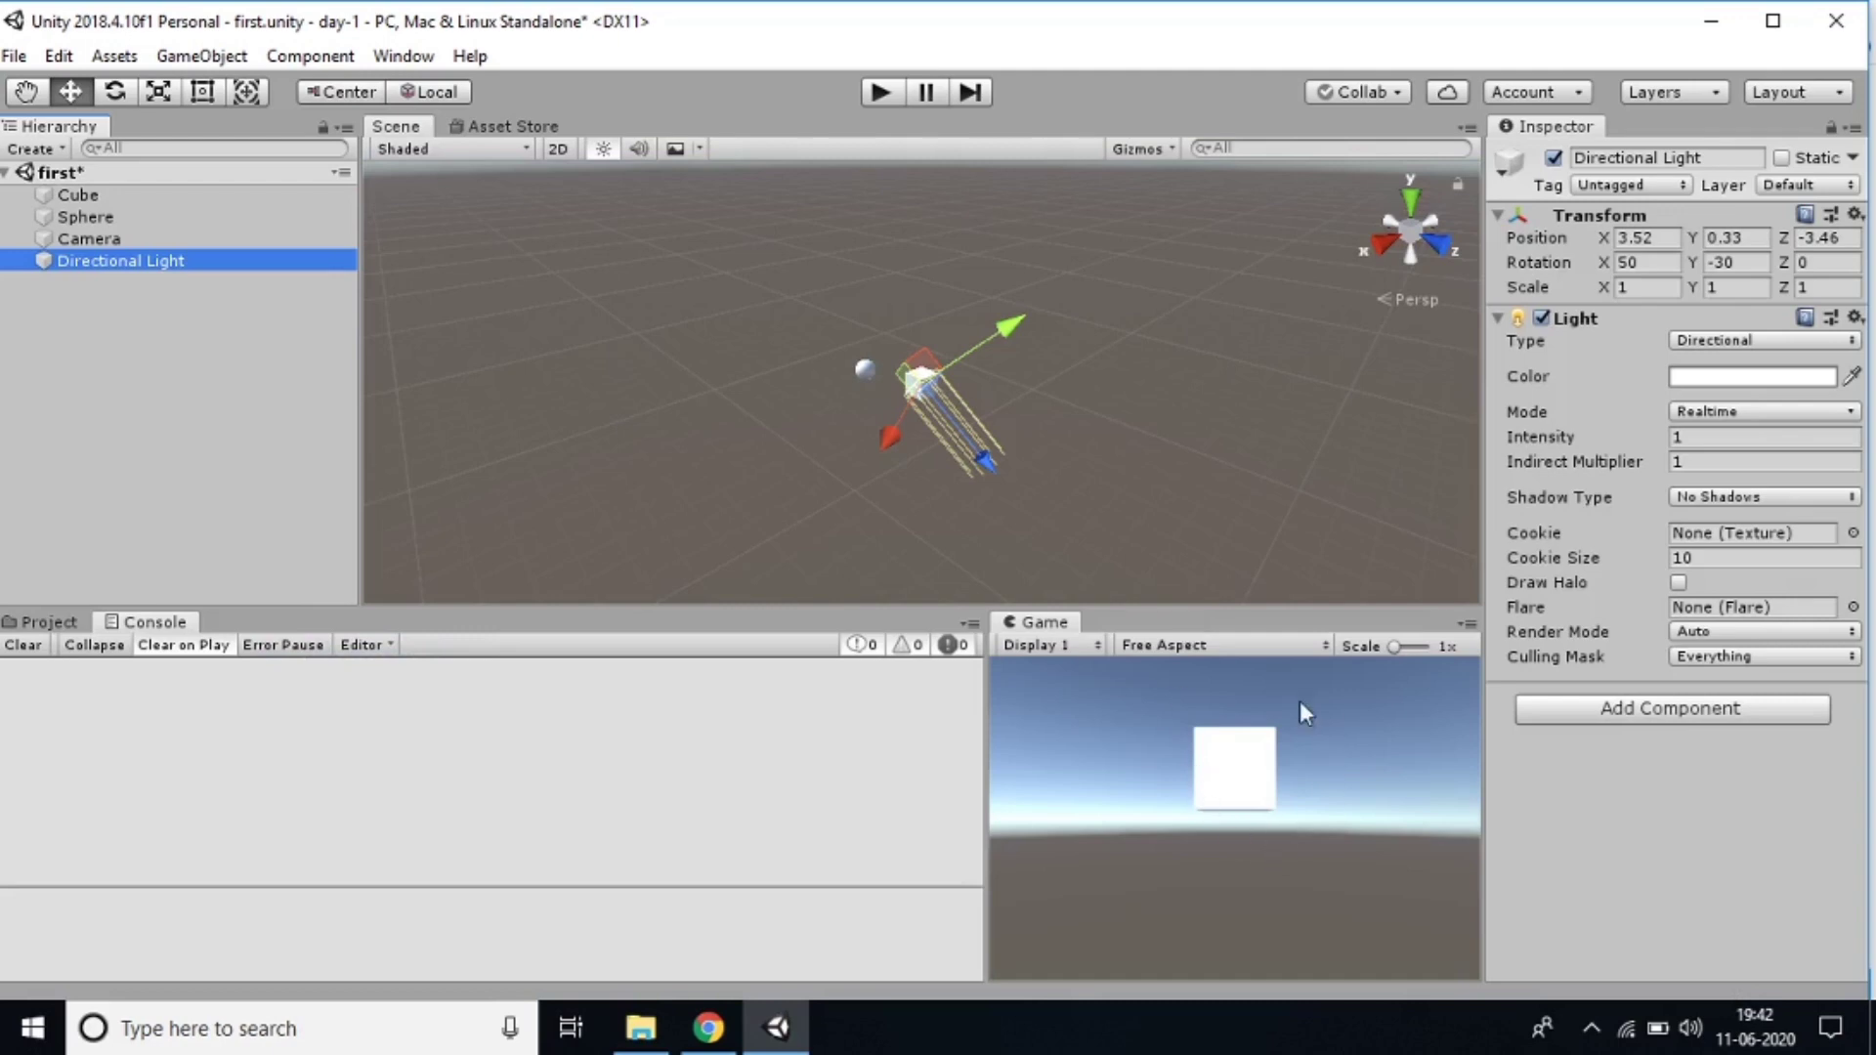
Reorder the scene's object list so that the Camera comes first, above the Cube
{"action": "left_click", "coordinate": [134, 237]}
{"action": "left_click", "coordinate": [142, 266]}
{"action": "left_click_drag", "start_coordinate": [145, 261], "coordinate": [84, 183]}
{"action": "key", "text": "ctrl+z"}
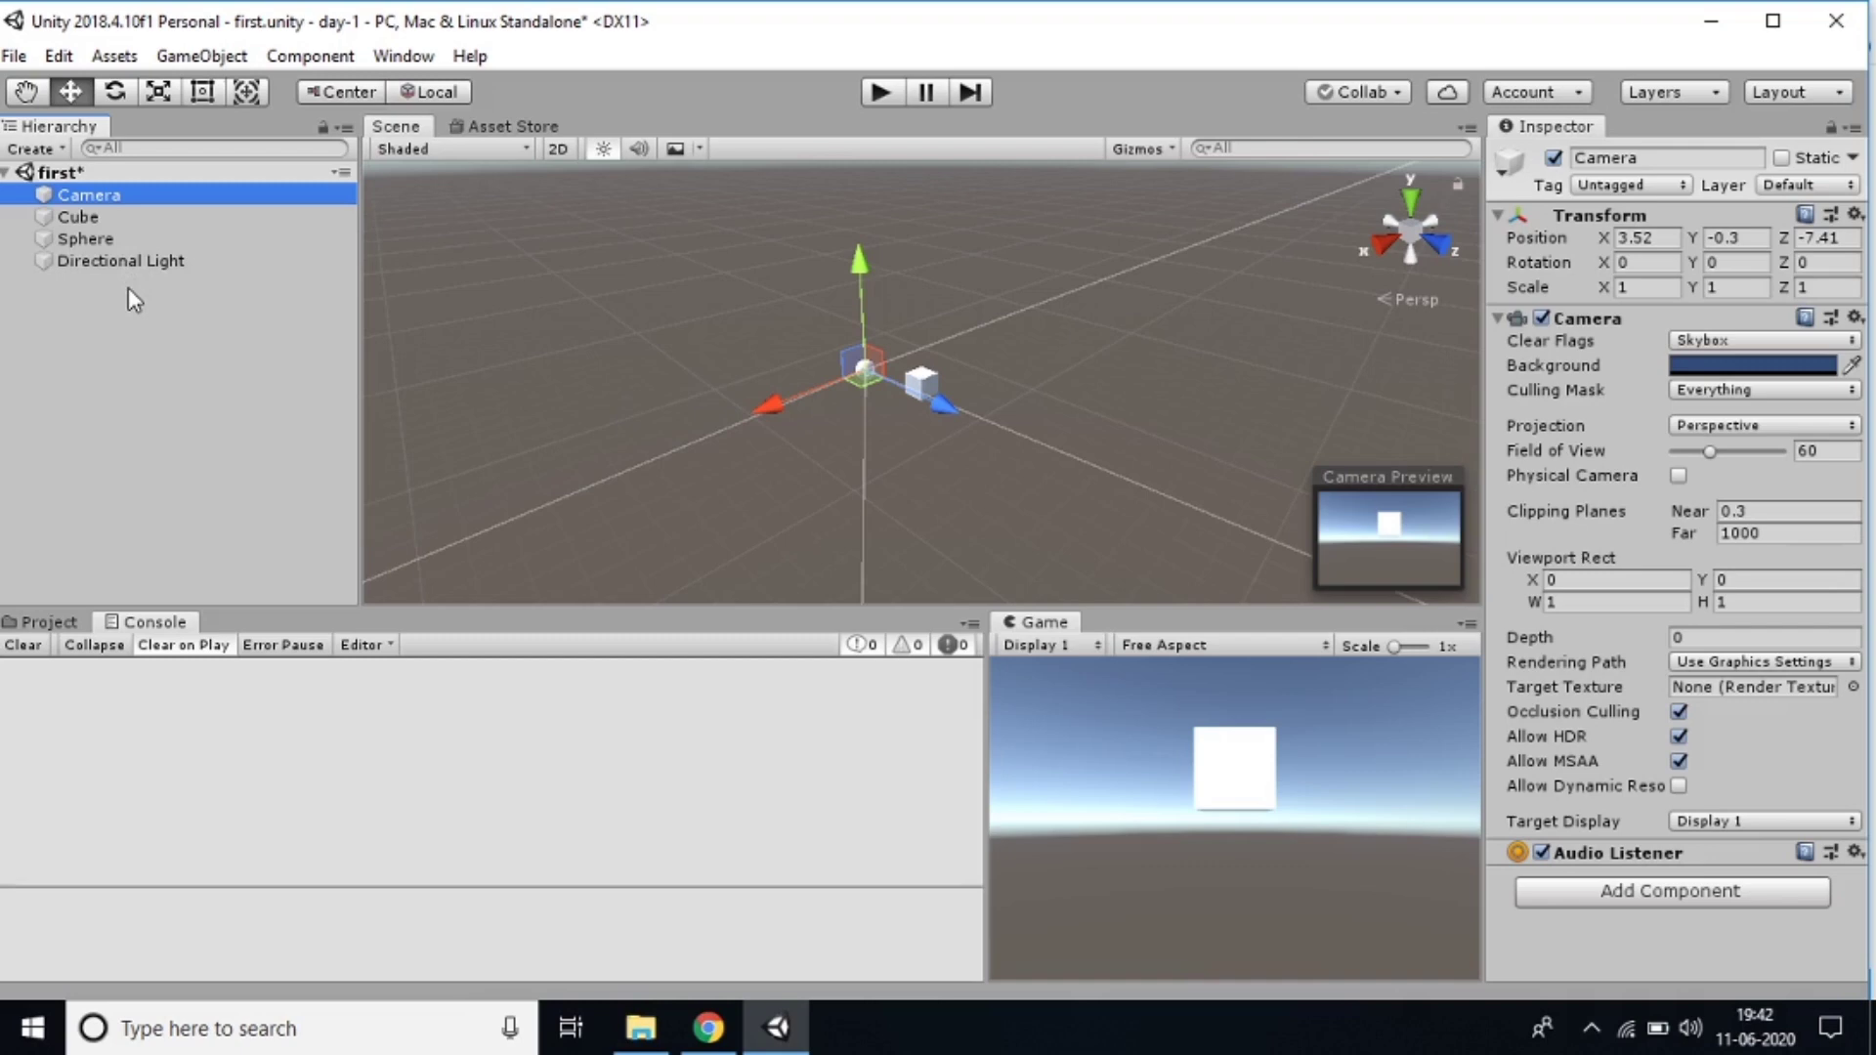
{"action": "left_click", "coordinate": [241, 63]}
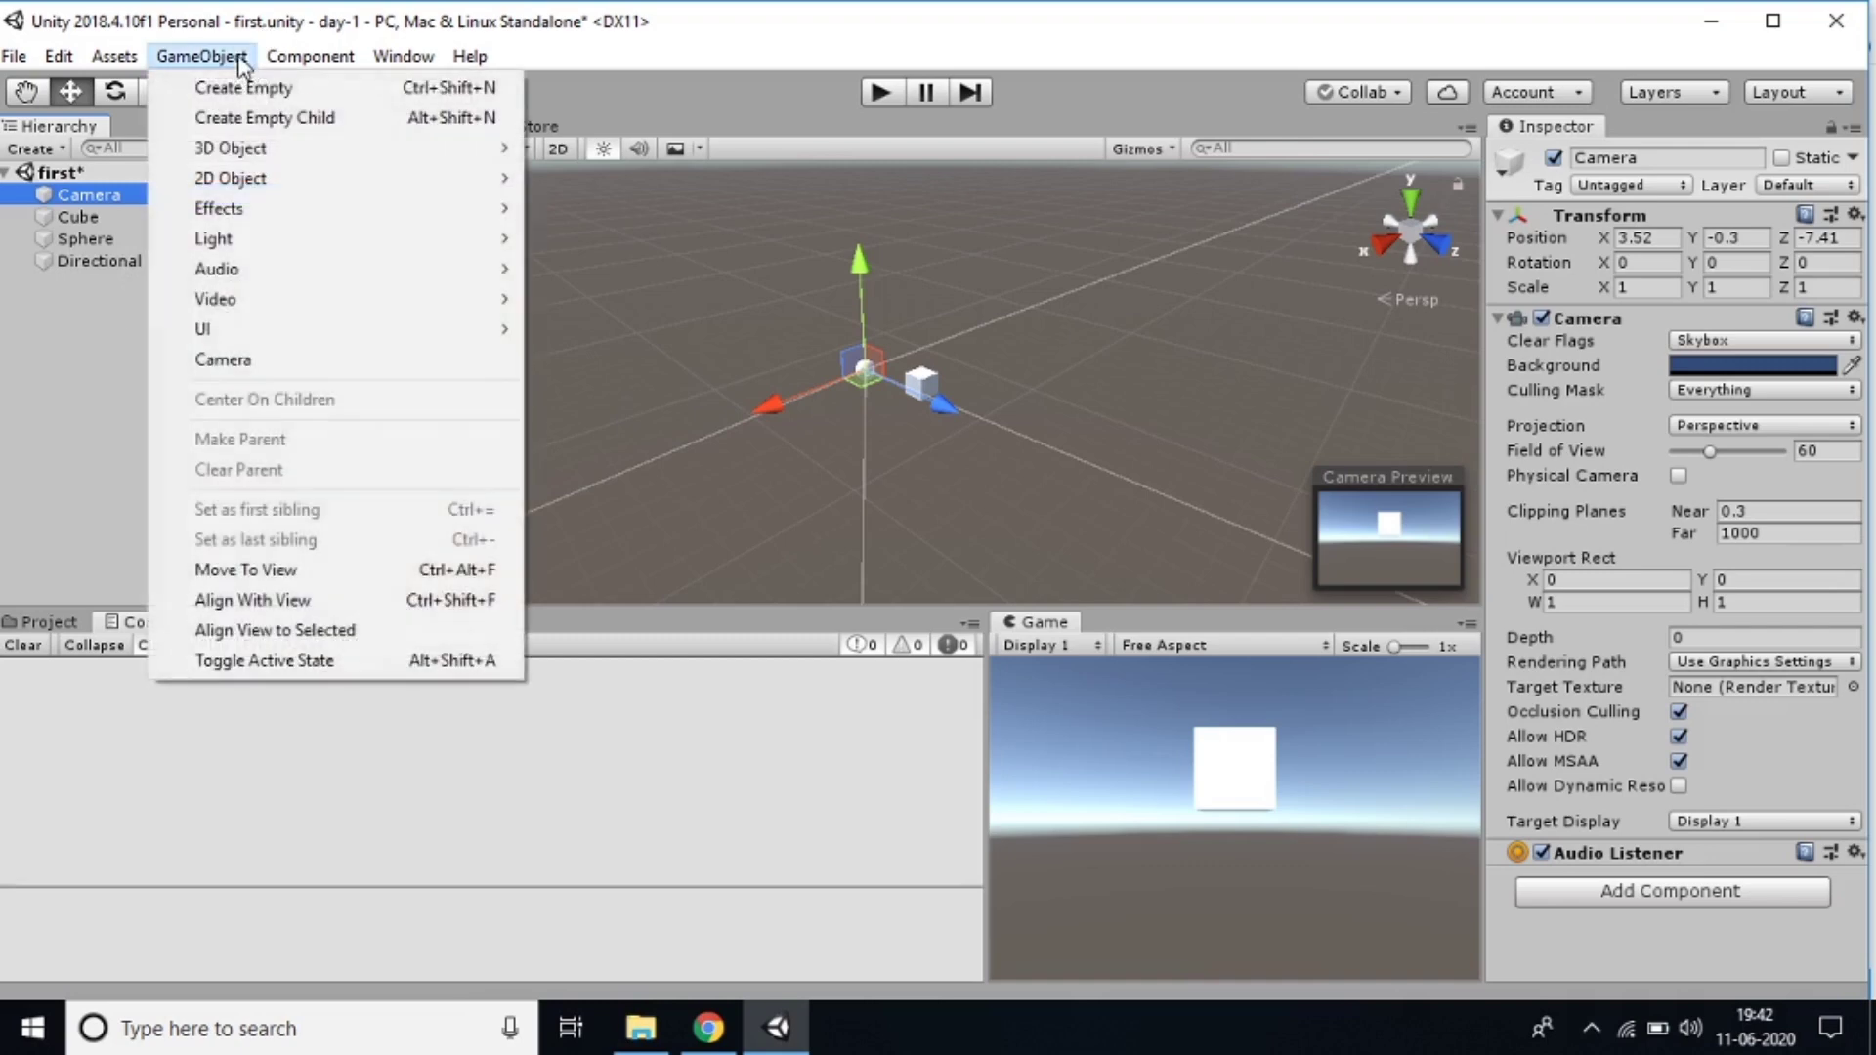
{"action": "mouse_move", "coordinate": [235, 336]}
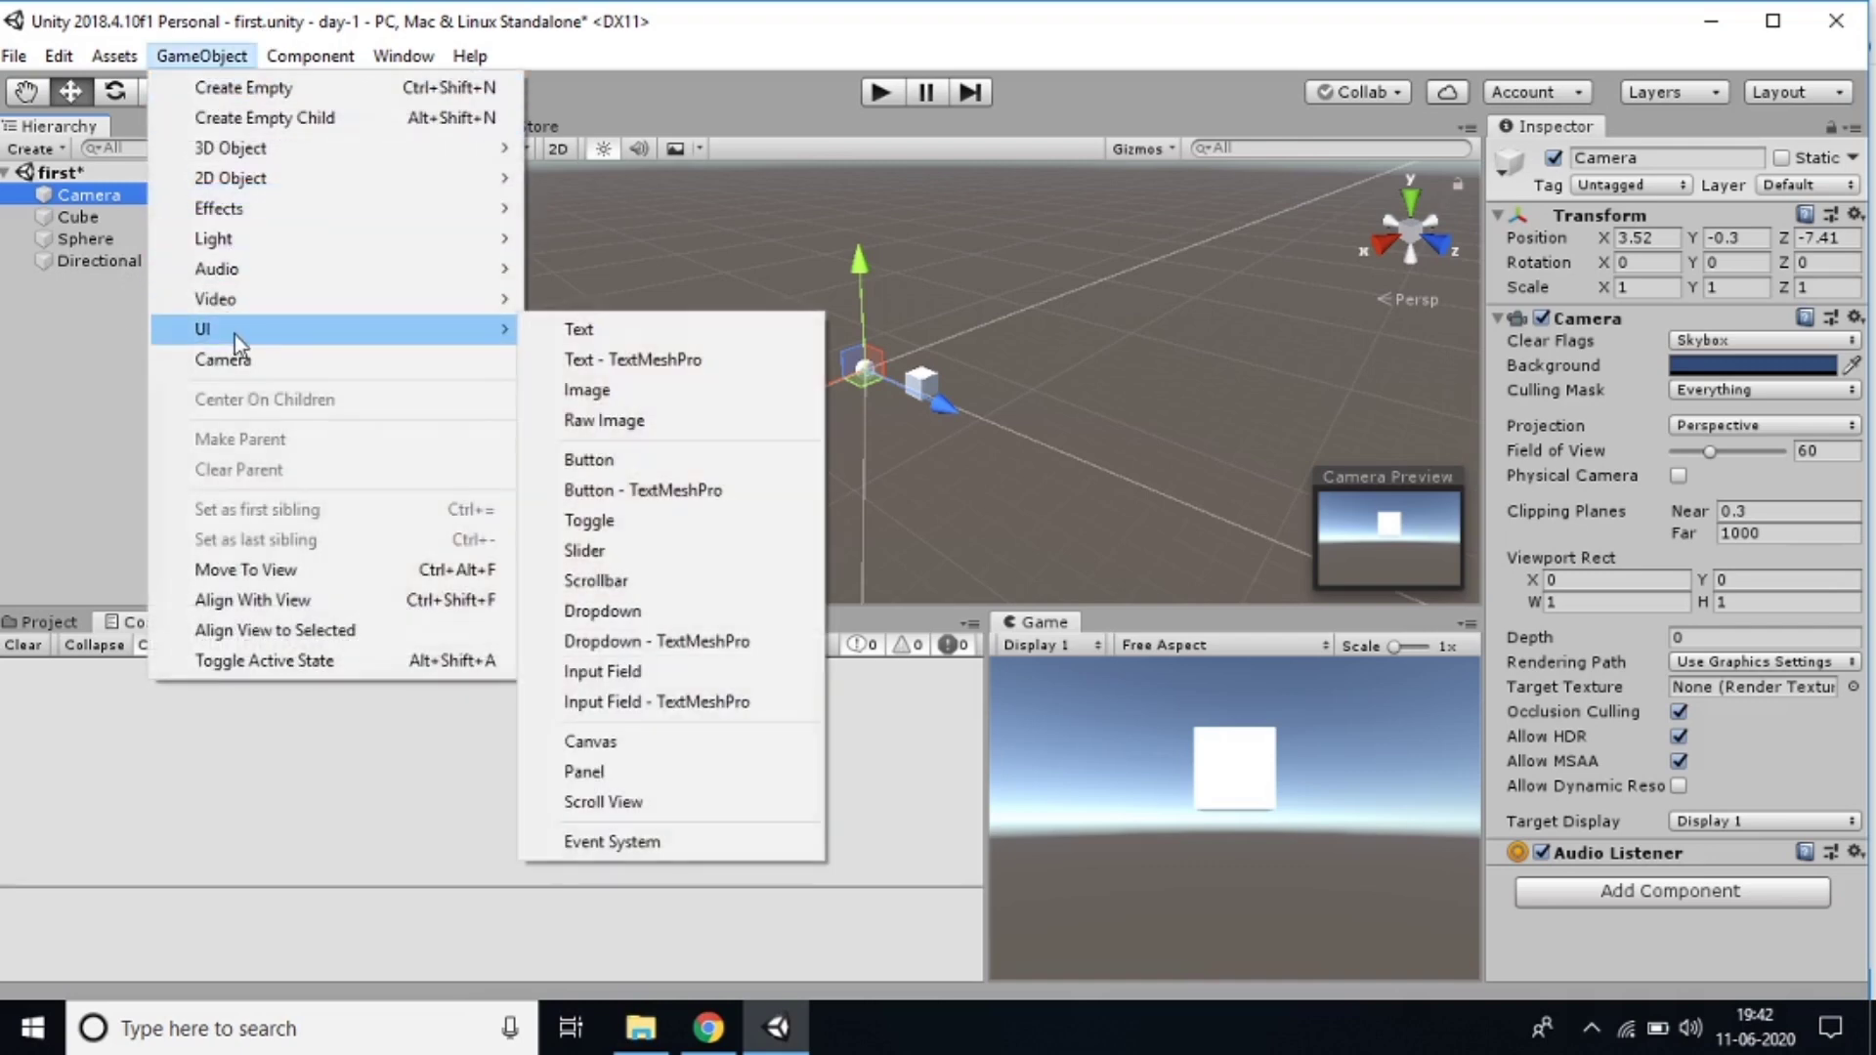
{"action": "mouse_move", "coordinate": [255, 306]}
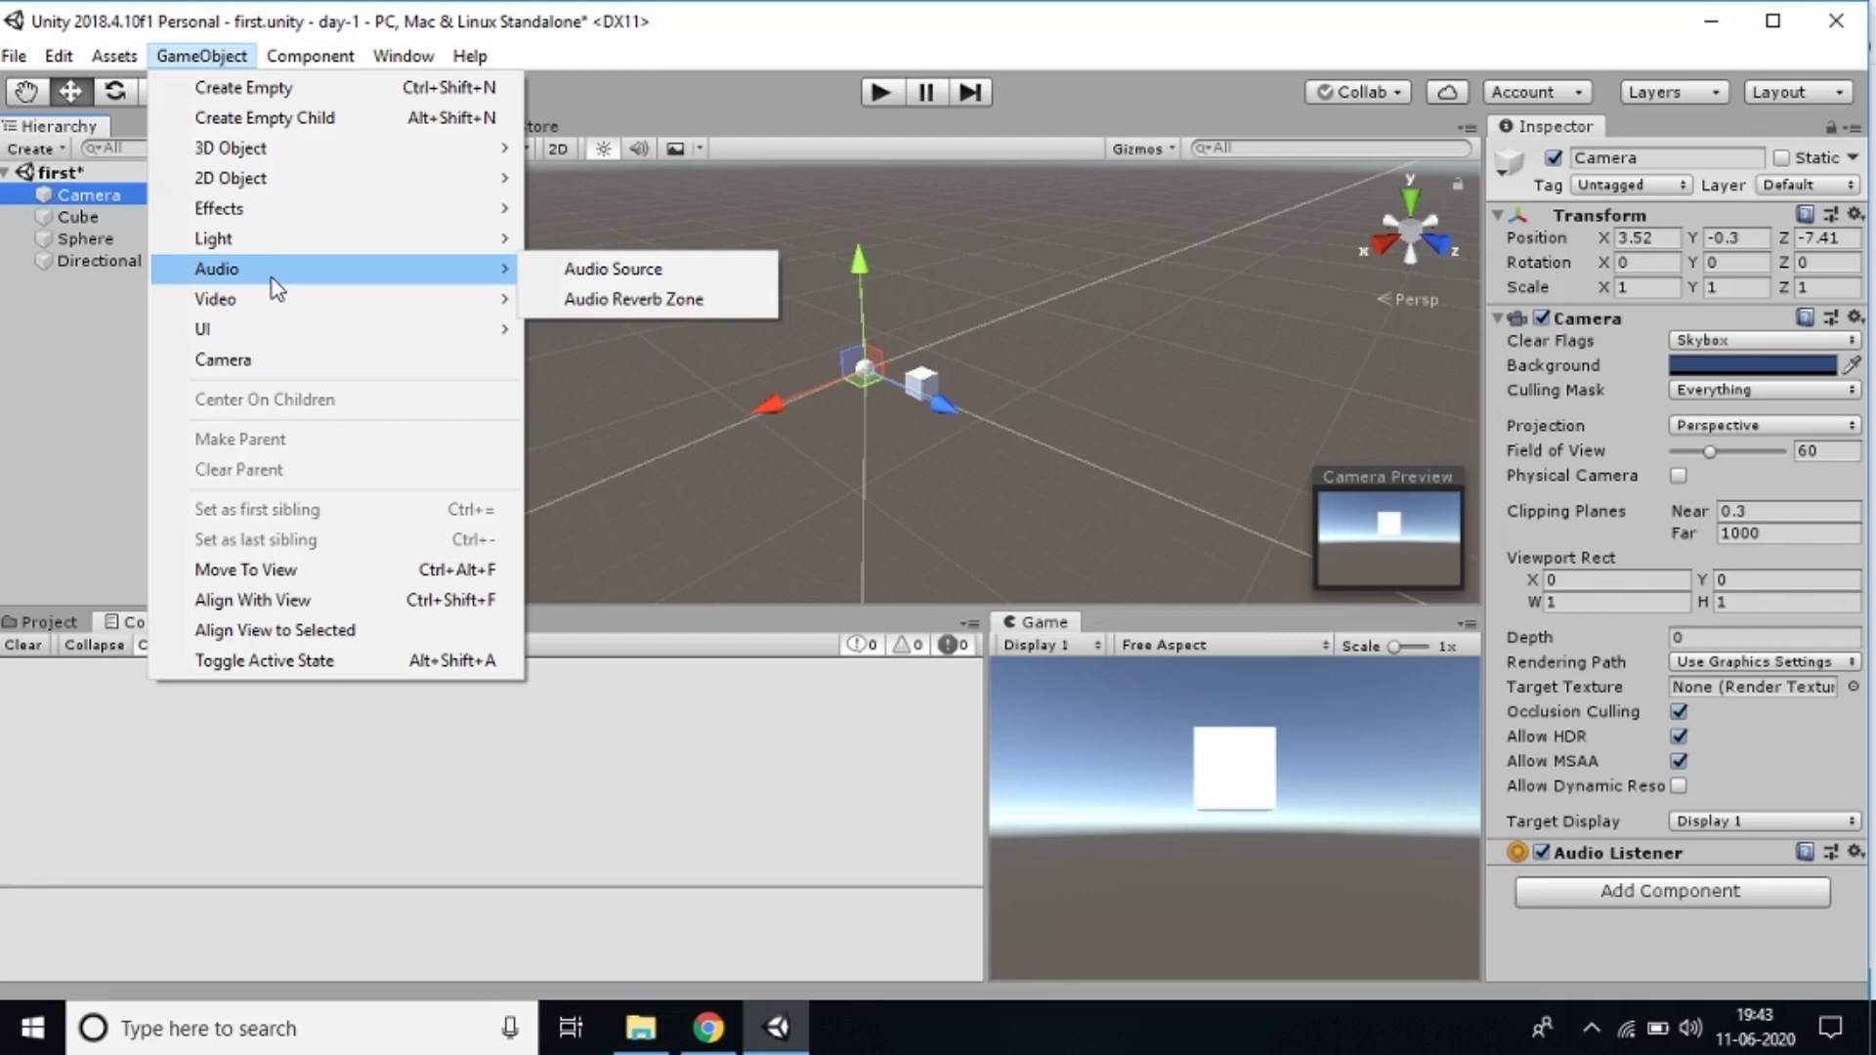
{"action": "mouse_move", "coordinate": [332, 57]}
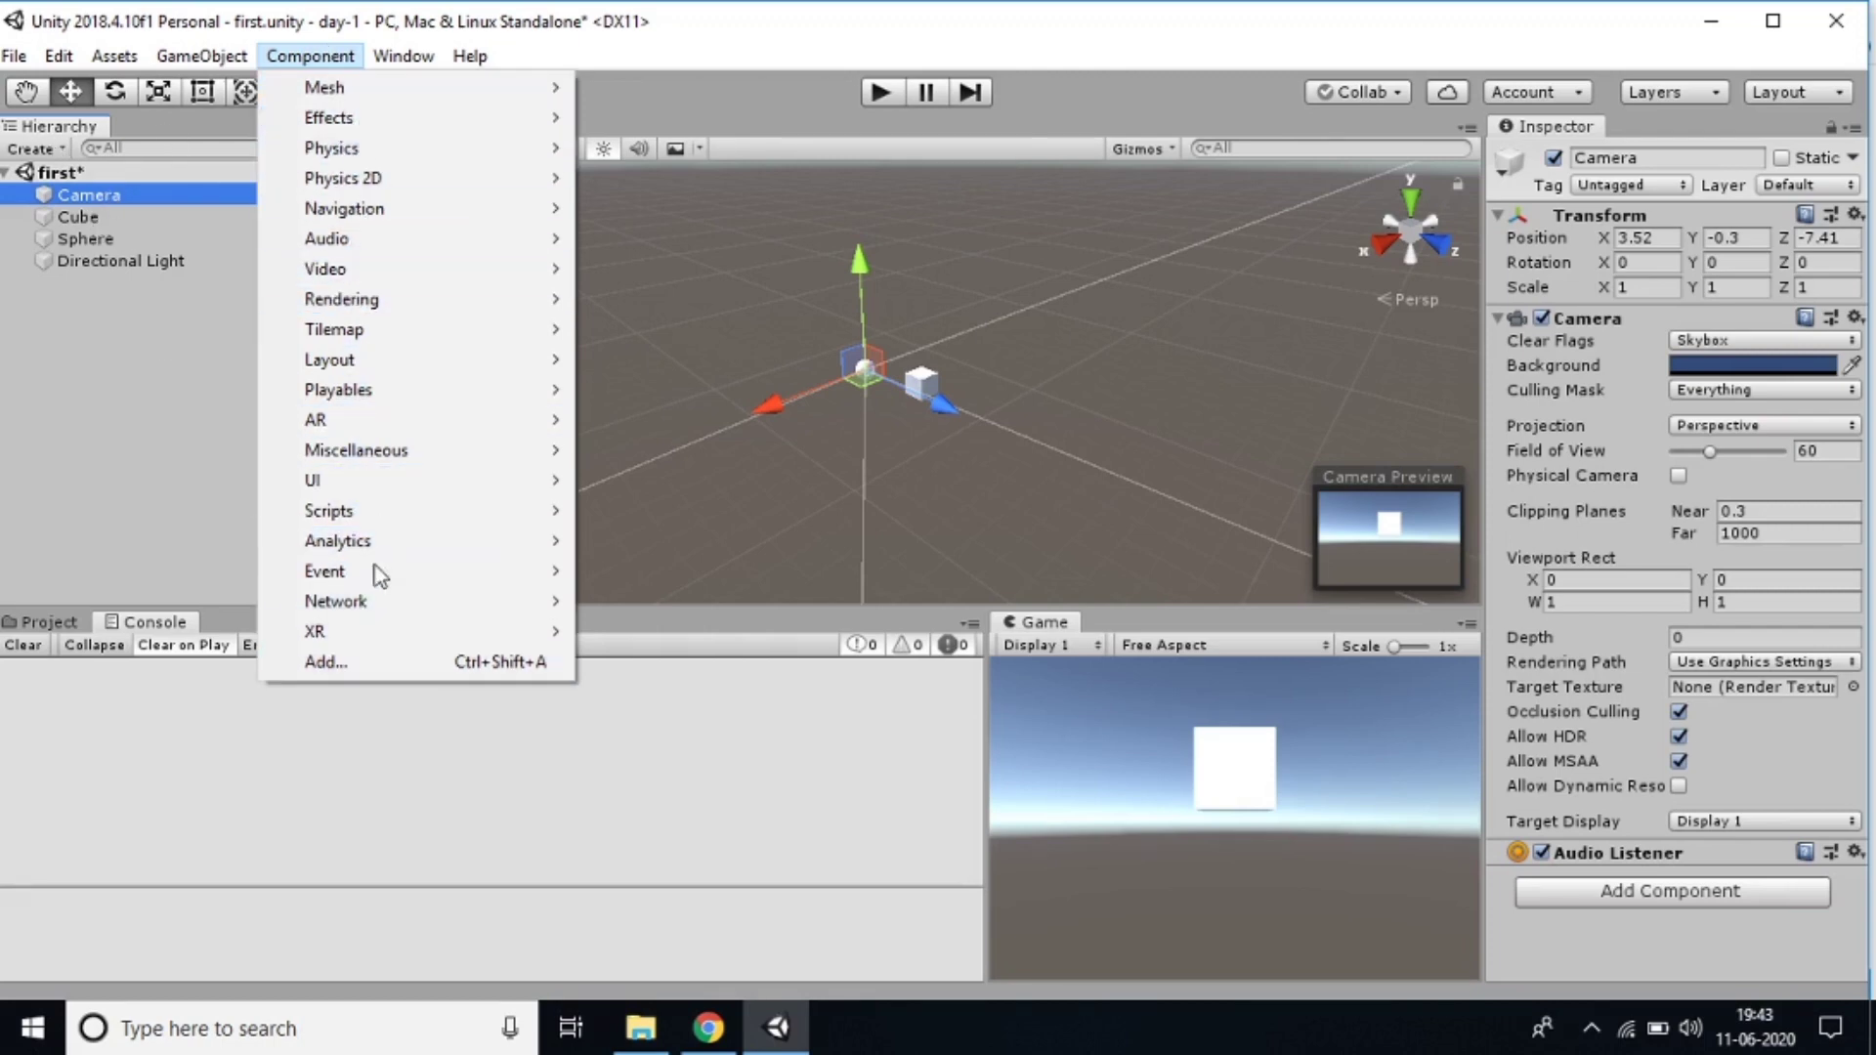
{"action": "mouse_move", "coordinate": [471, 311]}
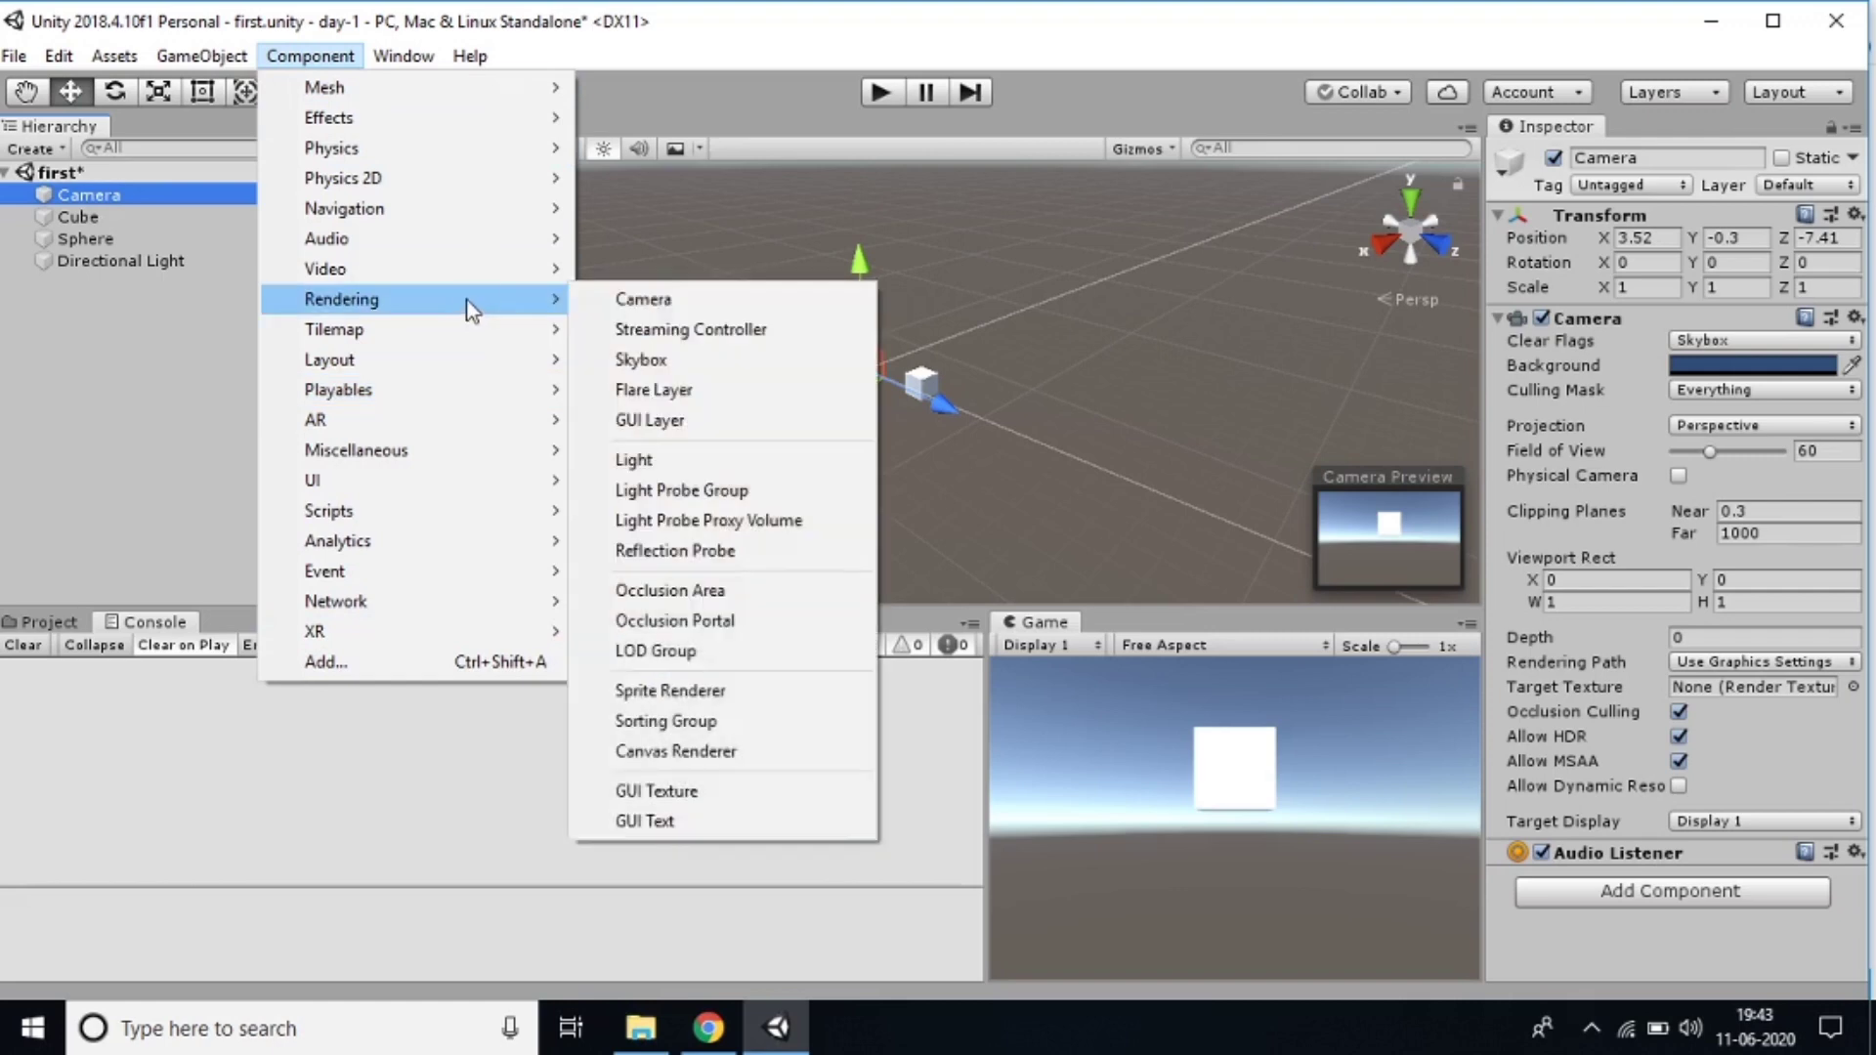
{"action": "left_click", "coordinate": [135, 216]}
{"action": "left_click", "coordinate": [151, 198]}
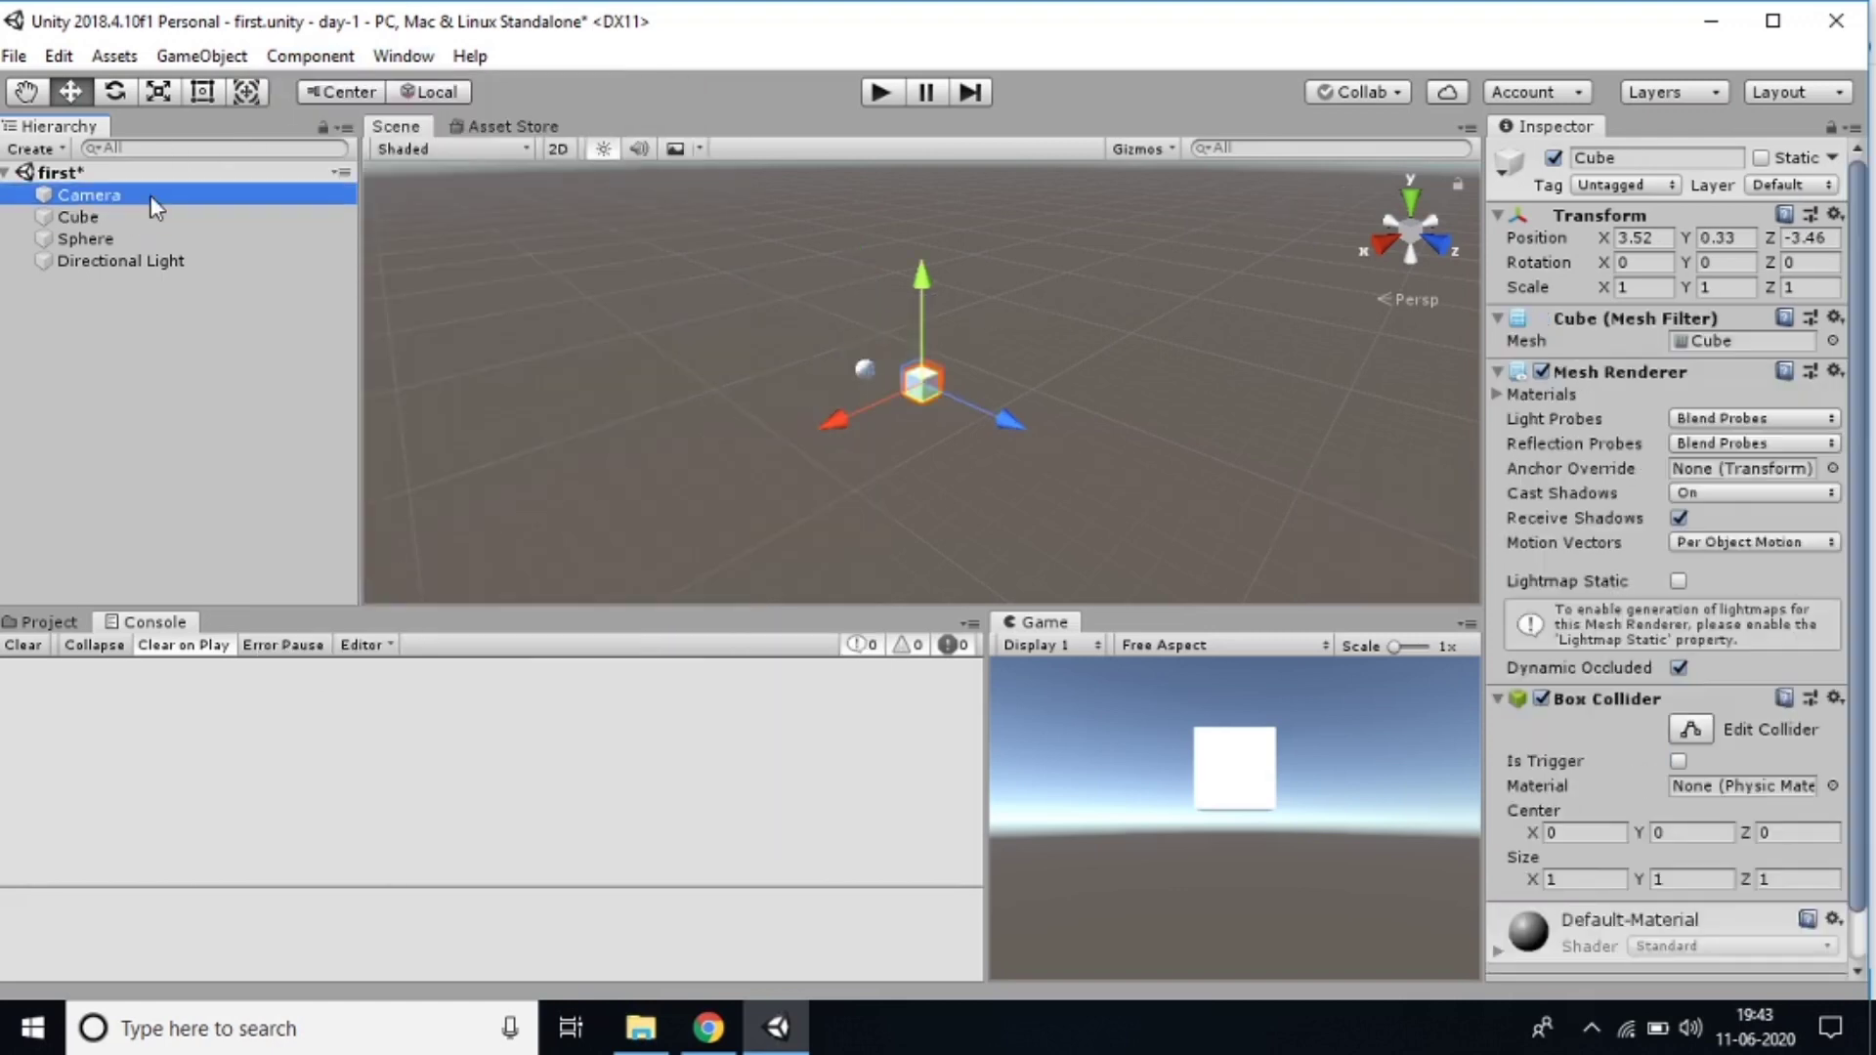
Add a Rigidbody component to the Cube and look over its settings
{"action": "left_click", "coordinate": [159, 224]}
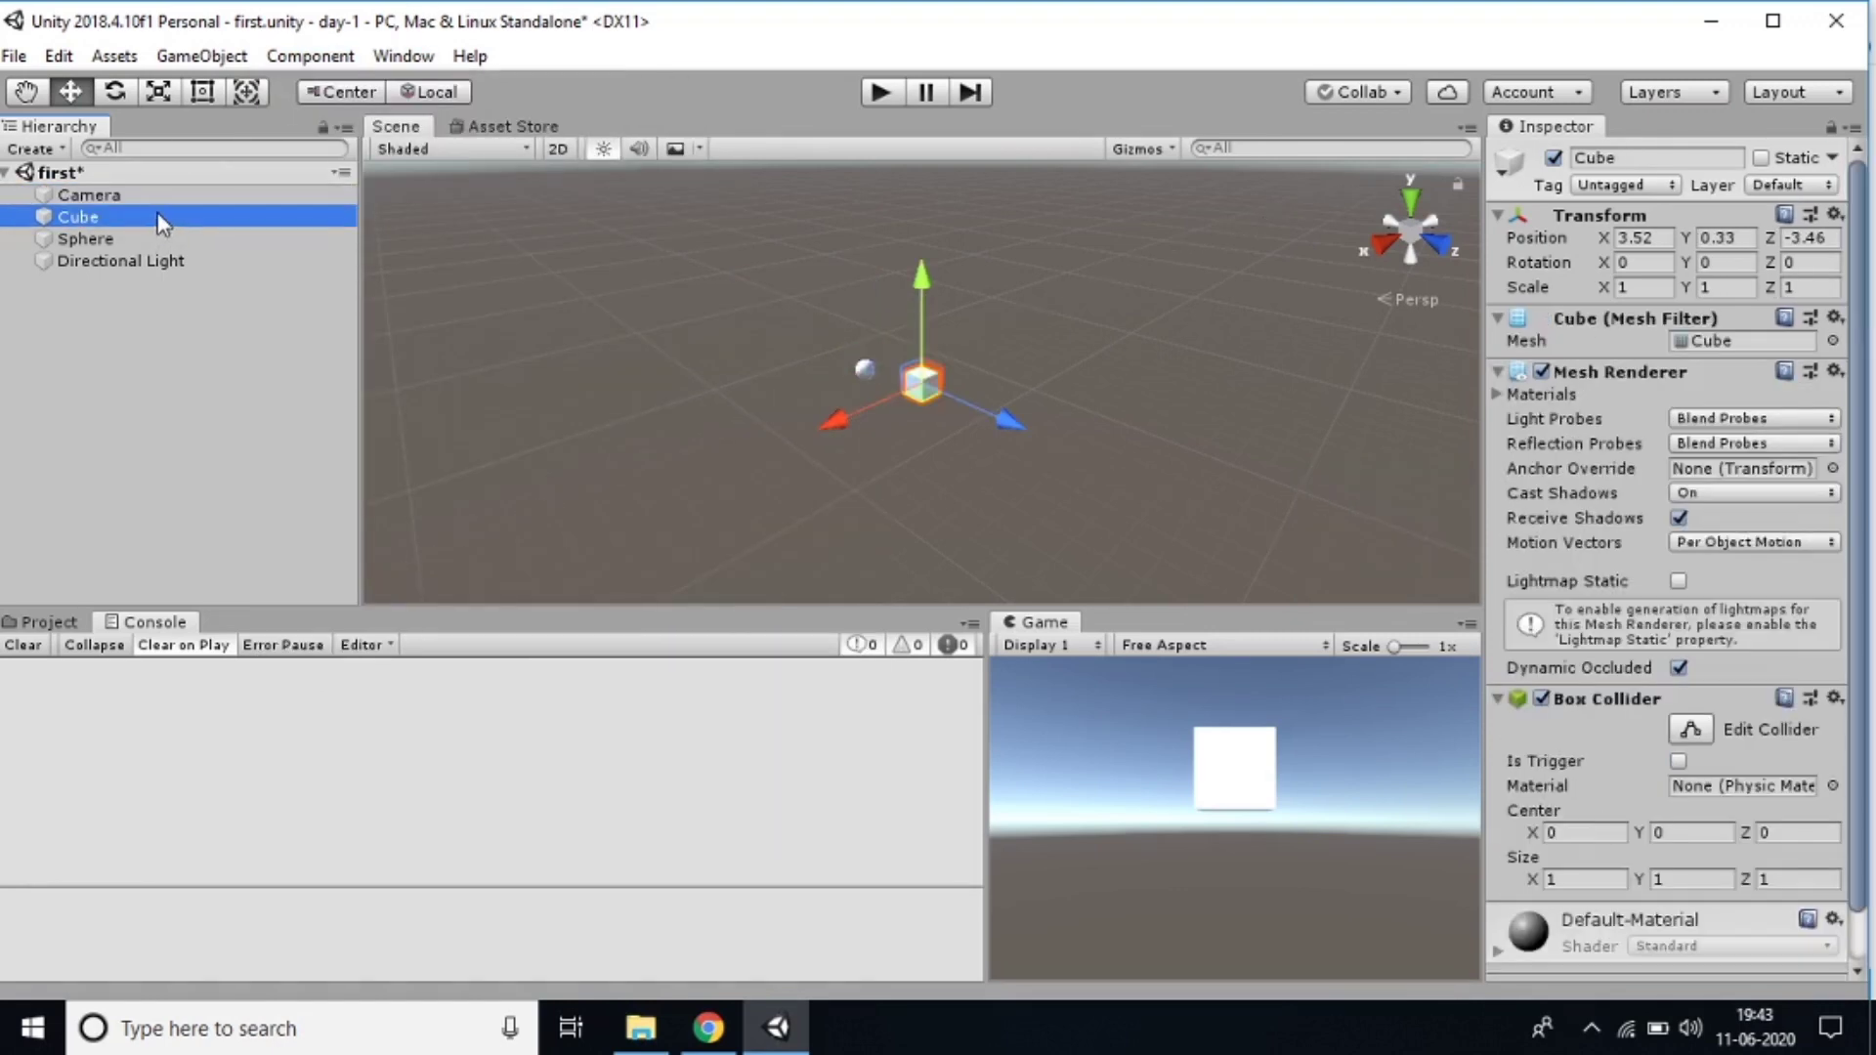
{"action": "double_click", "coordinate": [176, 222]}
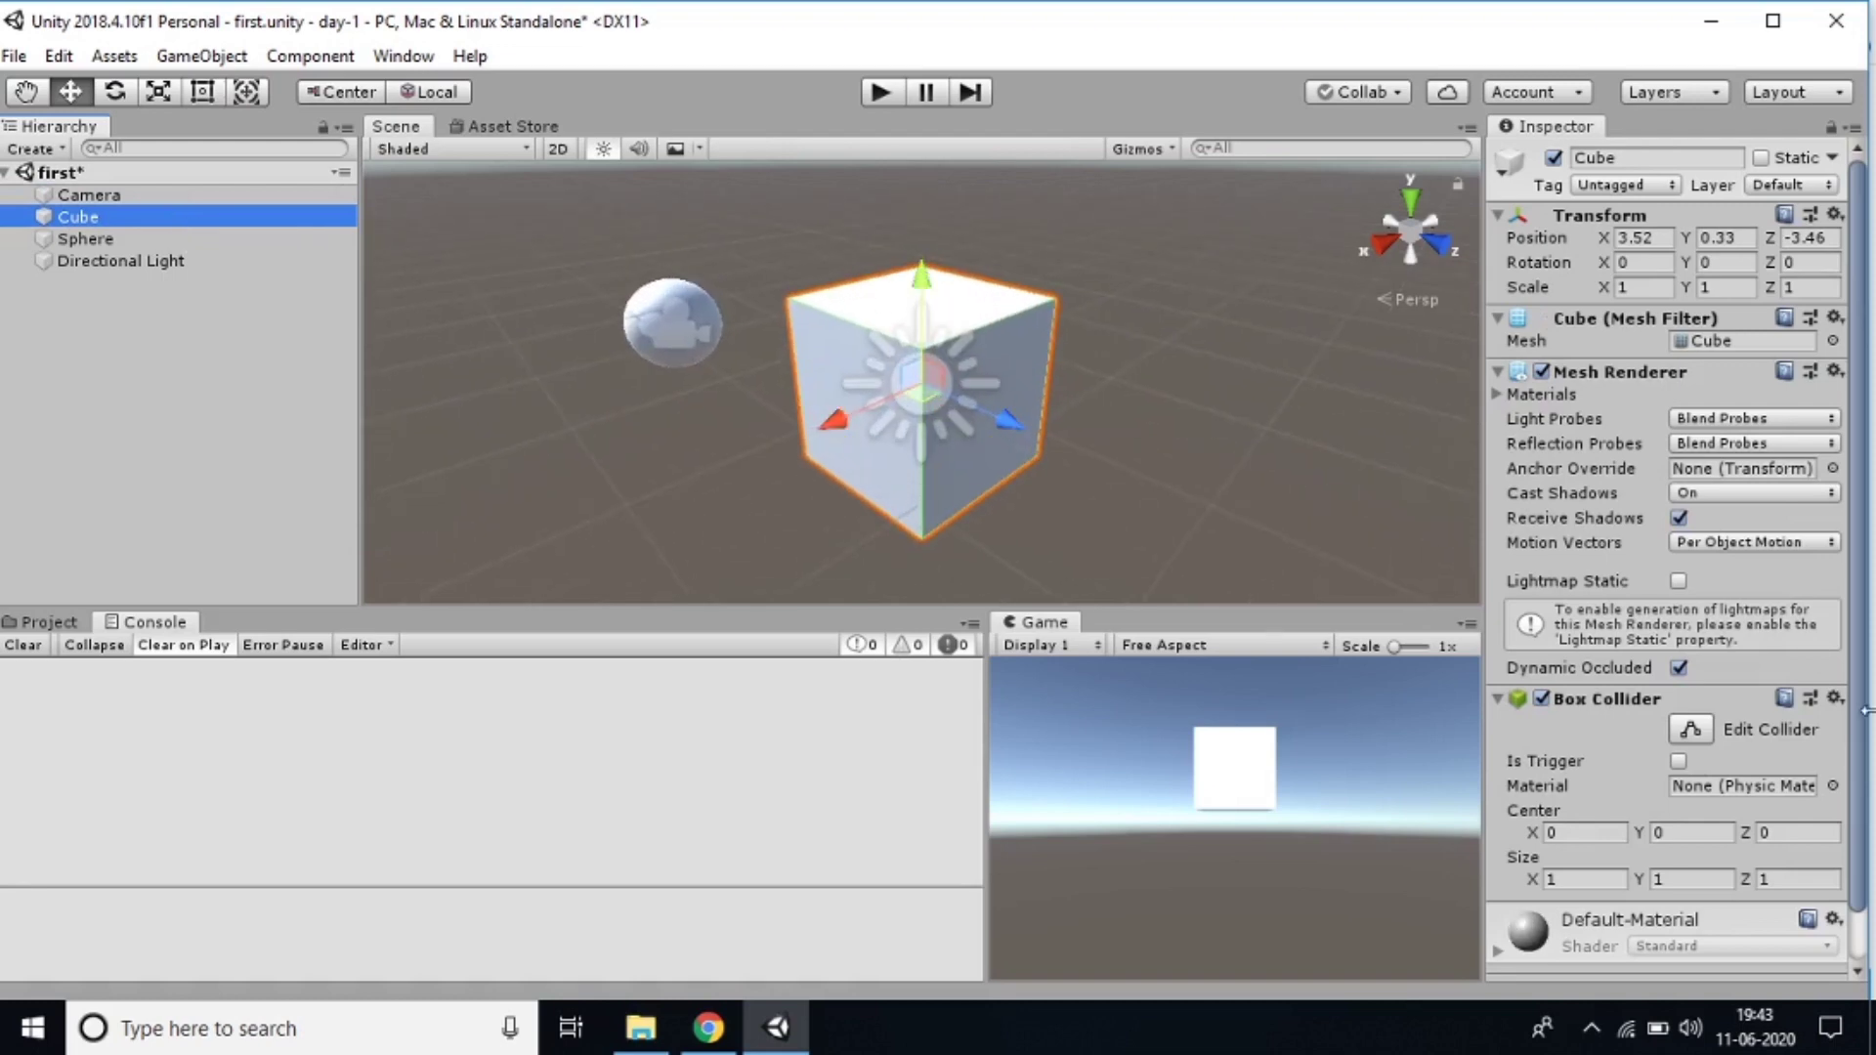
{"action": "scroll", "coordinate": [1656, 317], "scroll_direction": "down", "scroll_amount": 2}
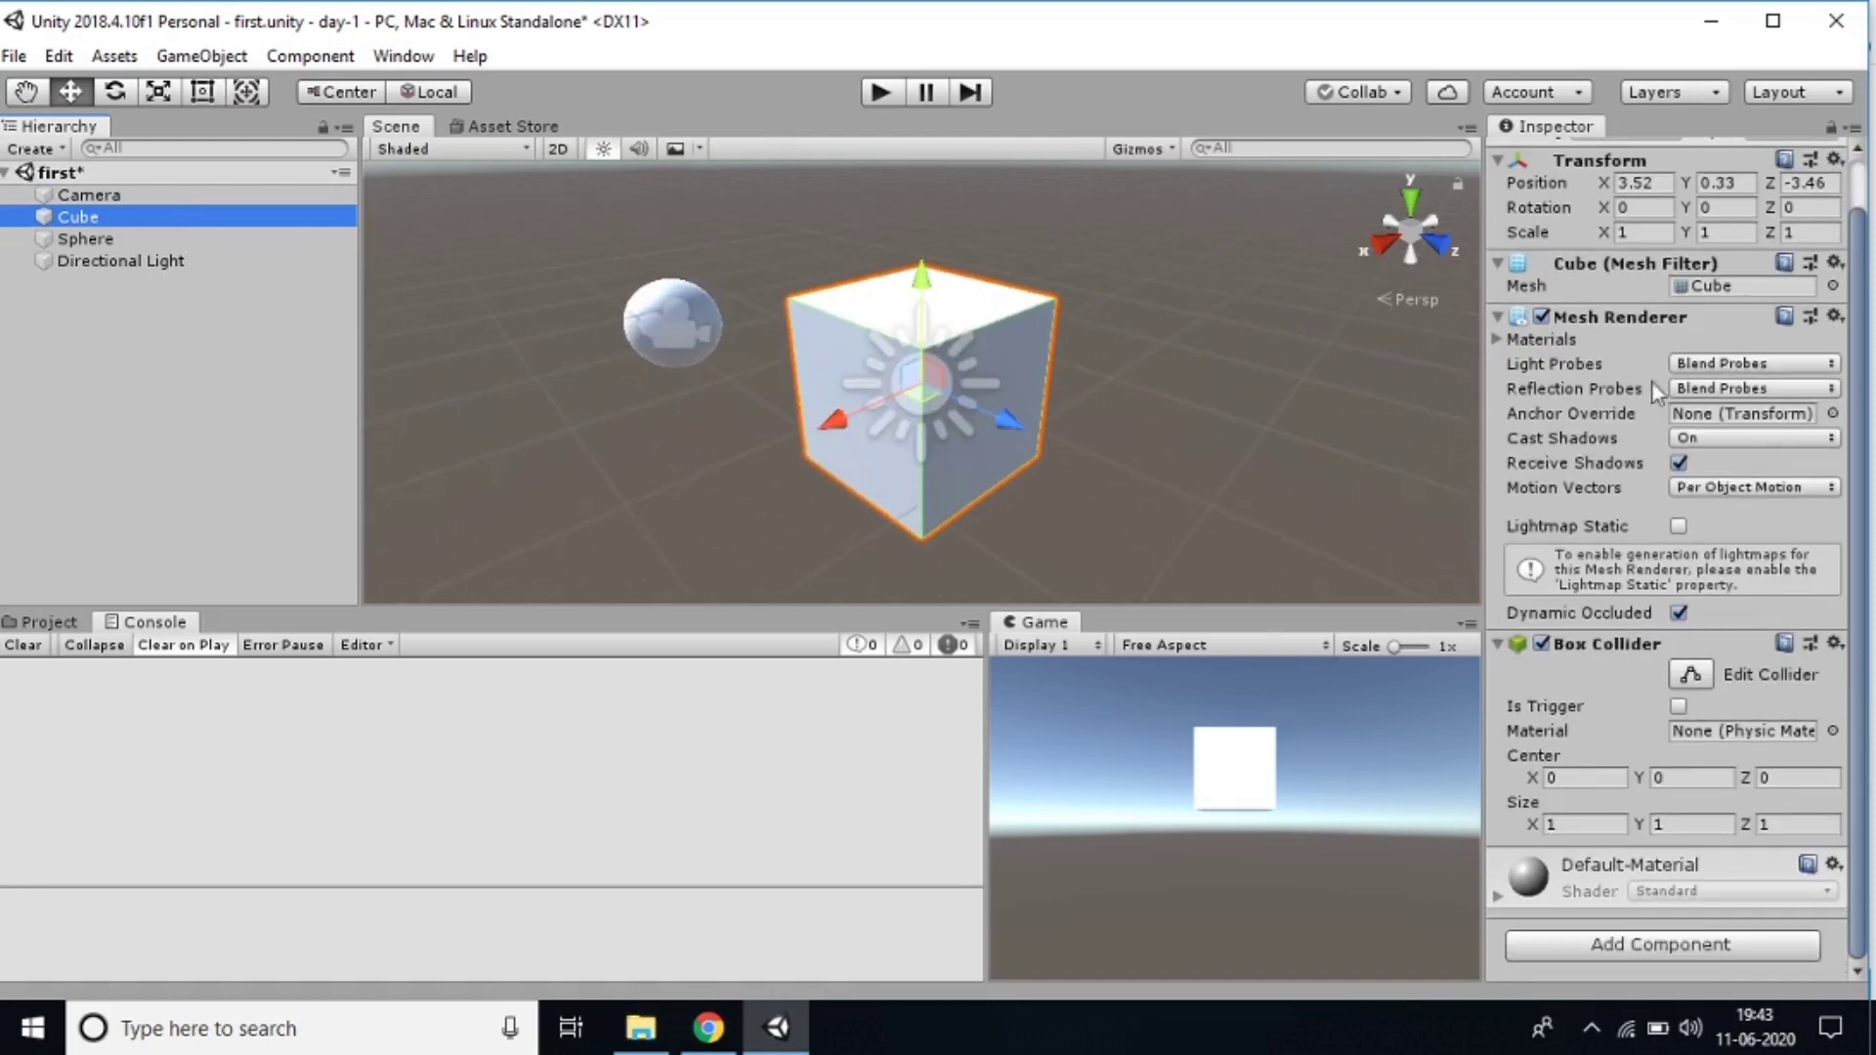
{"action": "left_click", "coordinate": [1607, 946]}
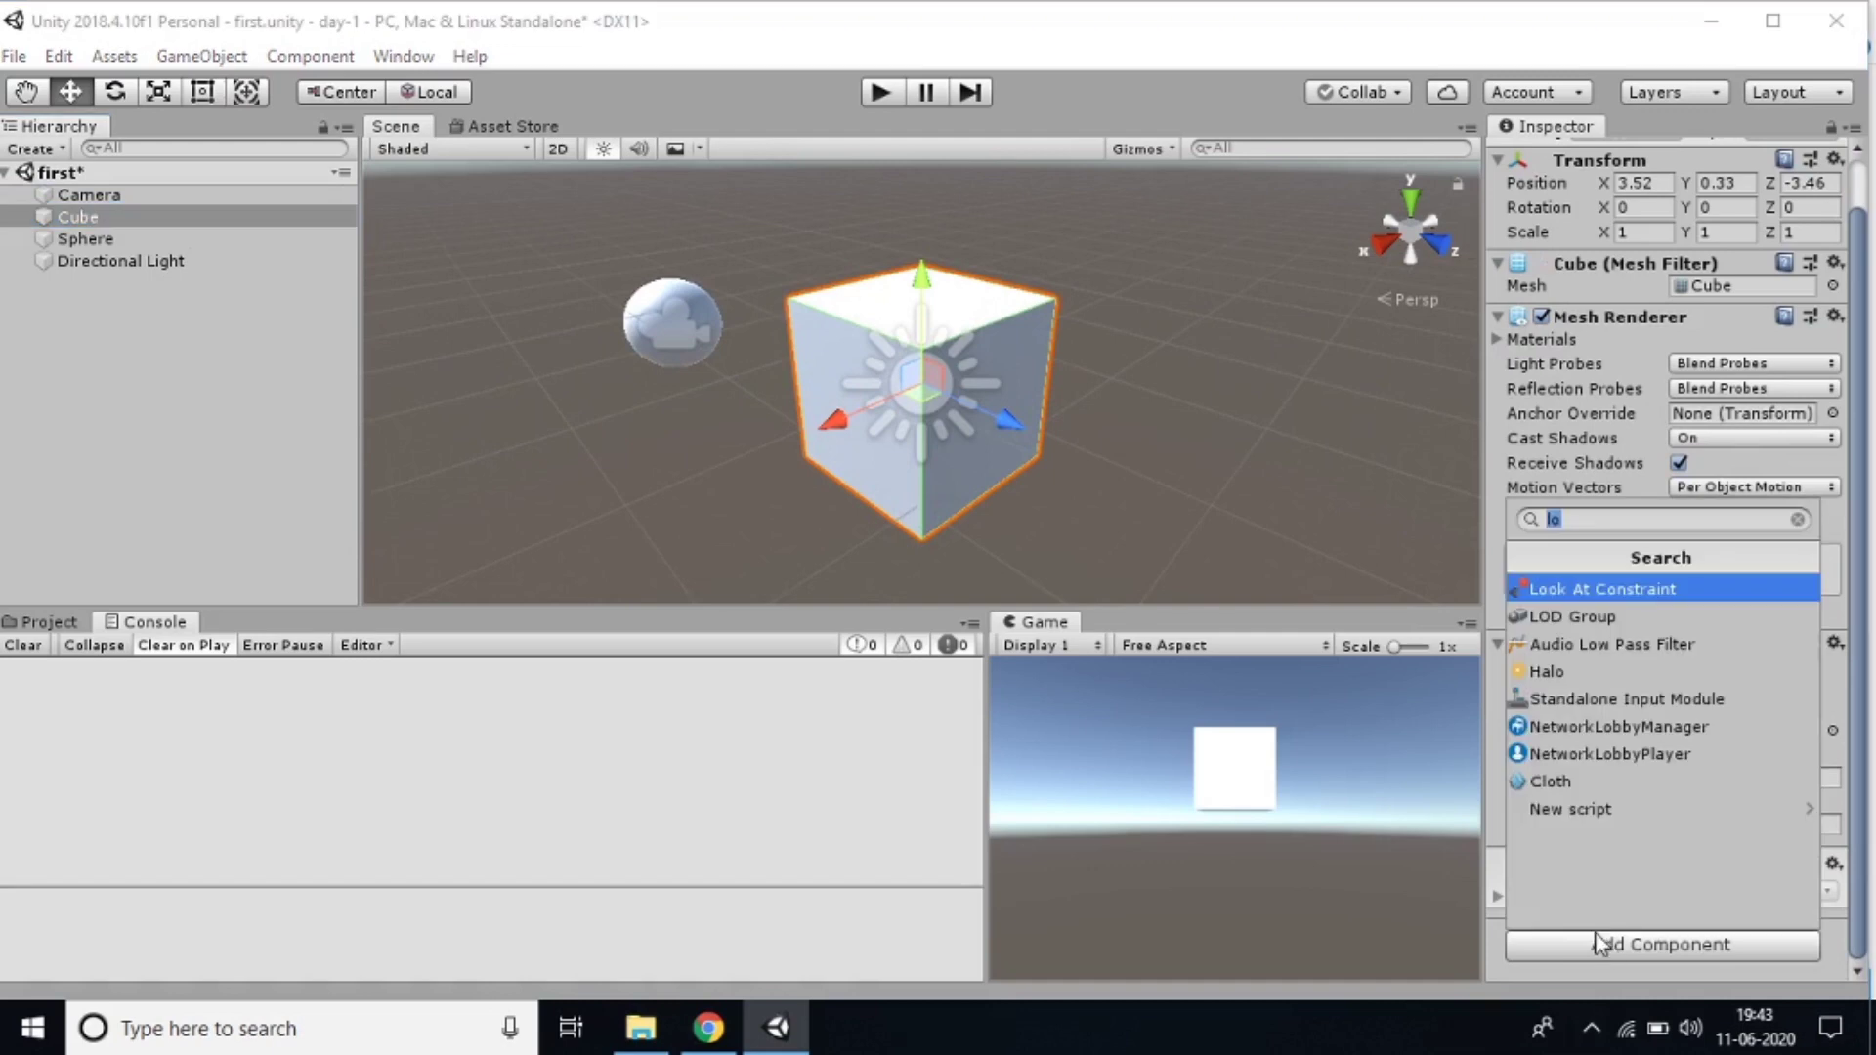
{"action": "key", "text": "BackSpace"}
{"action": "type", "text": "ri"}
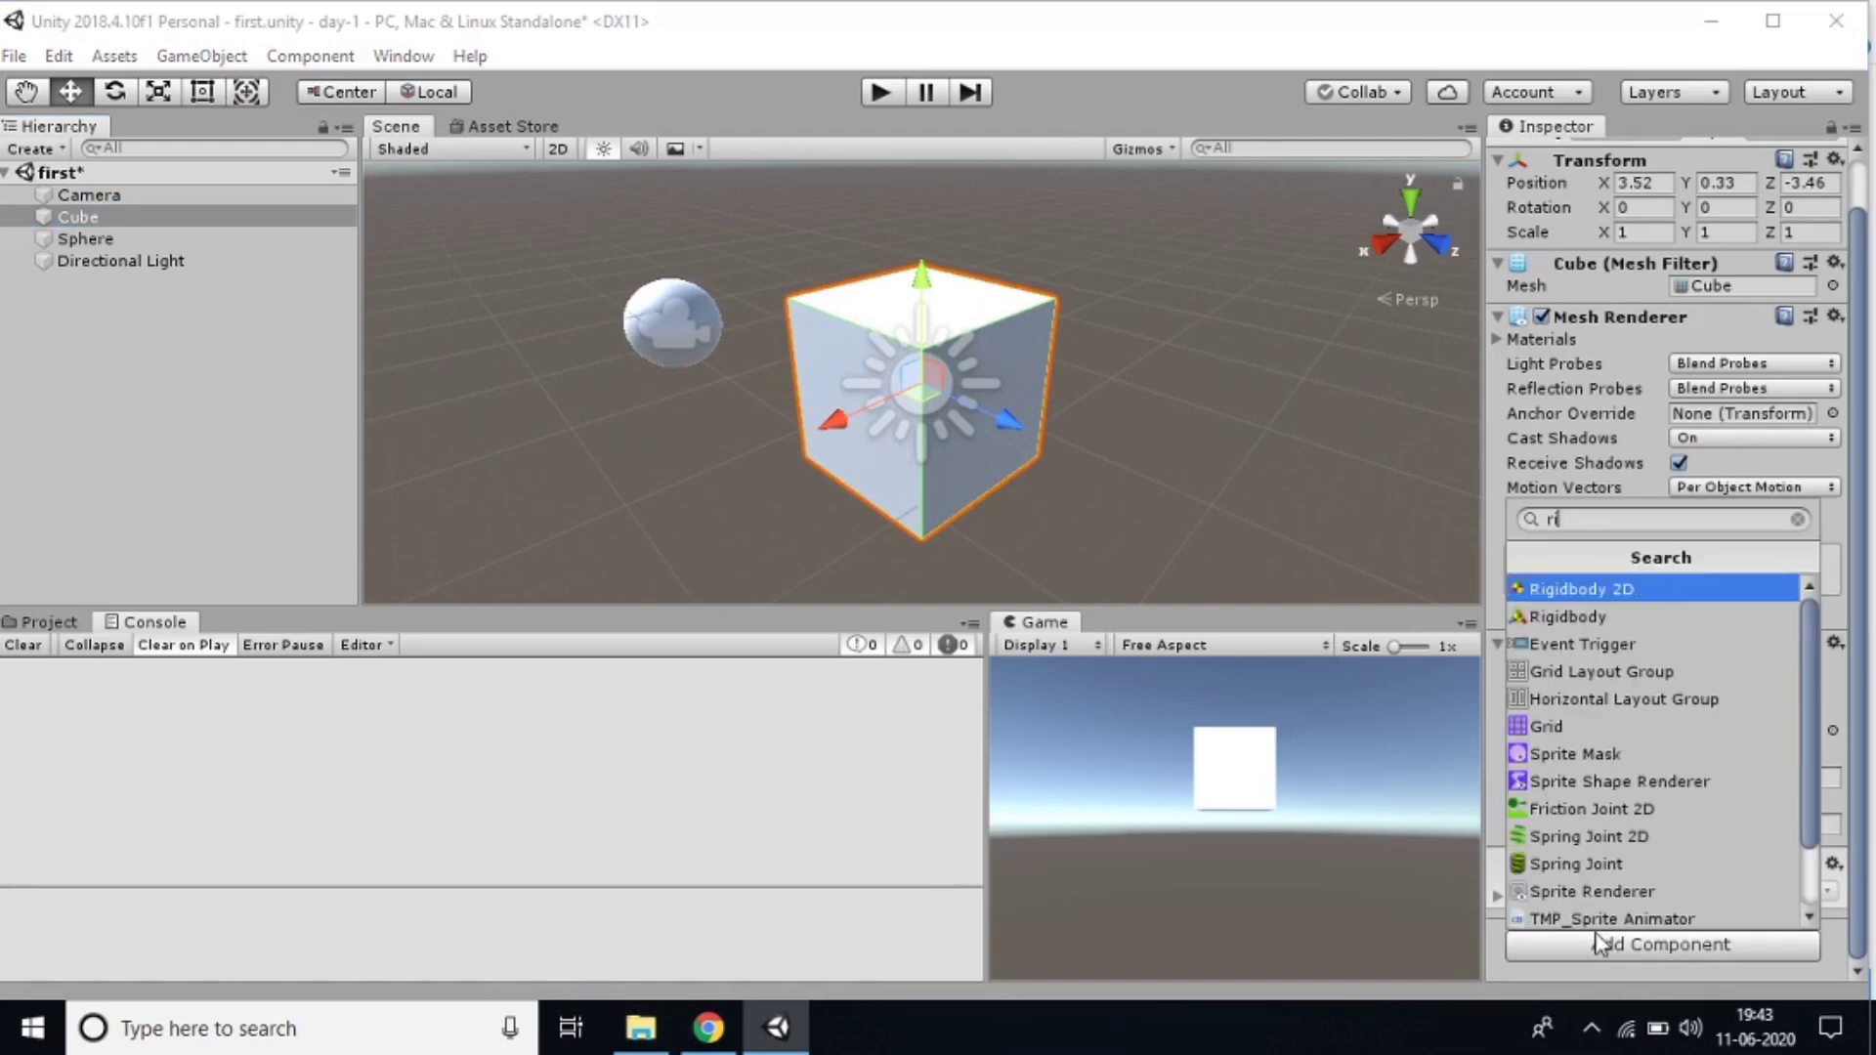
{"action": "left_click", "coordinate": [1608, 616]}
{"action": "scroll", "coordinate": [1598, 831], "scroll_direction": "down", "scroll_amount": 3}
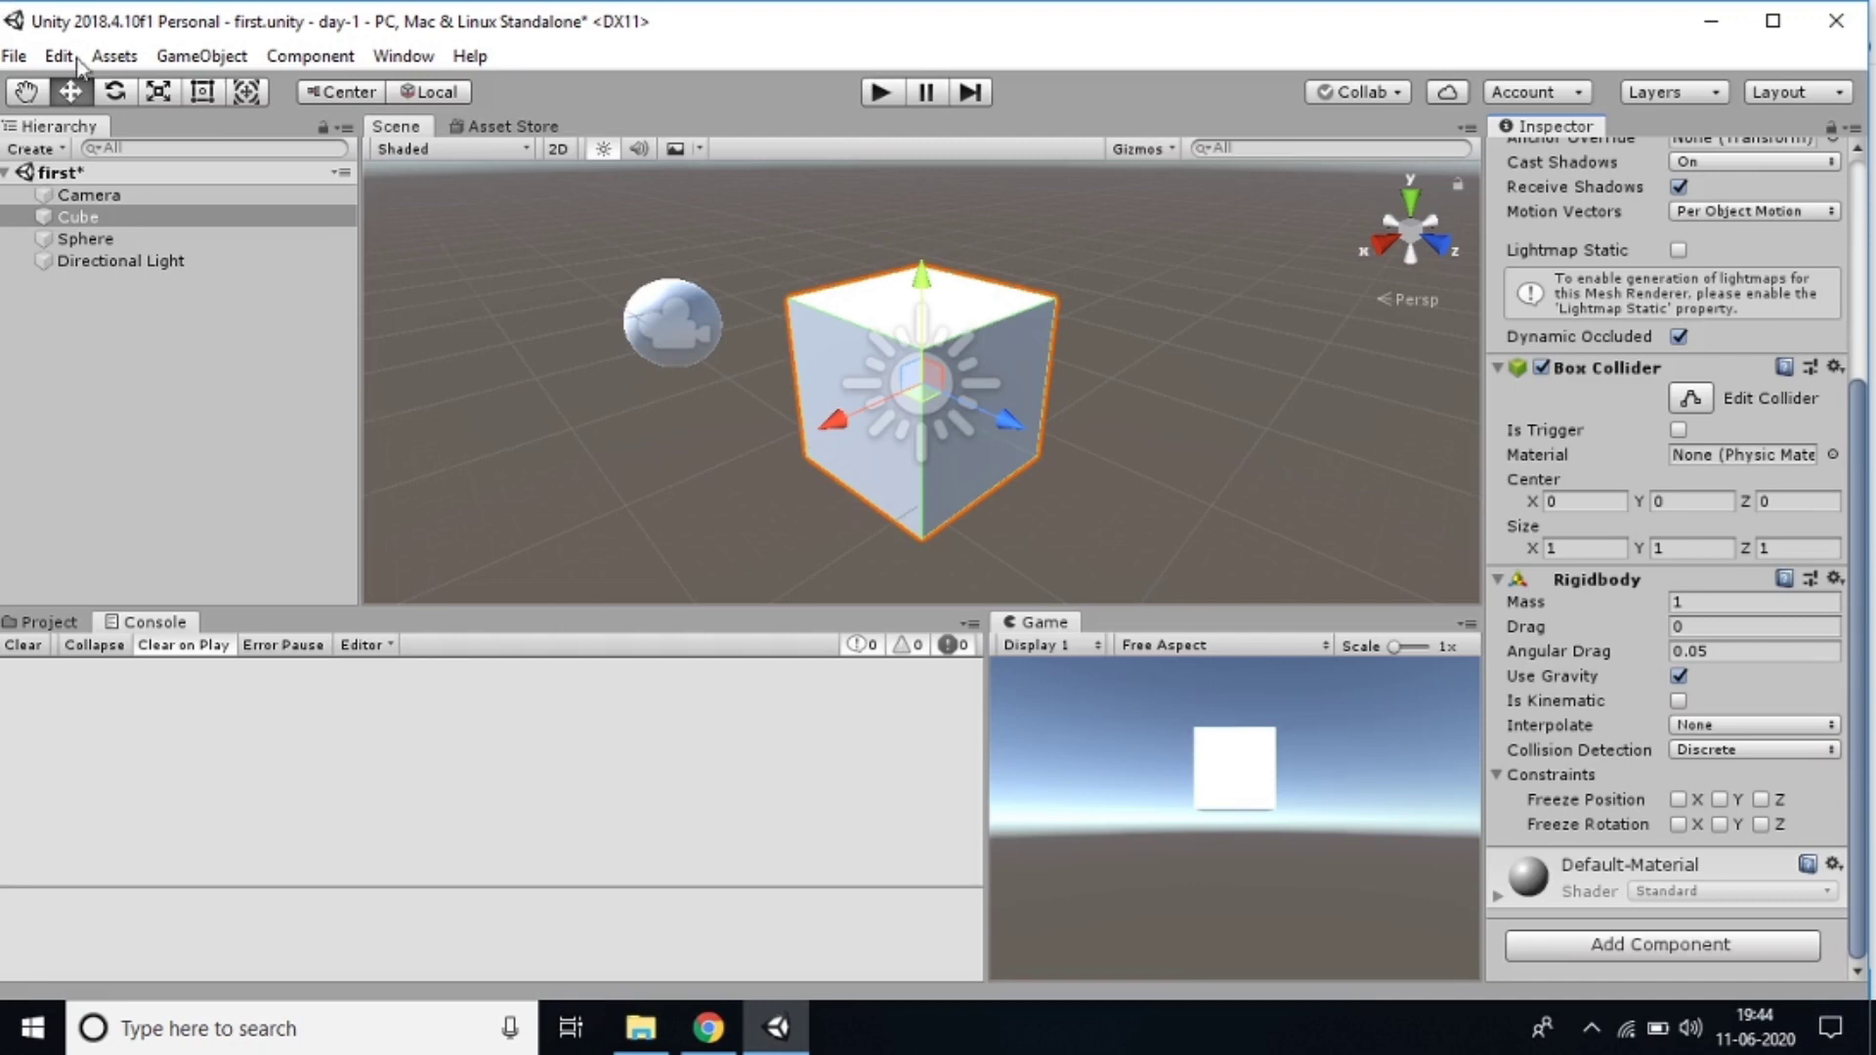
{"action": "left_click", "coordinate": [397, 57]}
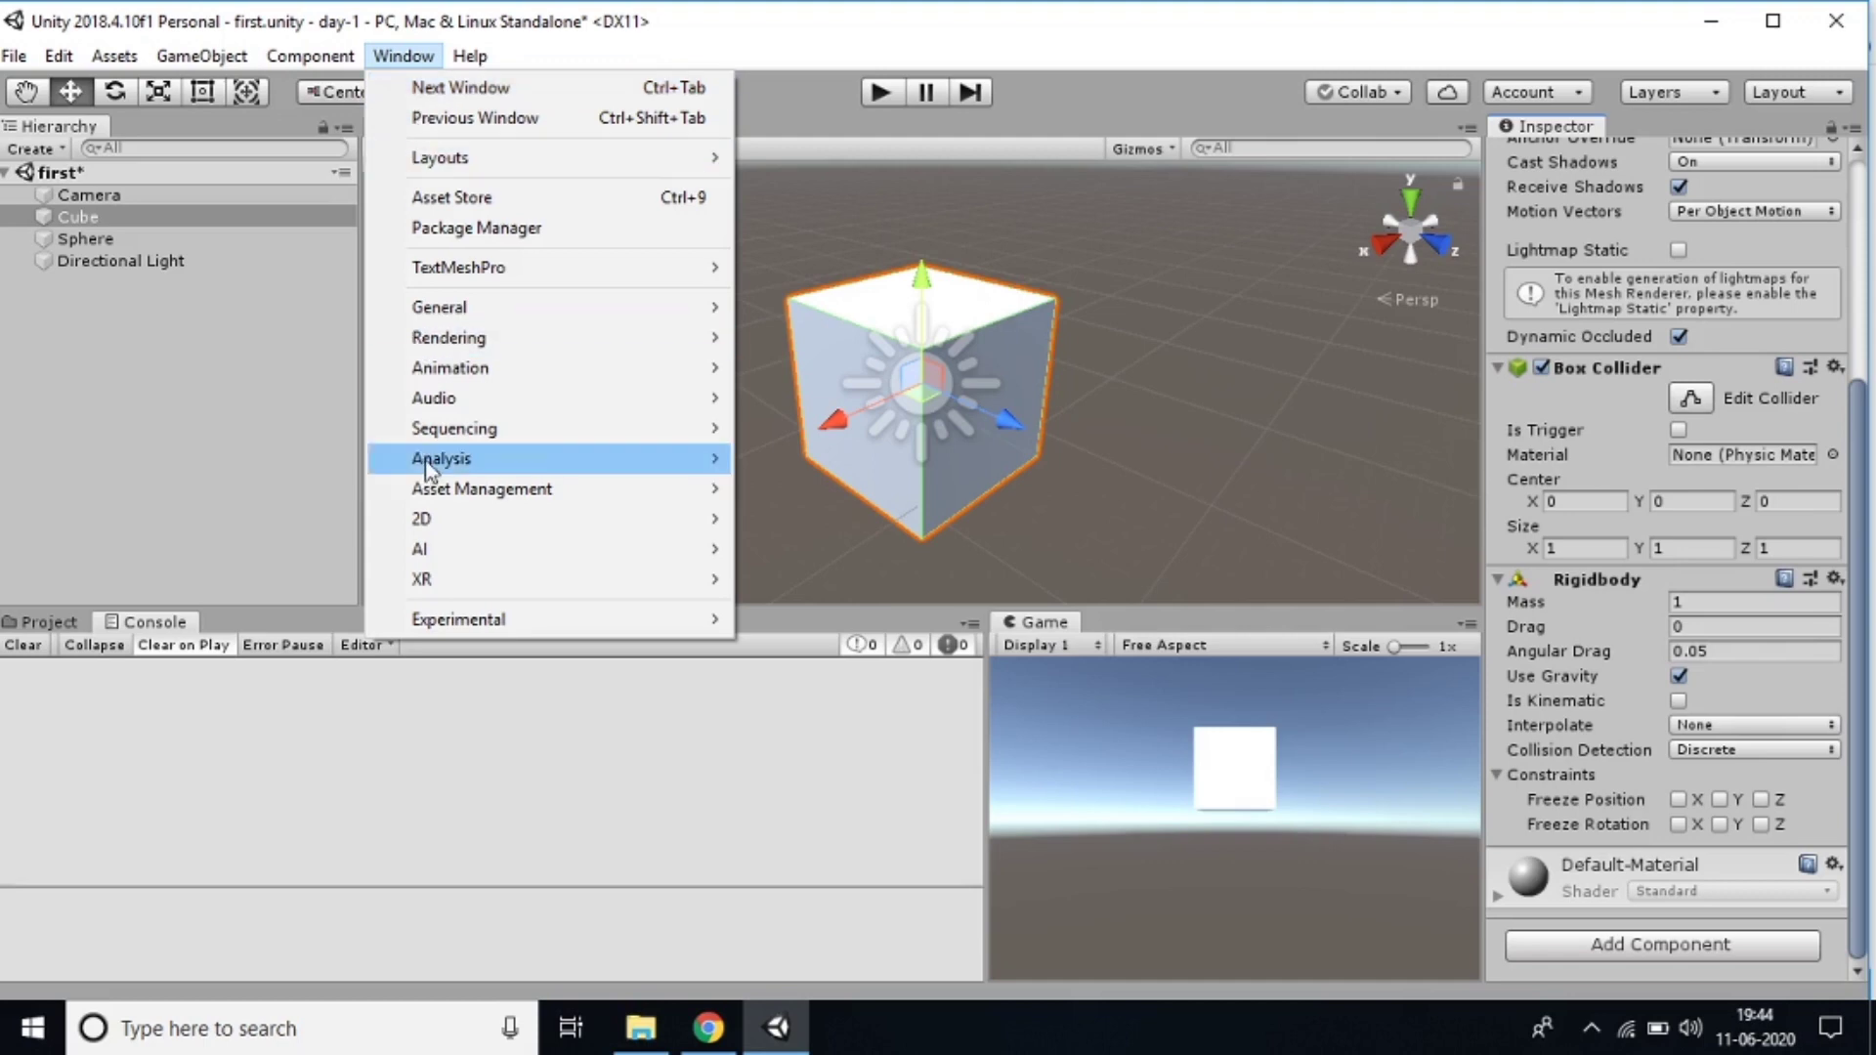
{"action": "left_click", "coordinate": [260, 335]}
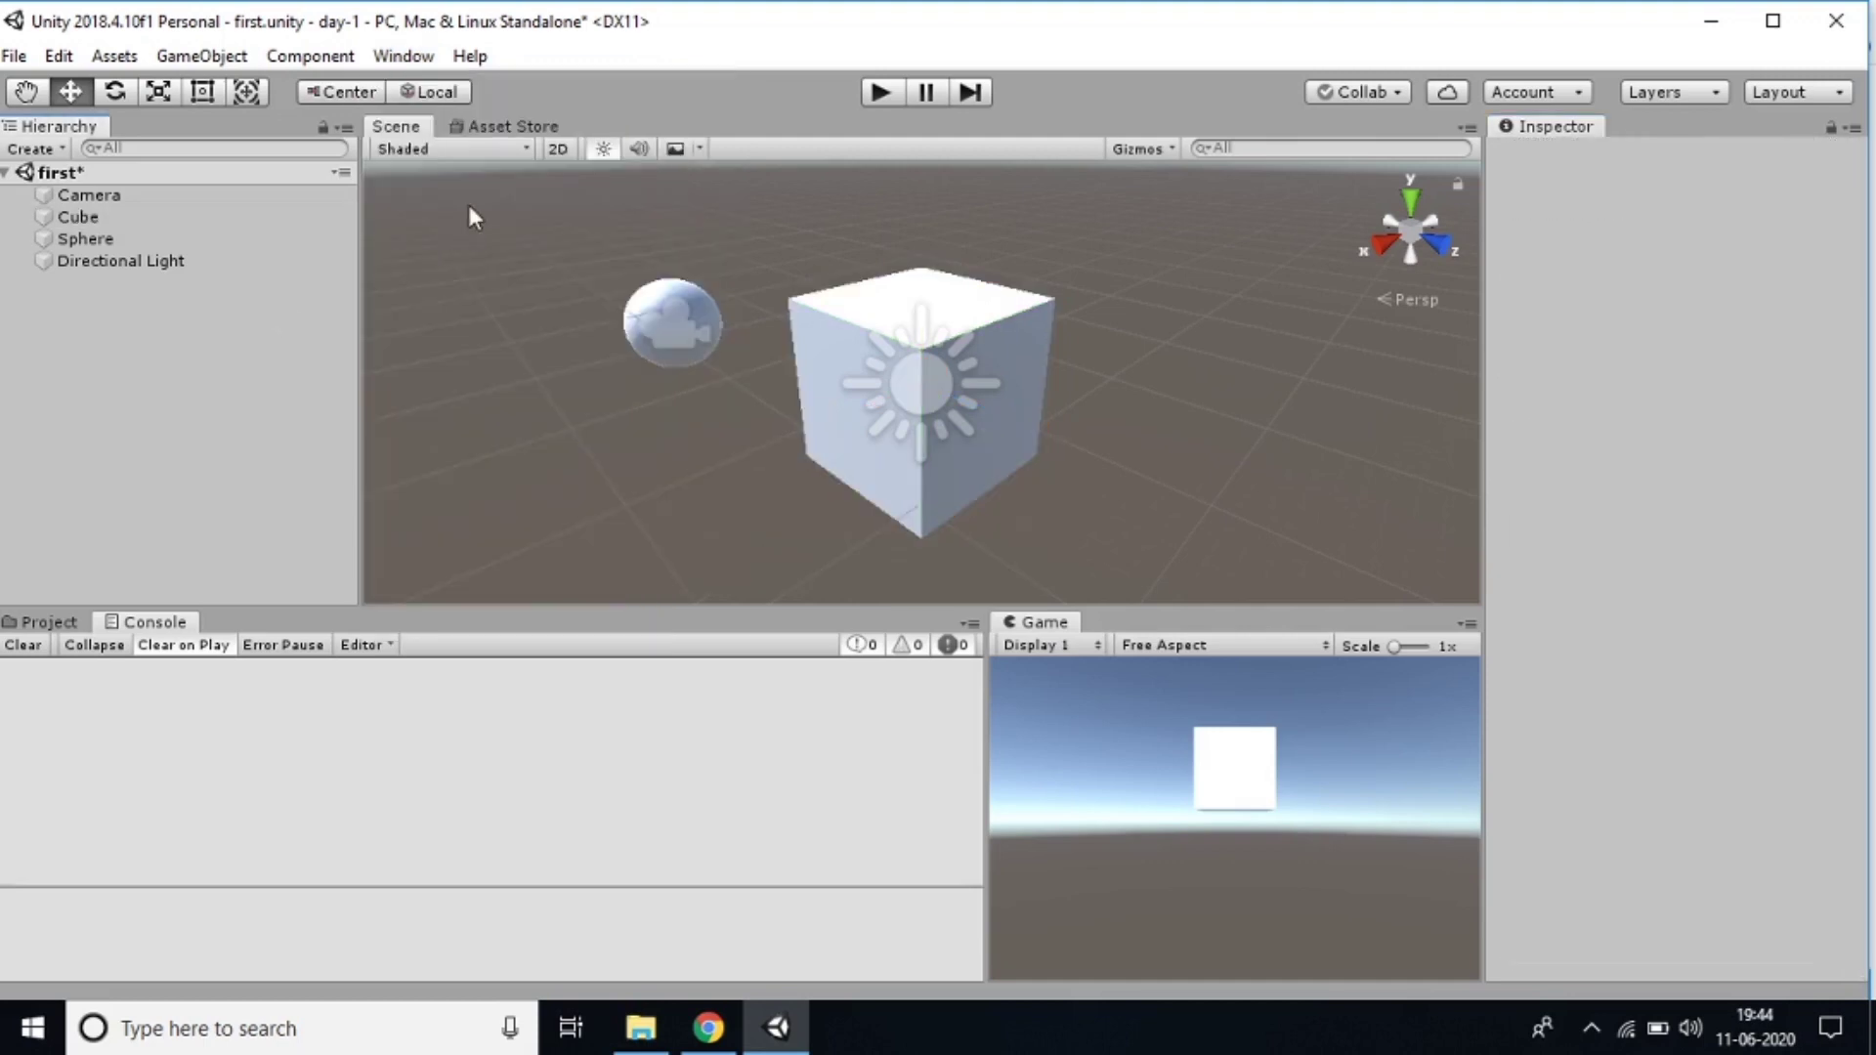
{"action": "left_click", "coordinate": [469, 57]}
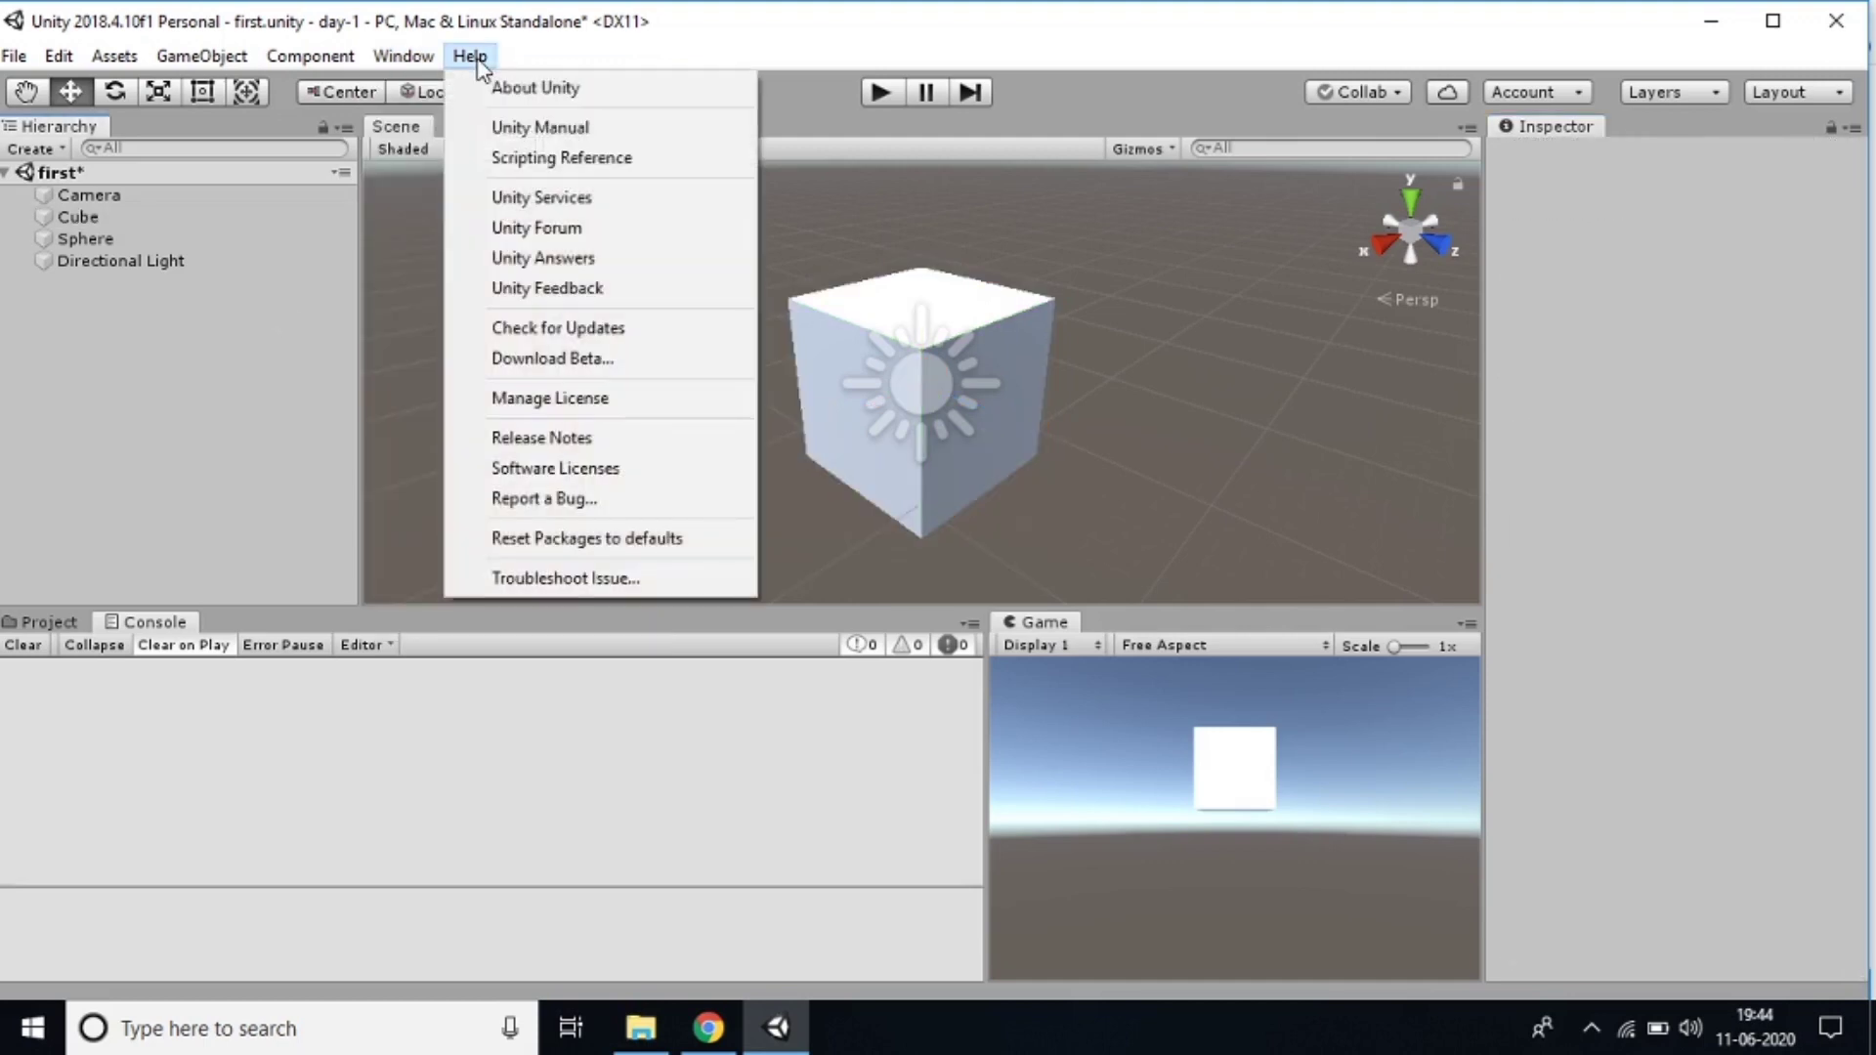
{"action": "left_click", "coordinate": [317, 261]}
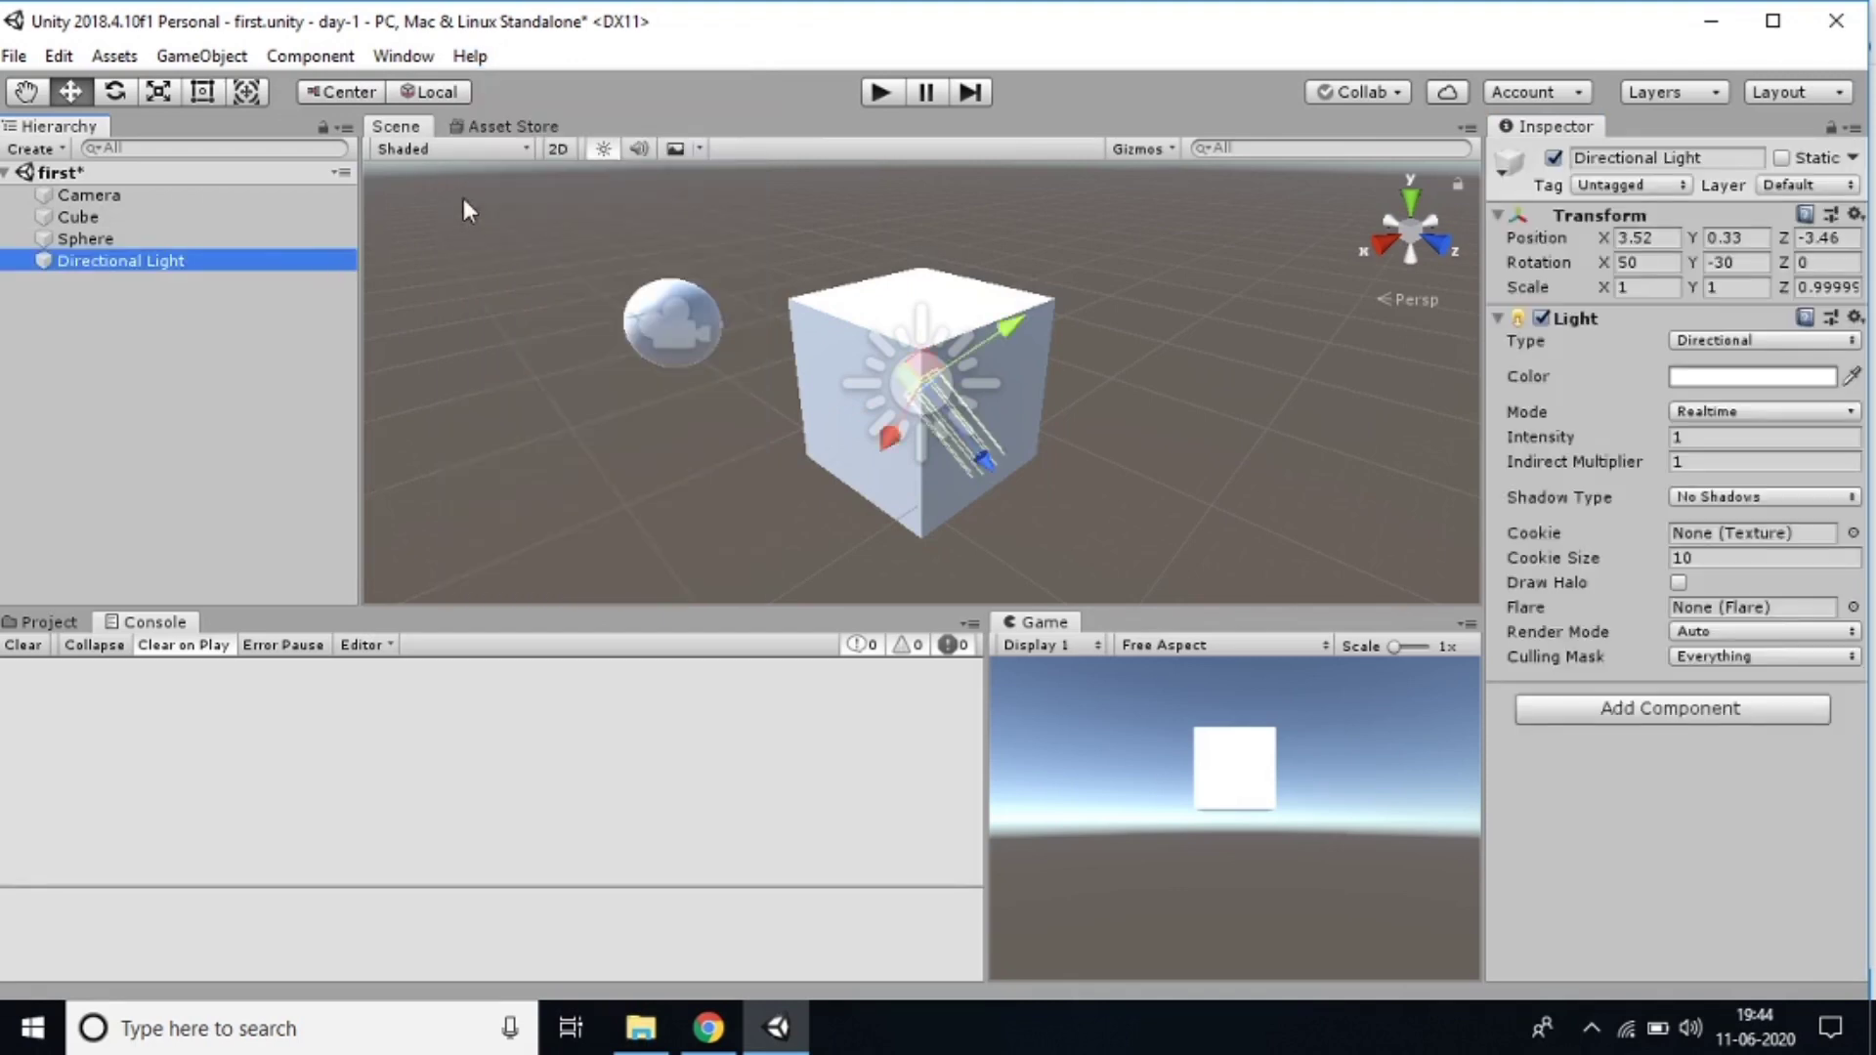
Use the Hand tool to pan and zoom the Scene view, examining the cube and sphere from different distances
{"action": "left_click", "coordinate": [23, 93]}
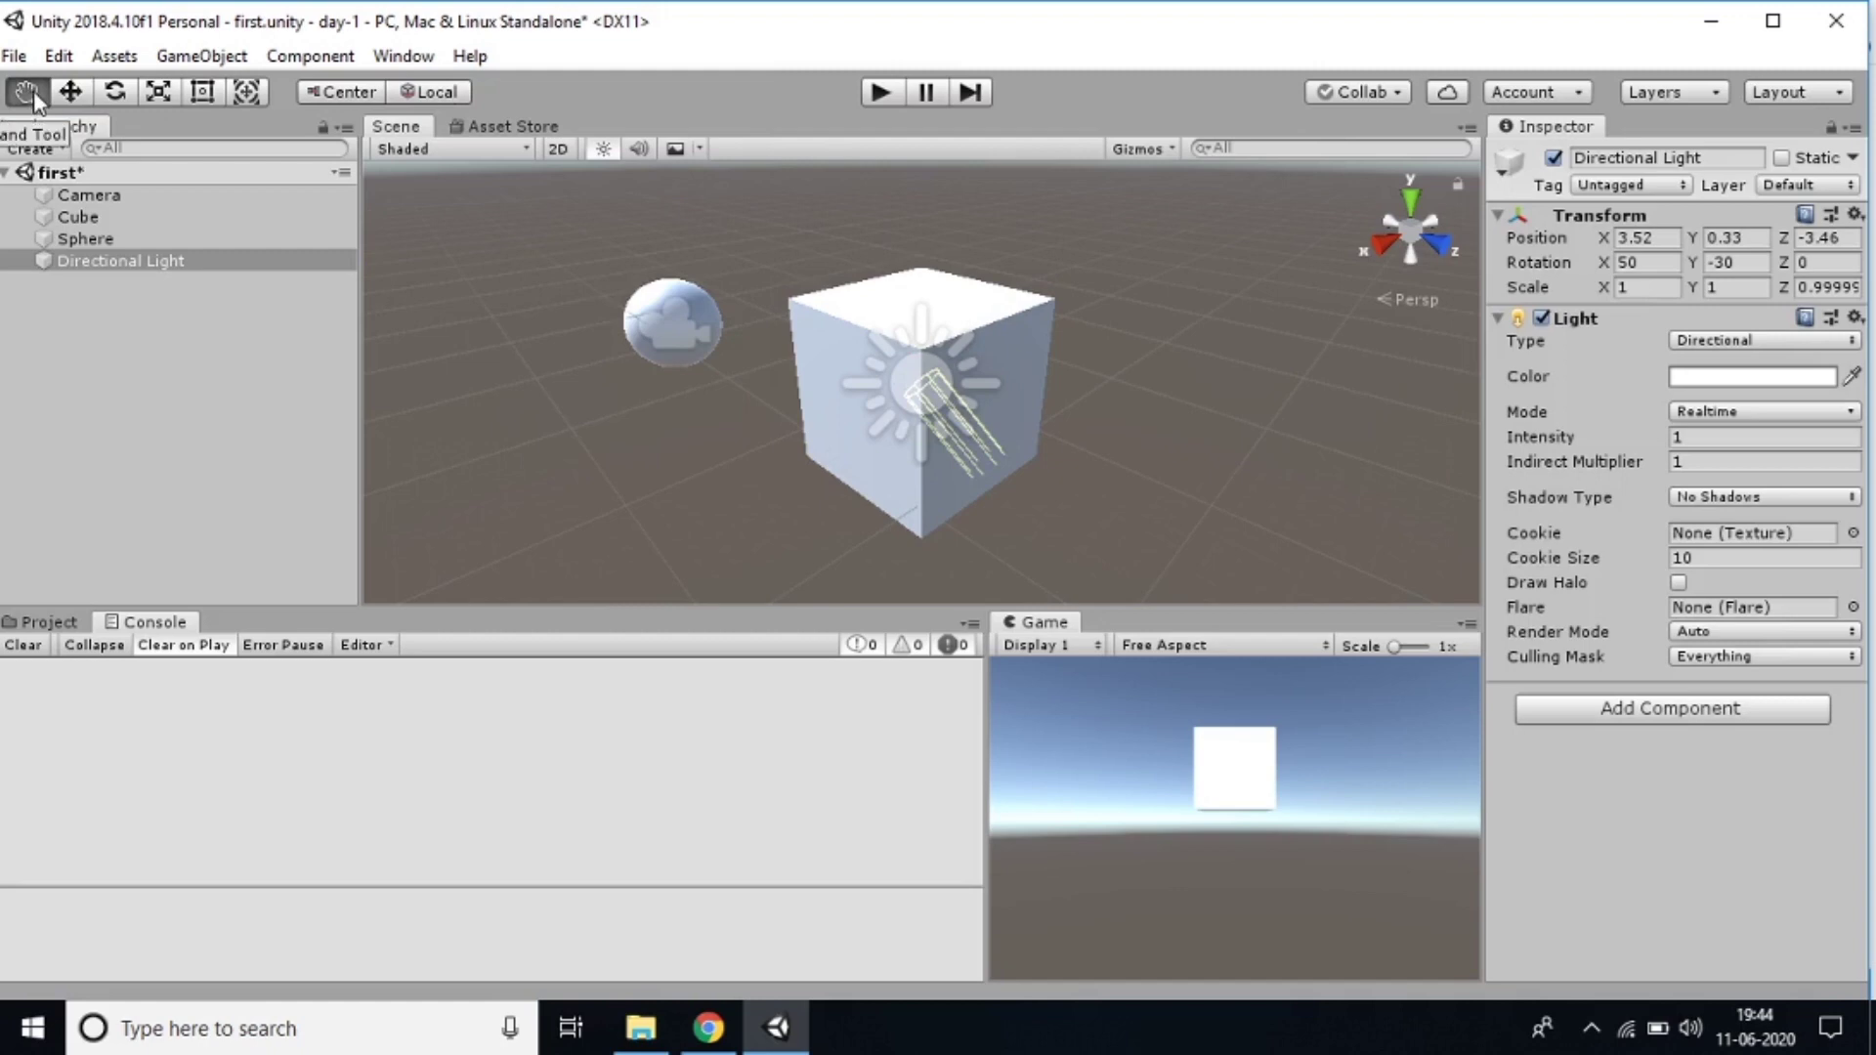
{"action": "left_click_drag", "start_coordinate": [804, 519], "coordinate": [870, 489]}
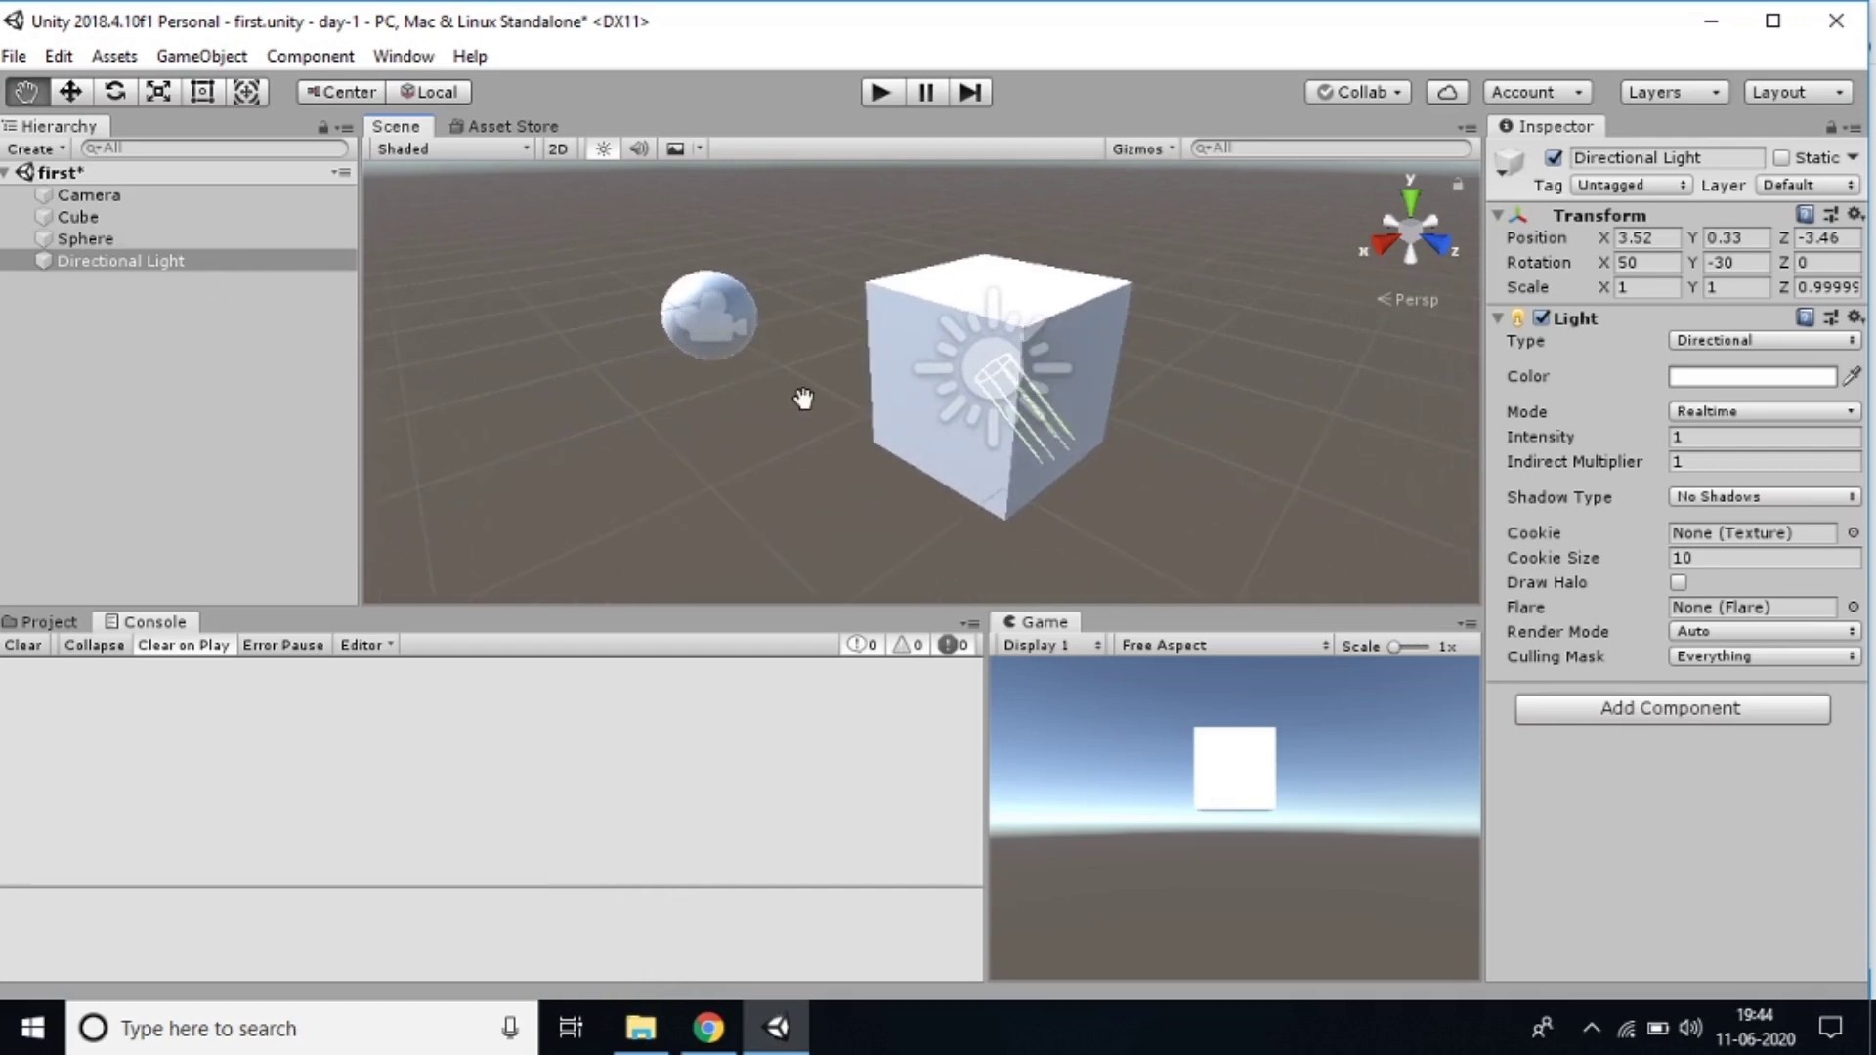
{"action": "scroll", "coordinate": [803, 399], "scroll_direction": "down", "scroll_amount": 5}
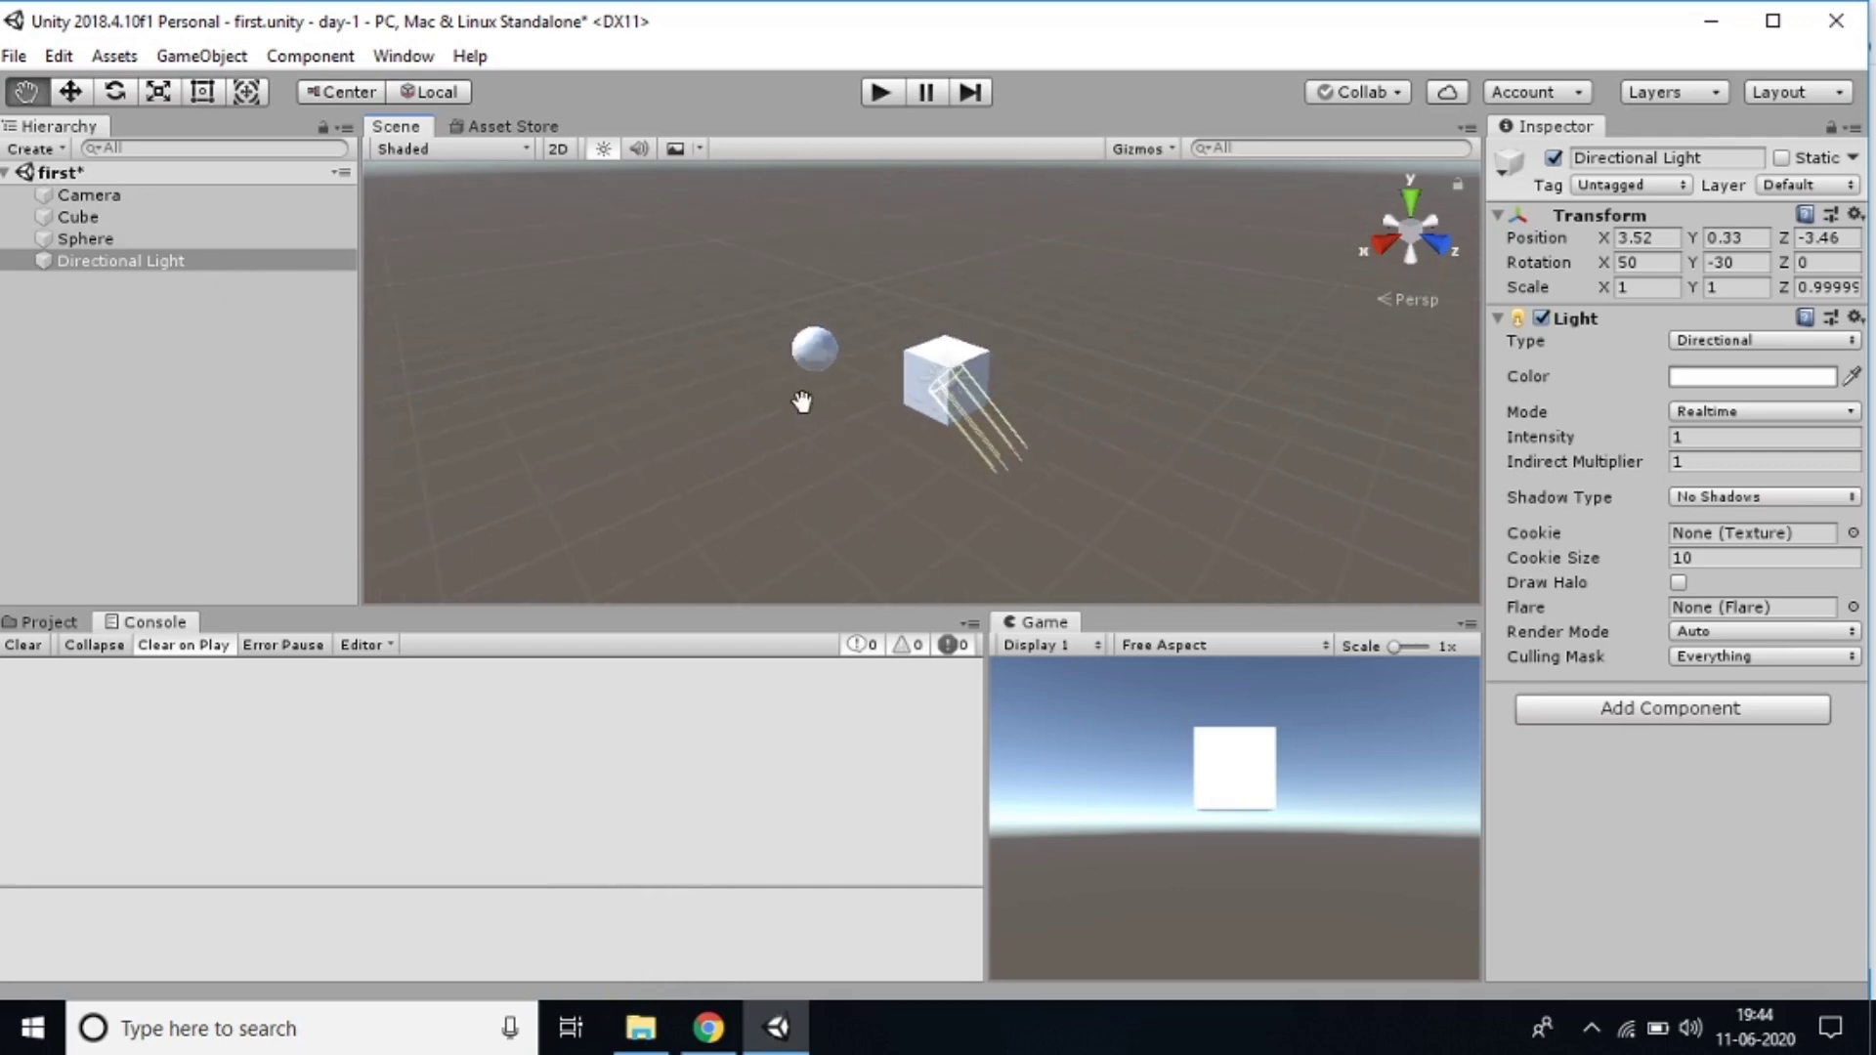
{"action": "scroll", "coordinate": [836, 393], "scroll_direction": "up", "scroll_amount": 2}
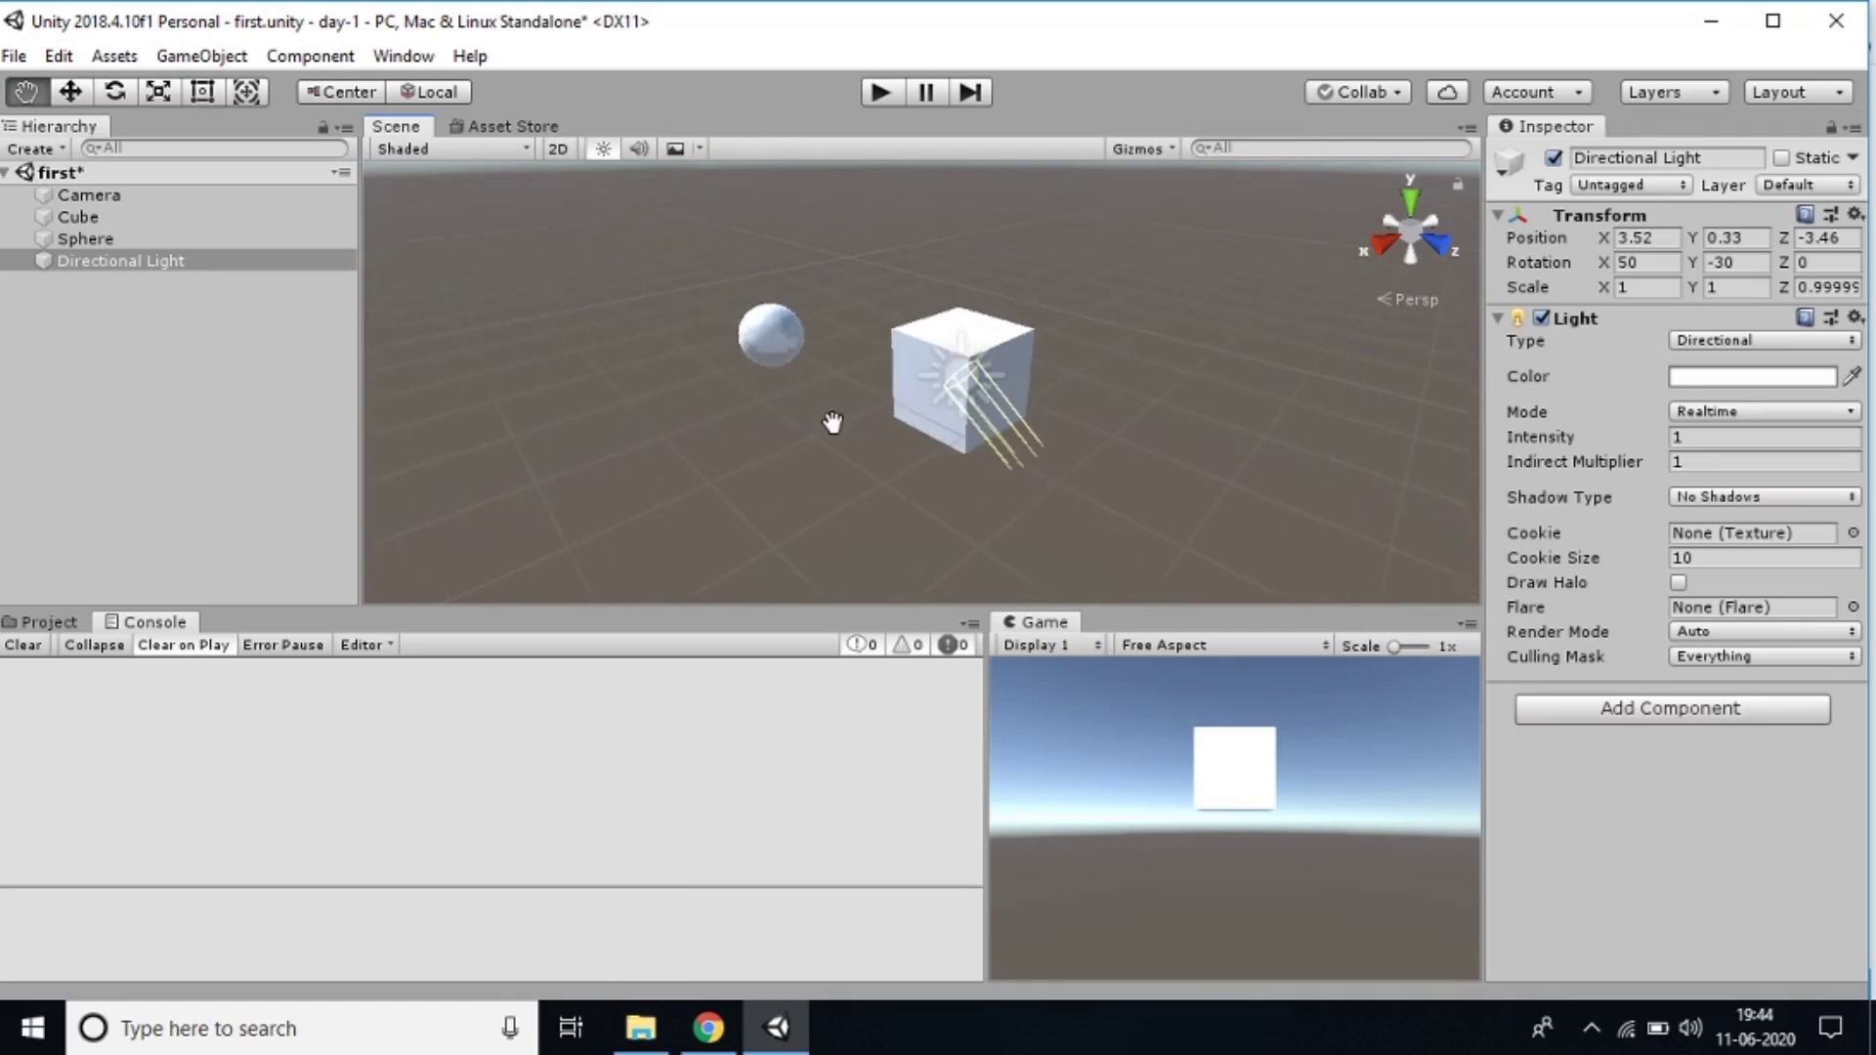
{"action": "scroll", "coordinate": [799, 352], "scroll_direction": "up", "scroll_amount": 3}
{"action": "left_click_drag", "start_coordinate": [806, 312], "coordinate": [819, 460]}
{"action": "left_click_drag", "start_coordinate": [821, 377], "coordinate": [826, 362]}
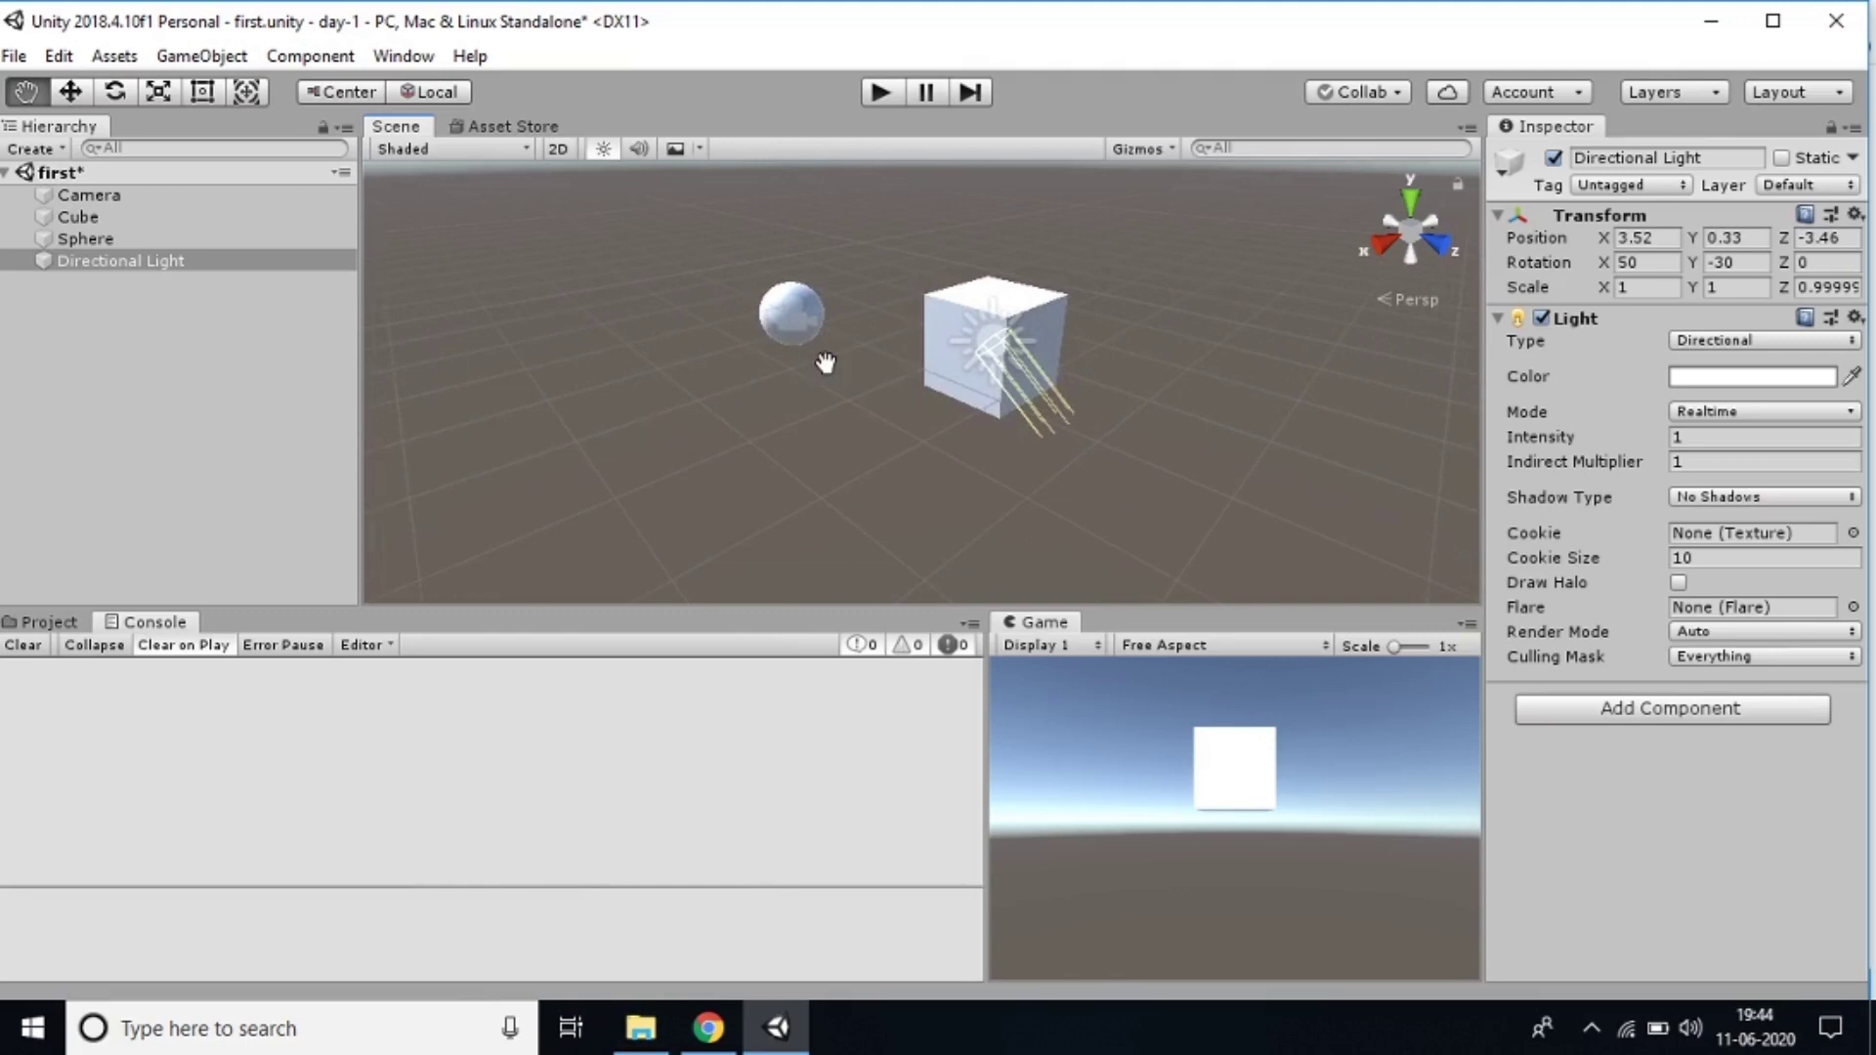
{"action": "scroll", "coordinate": [823, 365], "scroll_direction": "up", "scroll_amount": 1}
{"action": "scroll", "coordinate": [817, 368], "scroll_direction": "up", "scroll_amount": 2}
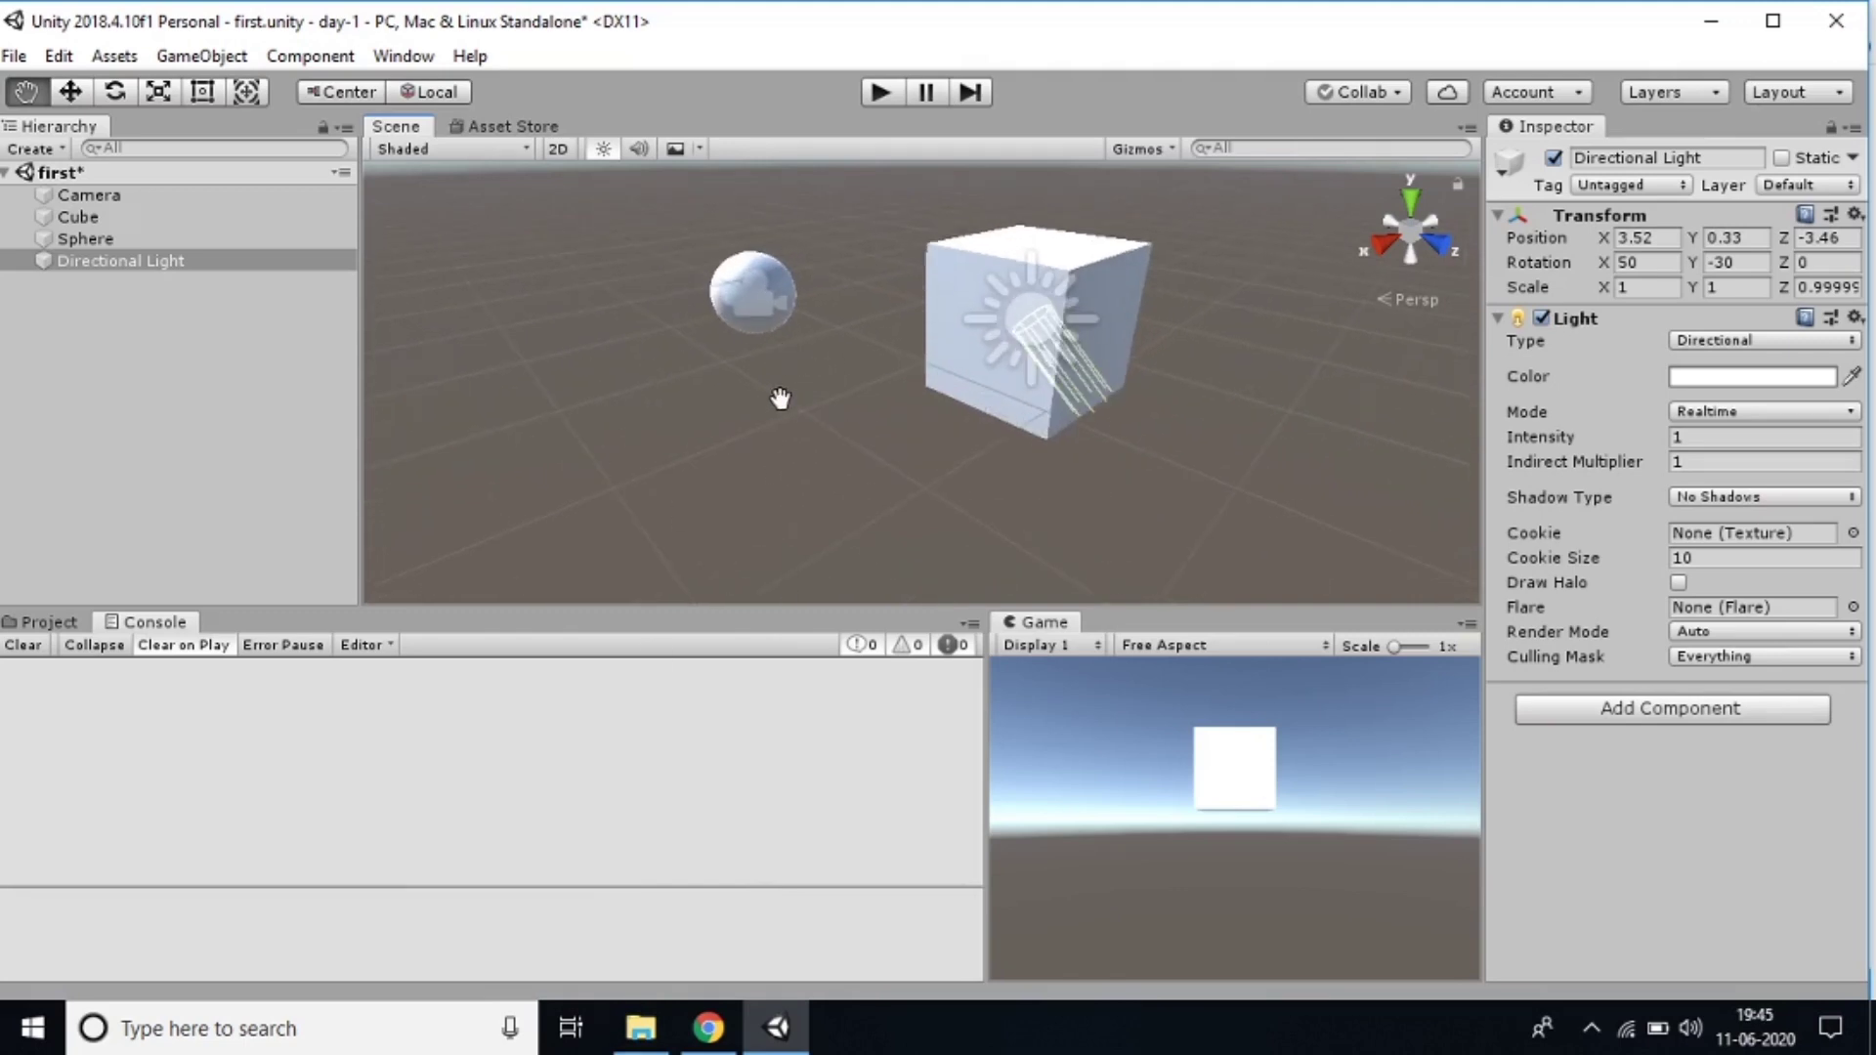
Move the Cube freehand with the Move tool to about X 3.6, Y 0.3, Z -3.57
{"action": "left_click", "coordinate": [74, 99]}
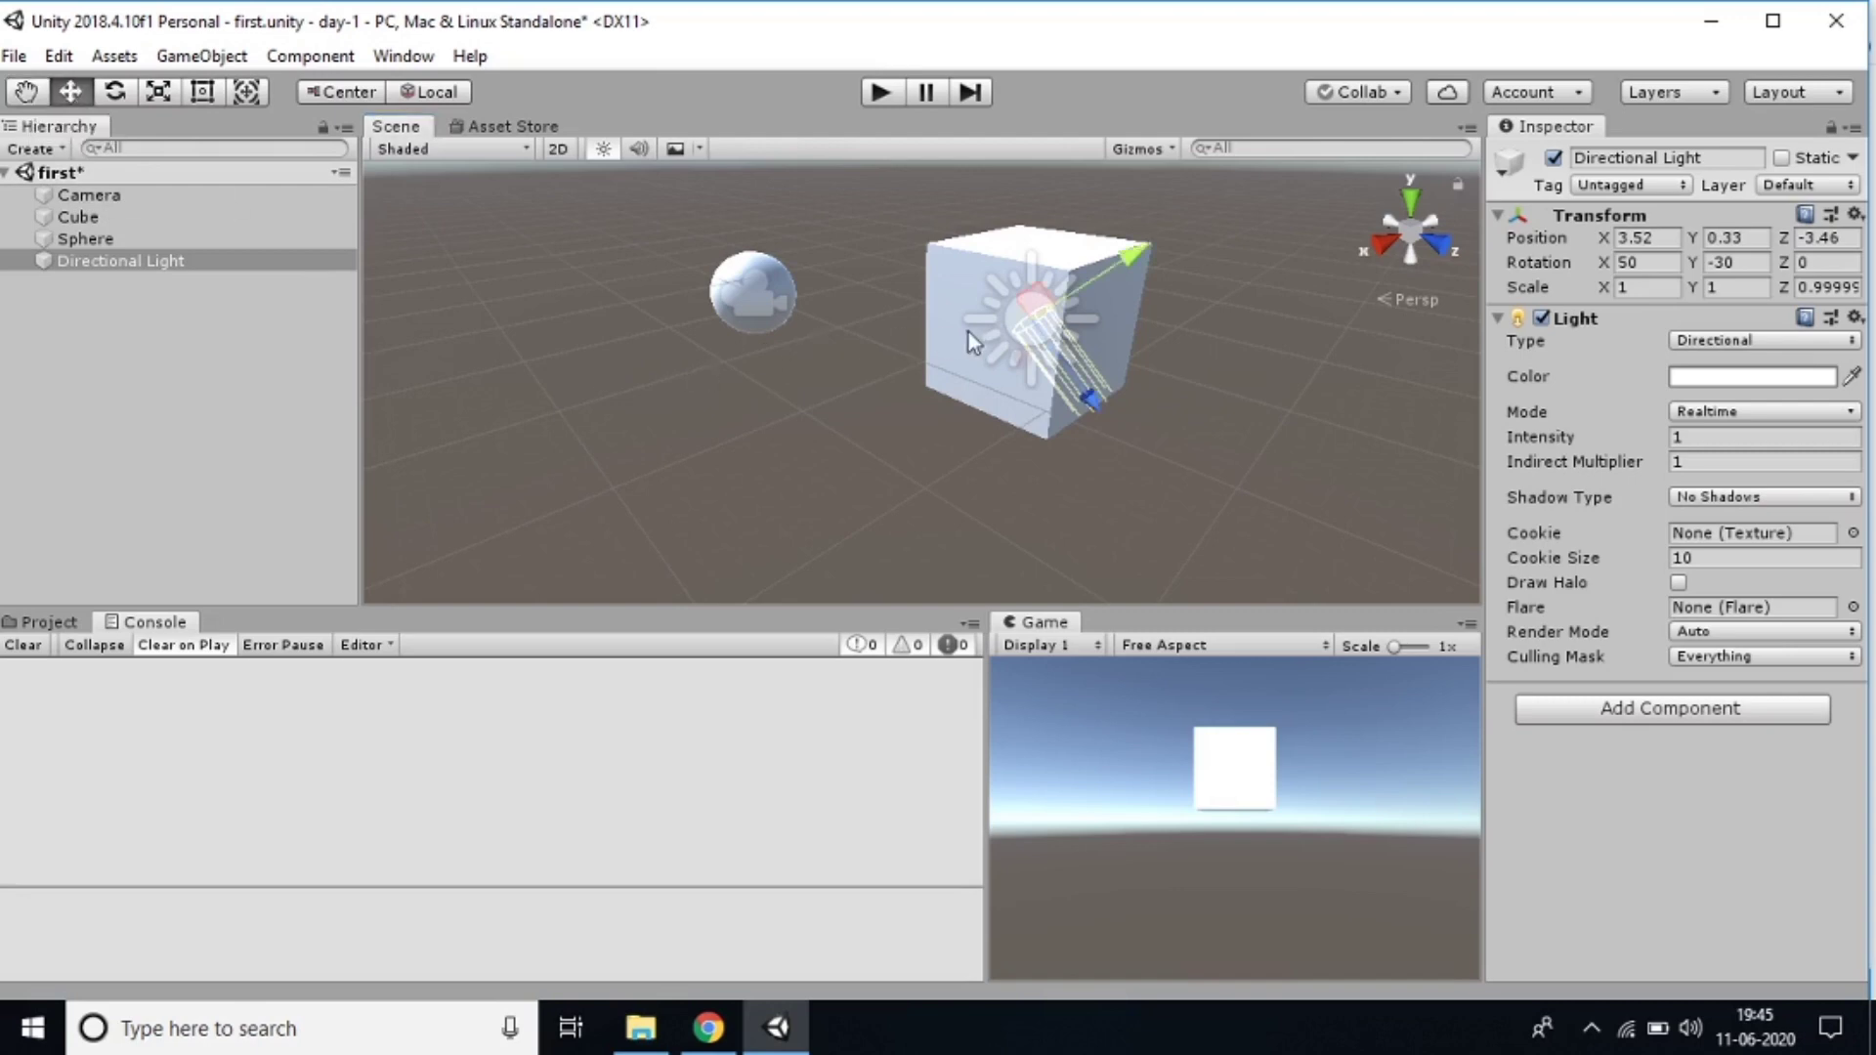
{"action": "left_click", "coordinate": [147, 218]}
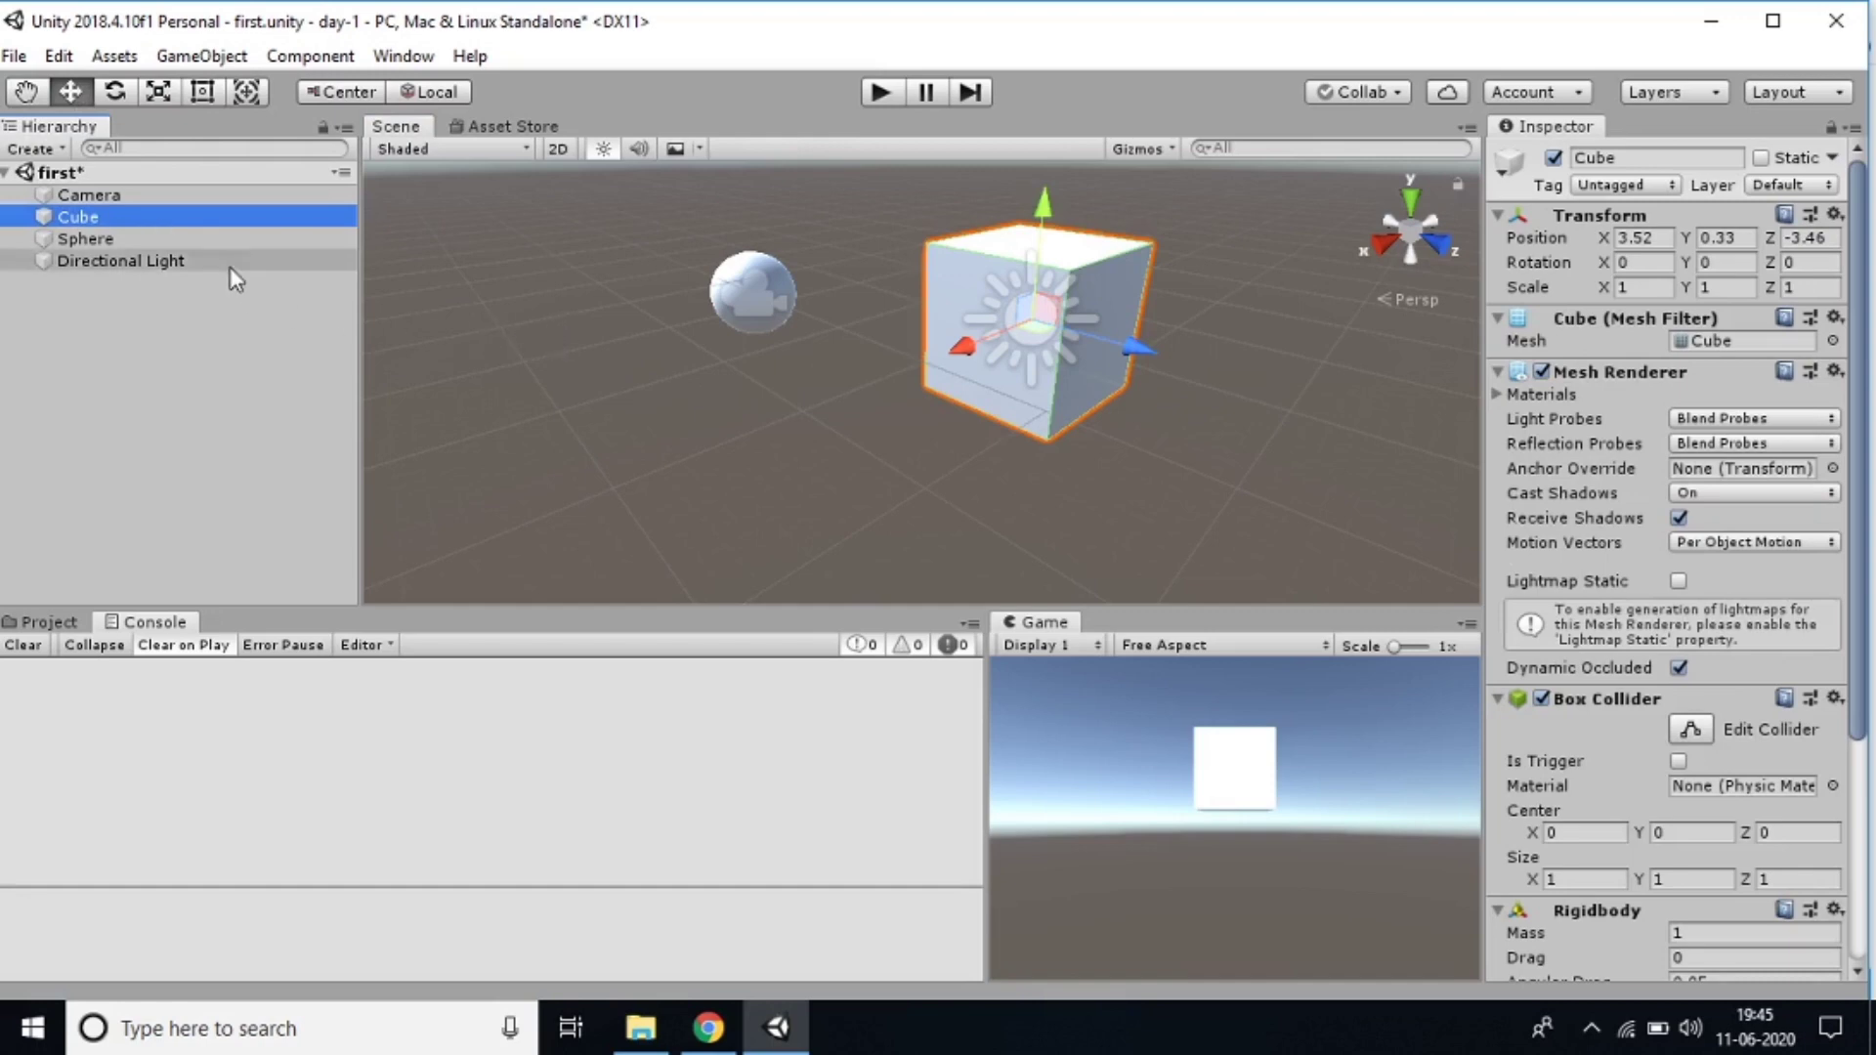
{"action": "mouse_move", "coordinate": [1046, 316]}
{"action": "left_mouse_down"}
{"action": "mouse_move", "coordinate": [1079, 308]}
{"action": "mouse_move", "coordinate": [1018, 331]}
{"action": "left_mouse_up"}
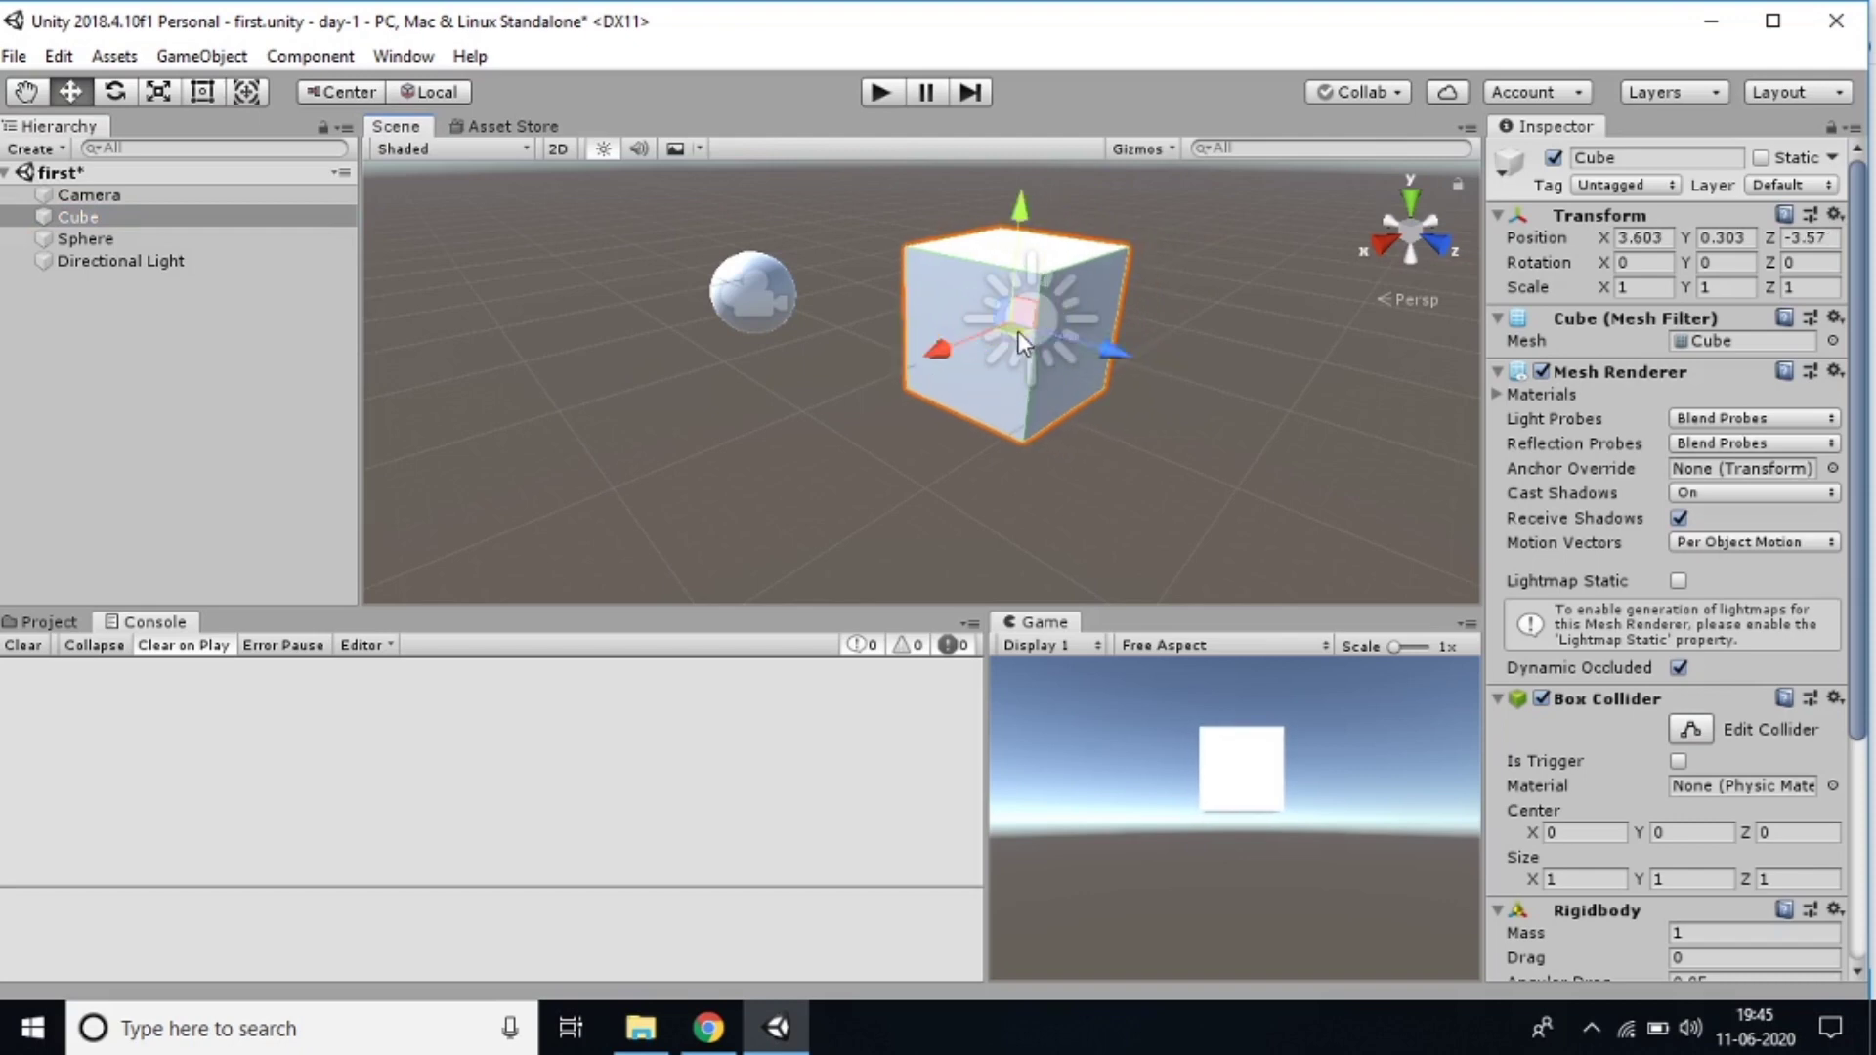
Try an X position of 0 for the Cube and cancel the entry
{"action": "left_click", "coordinate": [1659, 244]}
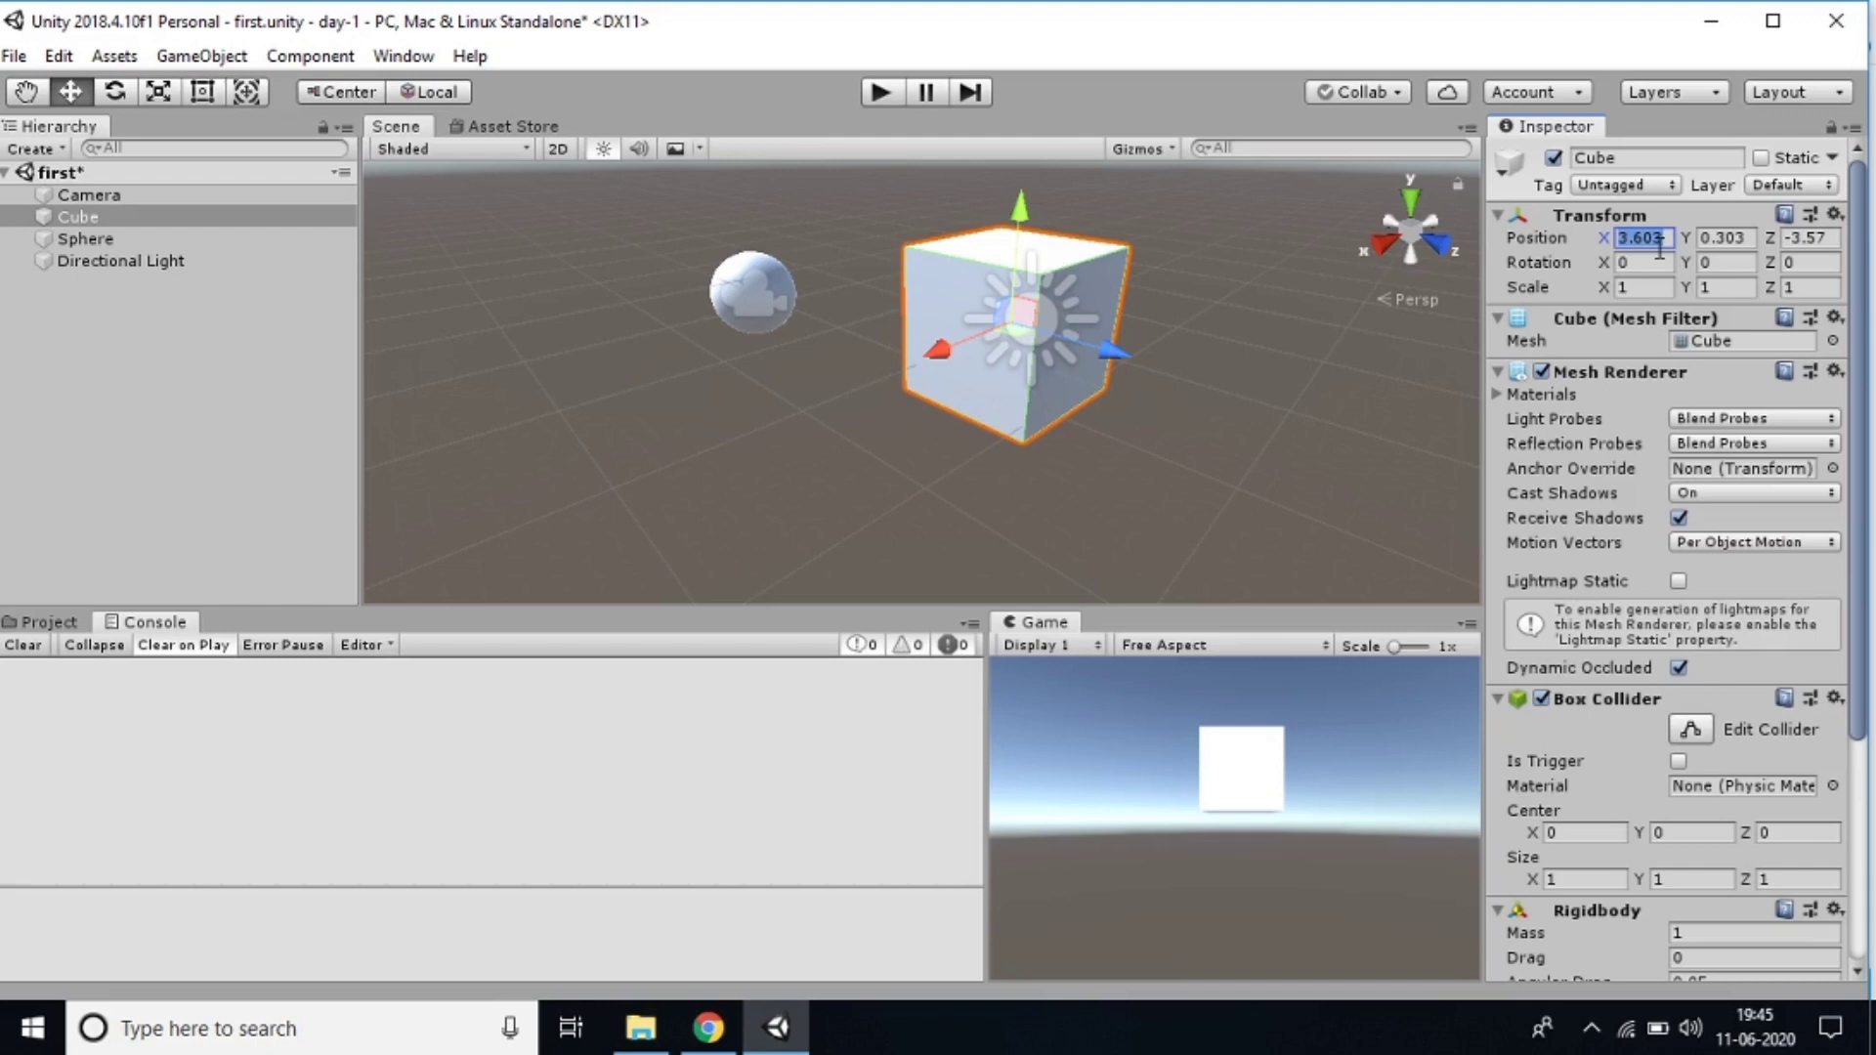
{"action": "type", "text": "0"}
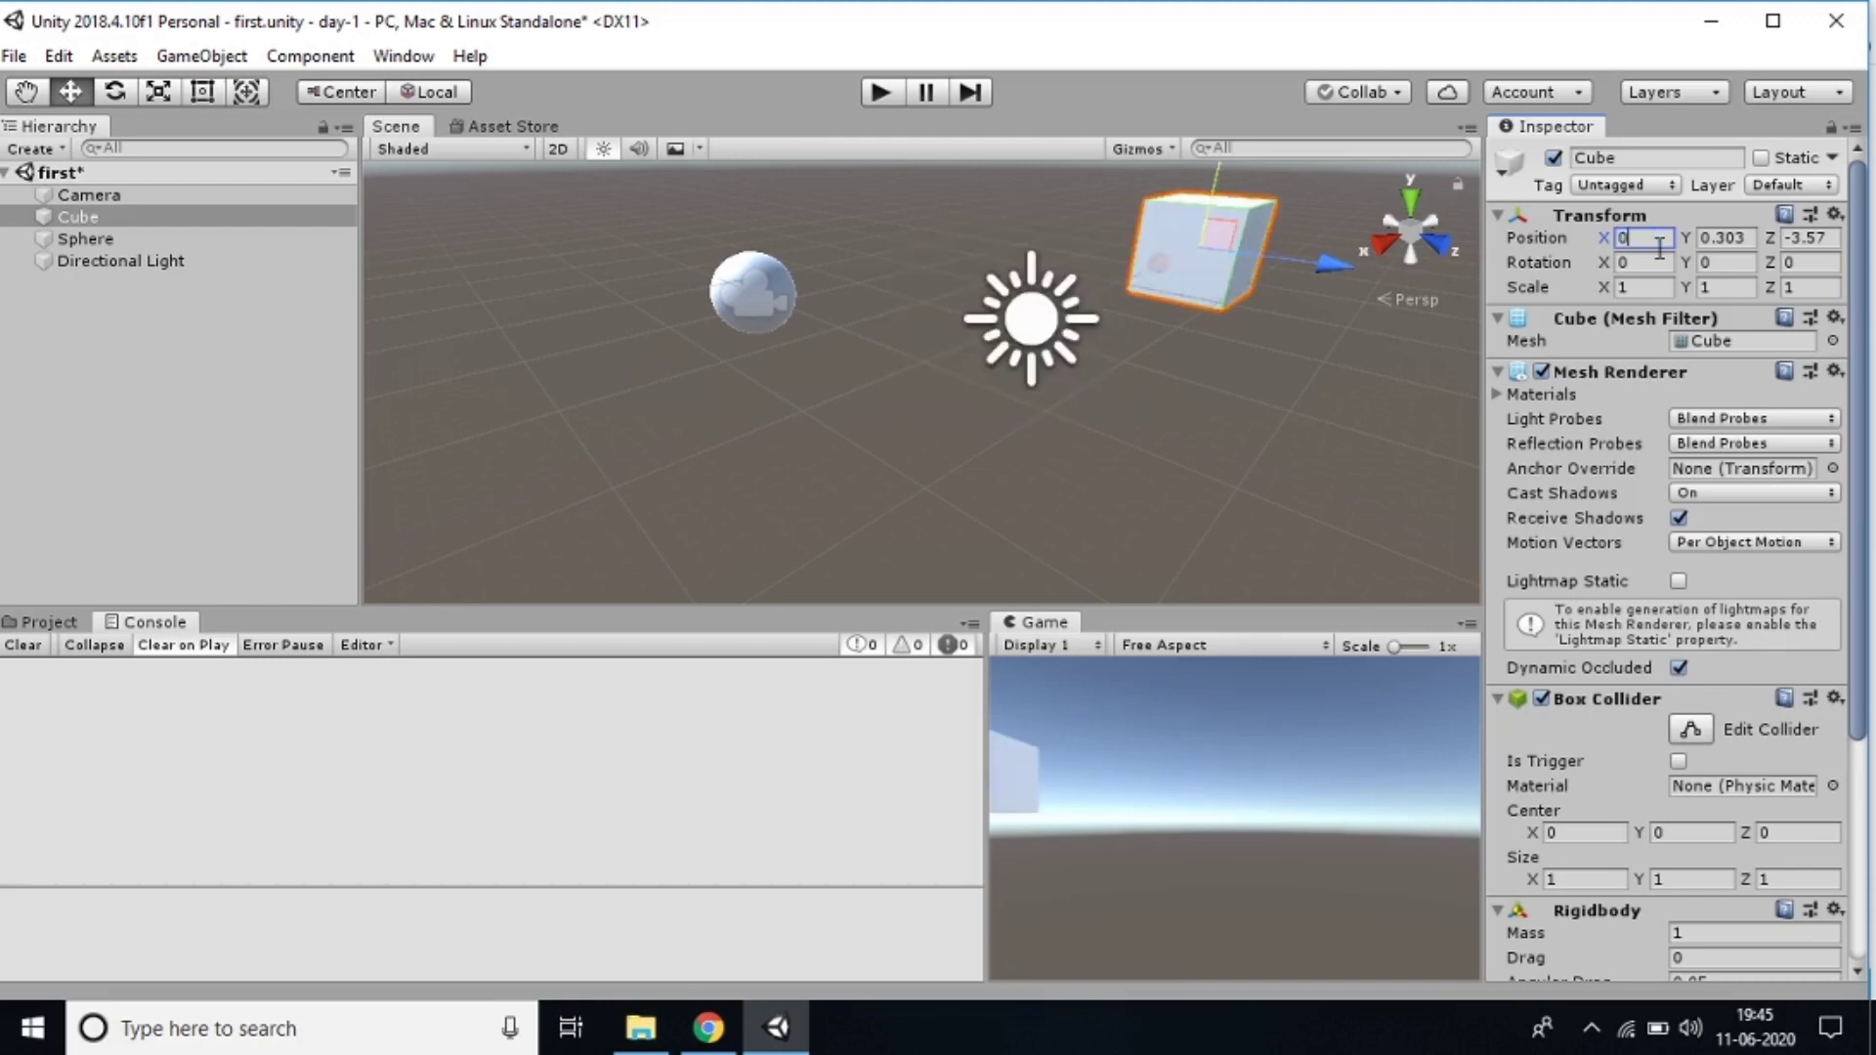
{"action": "key", "text": "Escape"}
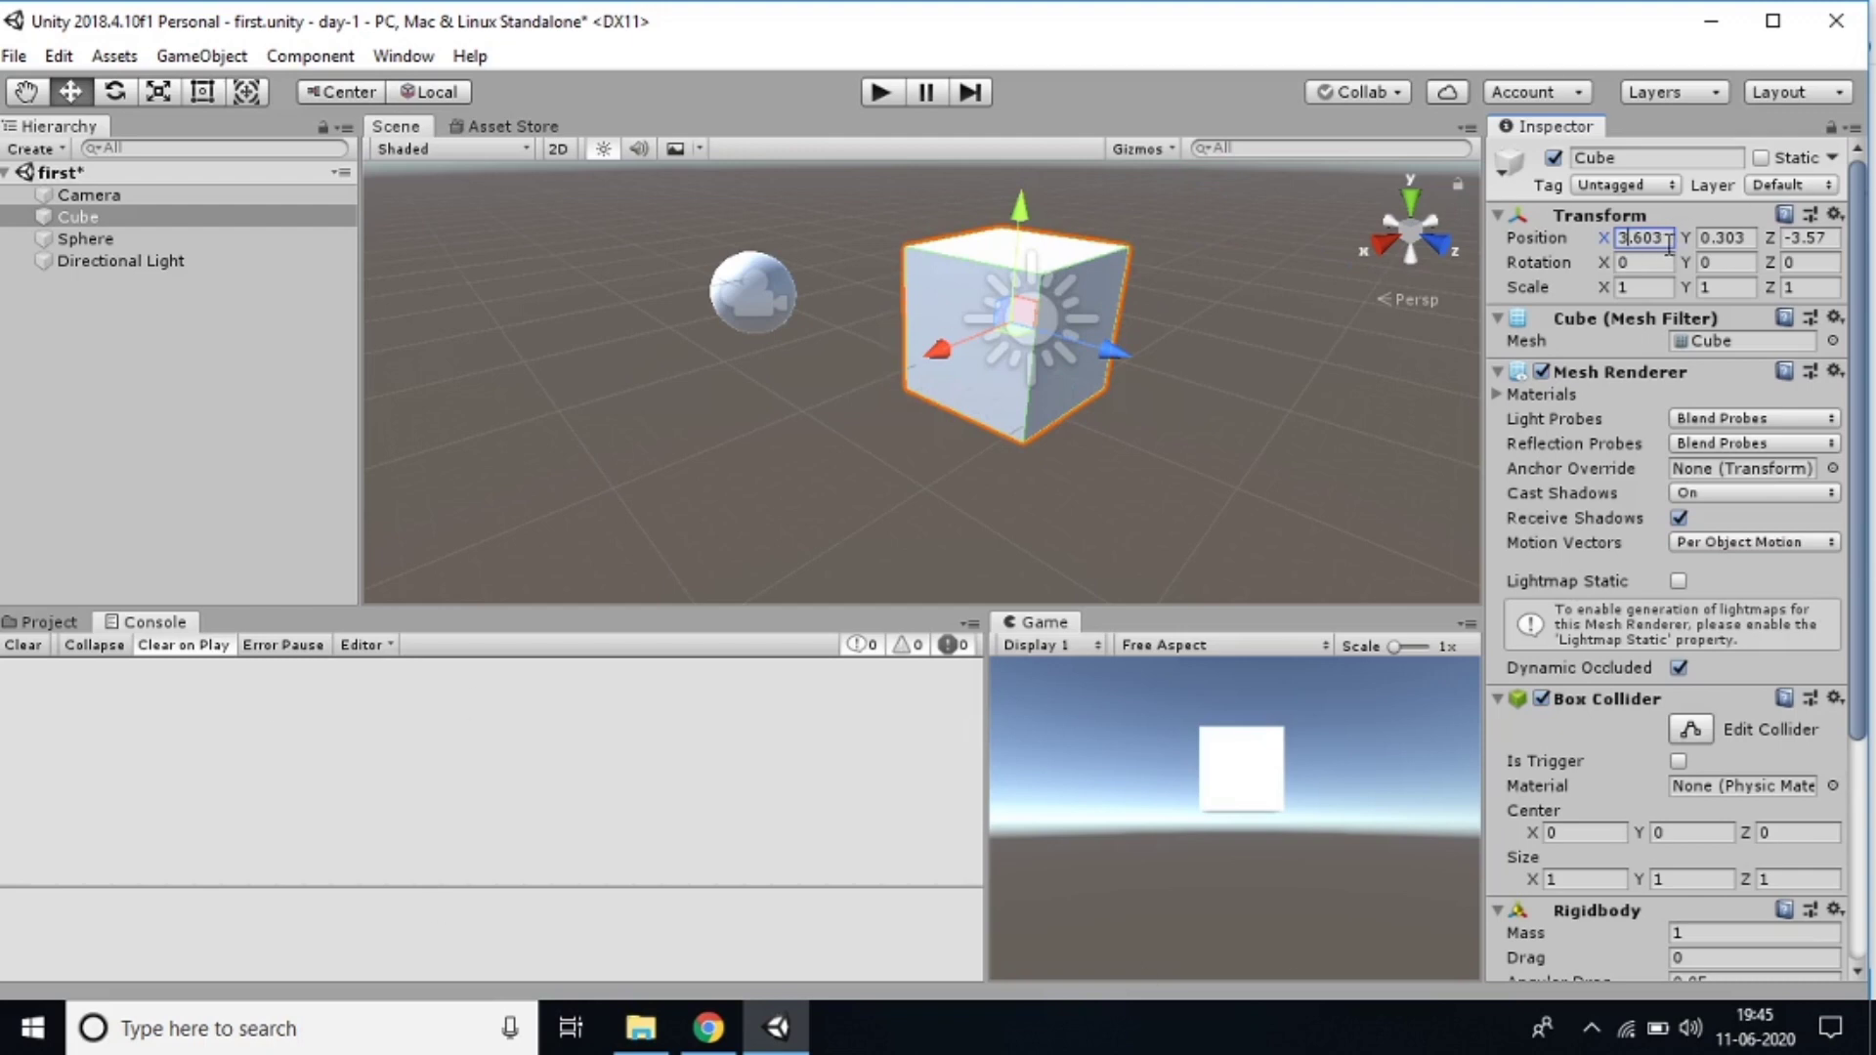
Rotate the Cube freehand with the Rotate tool to about X 12.8, Y -33.1, Z 21.2
{"action": "left_click", "coordinate": [82, 91]}
{"action": "left_click", "coordinate": [118, 101]}
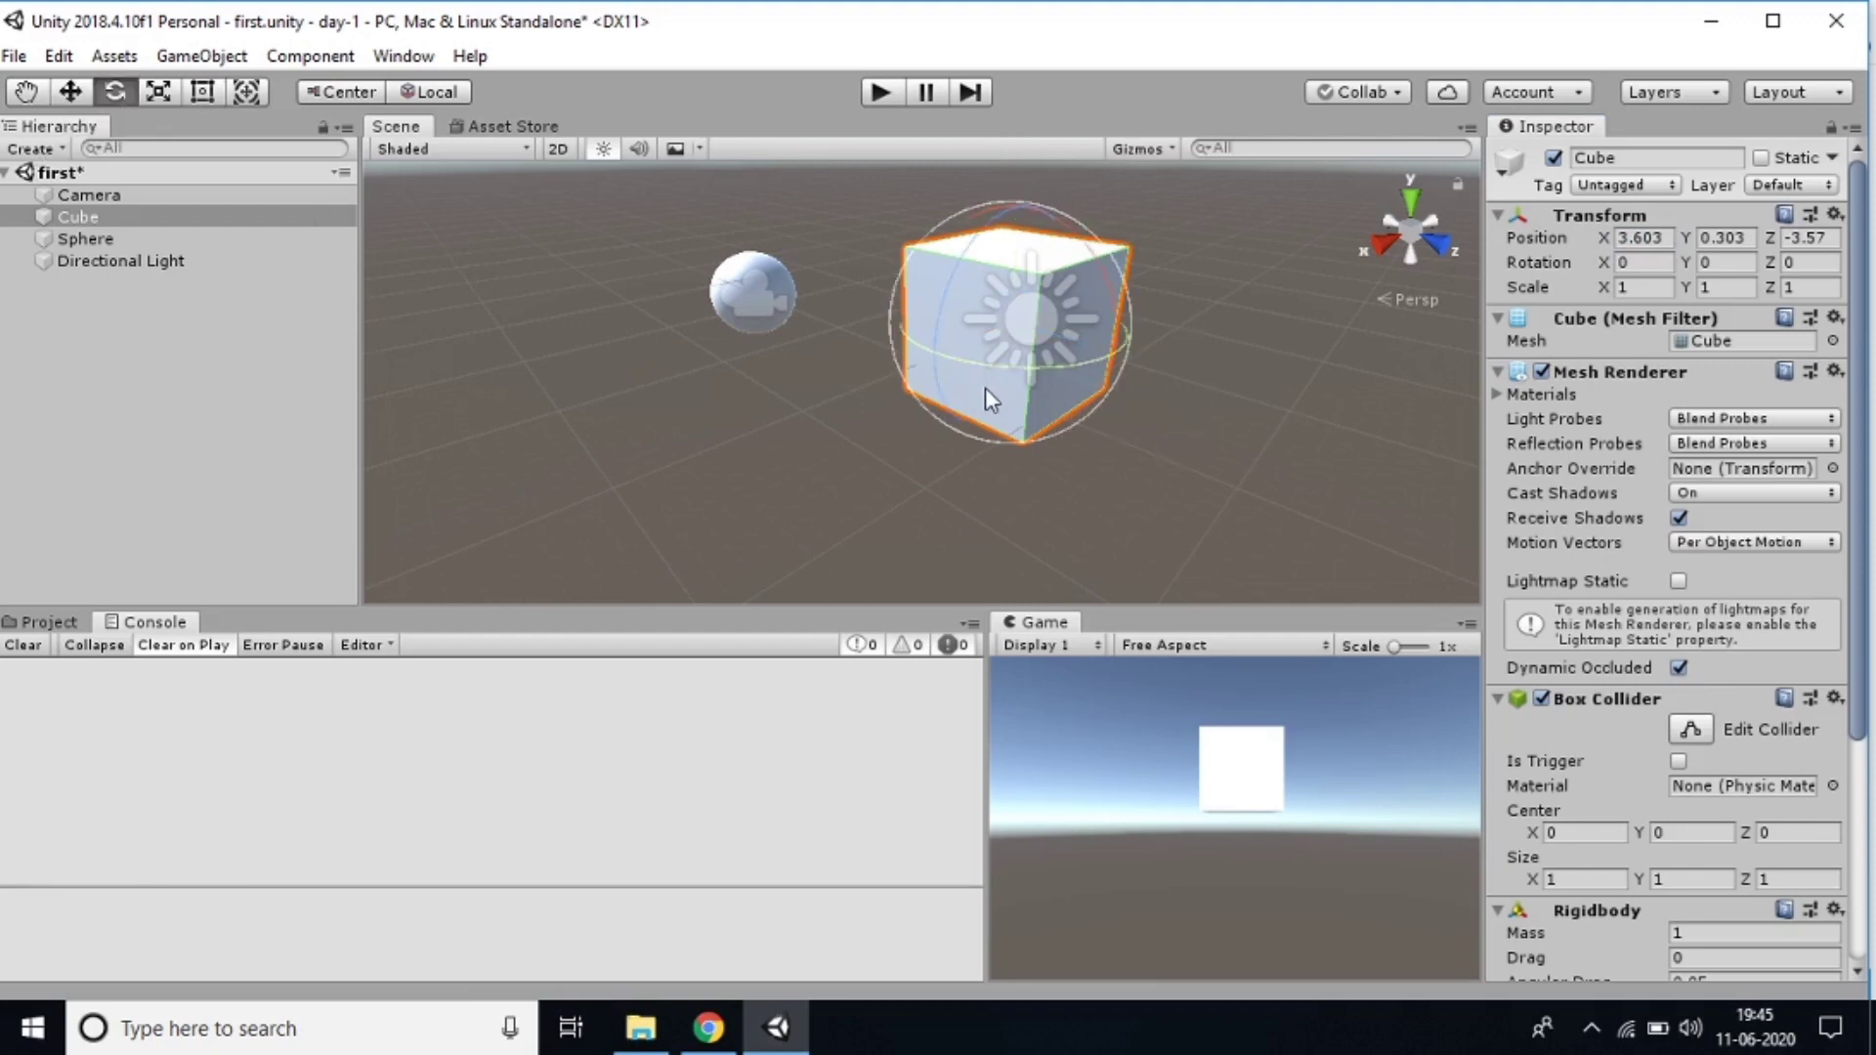
{"action": "left_click_drag", "start_coordinate": [989, 395], "coordinate": [1043, 373]}
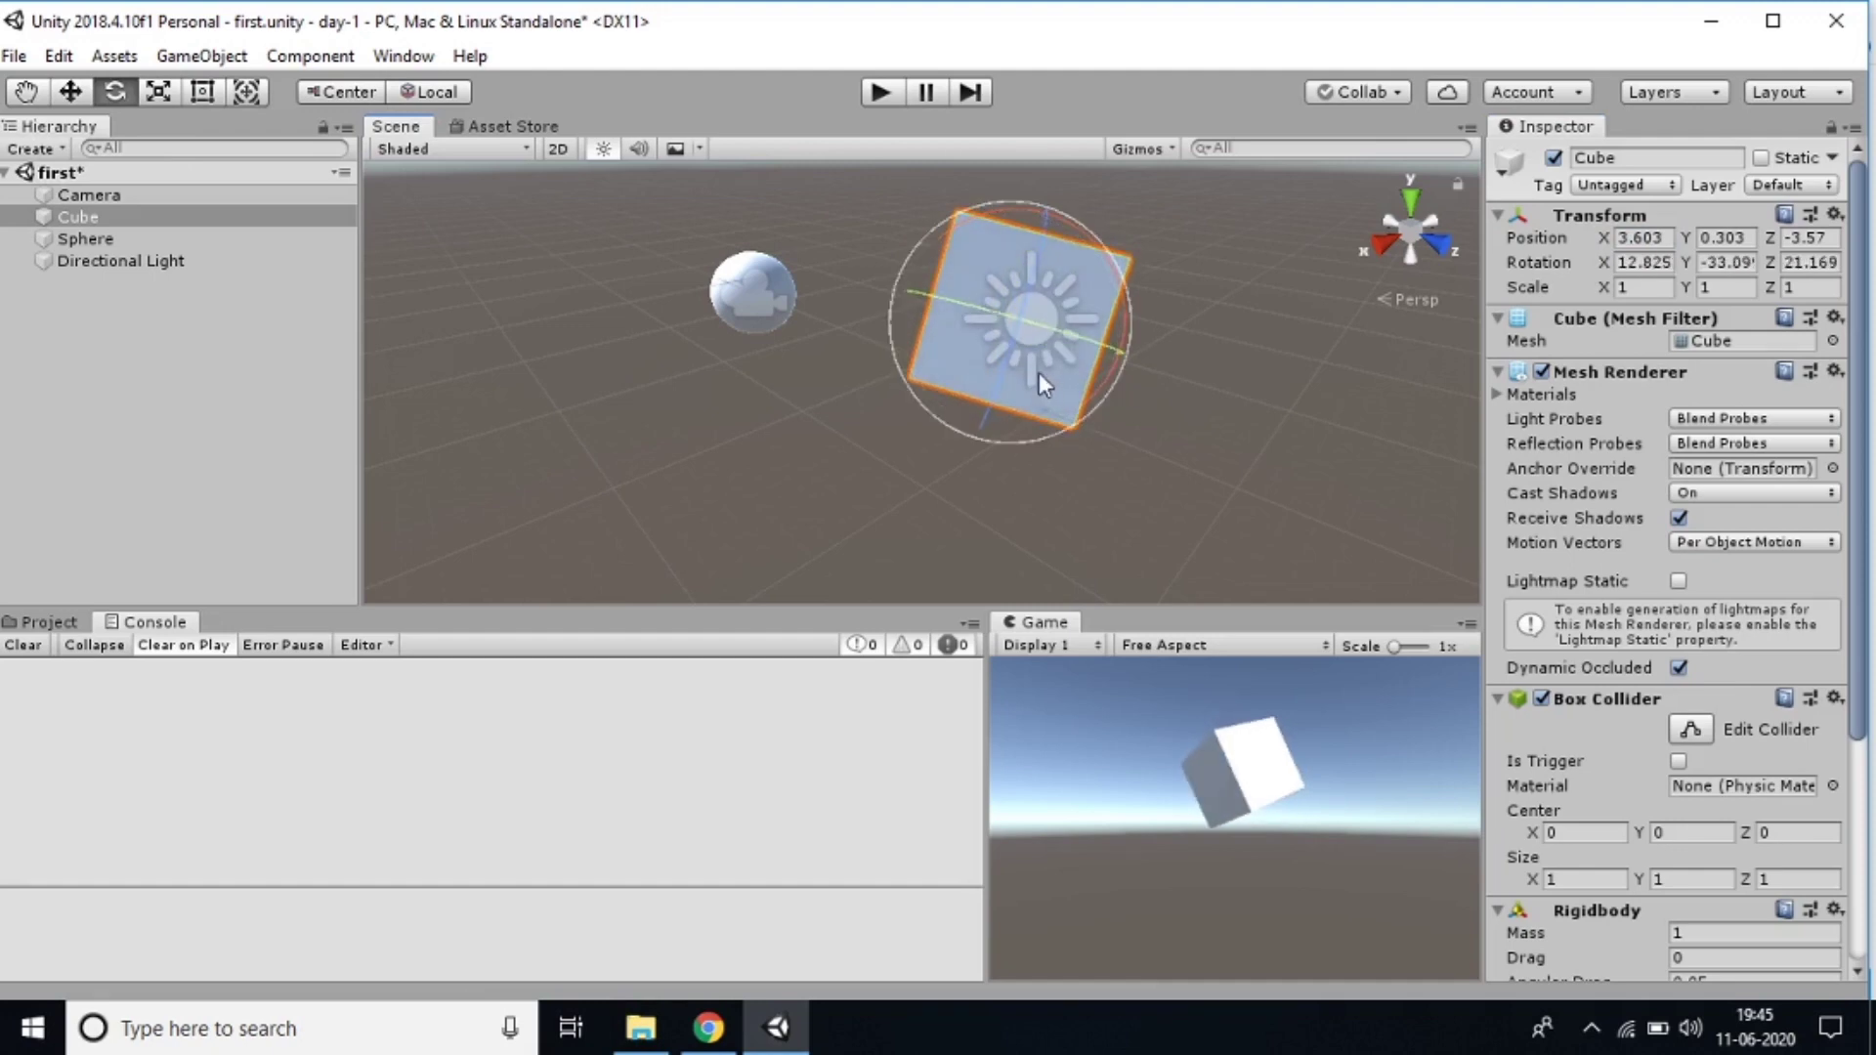
Try X rotation values of 5, 0 and 30 for the Cube, and undo all its rotation changes
{"action": "left_click", "coordinate": [1646, 262]}
{"action": "type", "text": "5"}
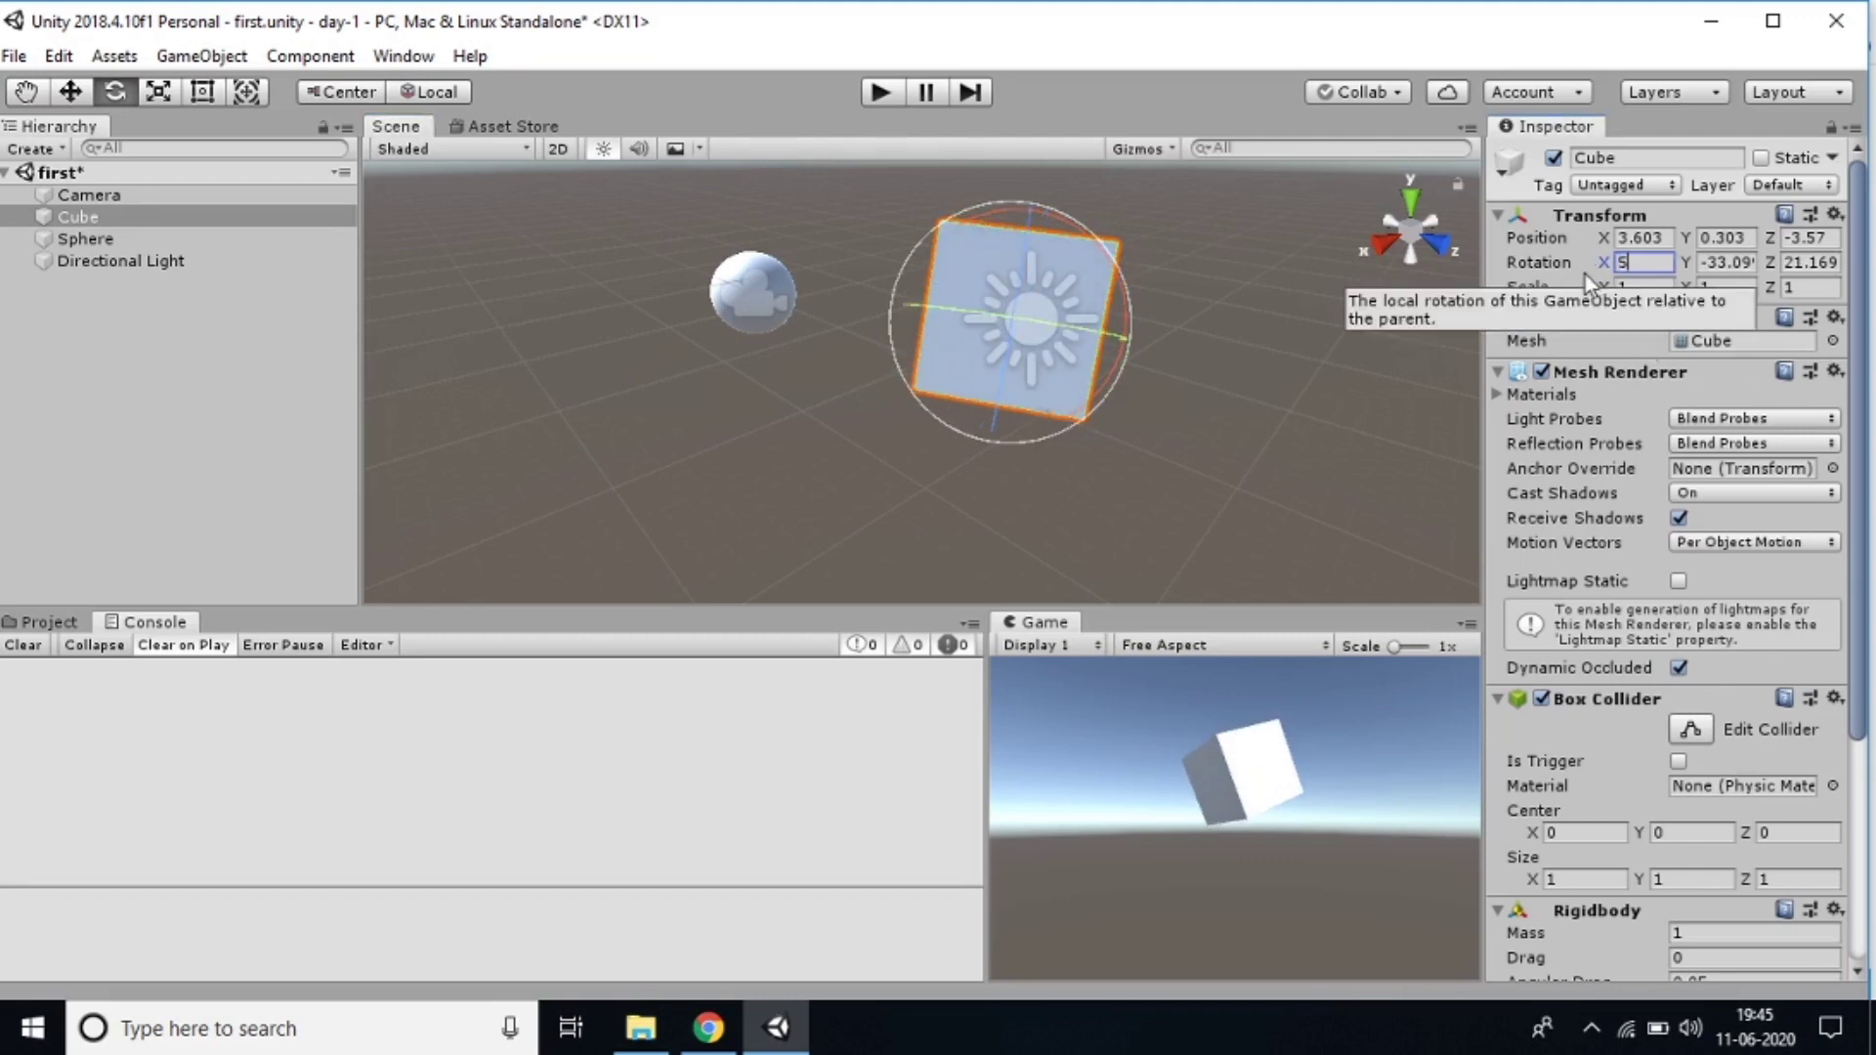
{"action": "type", "text": "0"}
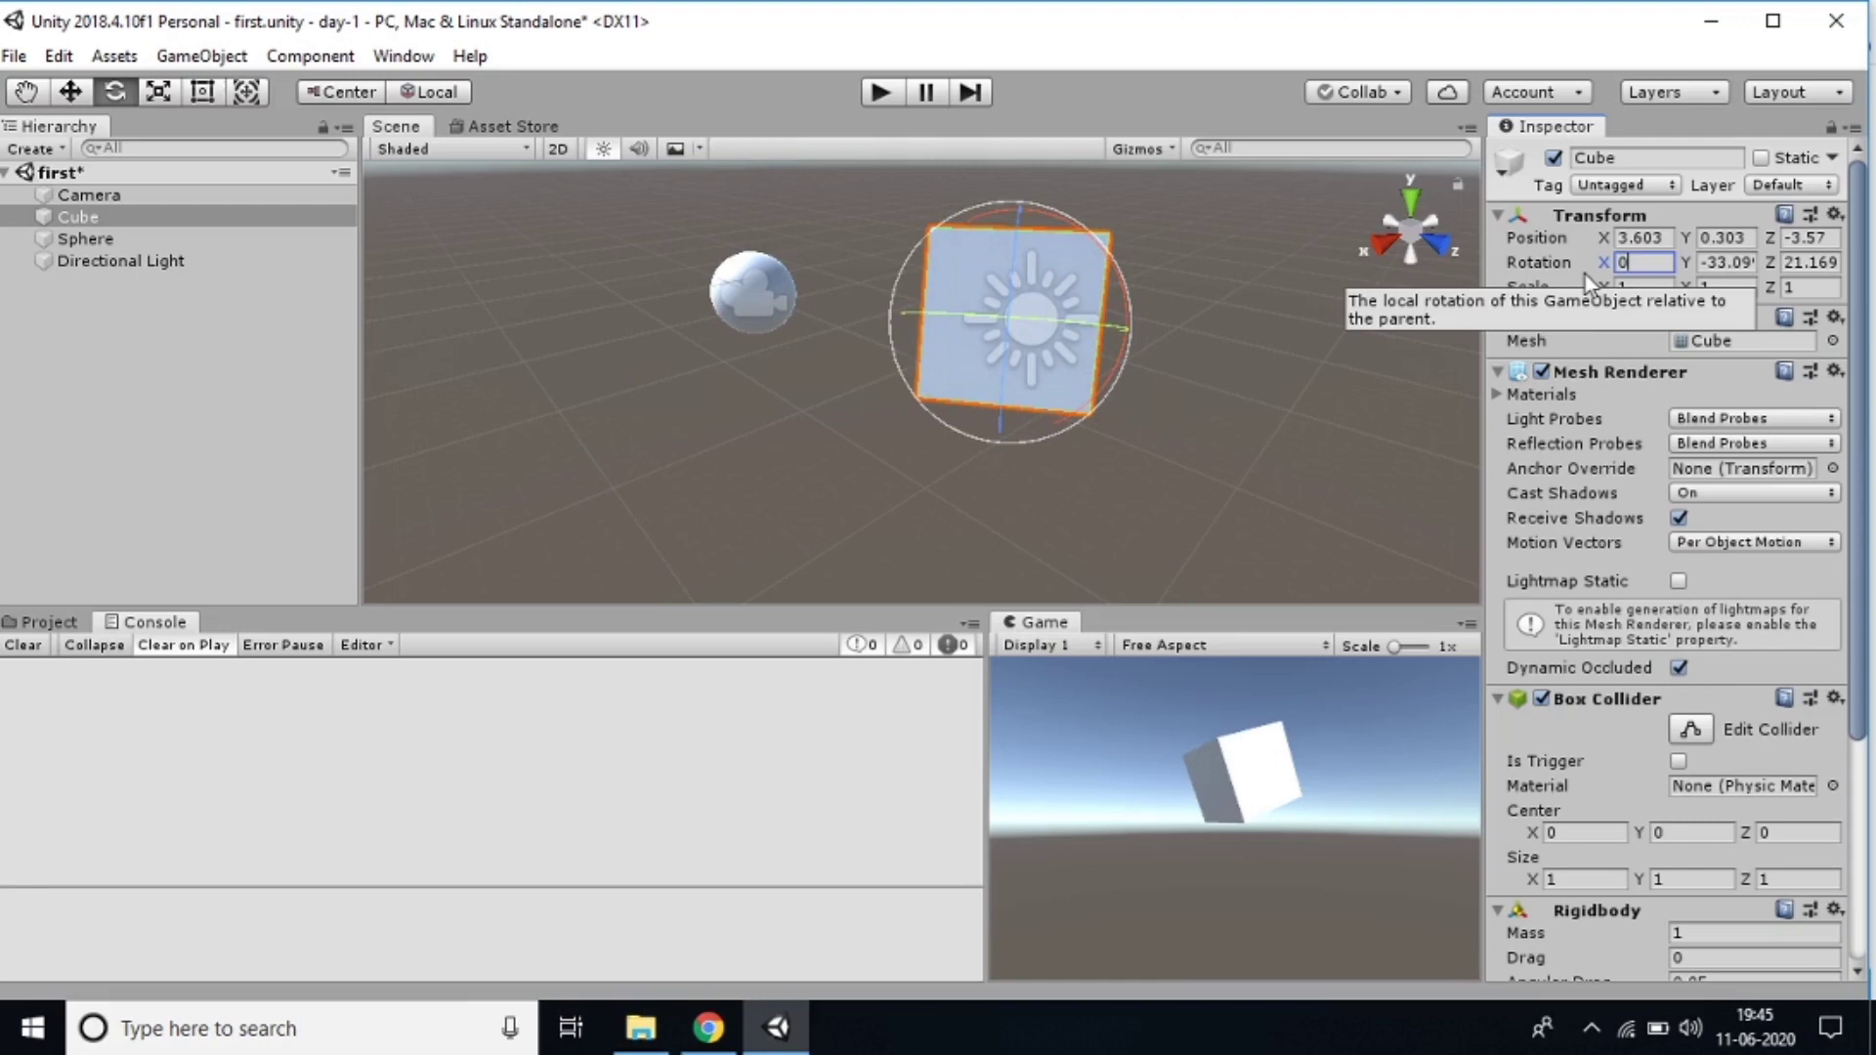
{"action": "type", "text": "30"}
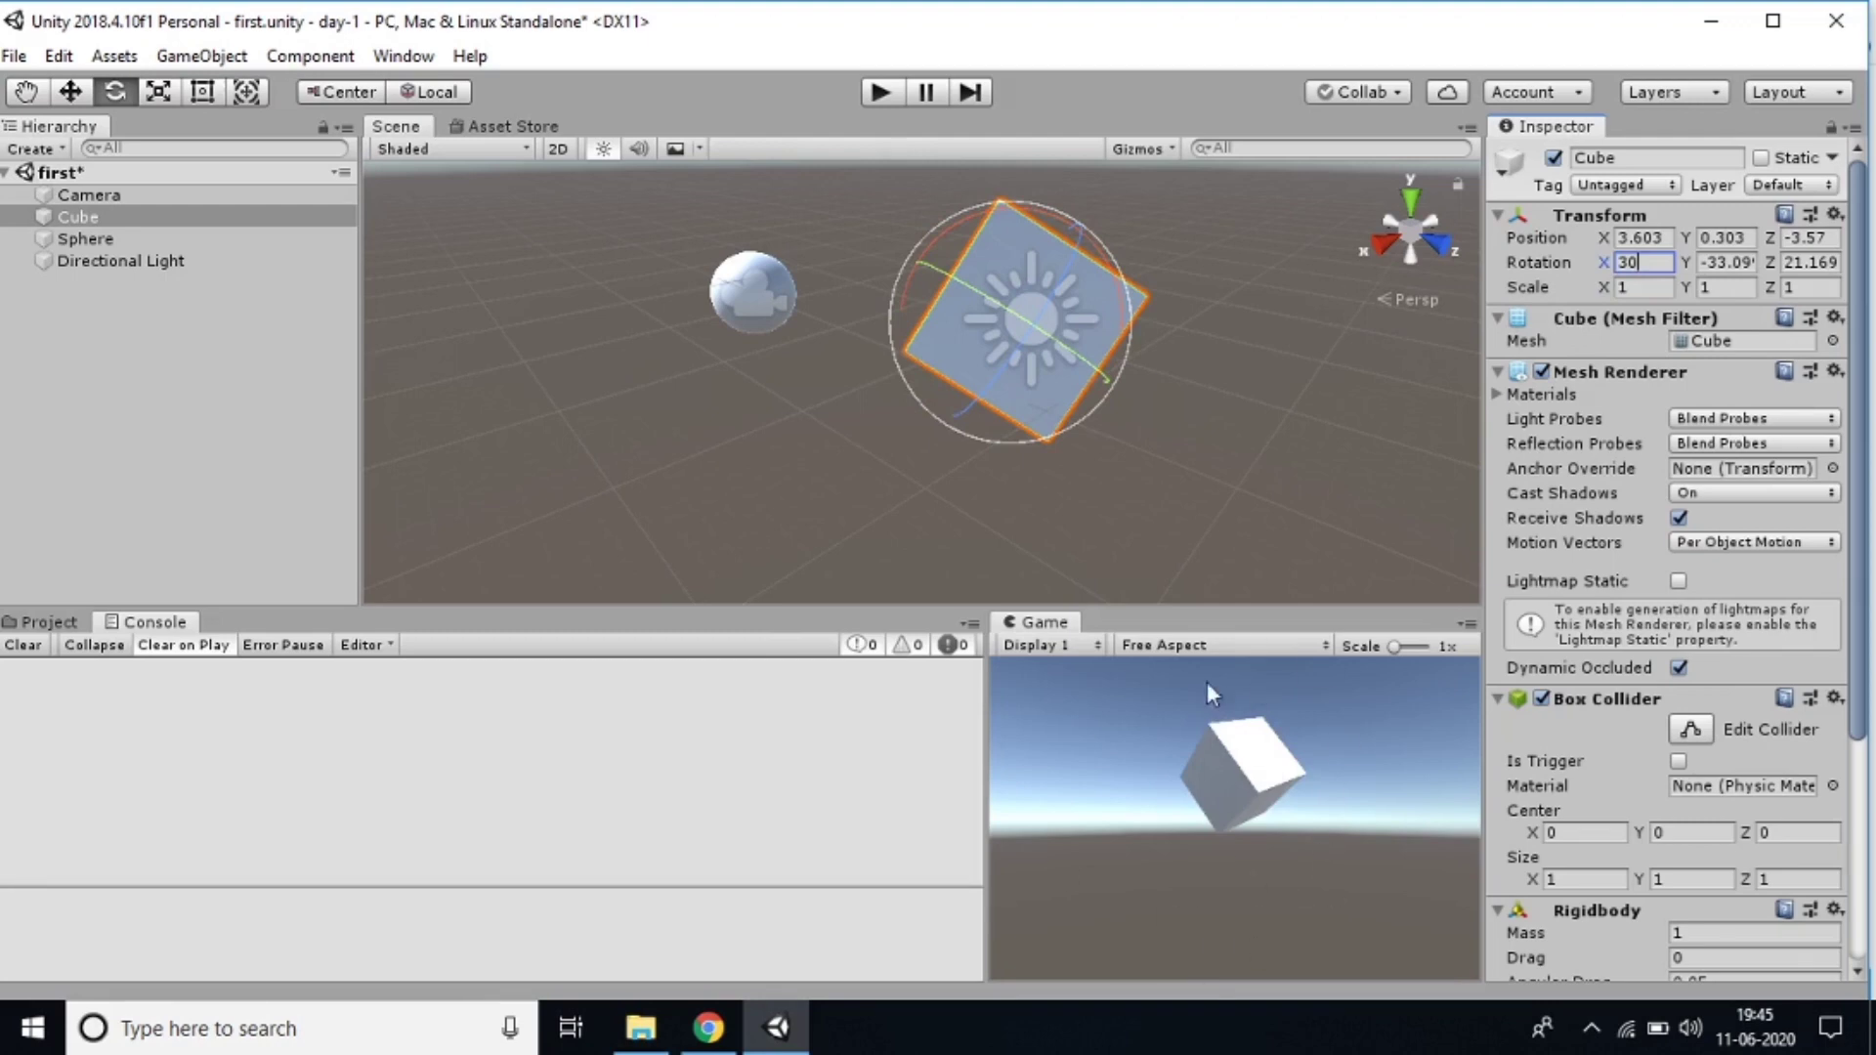
{"action": "key", "text": "ctrl+z"}
{"action": "key", "text": "ctrl+z"}
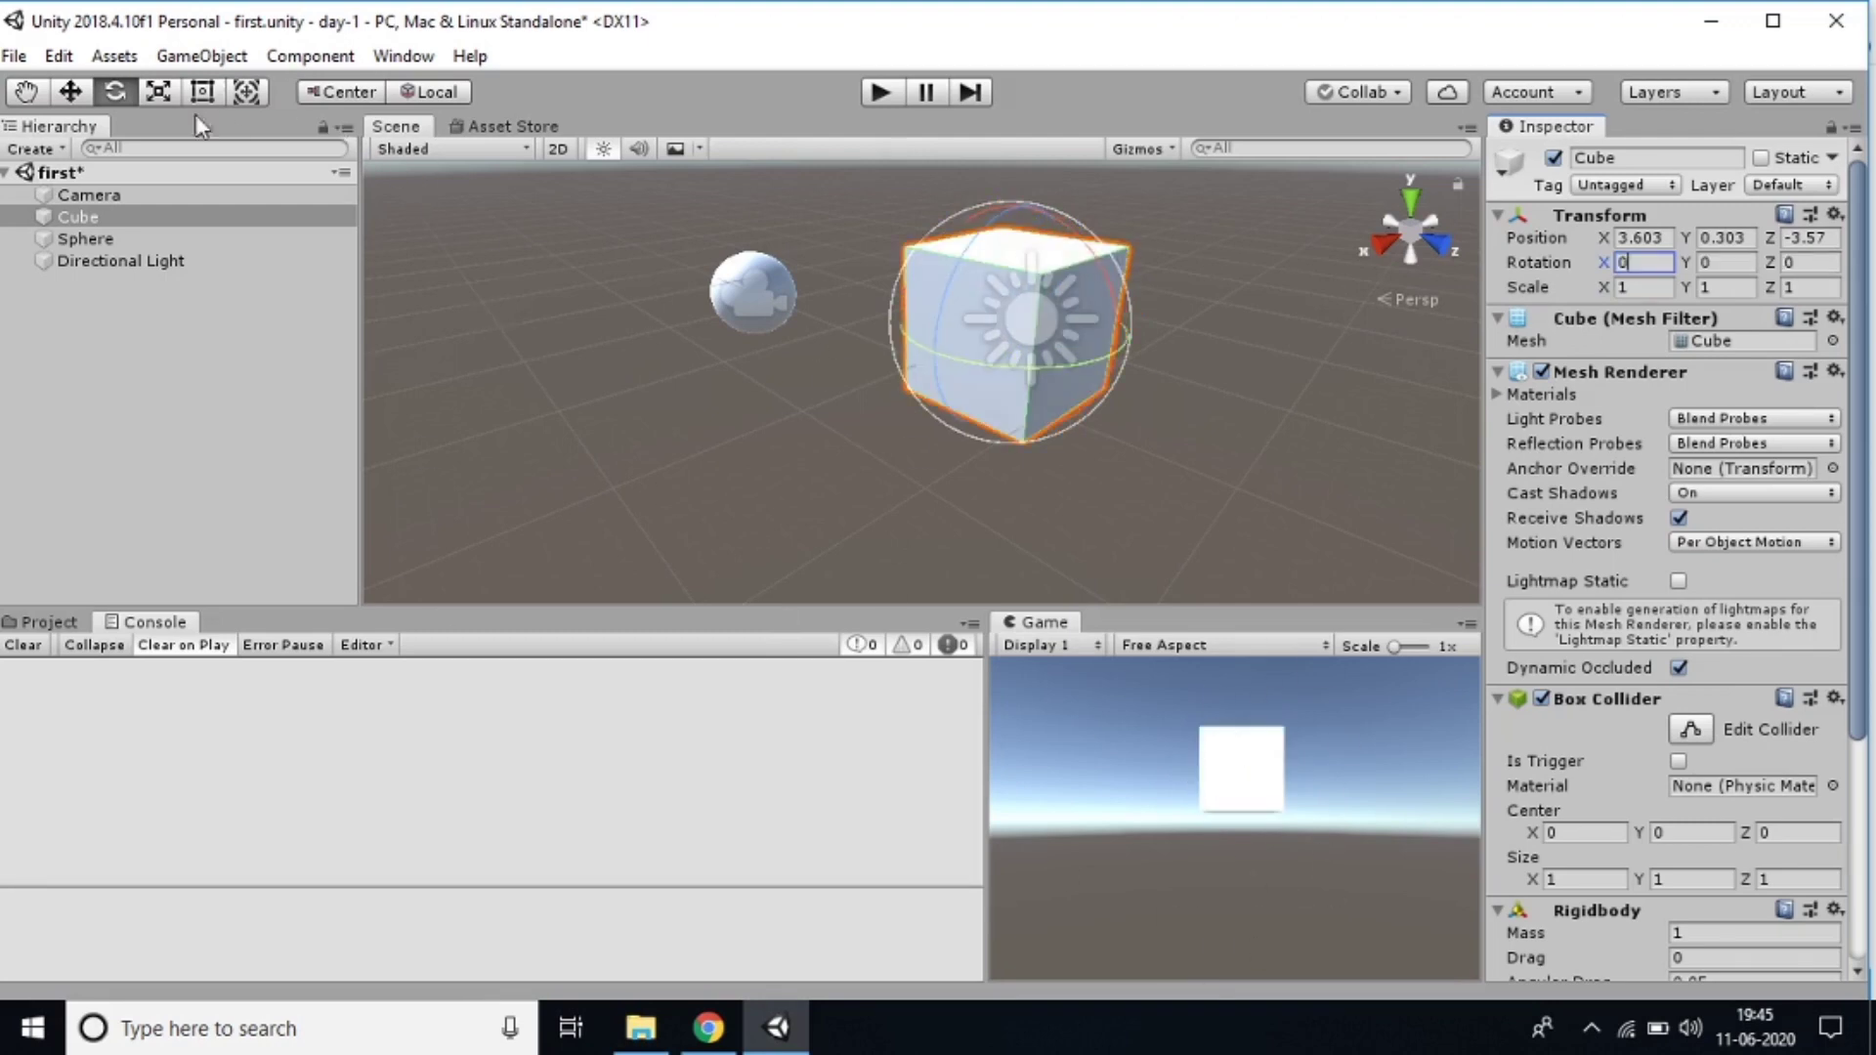
Stretch the Cube vertically with the Scale tool to a Y scale of about 1.67, and set its X scale to 3
{"action": "left_click", "coordinate": [158, 91]}
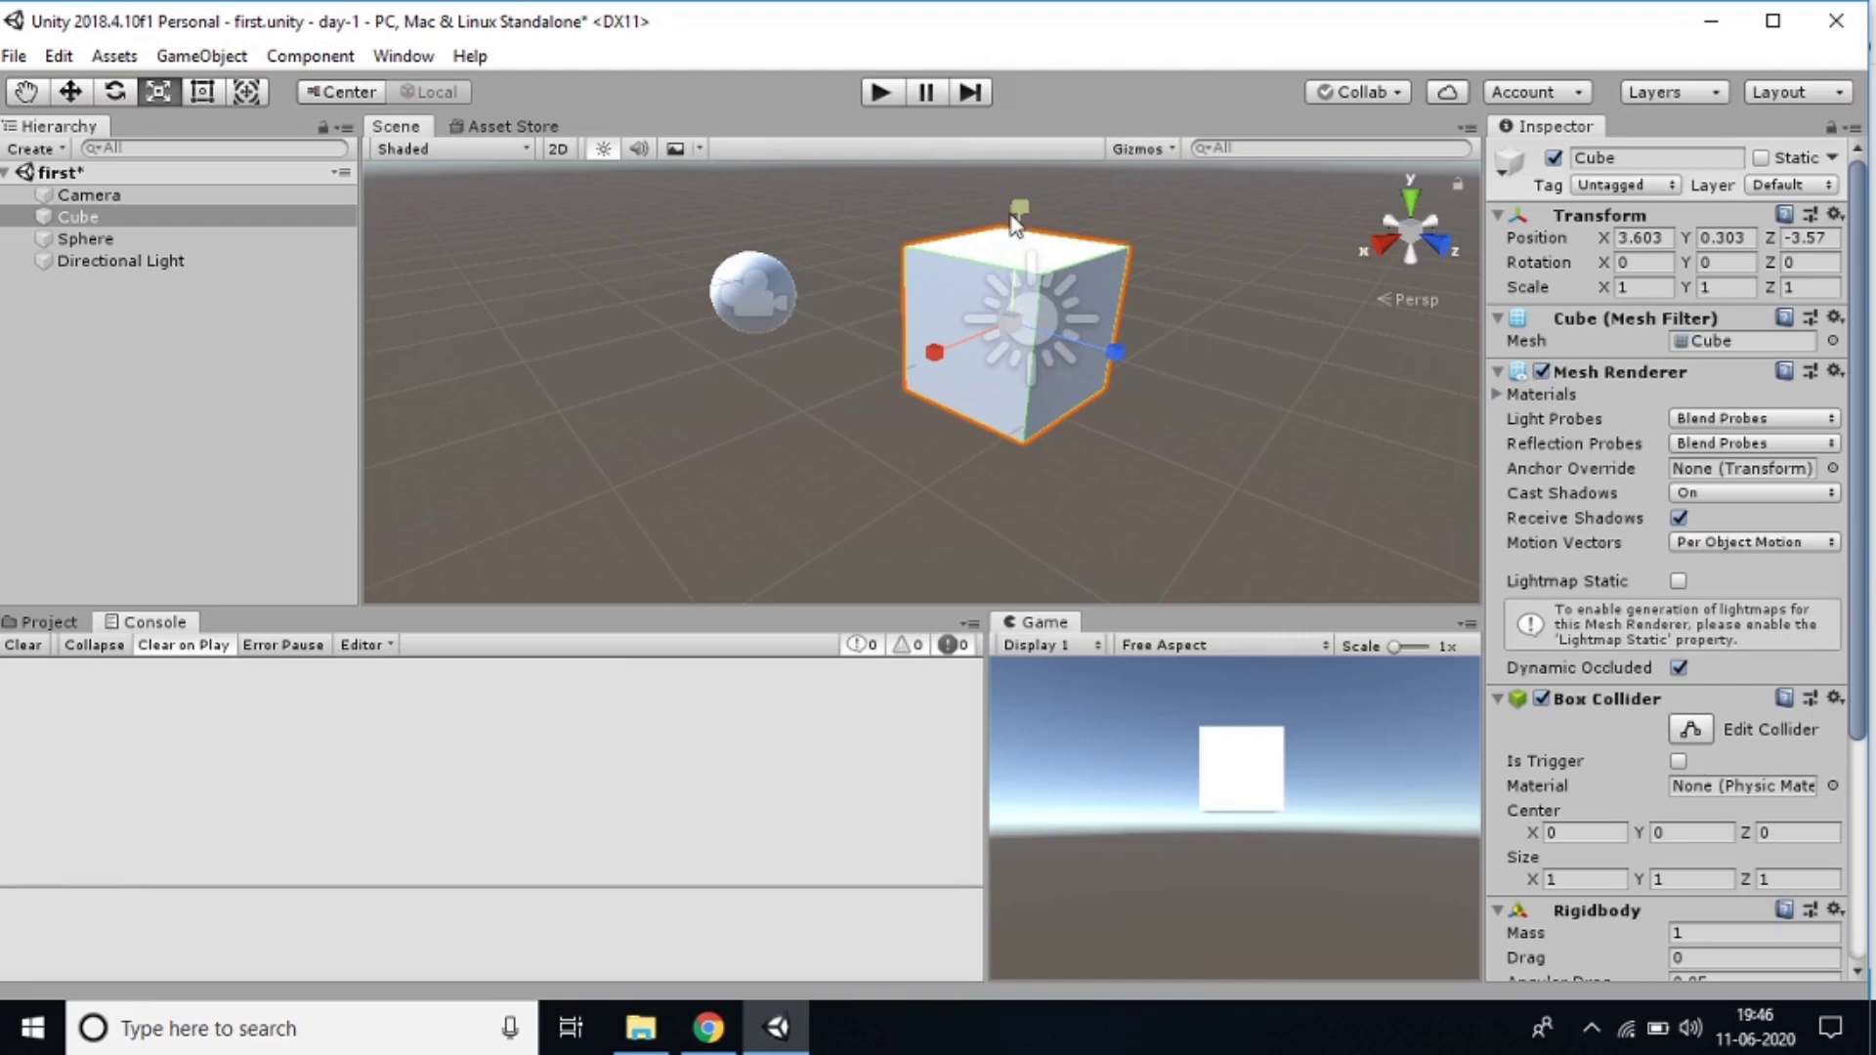
{"action": "left_click_drag", "start_coordinate": [1017, 211], "coordinate": [1026, 151]}
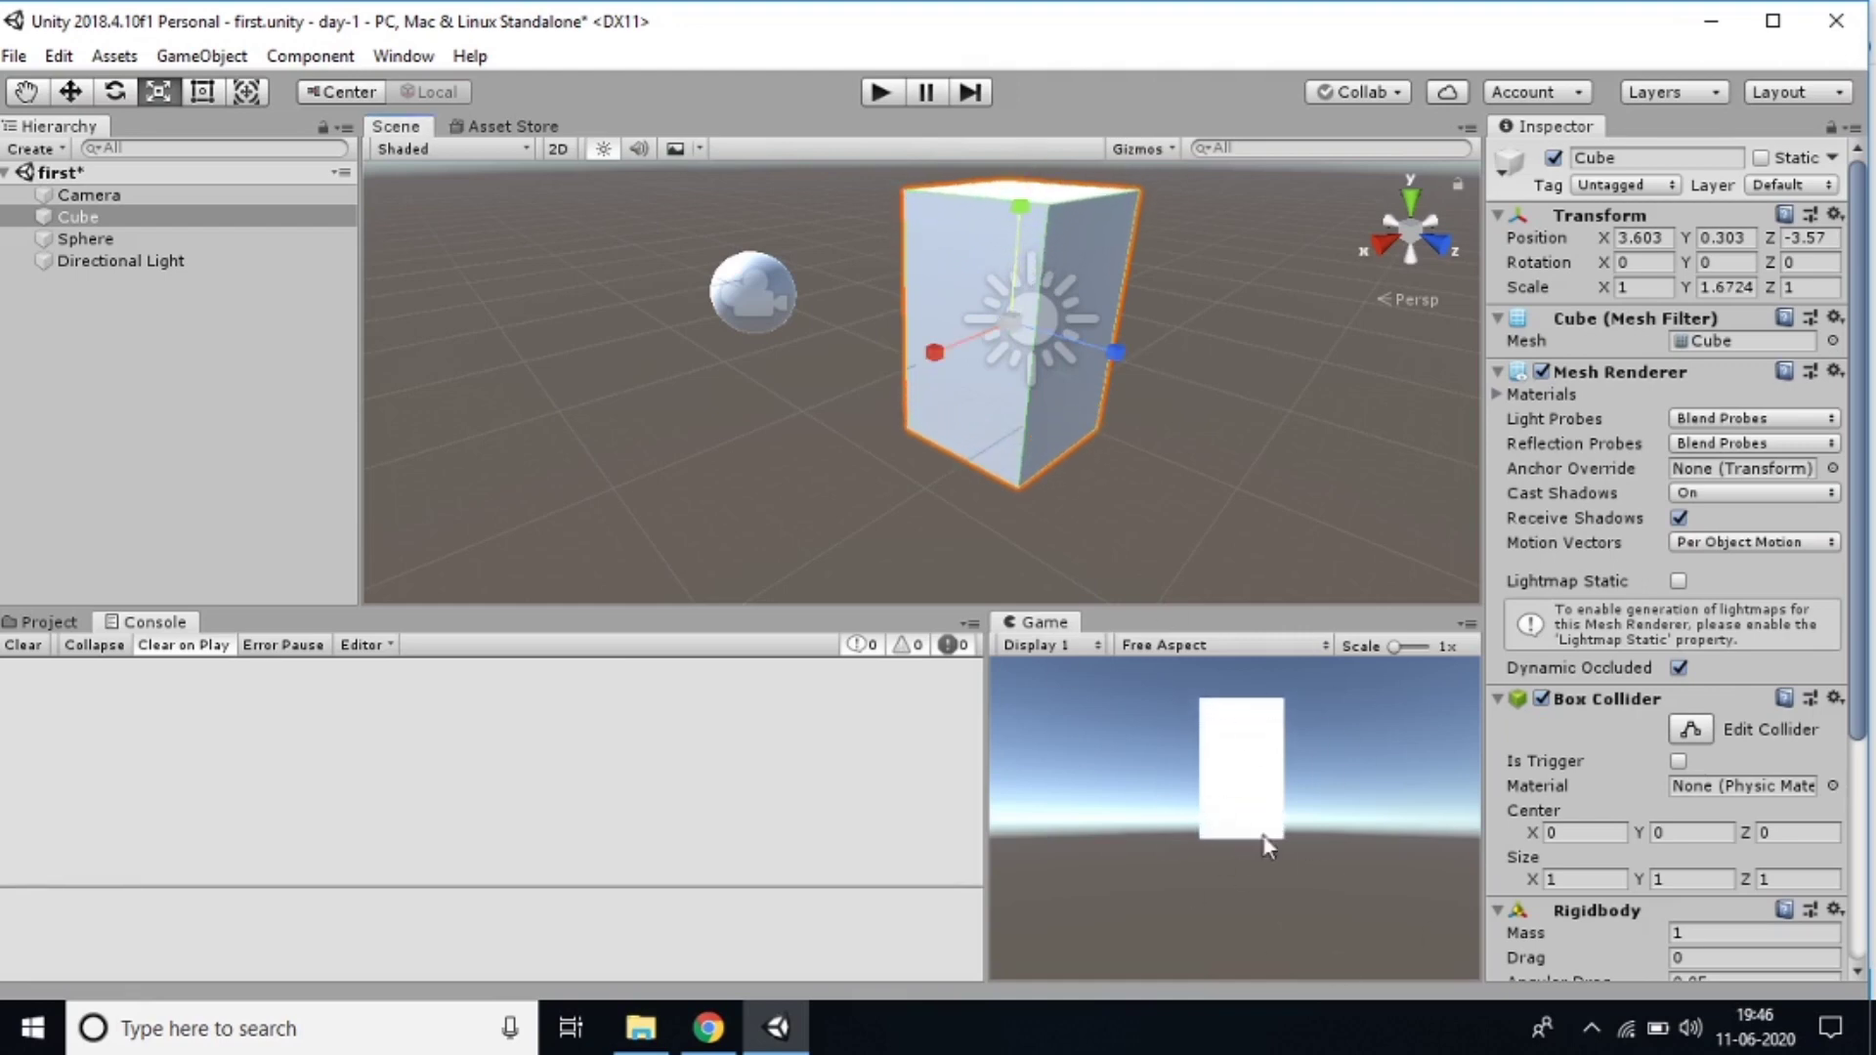
{"action": "left_click", "coordinate": [1661, 287]}
{"action": "type", "text": "3"}
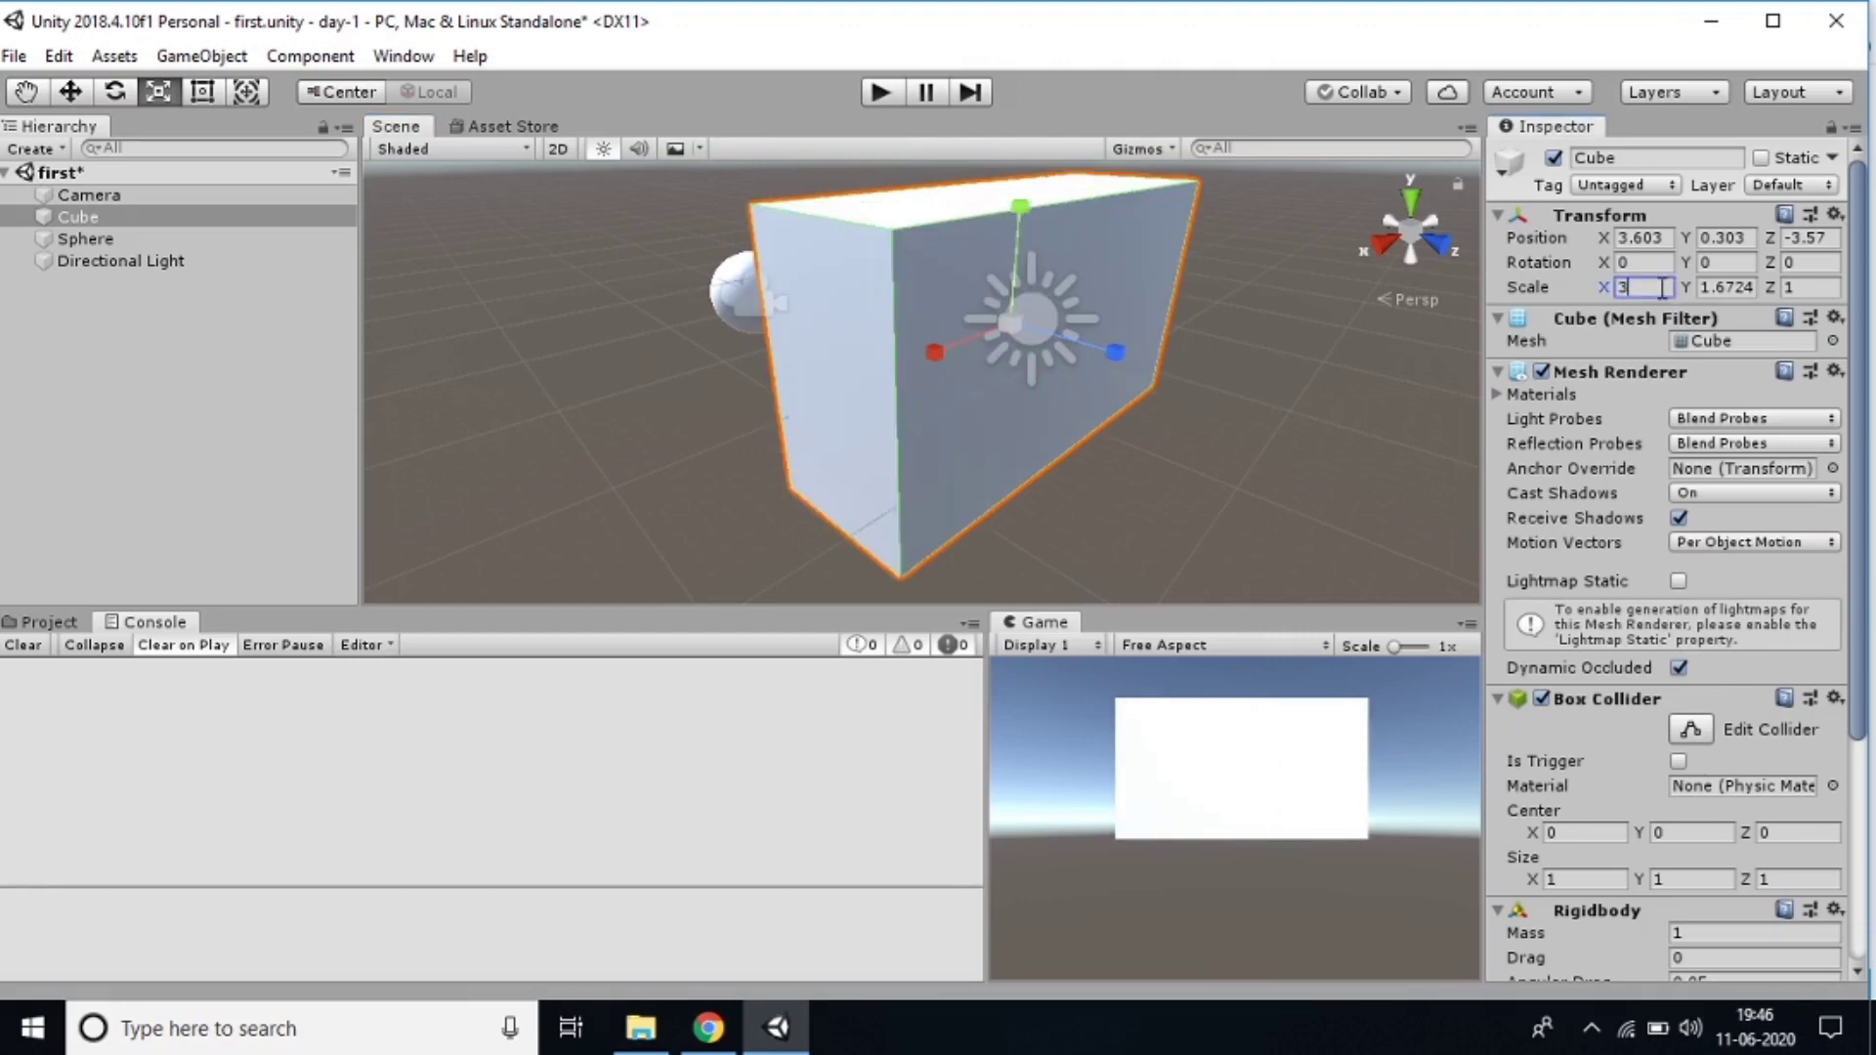
Shrink the Cube with the Rect tool to a scale of about 2.94 in X and 1.5 in Y, and return to the Hand tool
{"action": "left_click", "coordinate": [201, 92]}
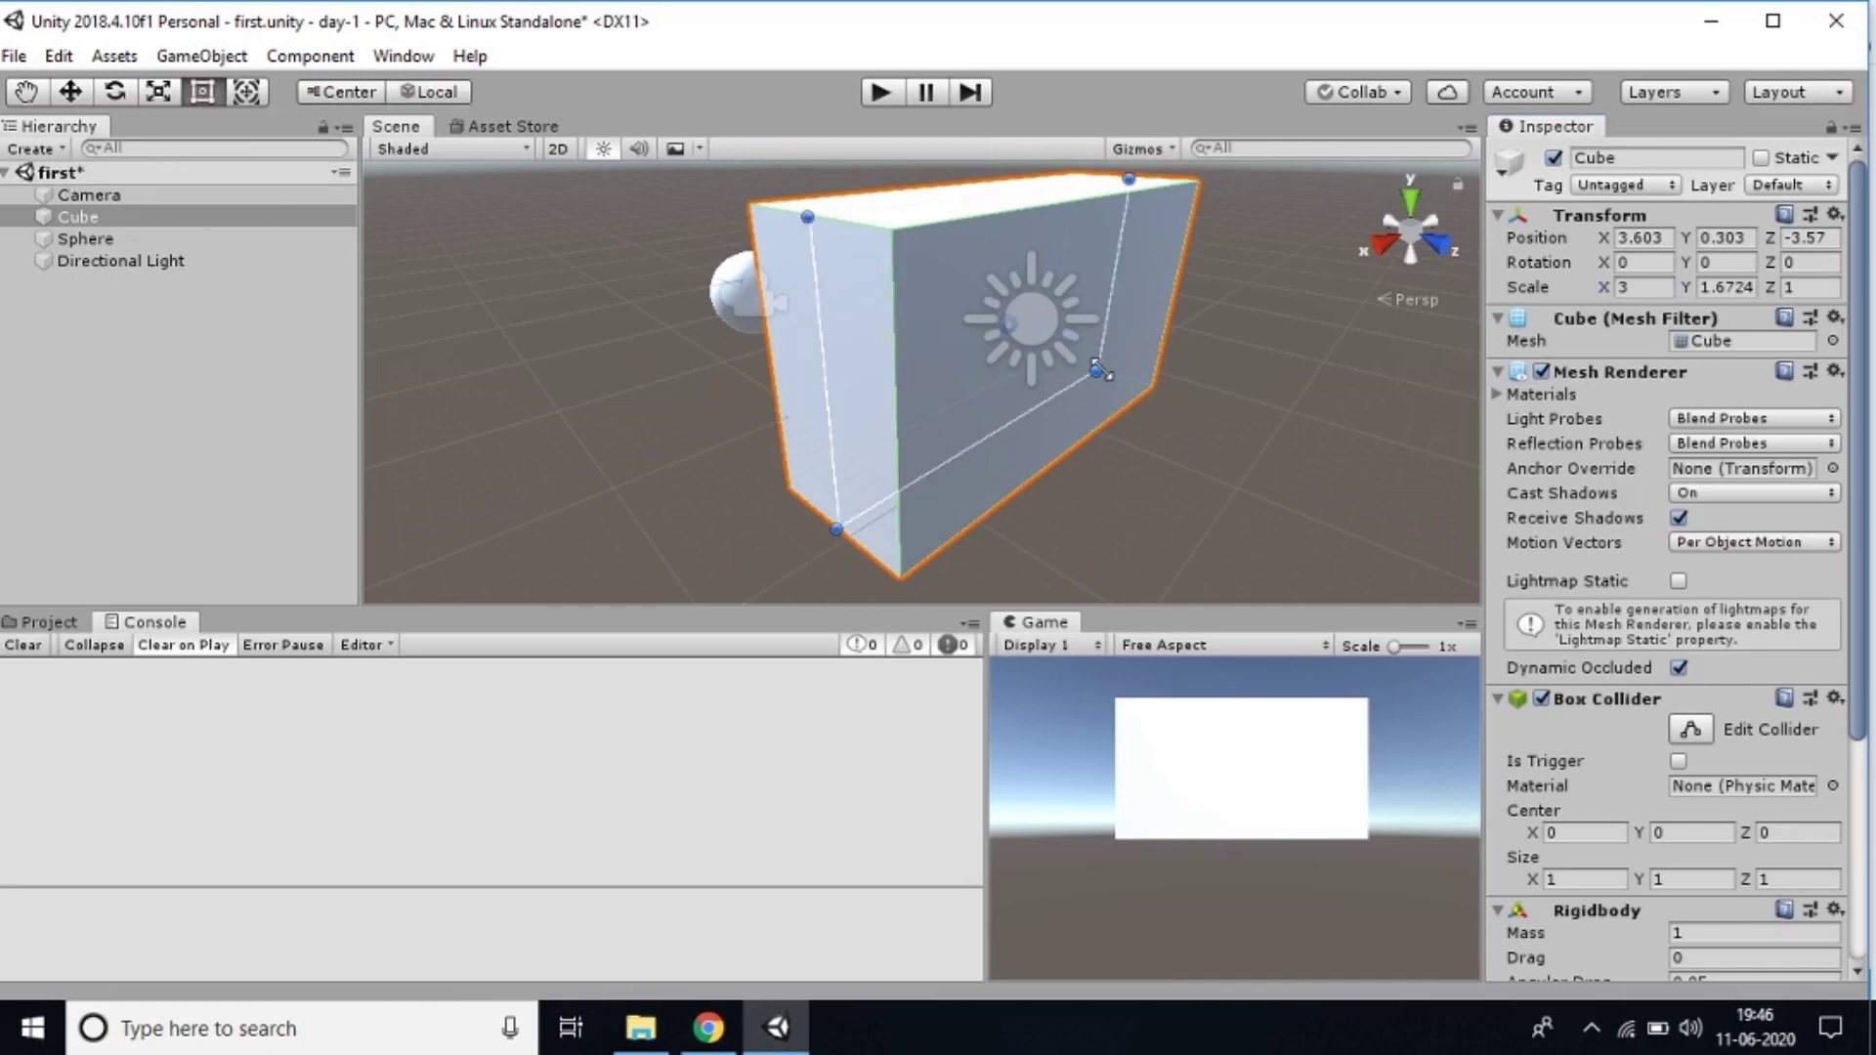
{"action": "mouse_move", "coordinate": [1097, 372]}
{"action": "left_mouse_down"}
{"action": "mouse_move", "coordinate": [1130, 378]}
{"action": "mouse_move", "coordinate": [1097, 354]}
{"action": "left_mouse_up"}
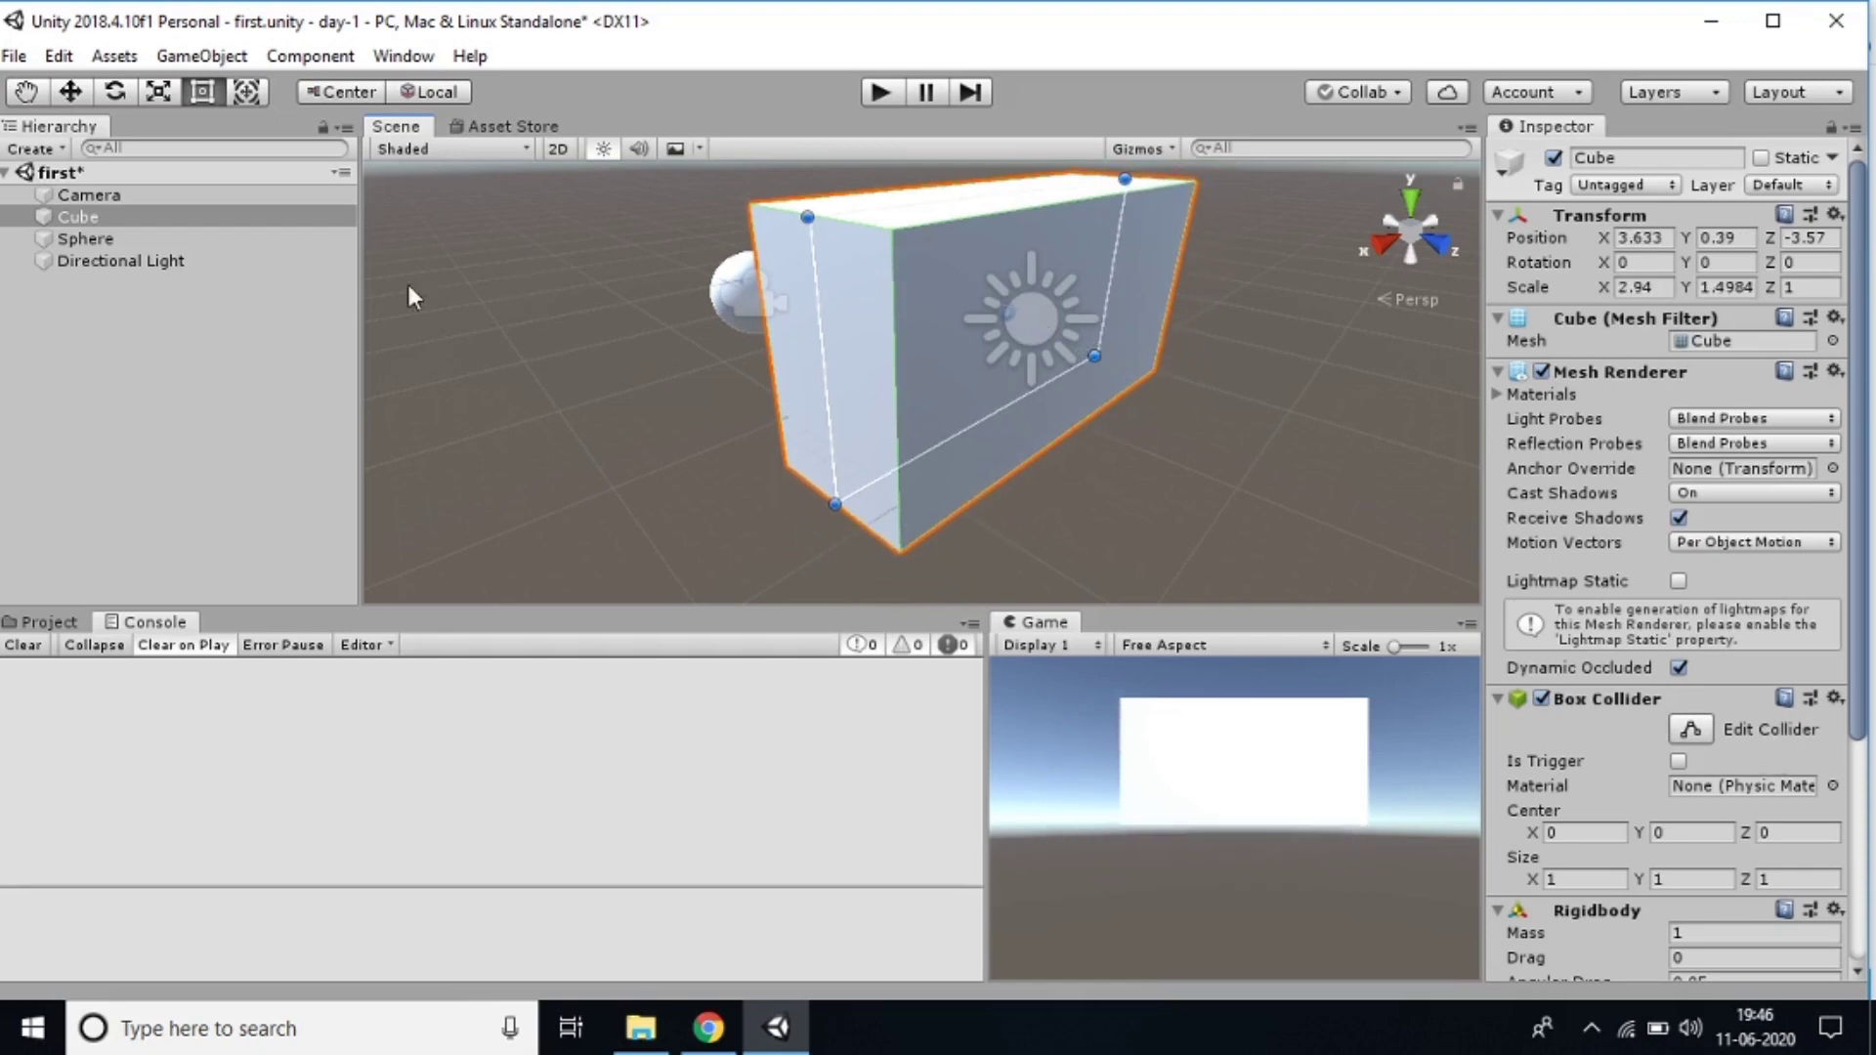
{"action": "left_click", "coordinate": [254, 94]}
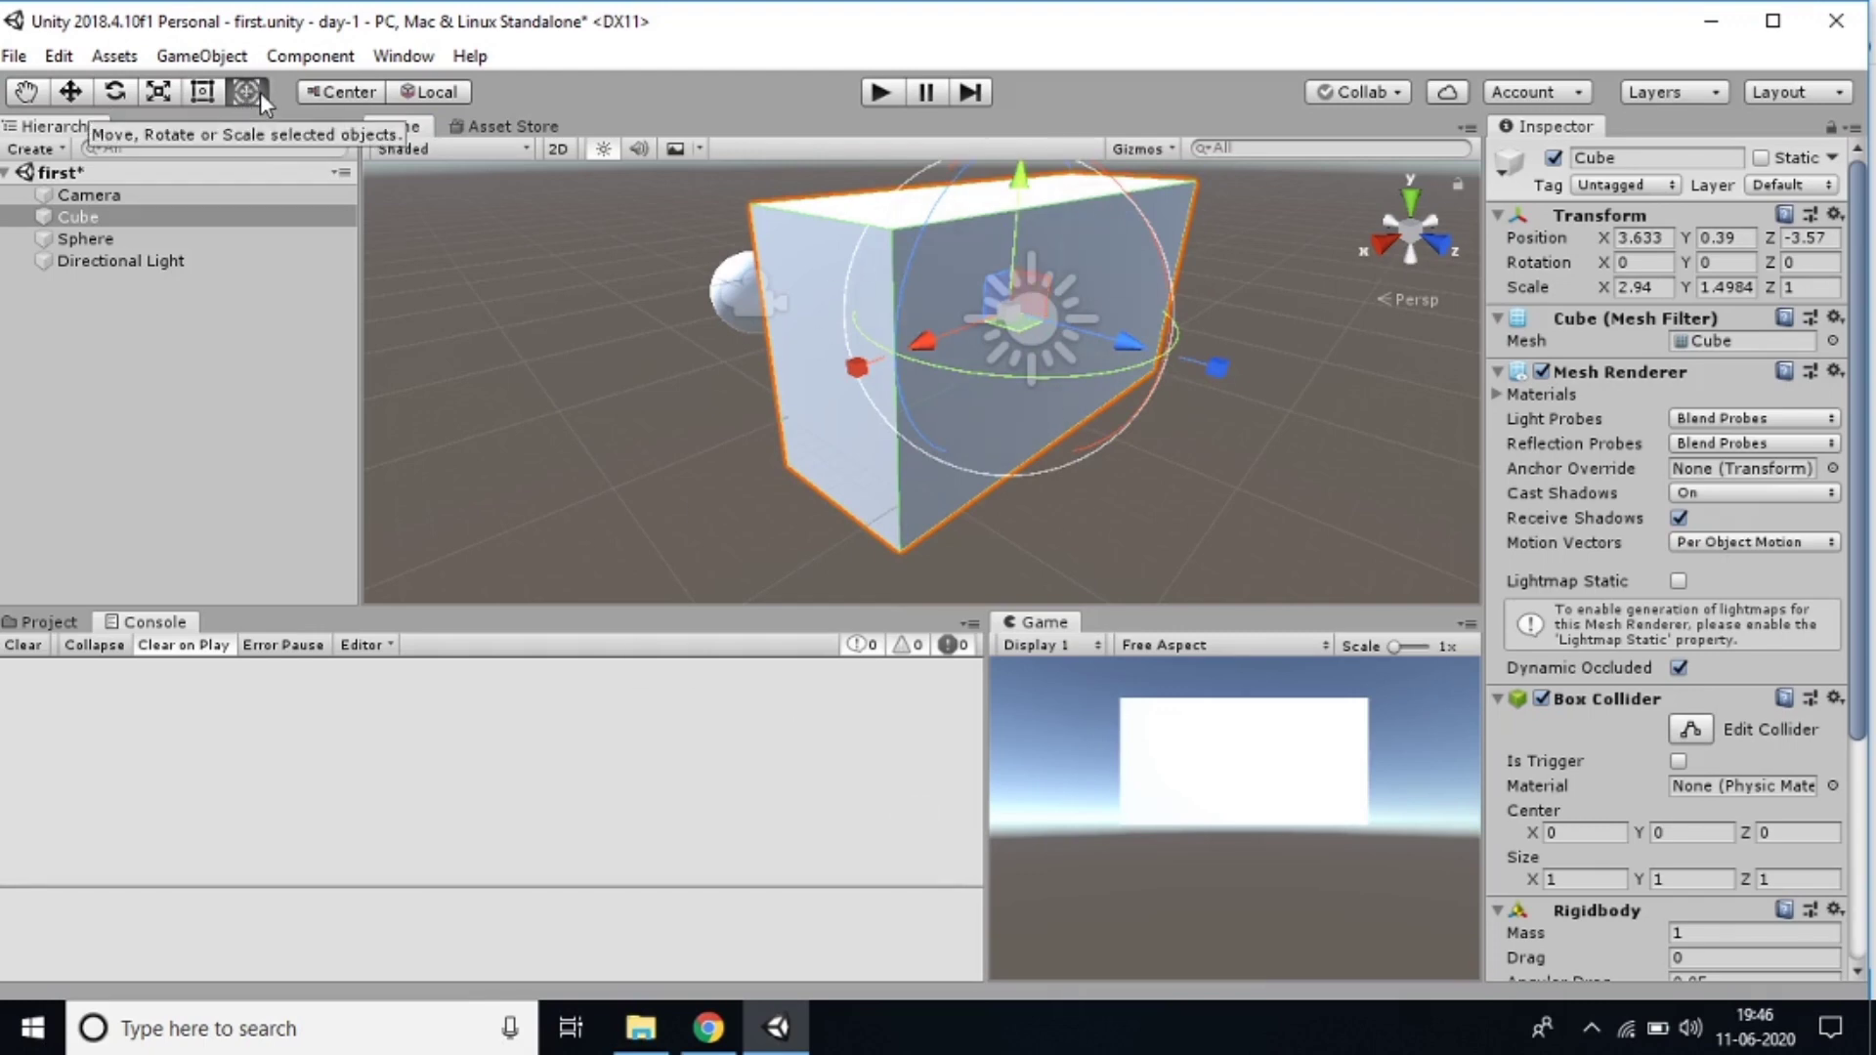
{"action": "left_click", "coordinate": [29, 95]}
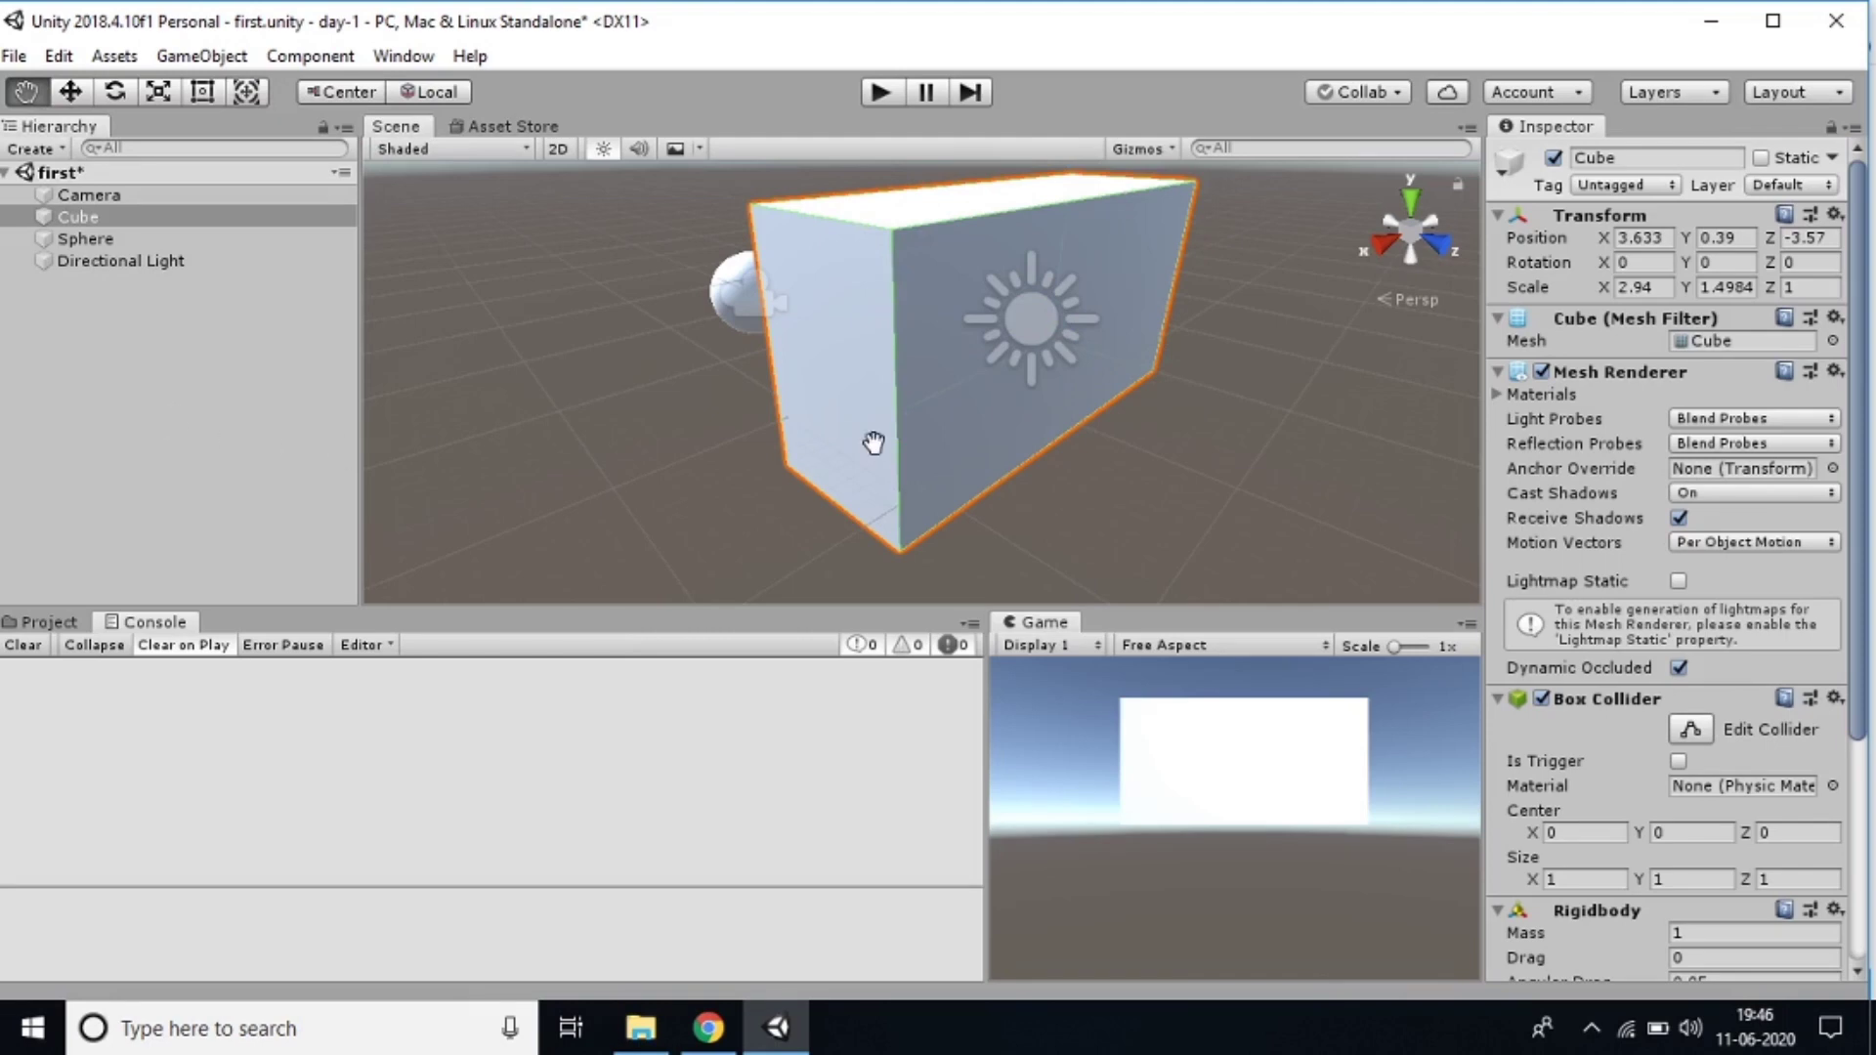
Cycle through the Move, Rotate, Scale, Rect and Transform tools with the Cube selected to compare their gizmos
{"action": "key", "text": "w"}
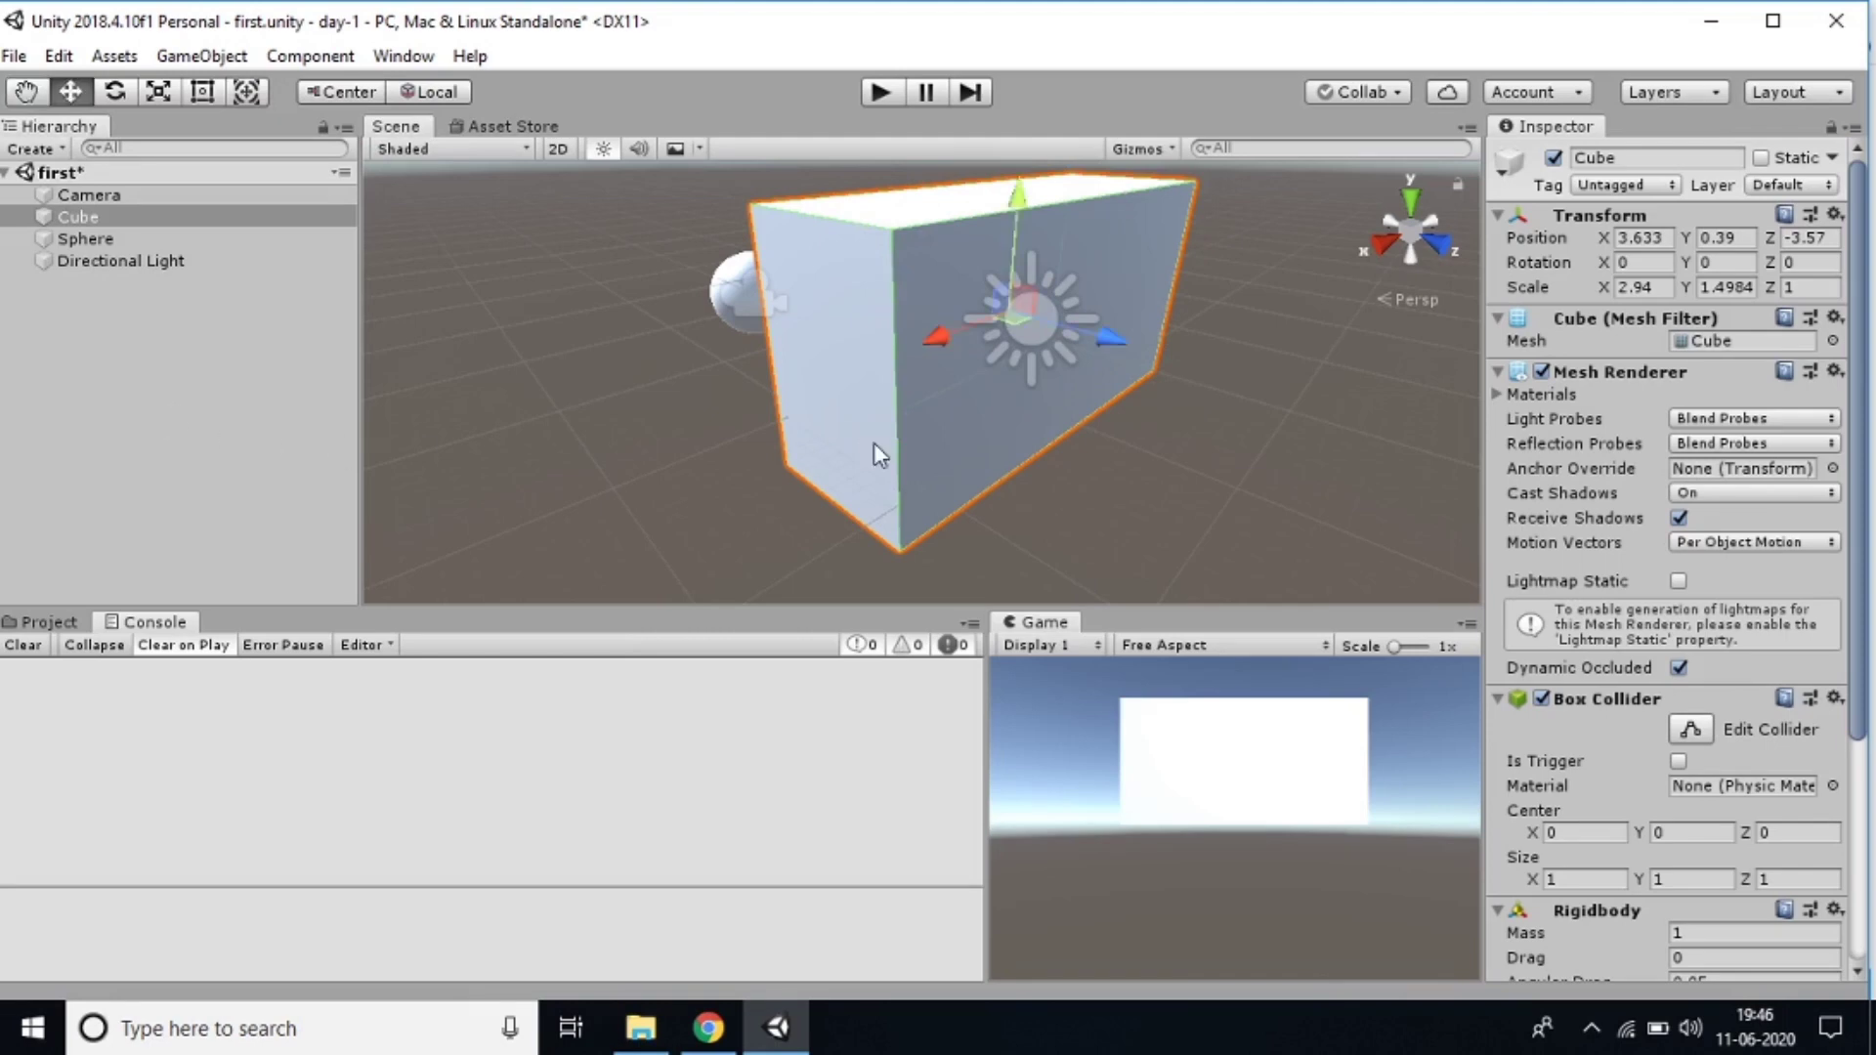
{"action": "key", "text": "e"}
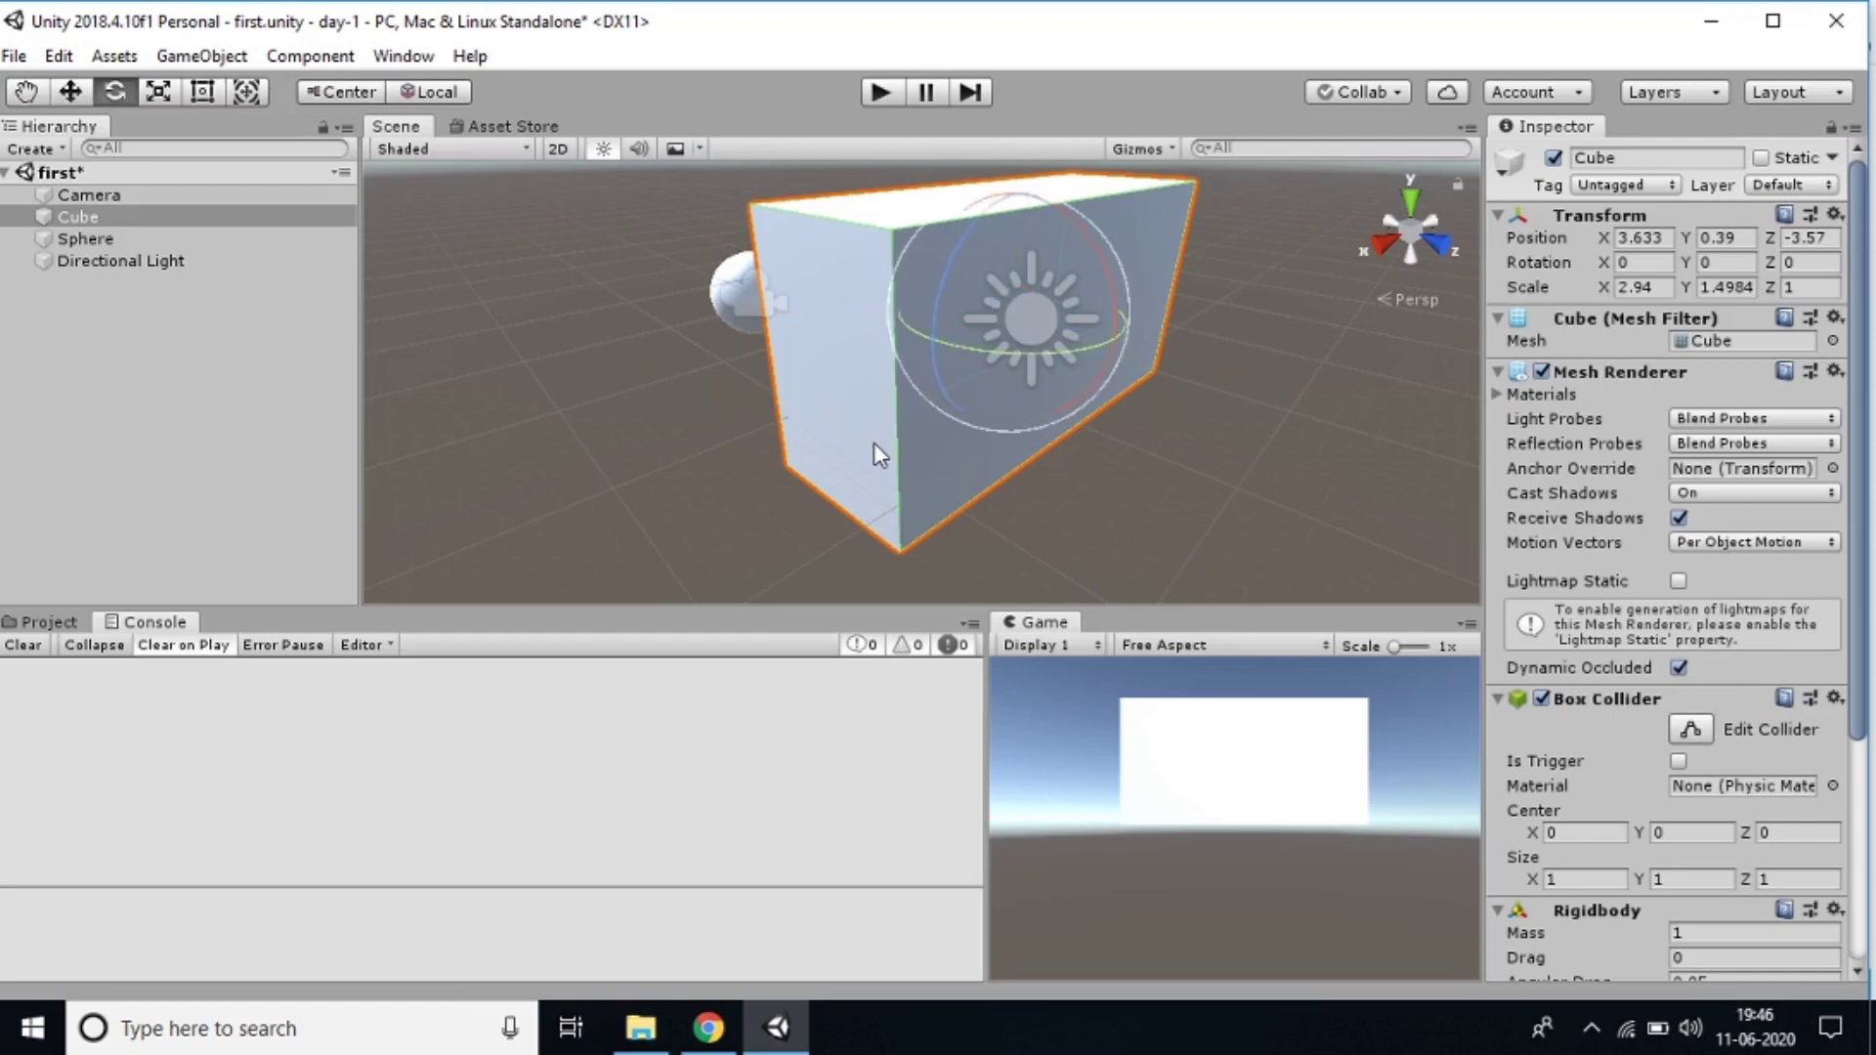
{"action": "key", "text": "r"}
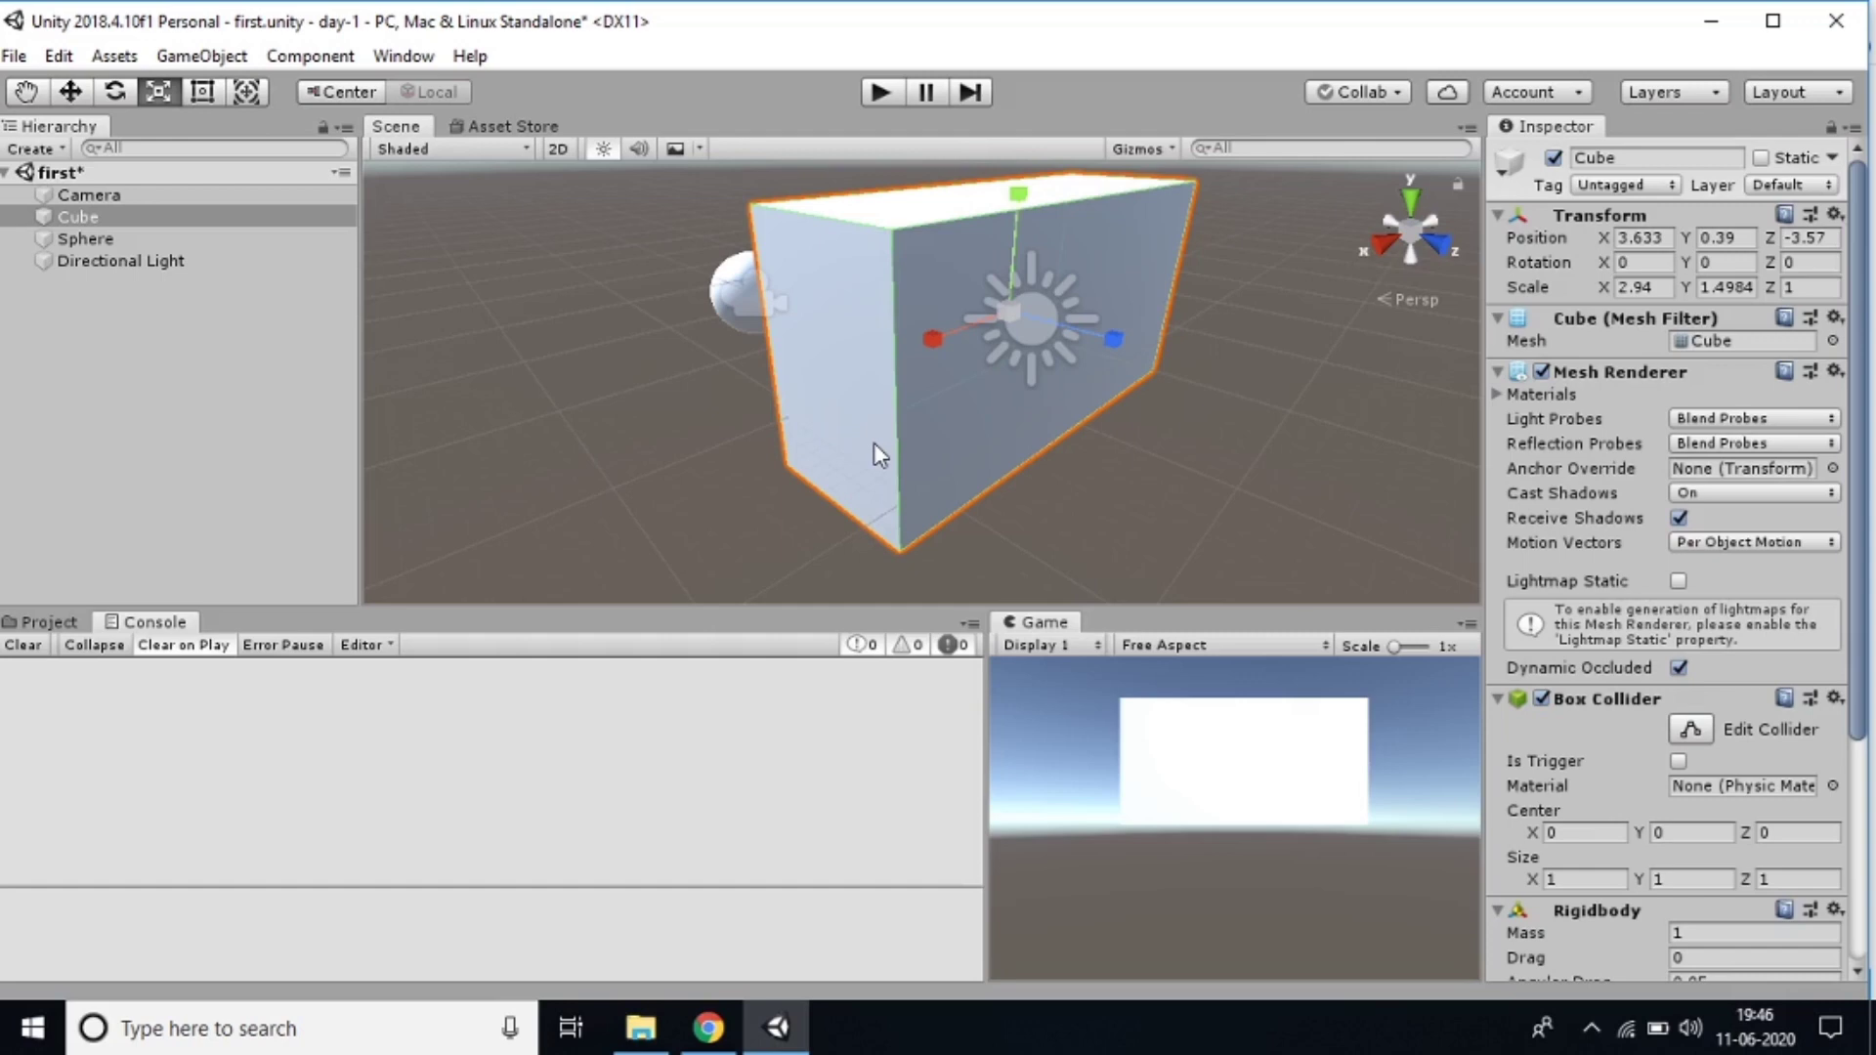
{"action": "key", "text": "t"}
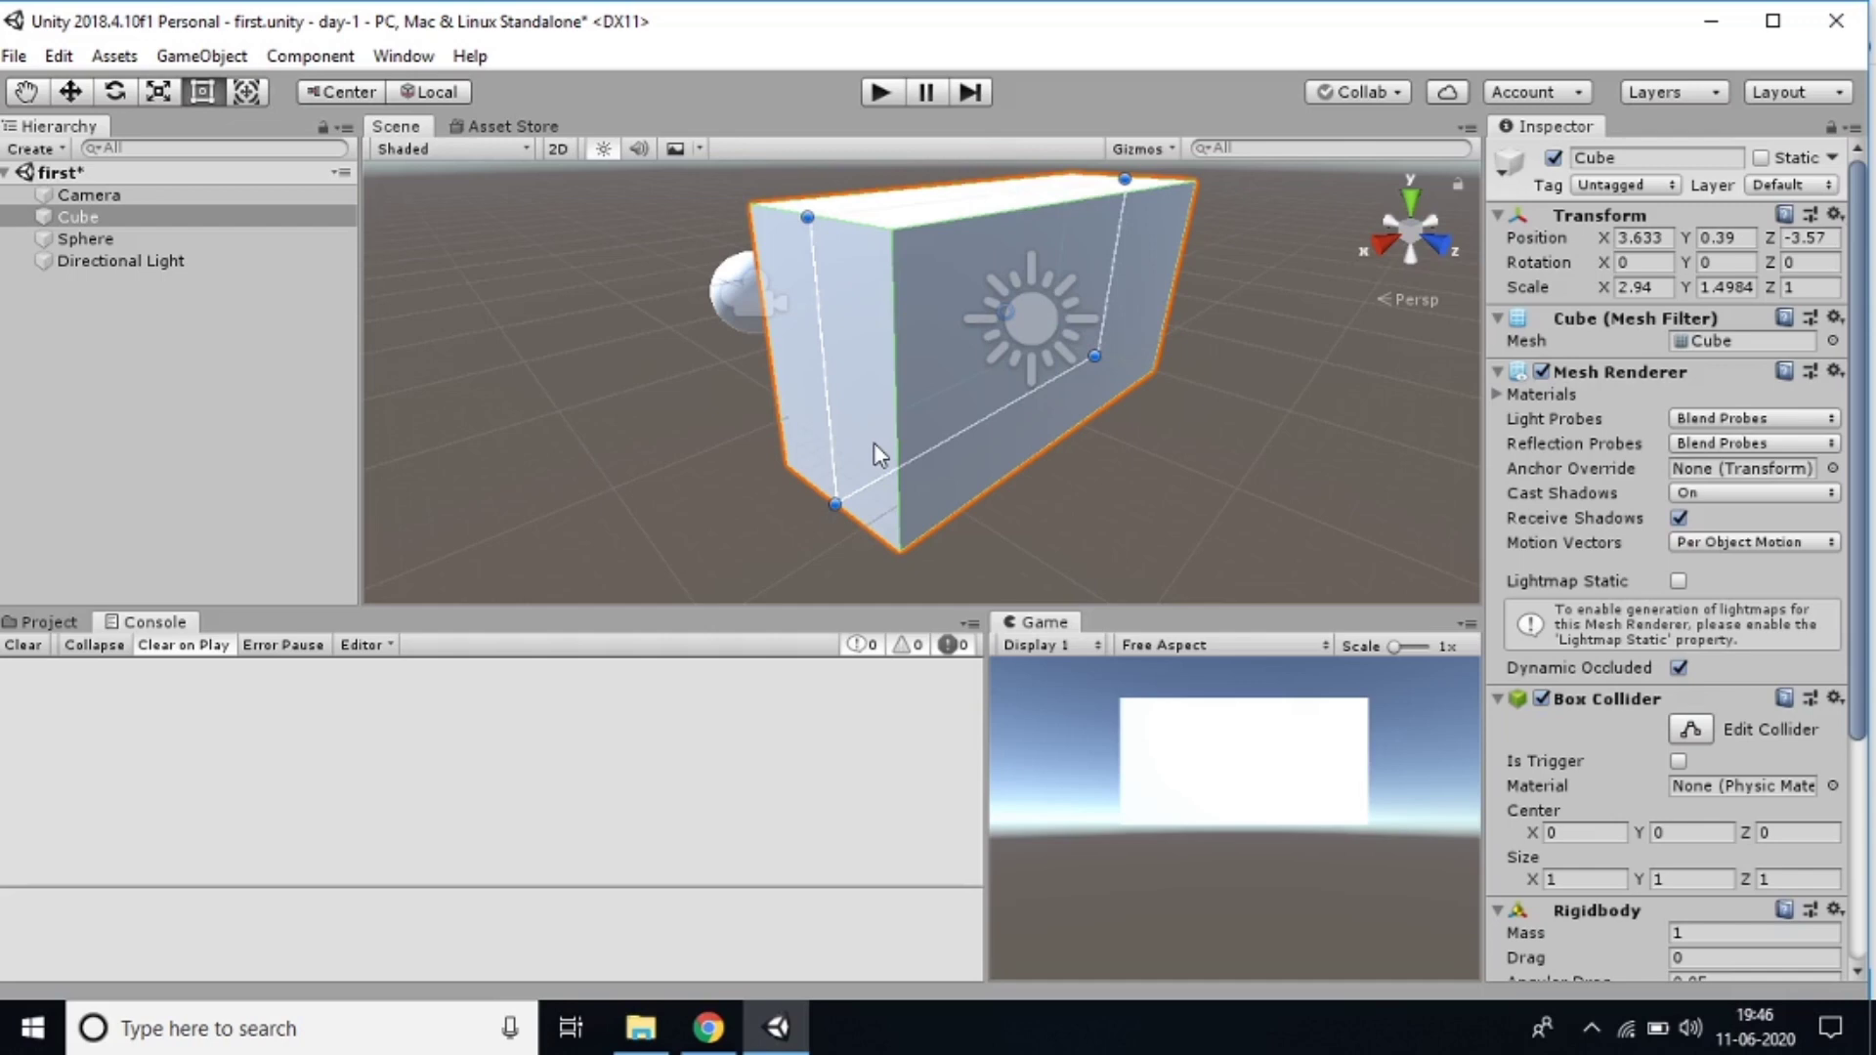
{"action": "key", "text": "y"}
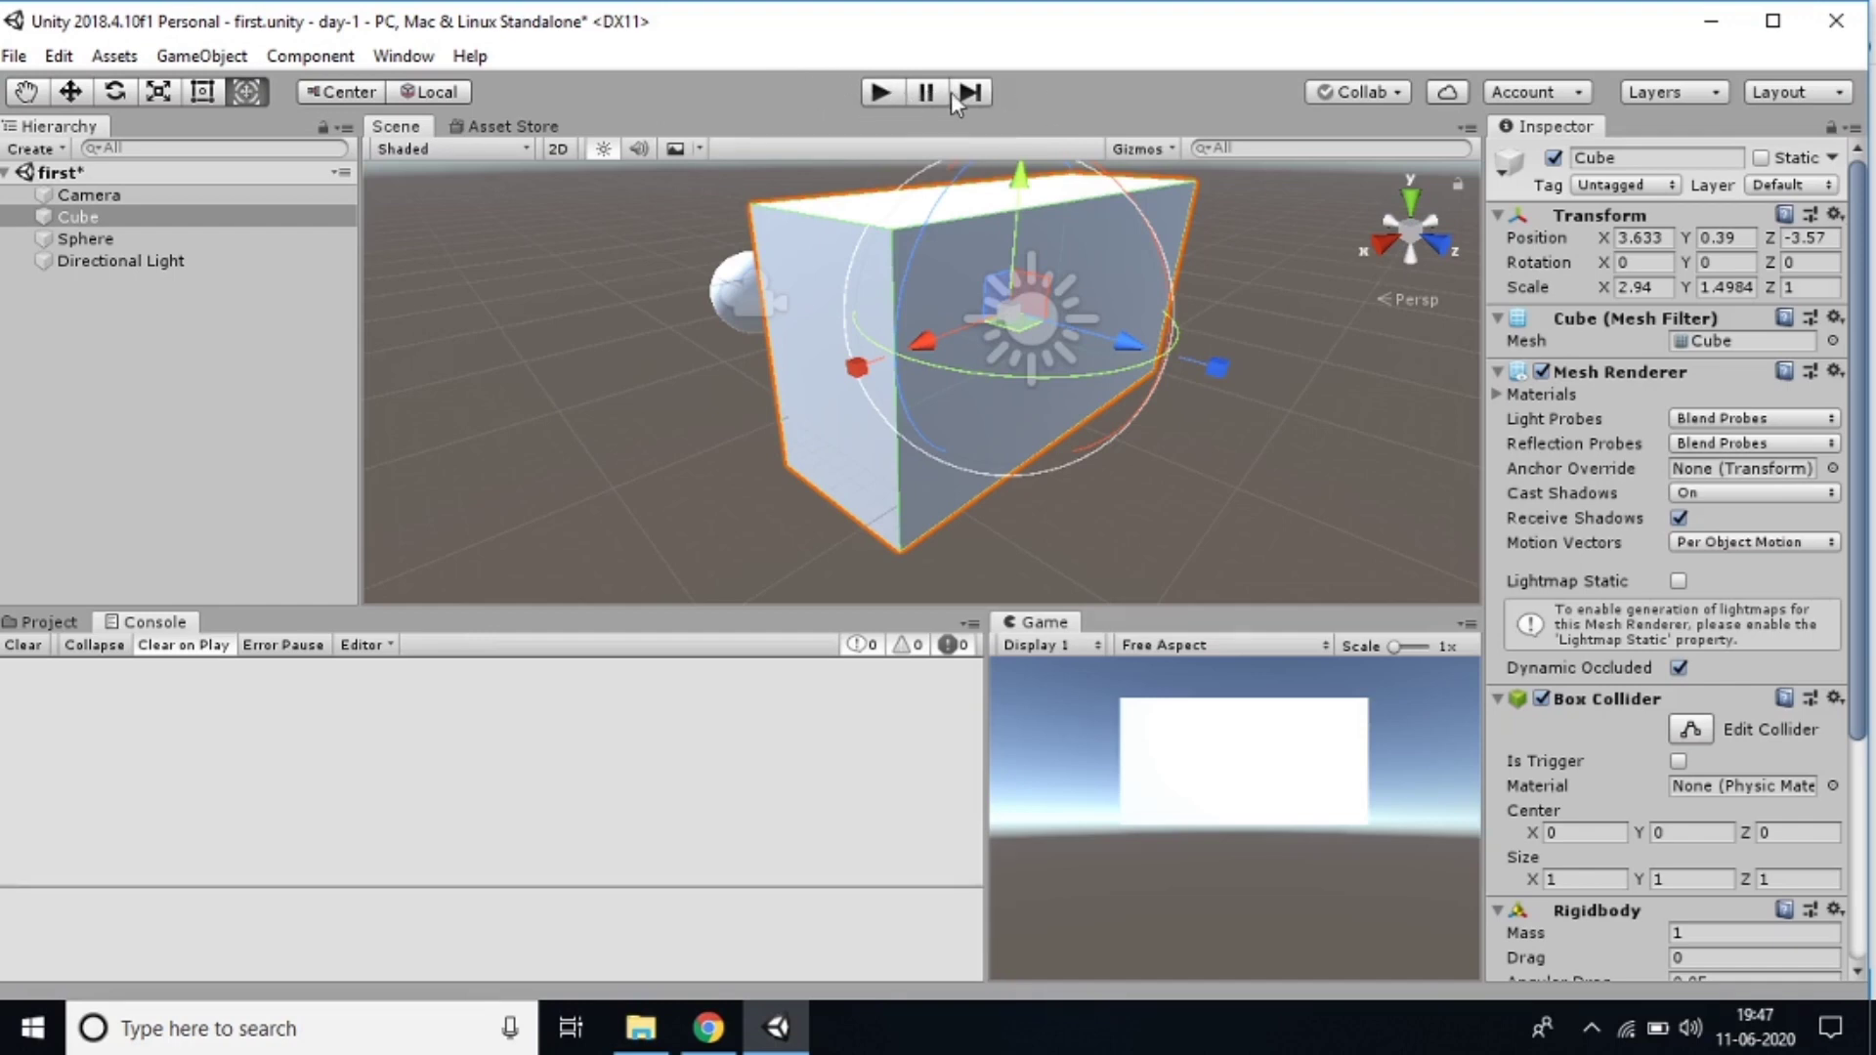
Check the available layers and editor layouts, and dock the Game view directly beneath the Scene view
{"action": "left_click", "coordinate": [1656, 93]}
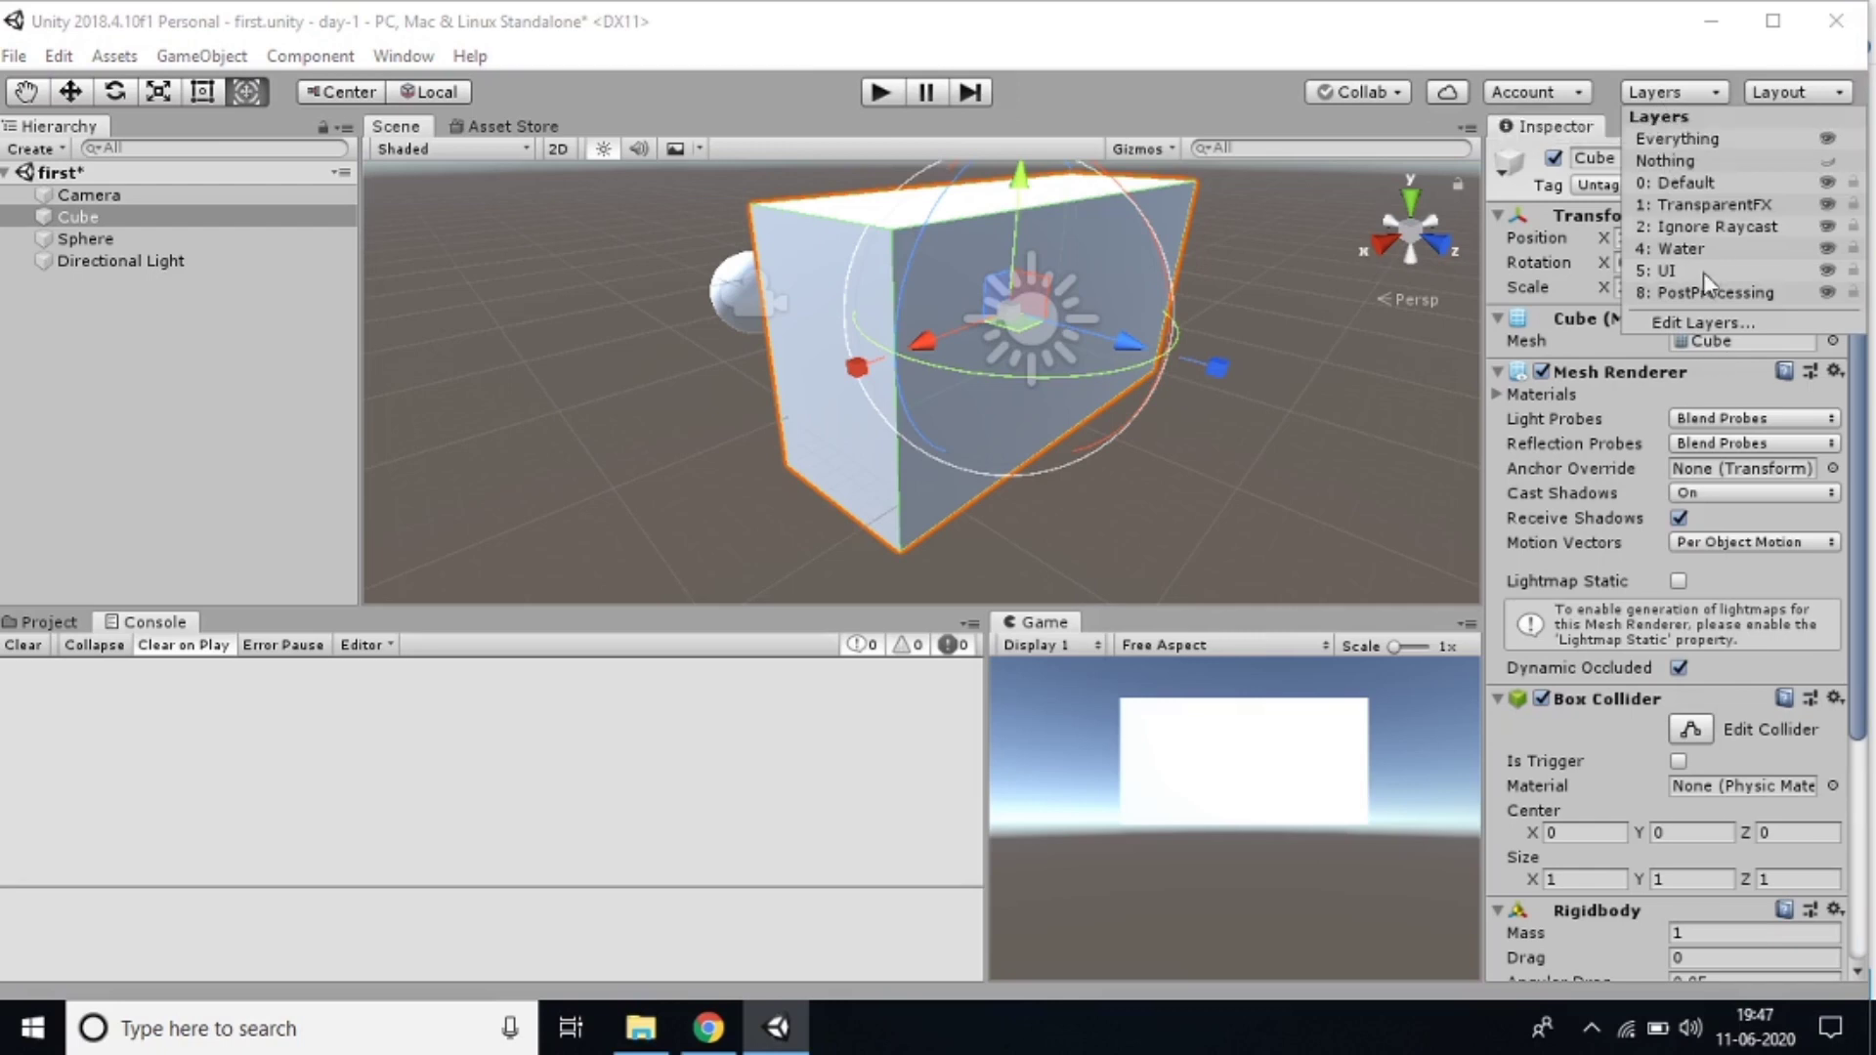
{"action": "left_click", "coordinate": [1781, 93]}
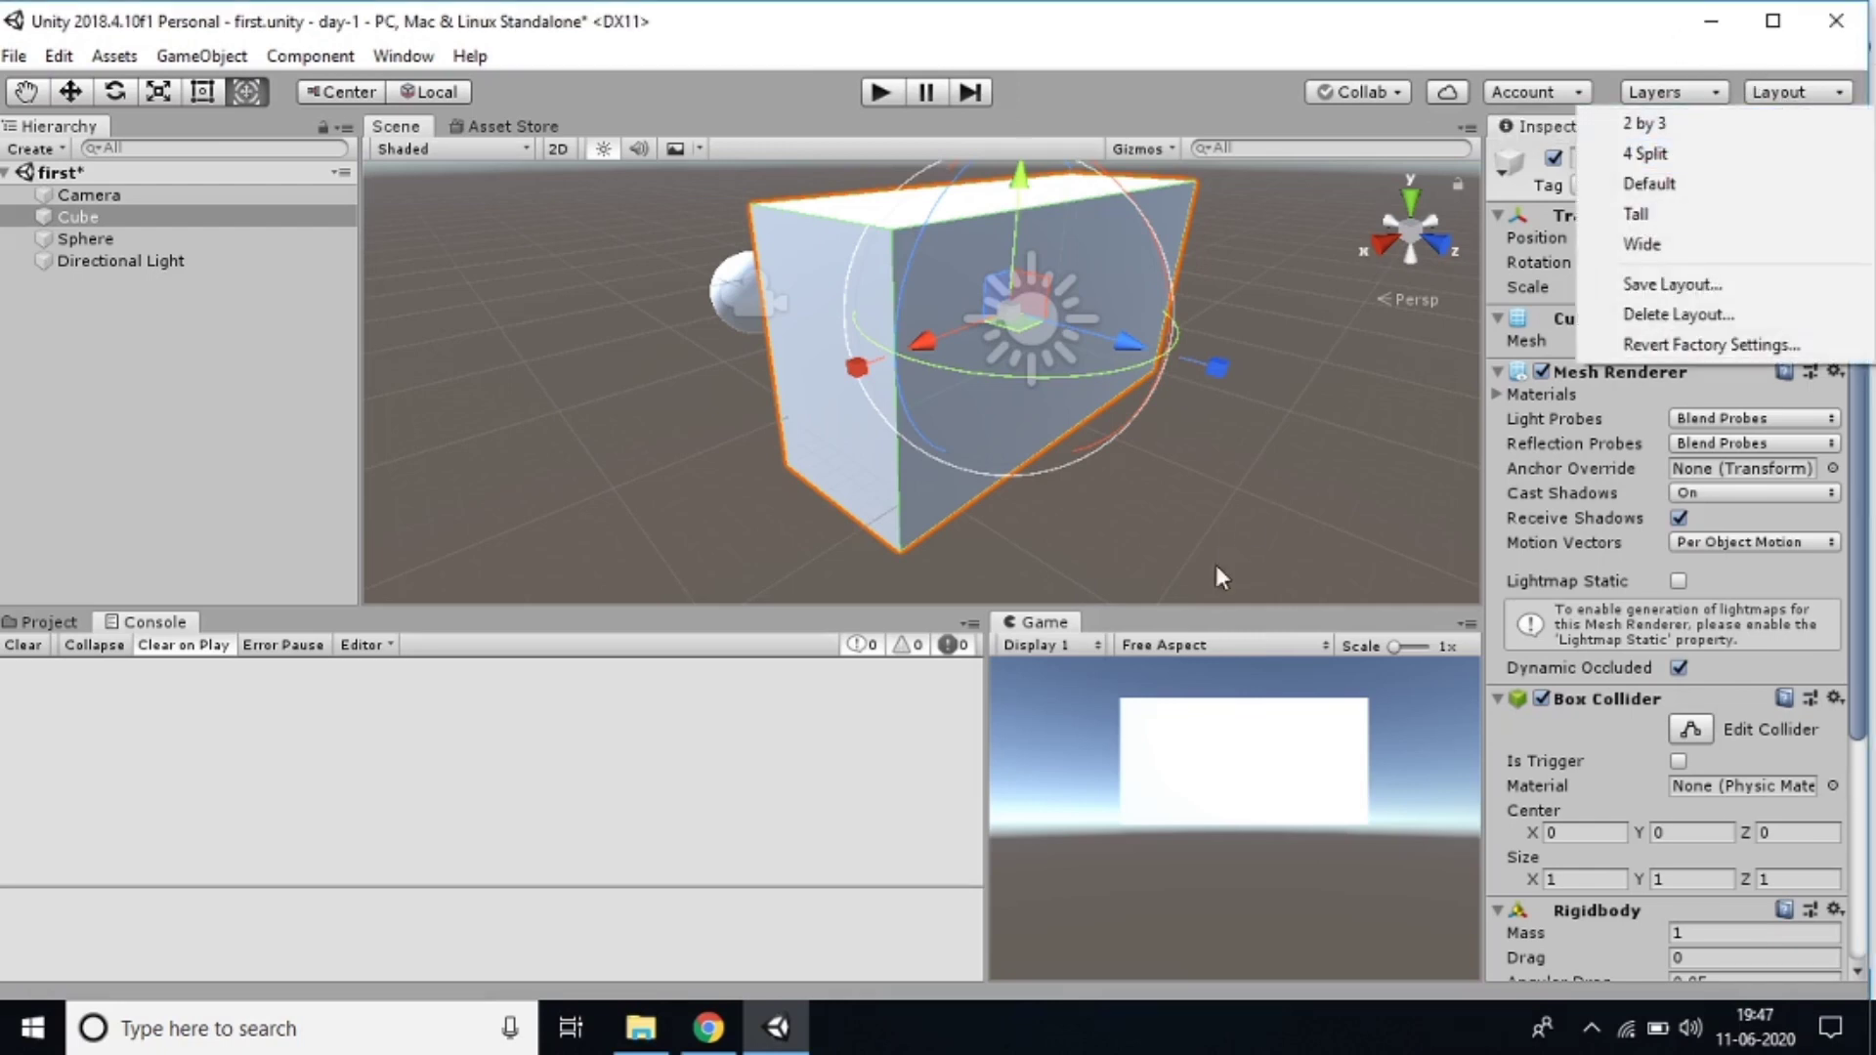
{"action": "left_click", "coordinate": [1028, 630]}
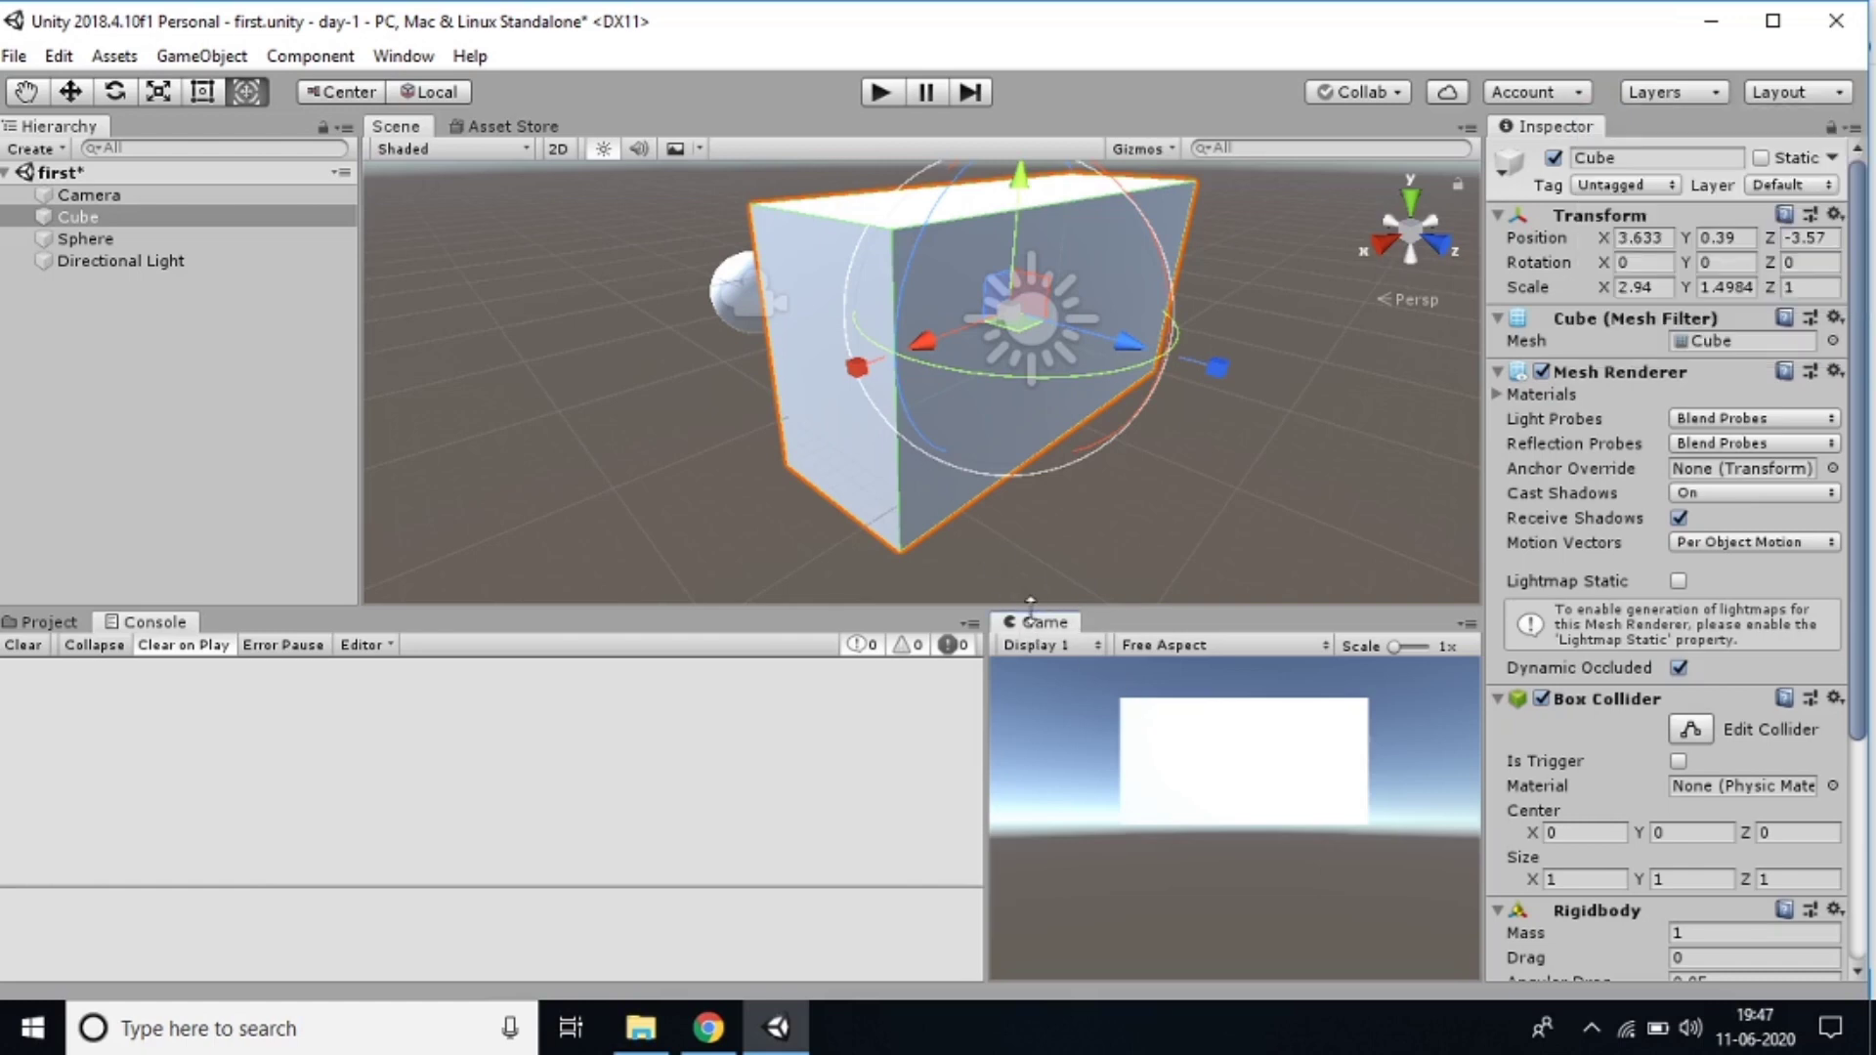
{"action": "left_click_drag", "start_coordinate": [1043, 635], "coordinate": [1043, 561]}
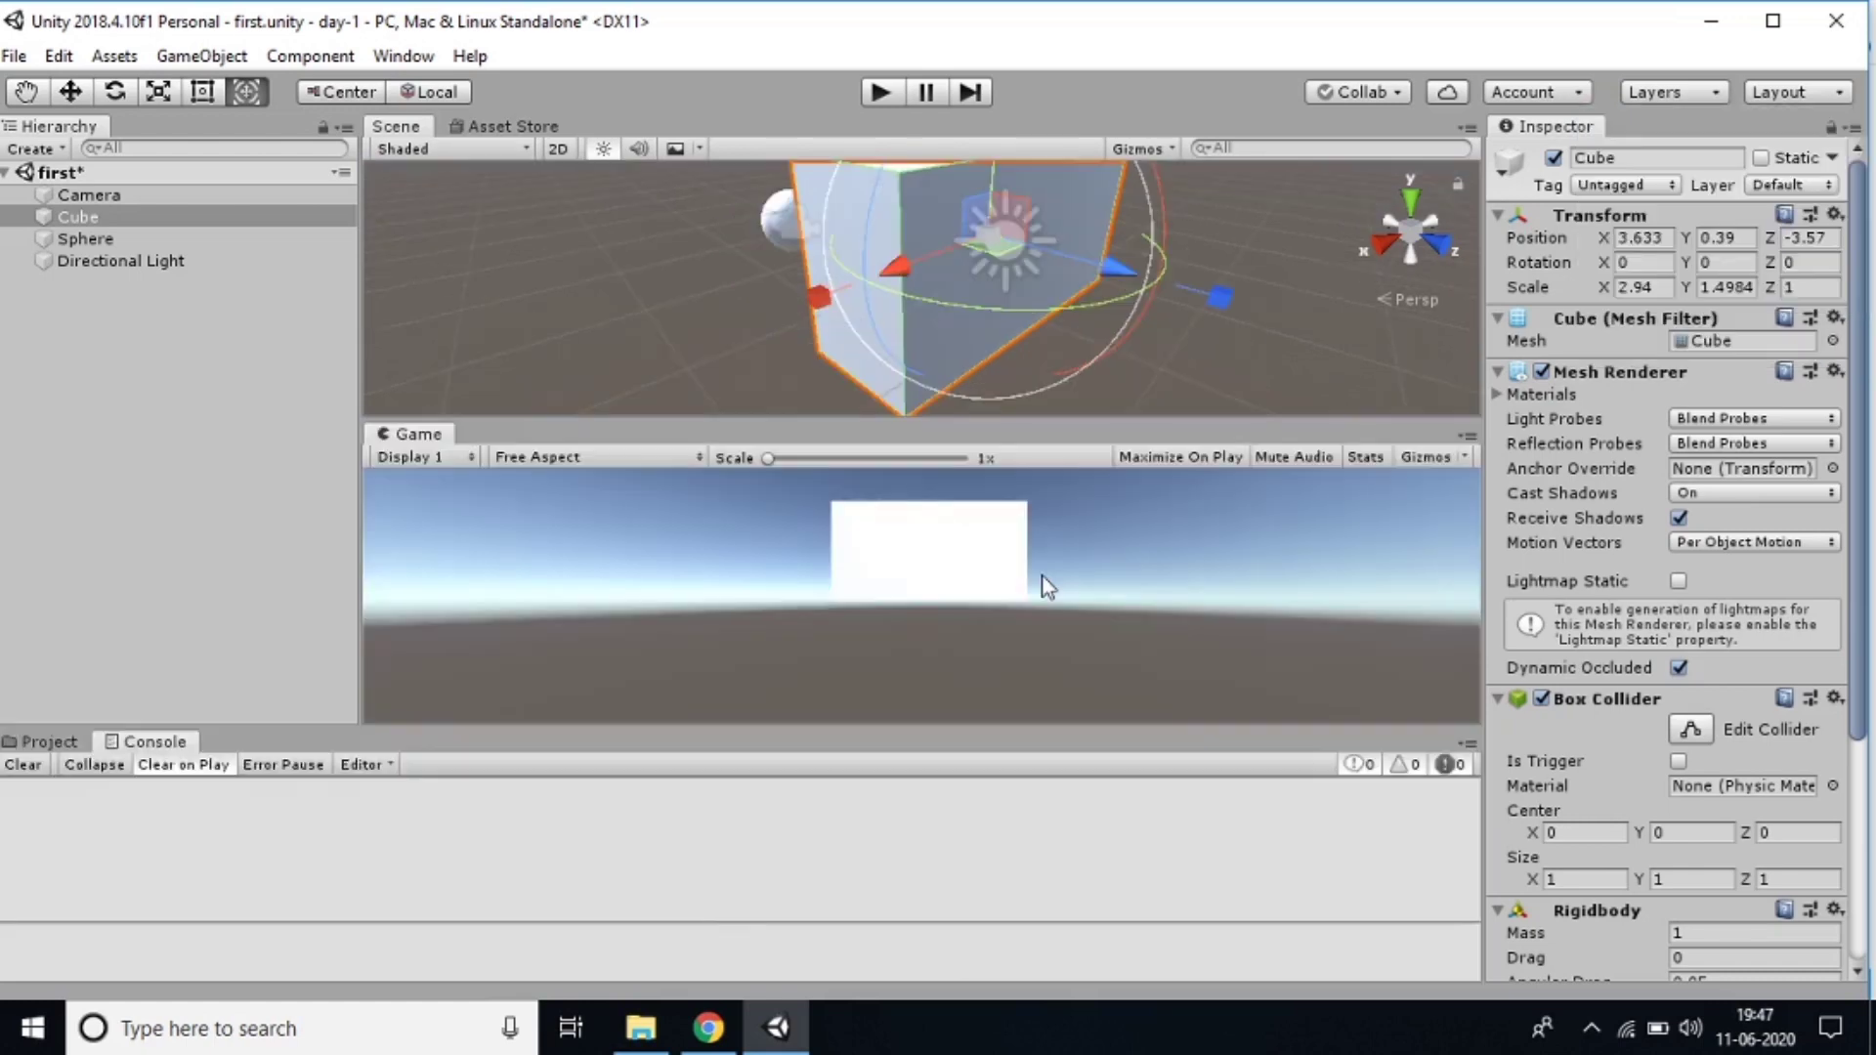
Switch the editor to the Default layout and dock the Game view beside the Project window
{"action": "left_click", "coordinate": [1799, 96]}
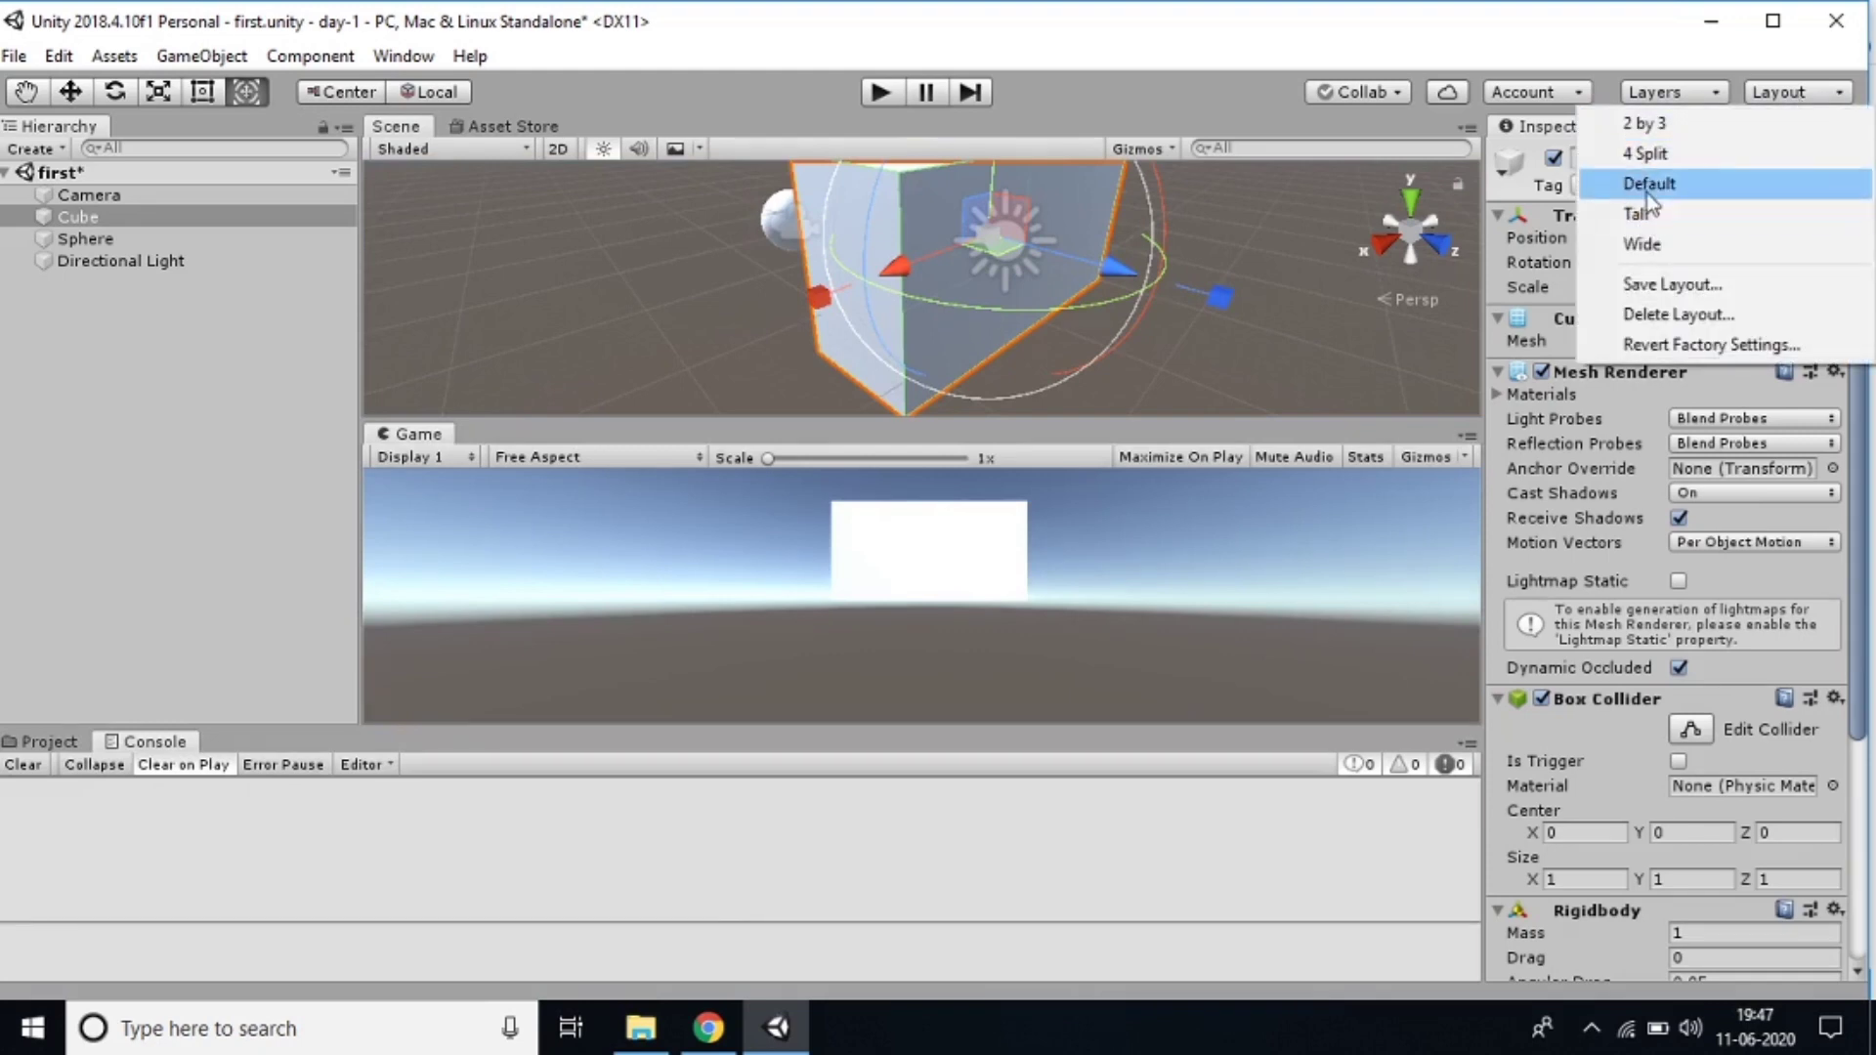
{"action": "left_click", "coordinate": [1643, 191]}
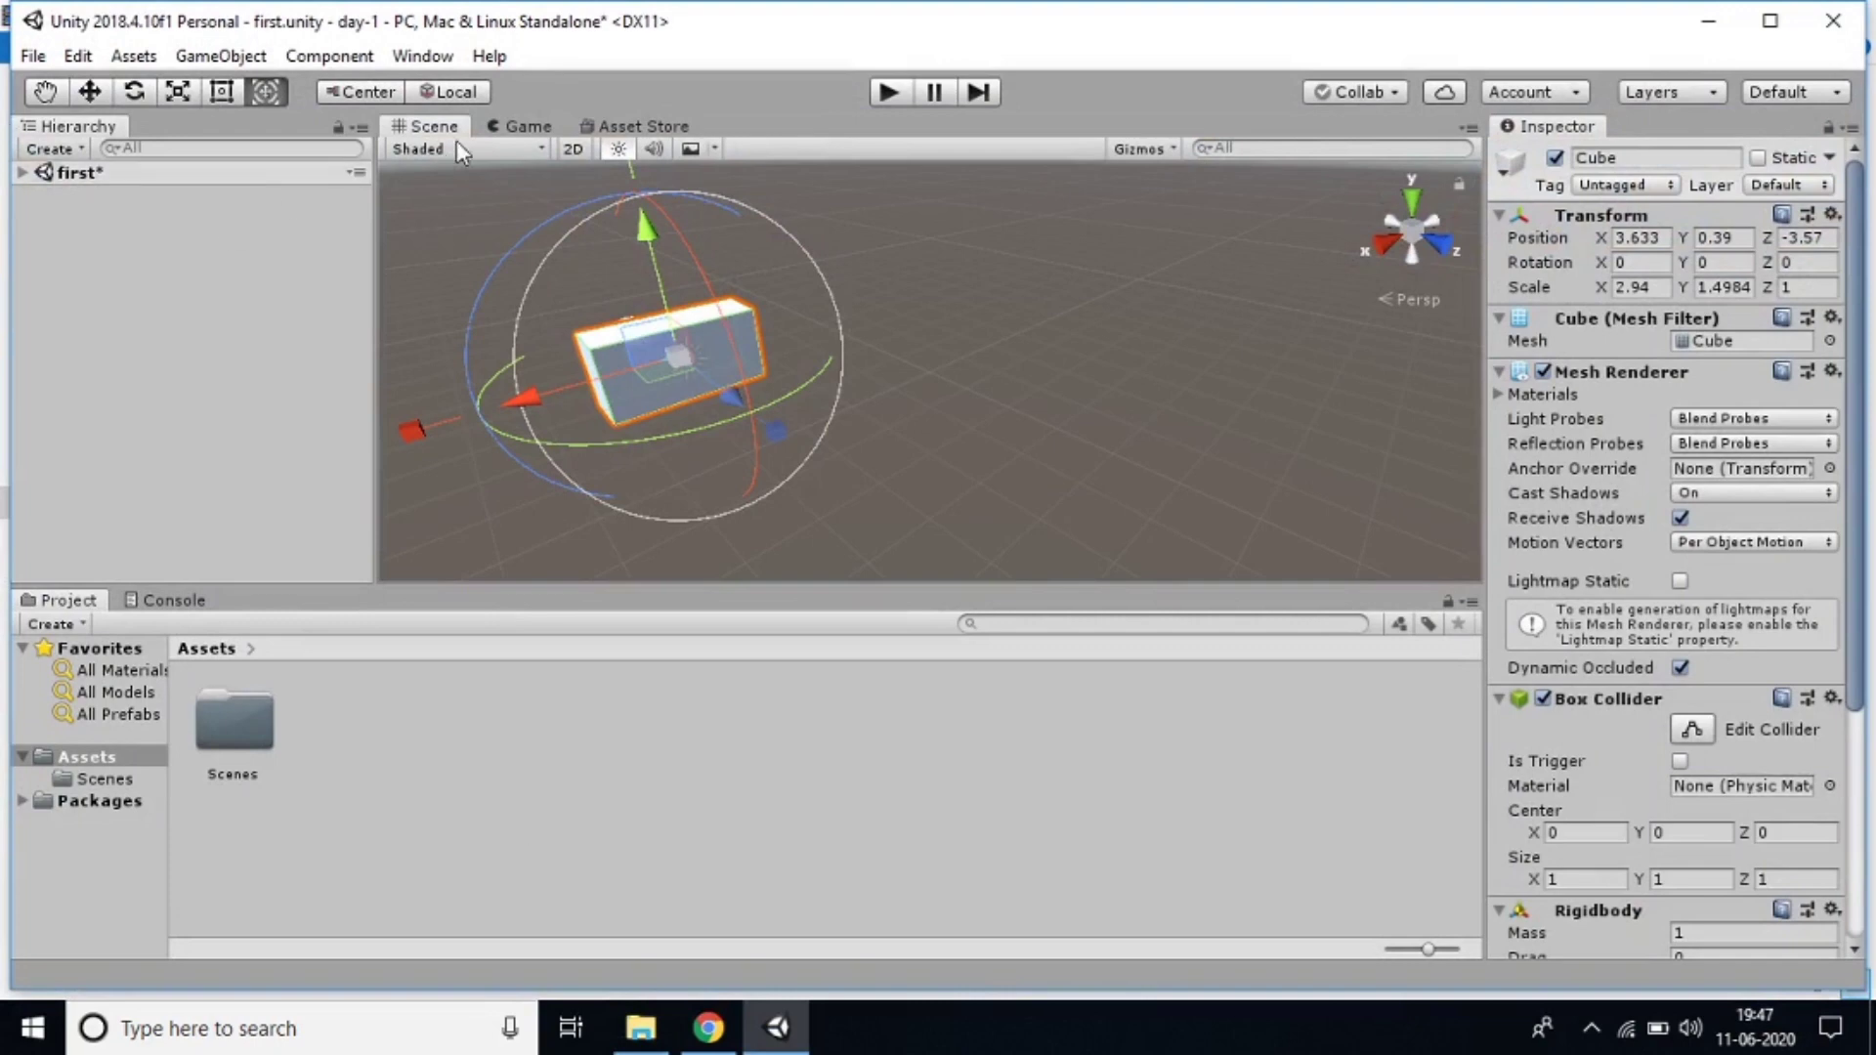
{"action": "left_click_drag", "start_coordinate": [519, 126], "coordinate": [1084, 753]}
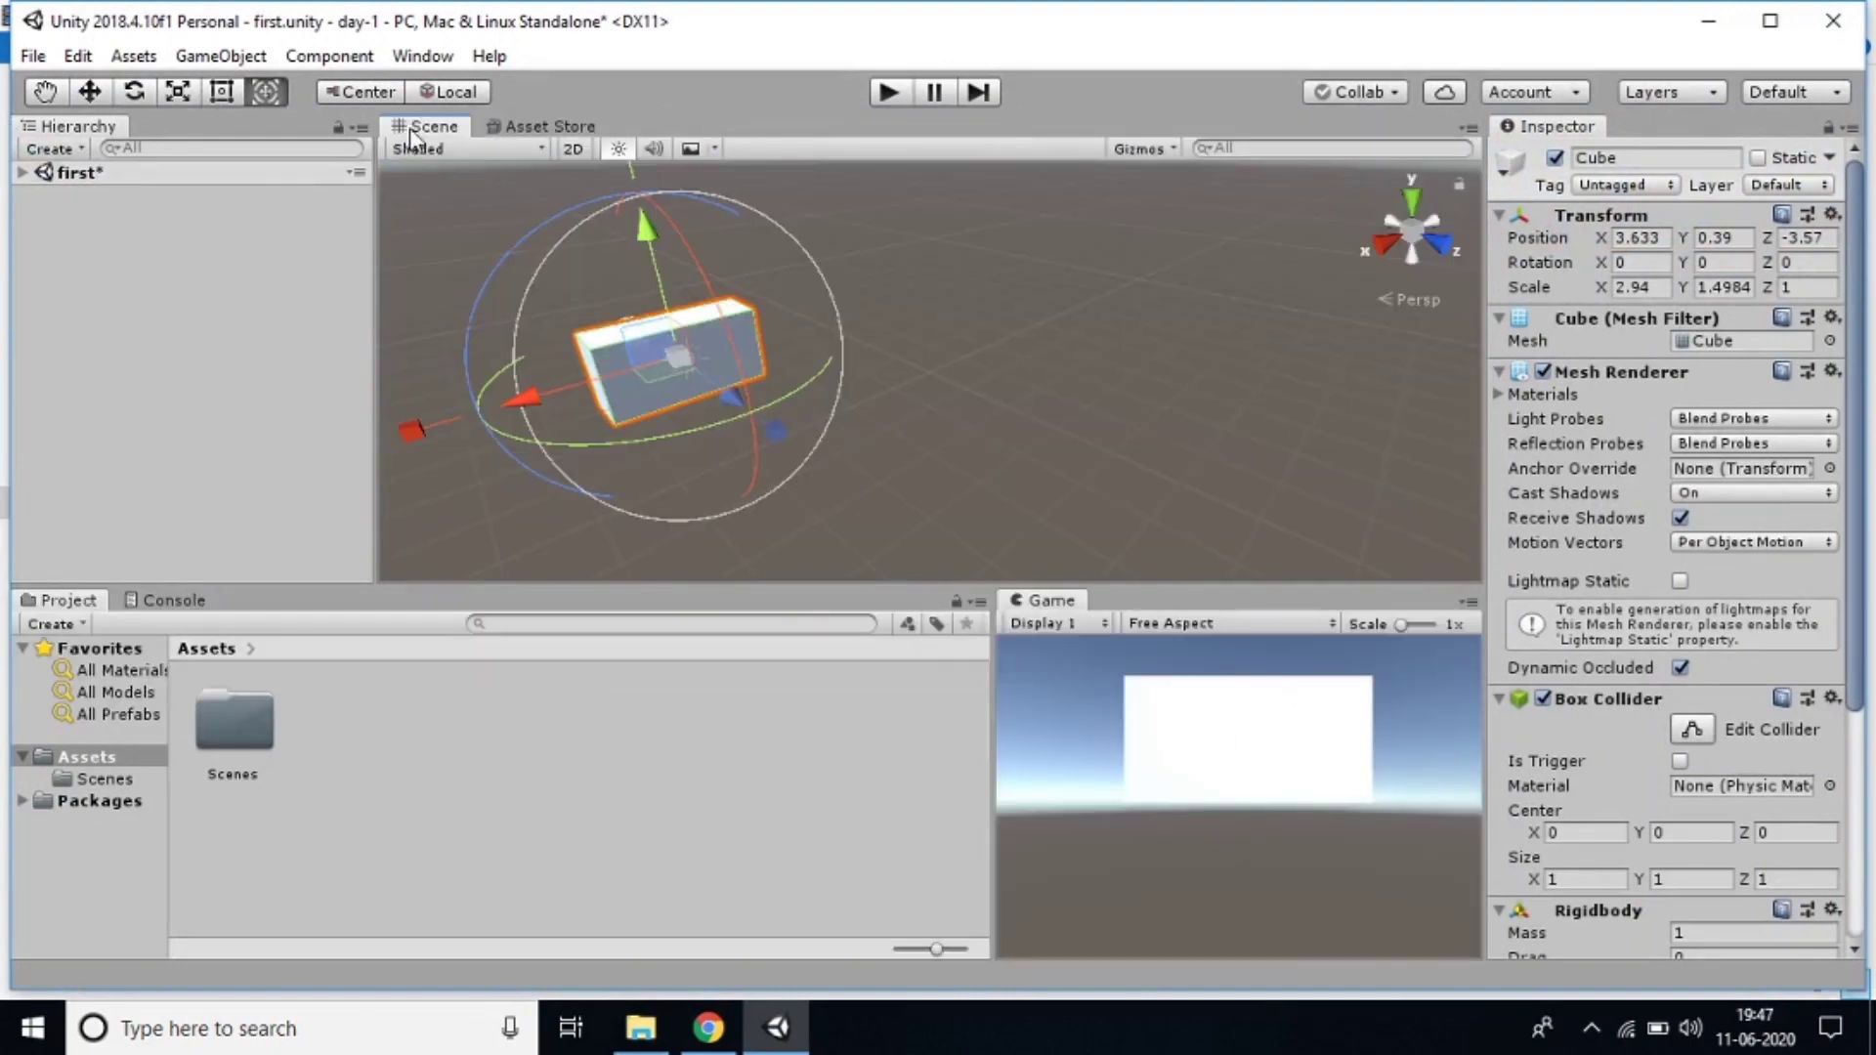
Disable Use Gravity on the Cube's Rigidbody, running and stopping the game before and after the change
{"action": "left_click", "coordinate": [877, 93]}
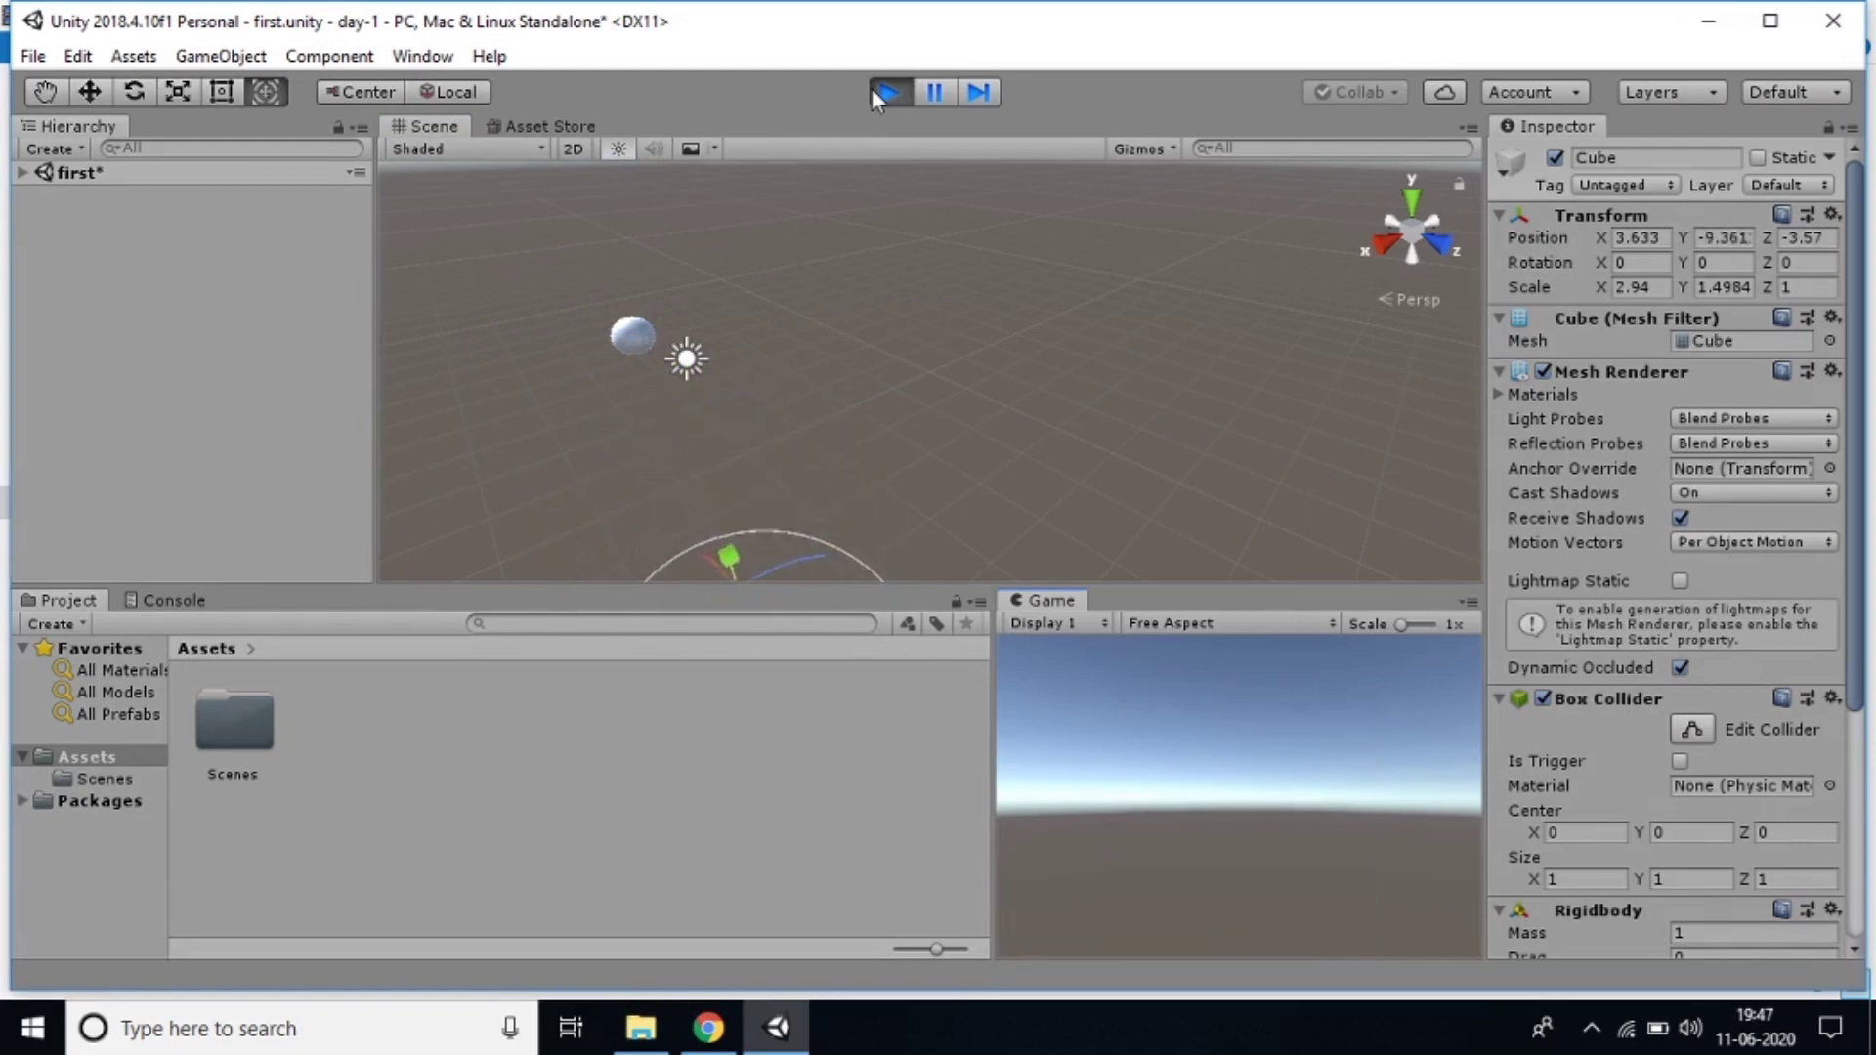
{"action": "left_click", "coordinate": [878, 94]}
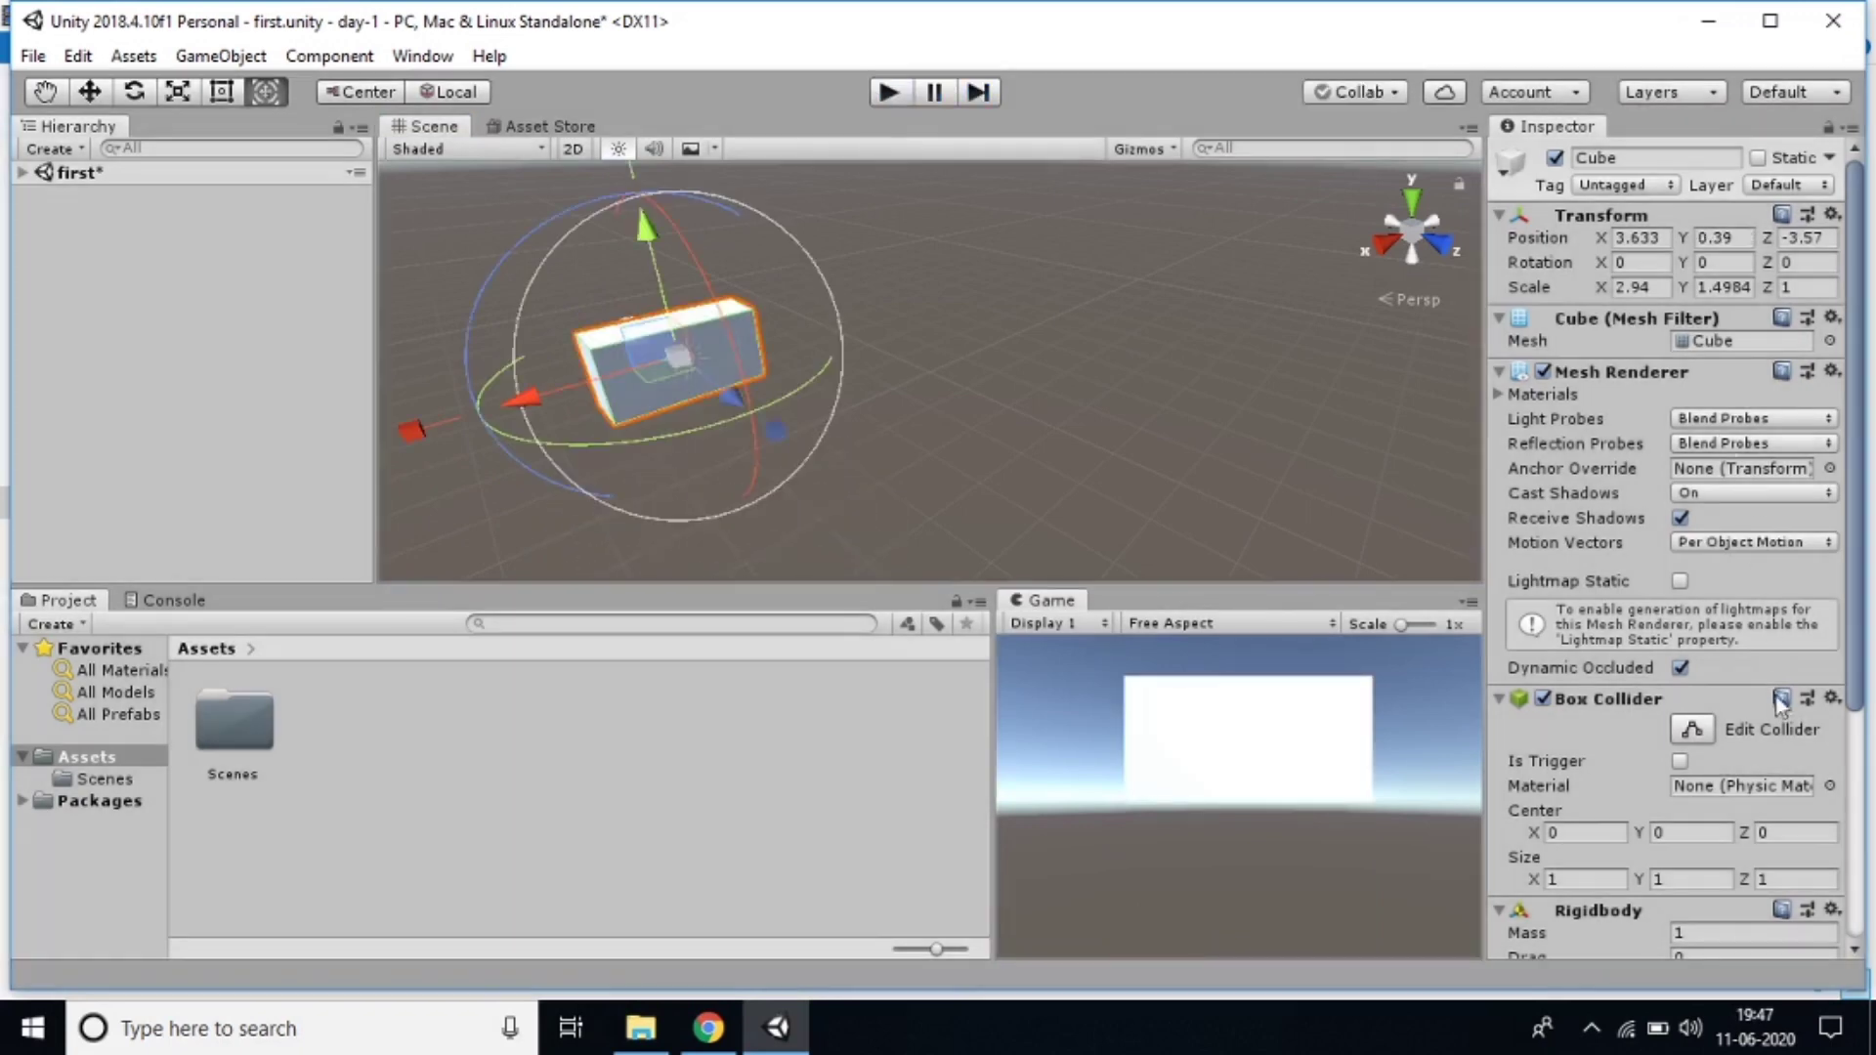
{"action": "scroll", "coordinate": [1773, 718], "scroll_direction": "down", "scroll_amount": 5}
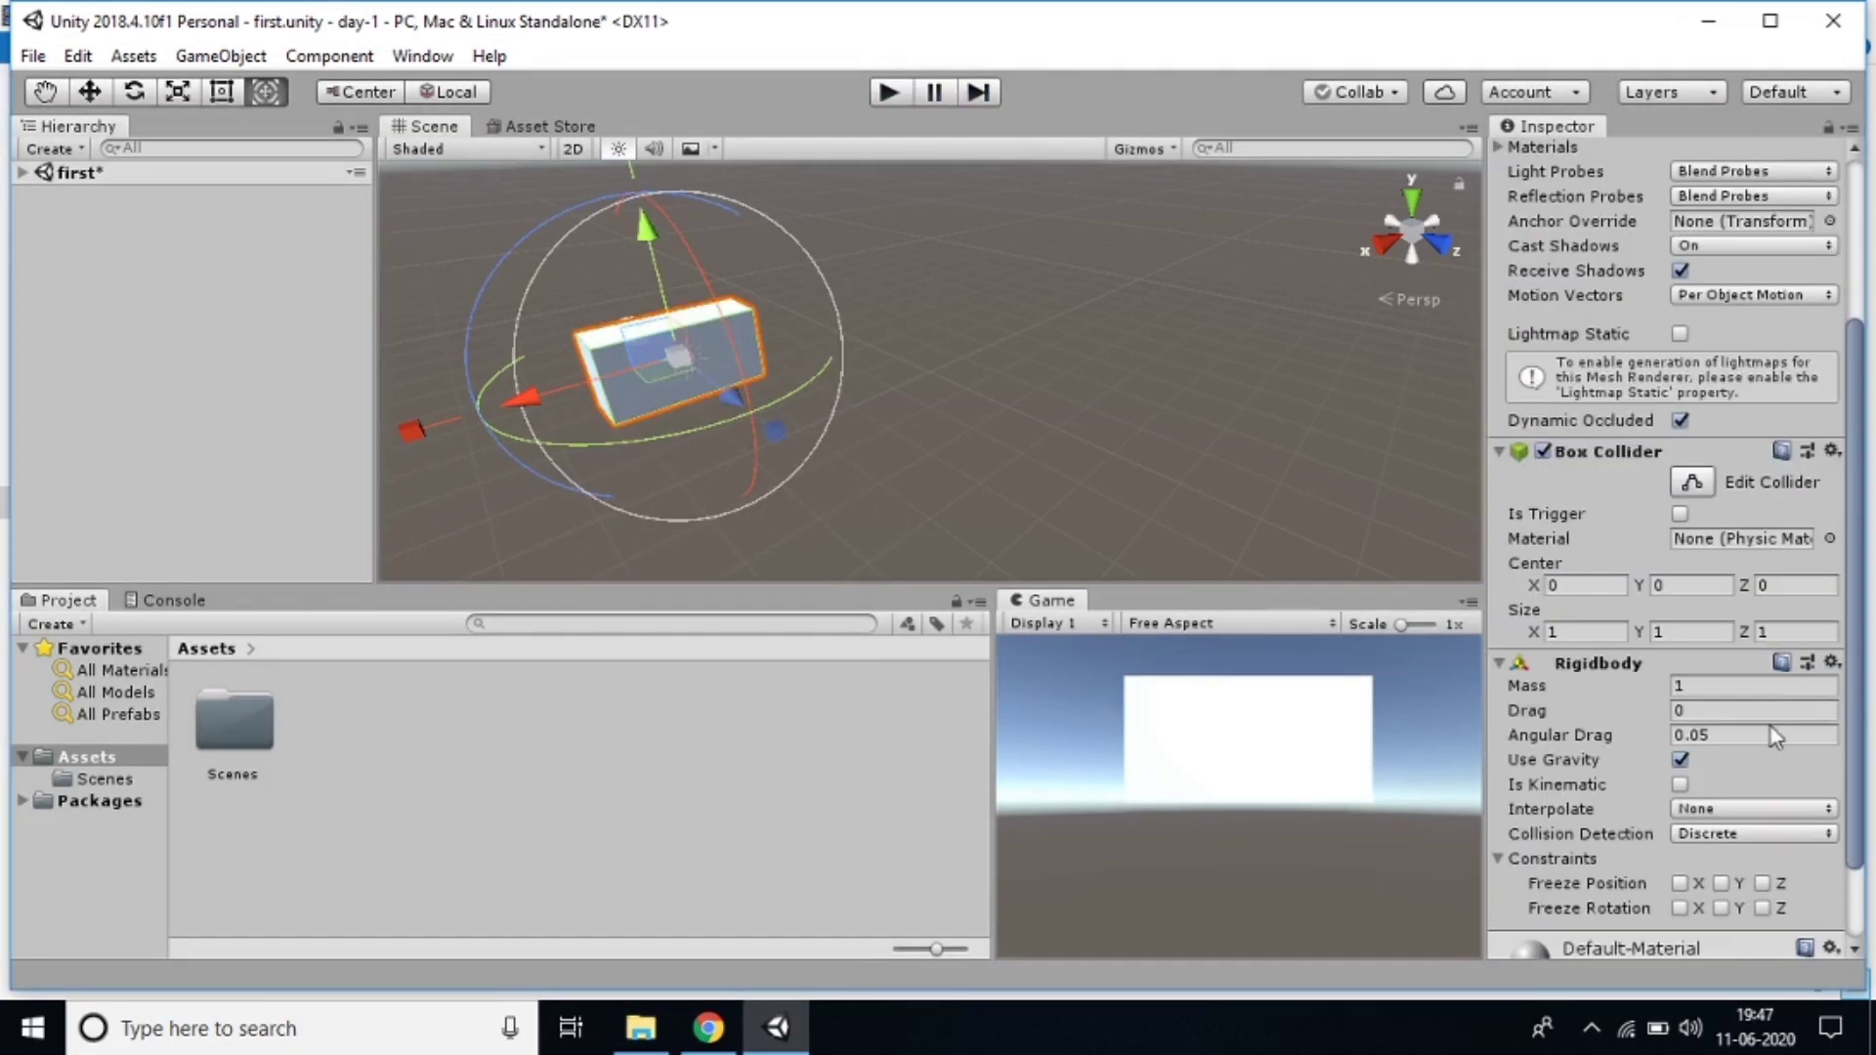
{"action": "left_click", "coordinate": [1679, 761]}
{"action": "left_click", "coordinate": [890, 91]}
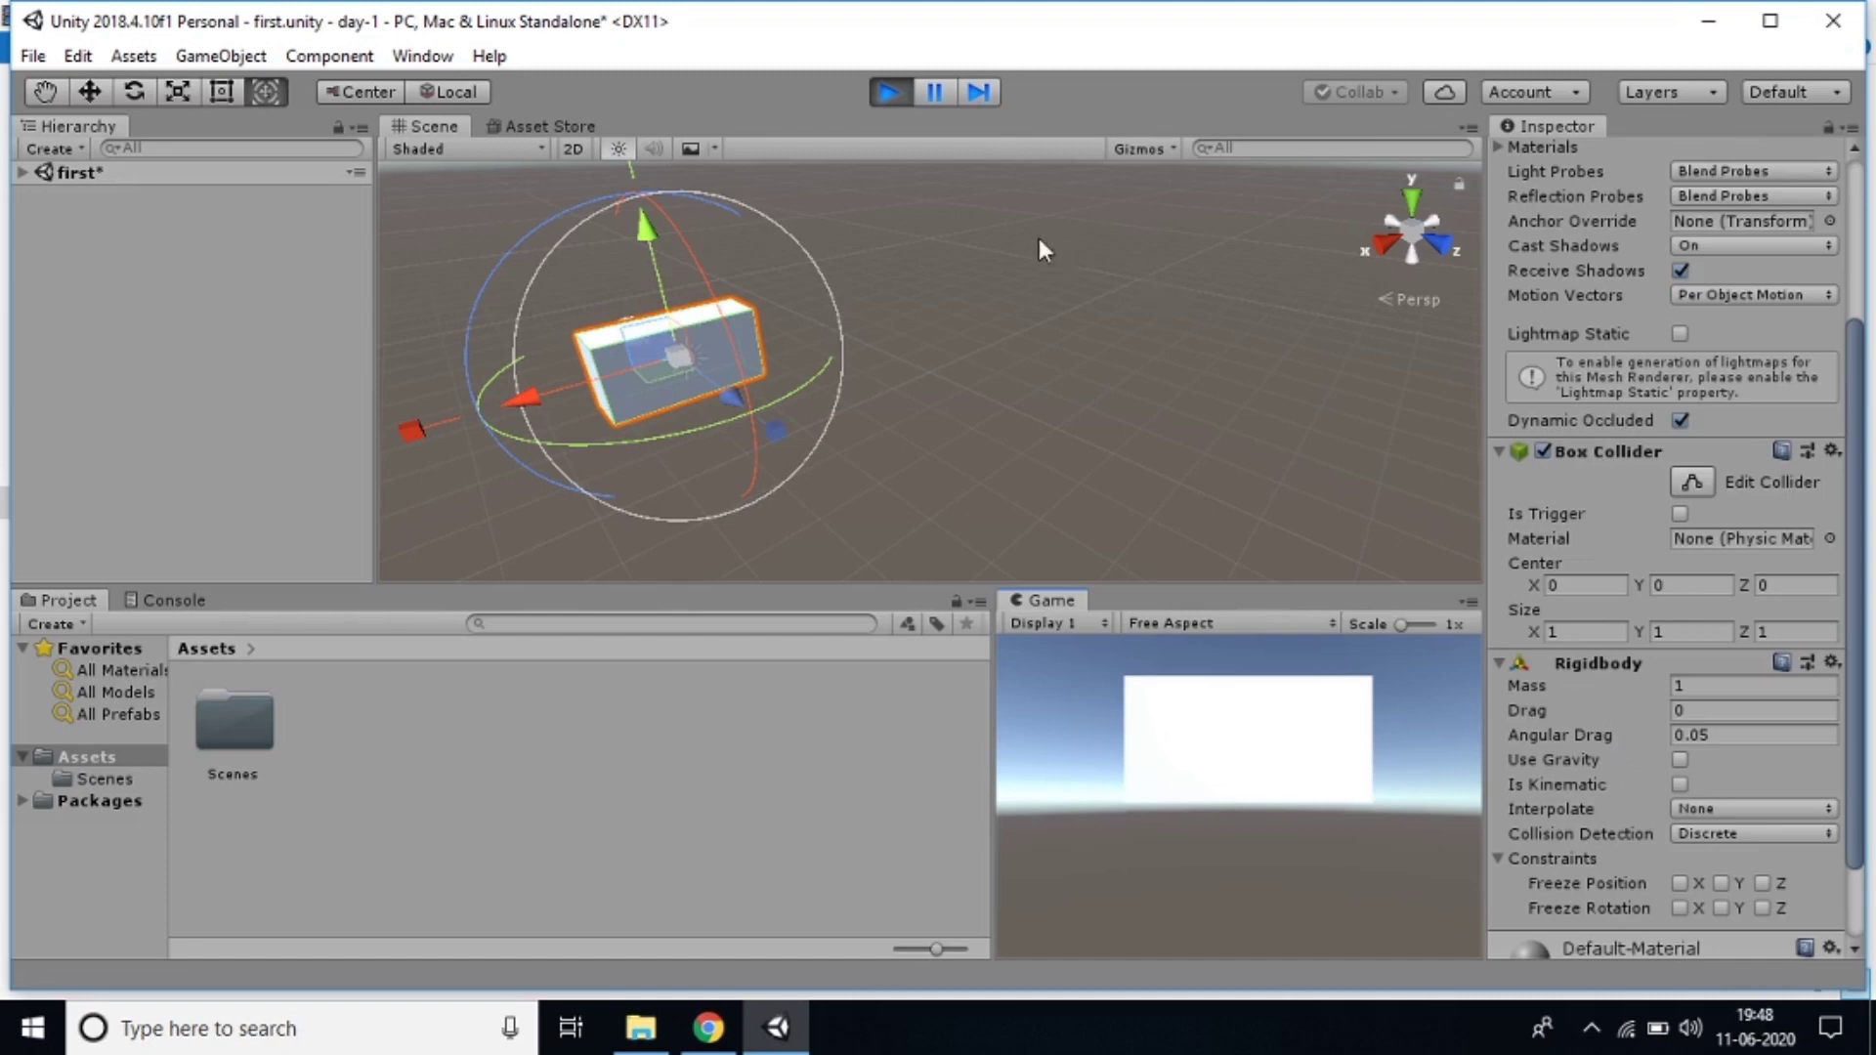
{"action": "left_click", "coordinate": [872, 90]}
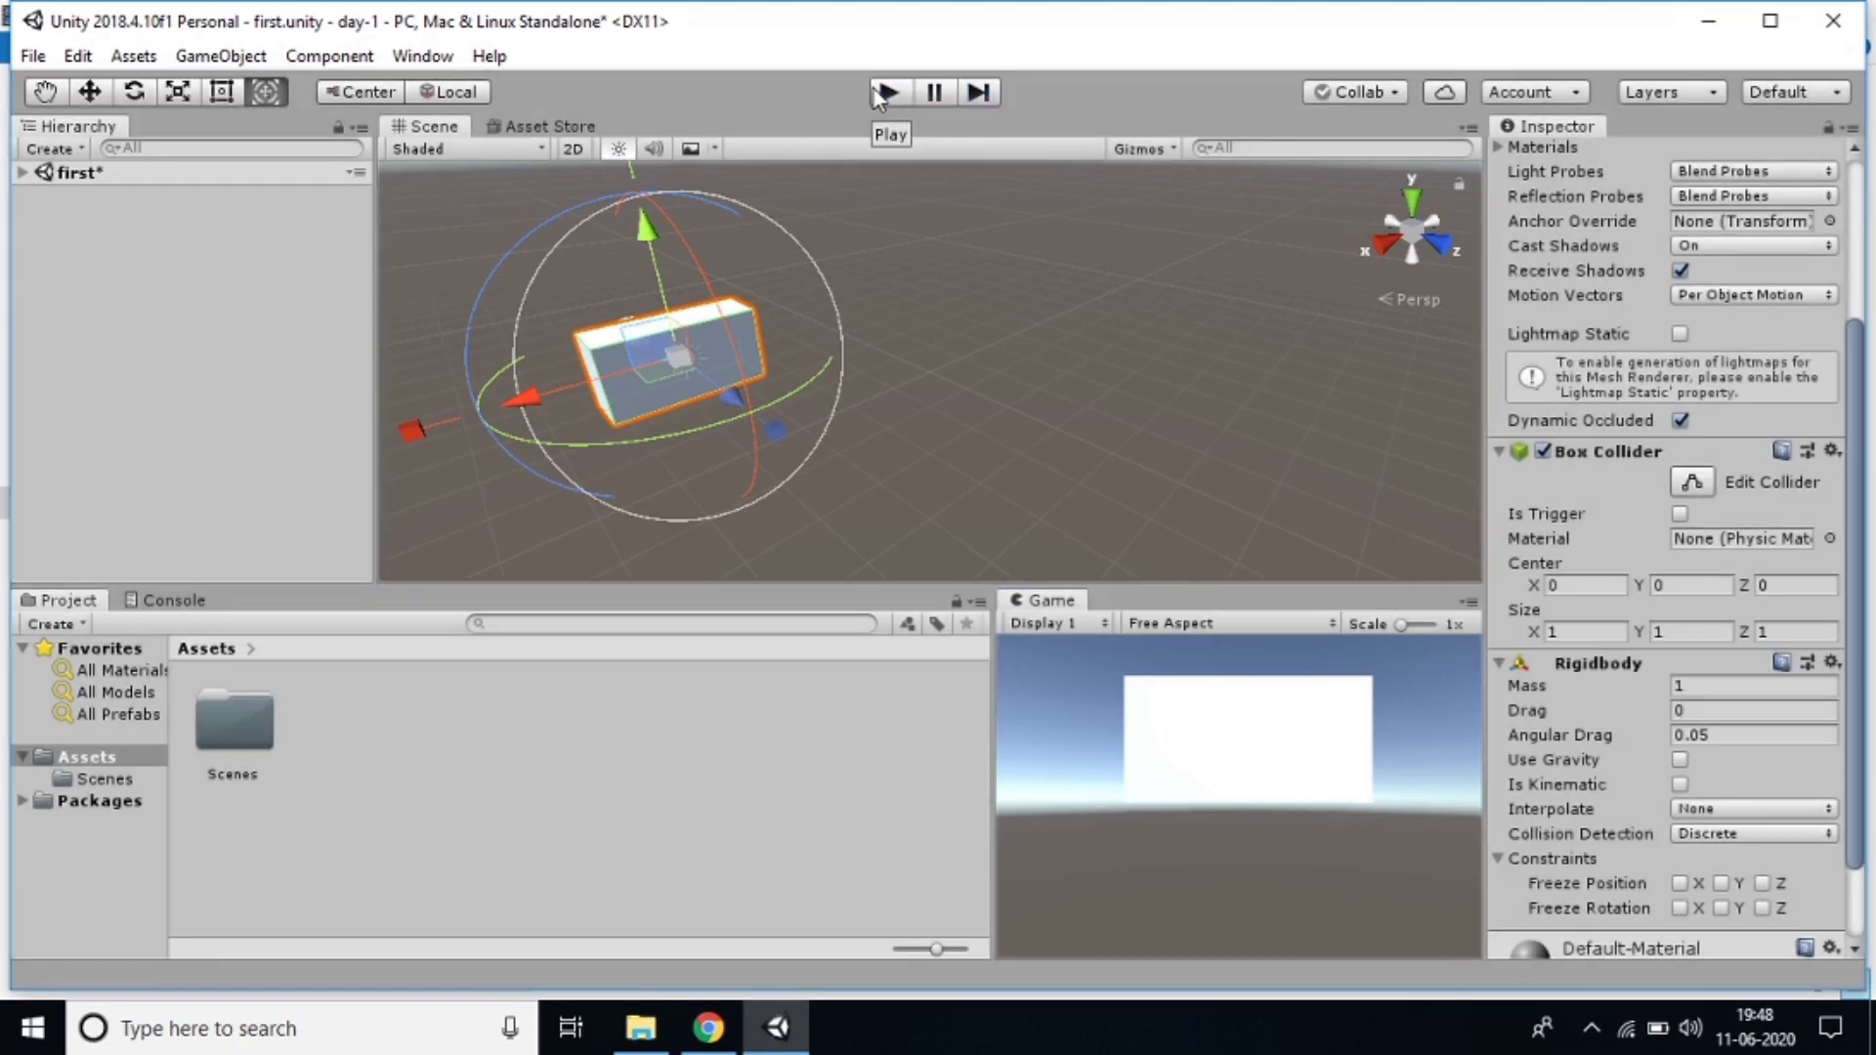
Expand the first scene's hierarchy, select the Sphere, Directional Light and Cube in turn, and frame the Cube in the Scene view
{"action": "left_click", "coordinate": [20, 173]}
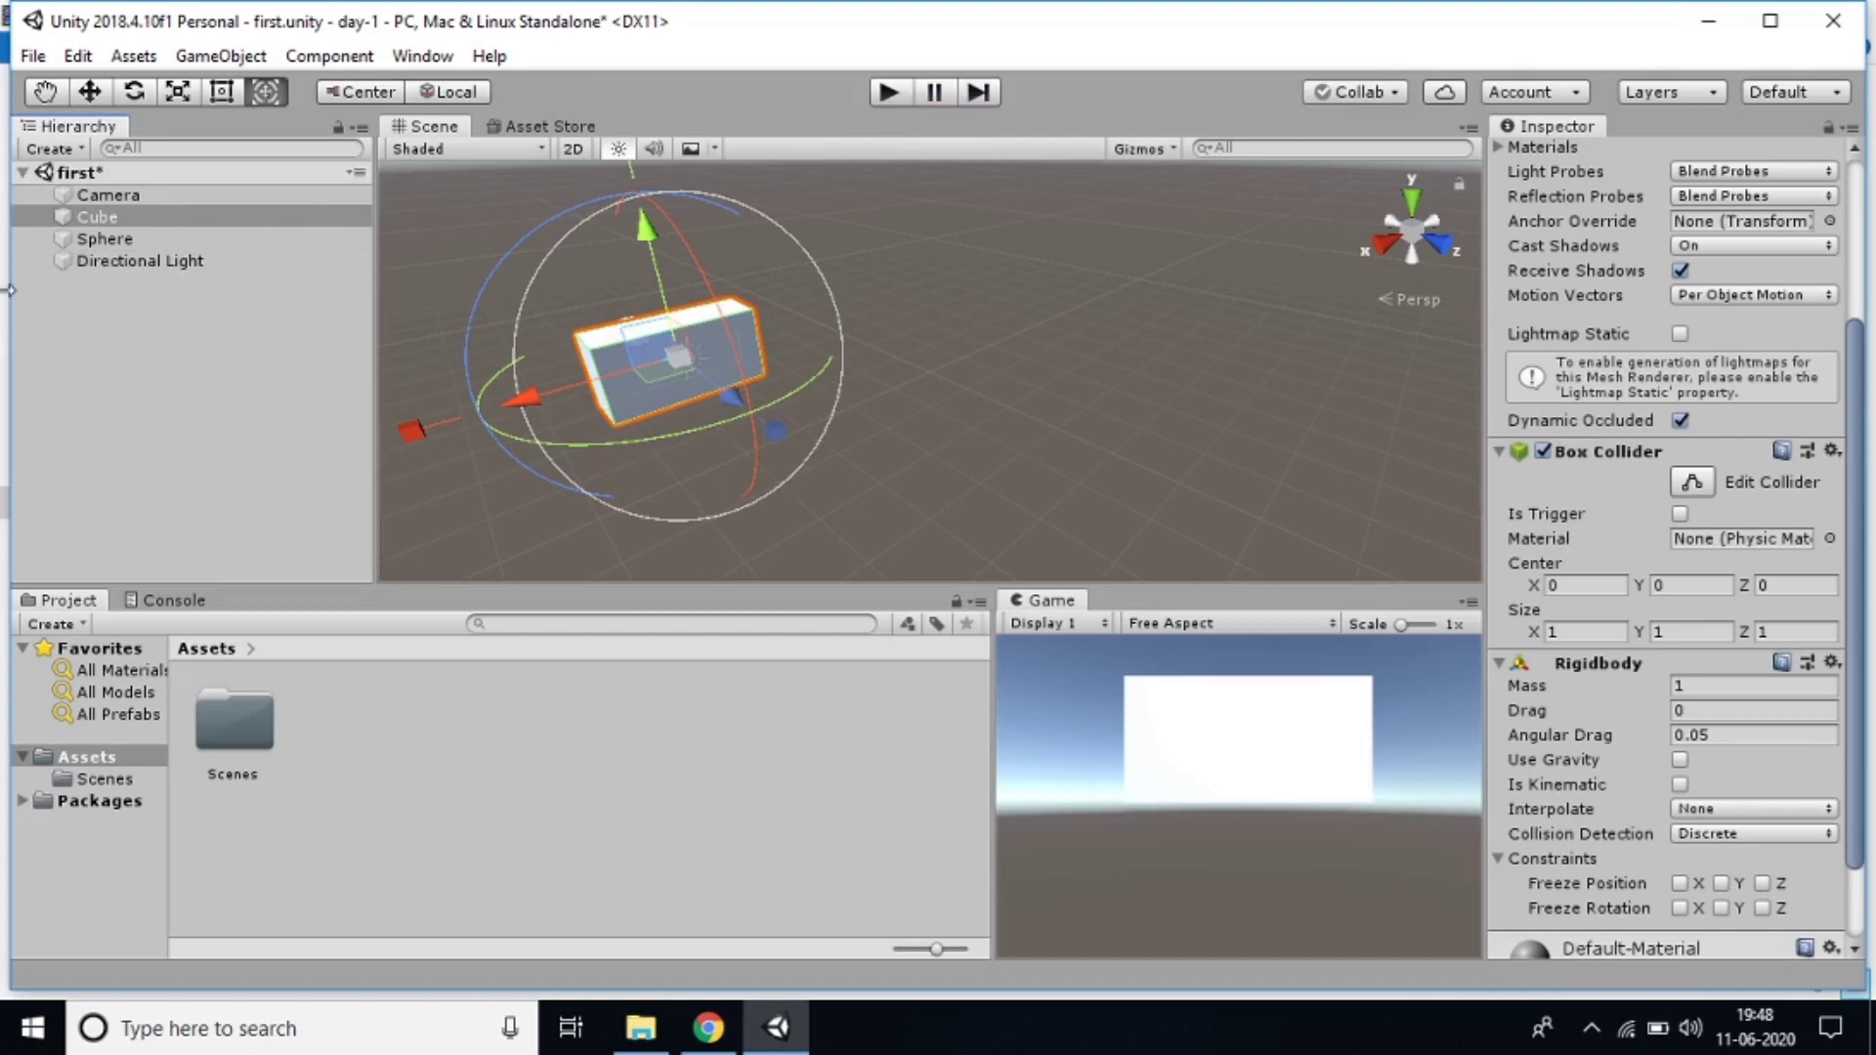
{"action": "left_click", "coordinate": [120, 237]}
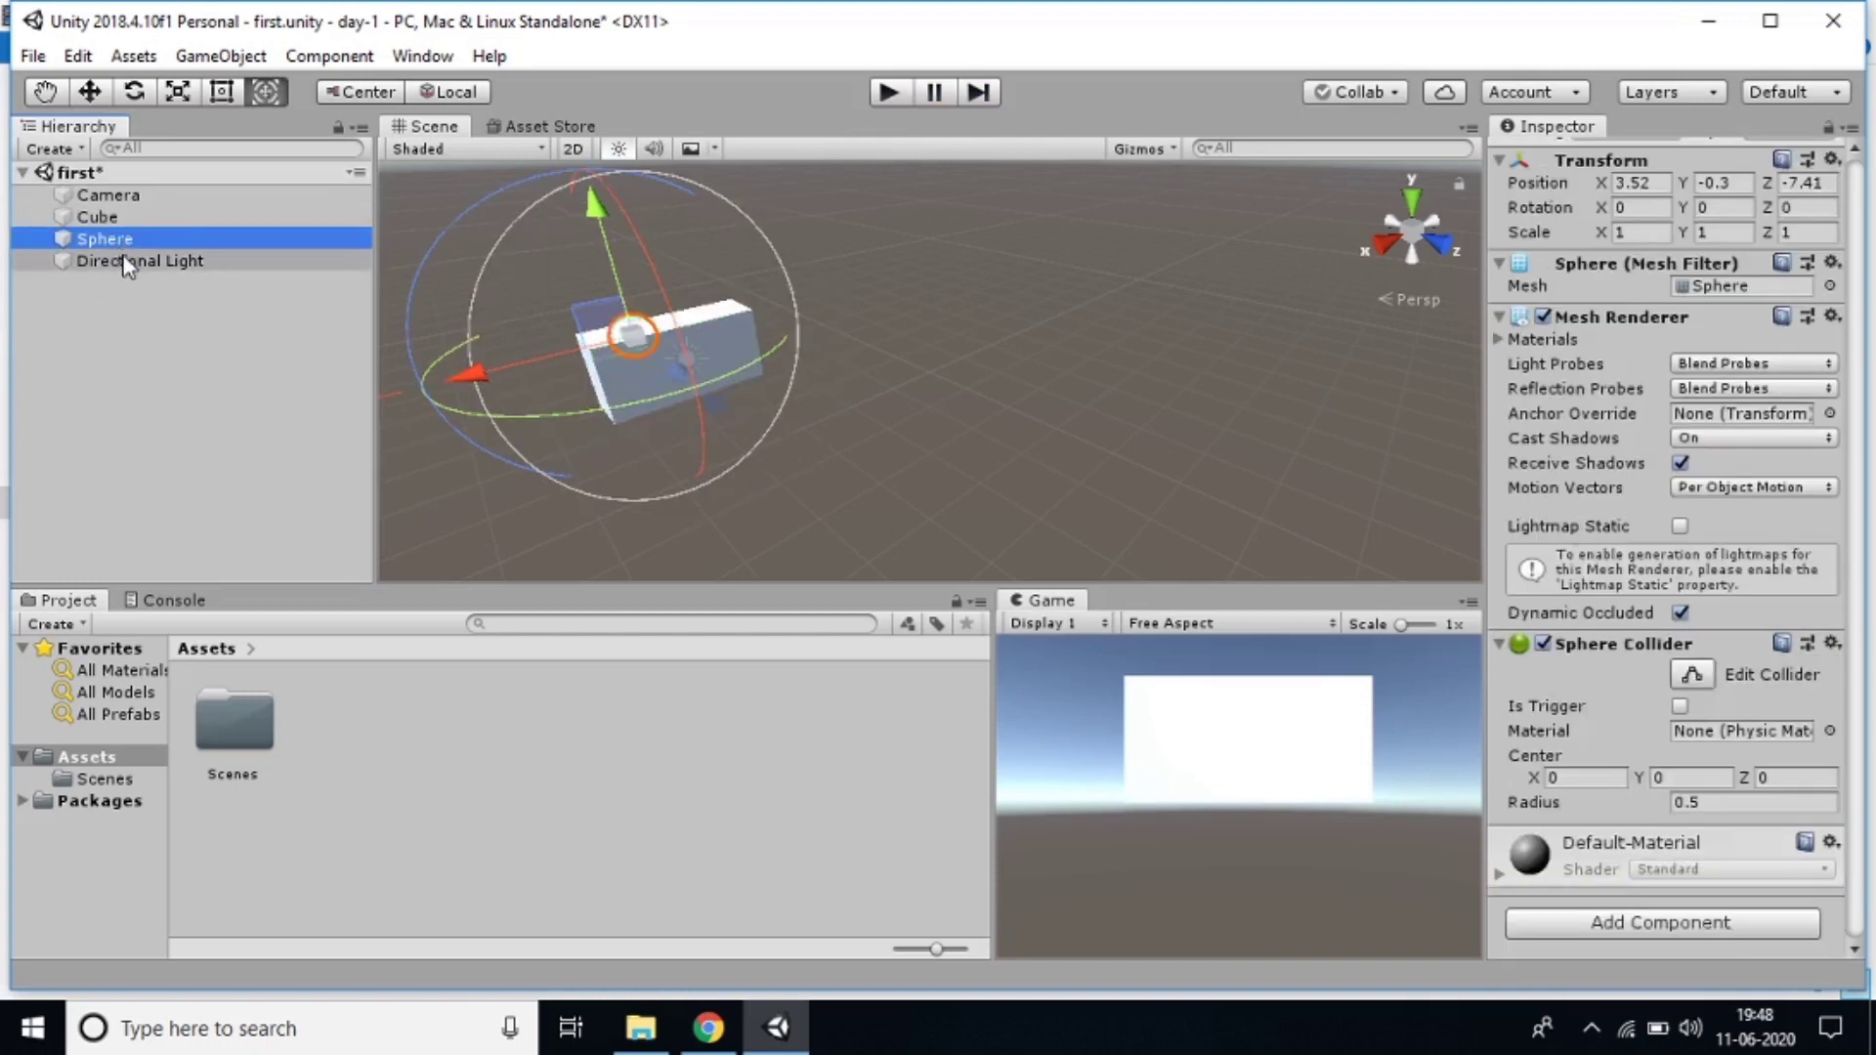
{"action": "left_click", "coordinate": [125, 262]}
{"action": "left_click", "coordinate": [133, 215]}
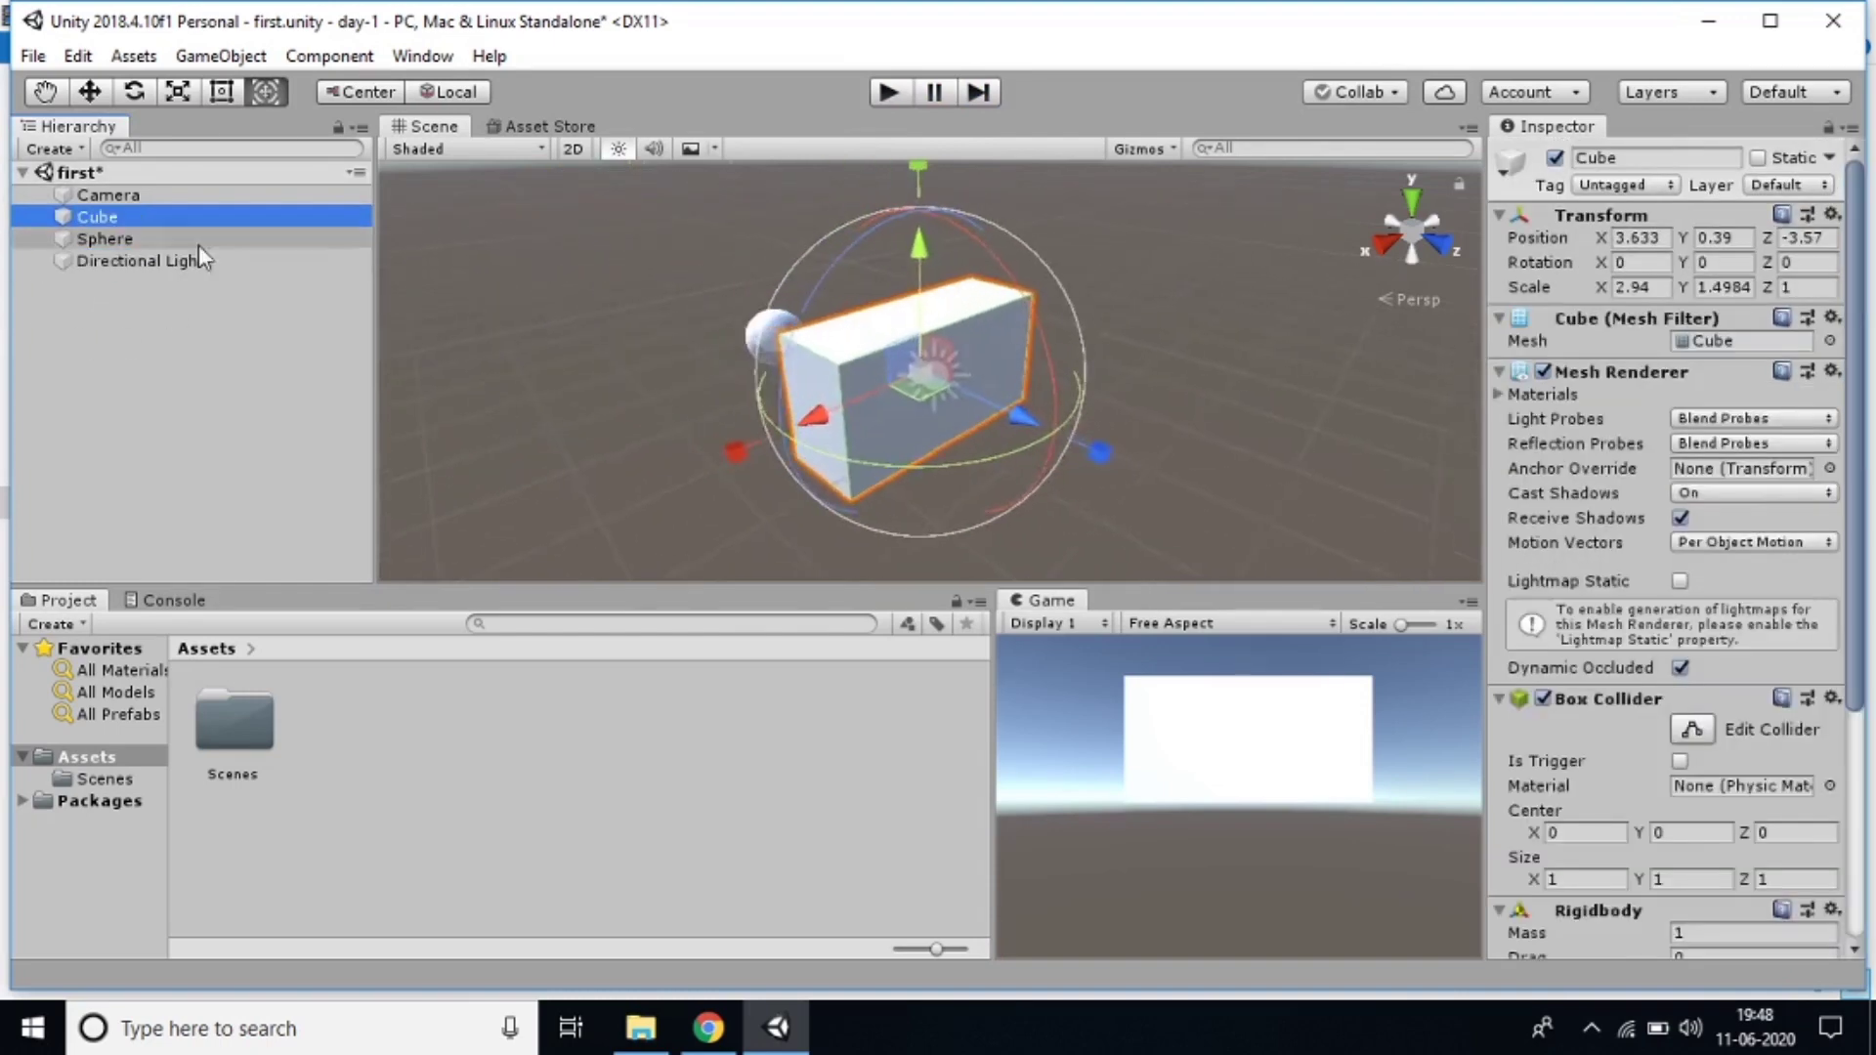
{"action": "scroll", "coordinate": [784, 484], "scroll_direction": "up", "scroll_amount": 4}
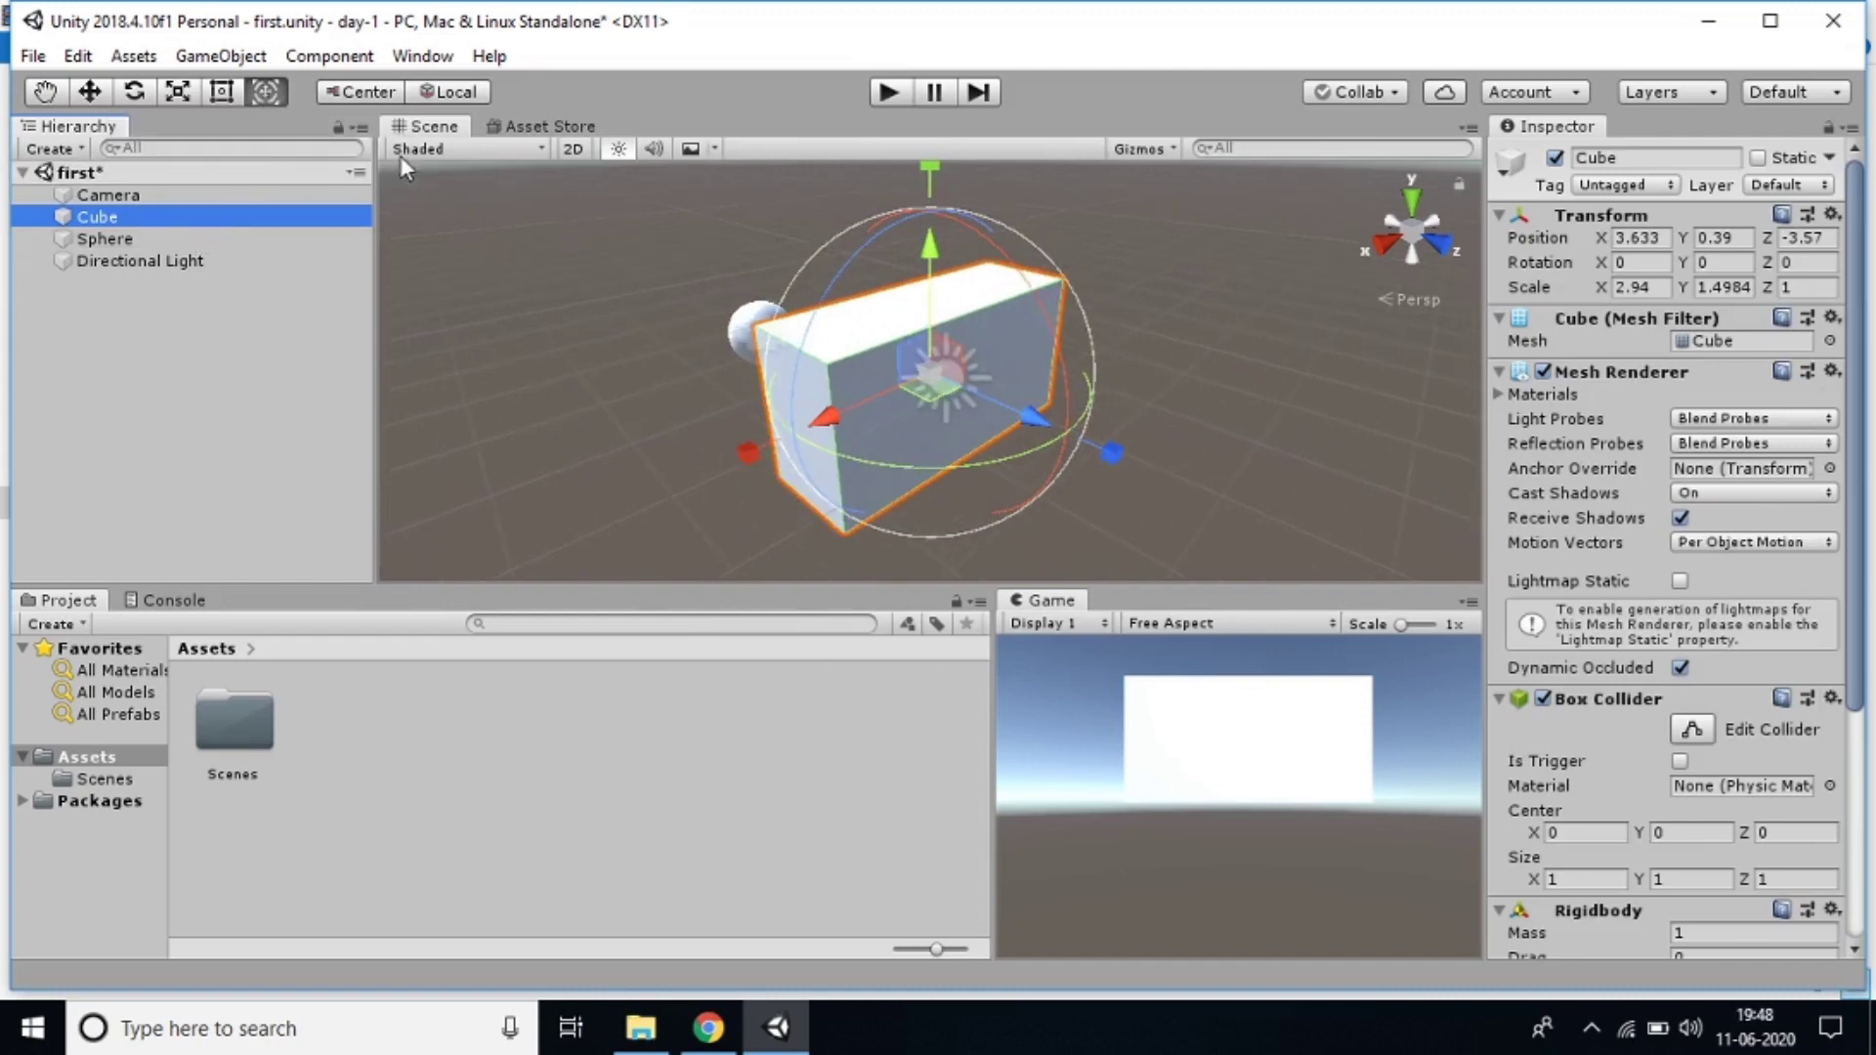
Activate the Hand tool and orbit the Scene view around the Cube to see it from several angles
{"action": "left_click", "coordinate": [39, 96]}
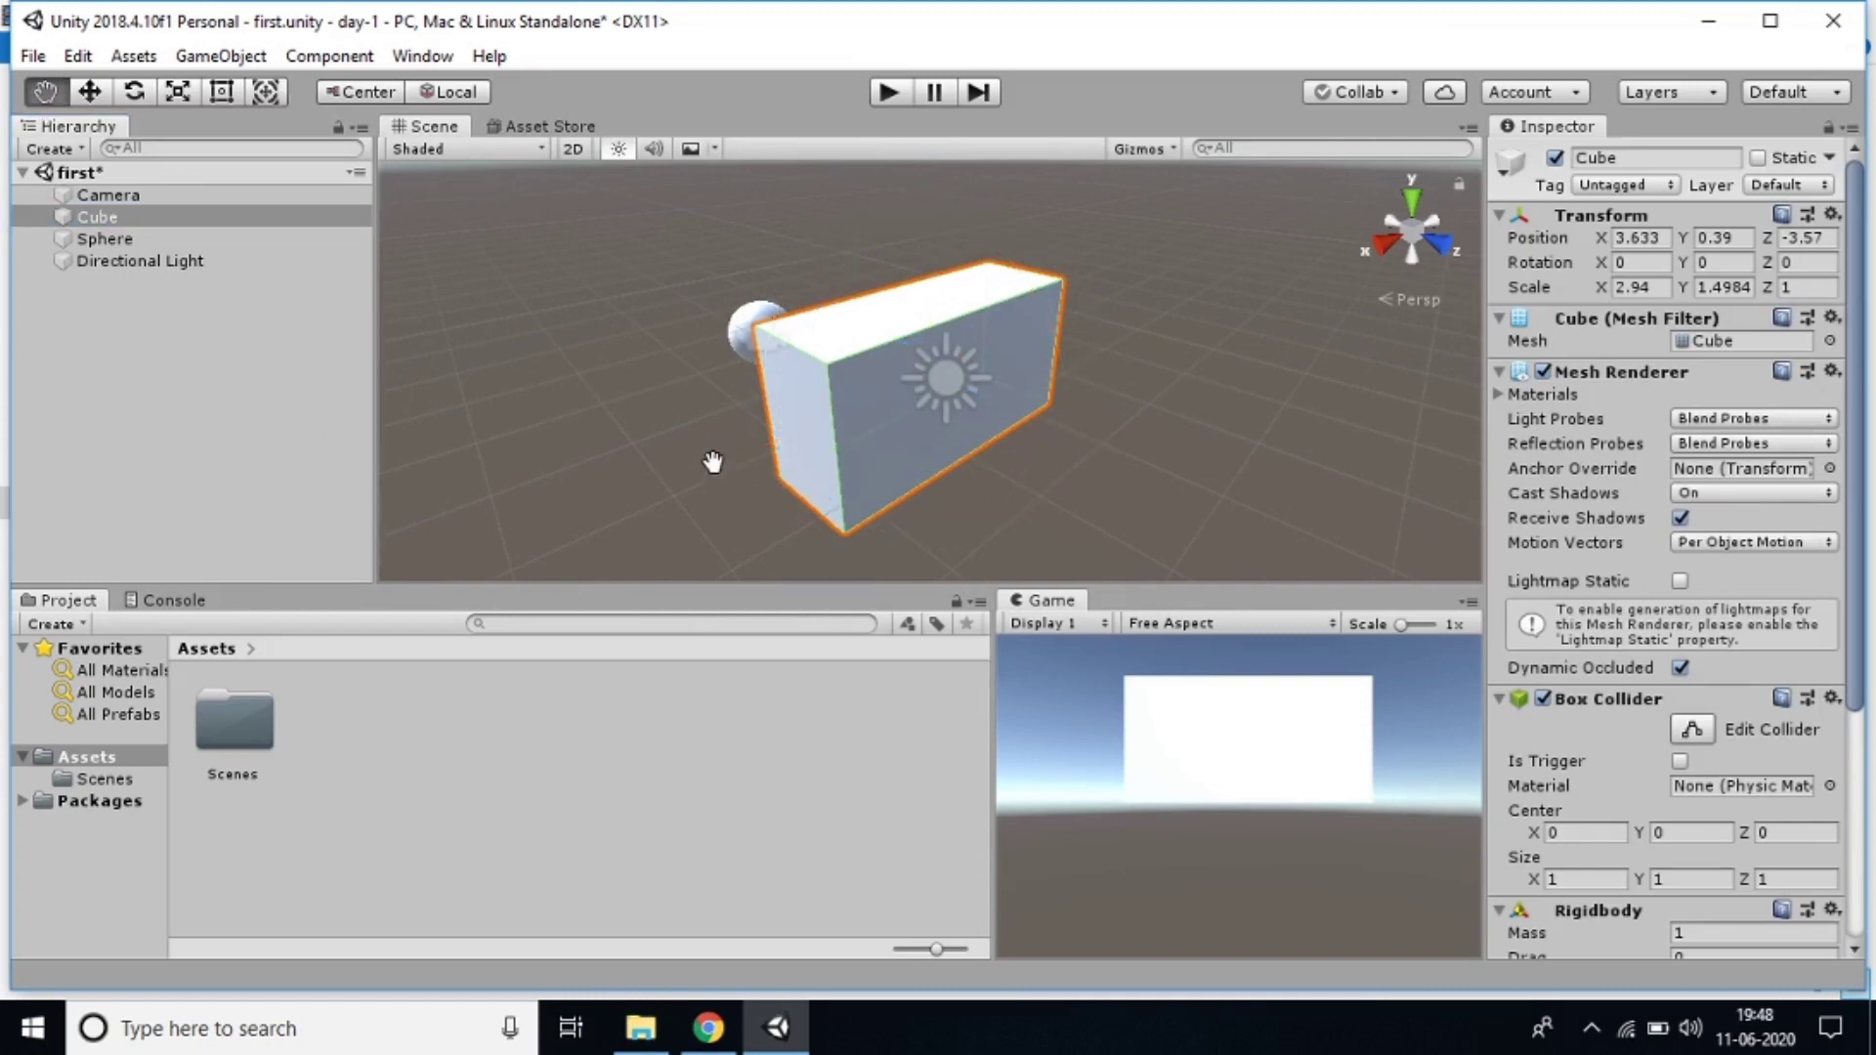
{"action": "key", "text": "alt"}
{"action": "left_click_drag", "start_coordinate": [661, 385], "coordinate": [753, 307], "text": "alt"}
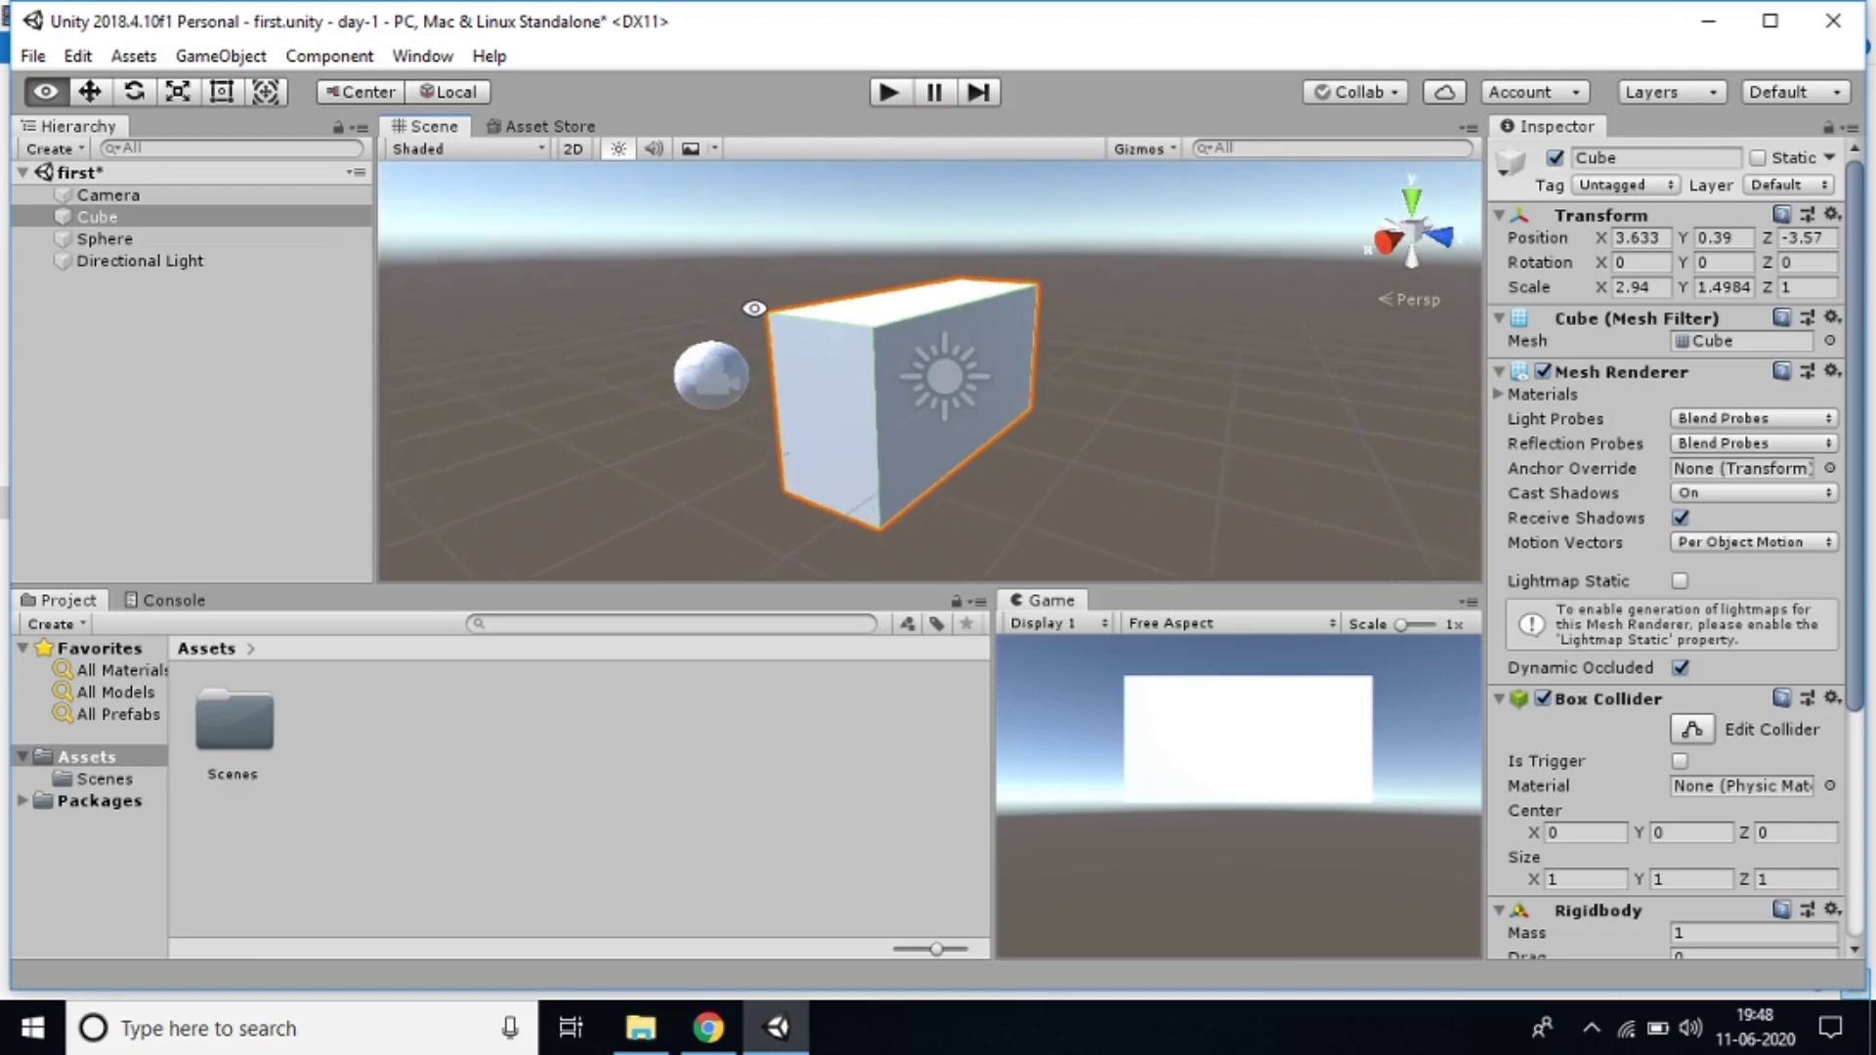
{"action": "left_click_drag", "start_coordinate": [628, 418], "coordinate": [694, 486], "text": "alt"}
{"action": "left_click_drag", "start_coordinate": [1039, 468], "coordinate": [1022, 520], "text": "alt"}
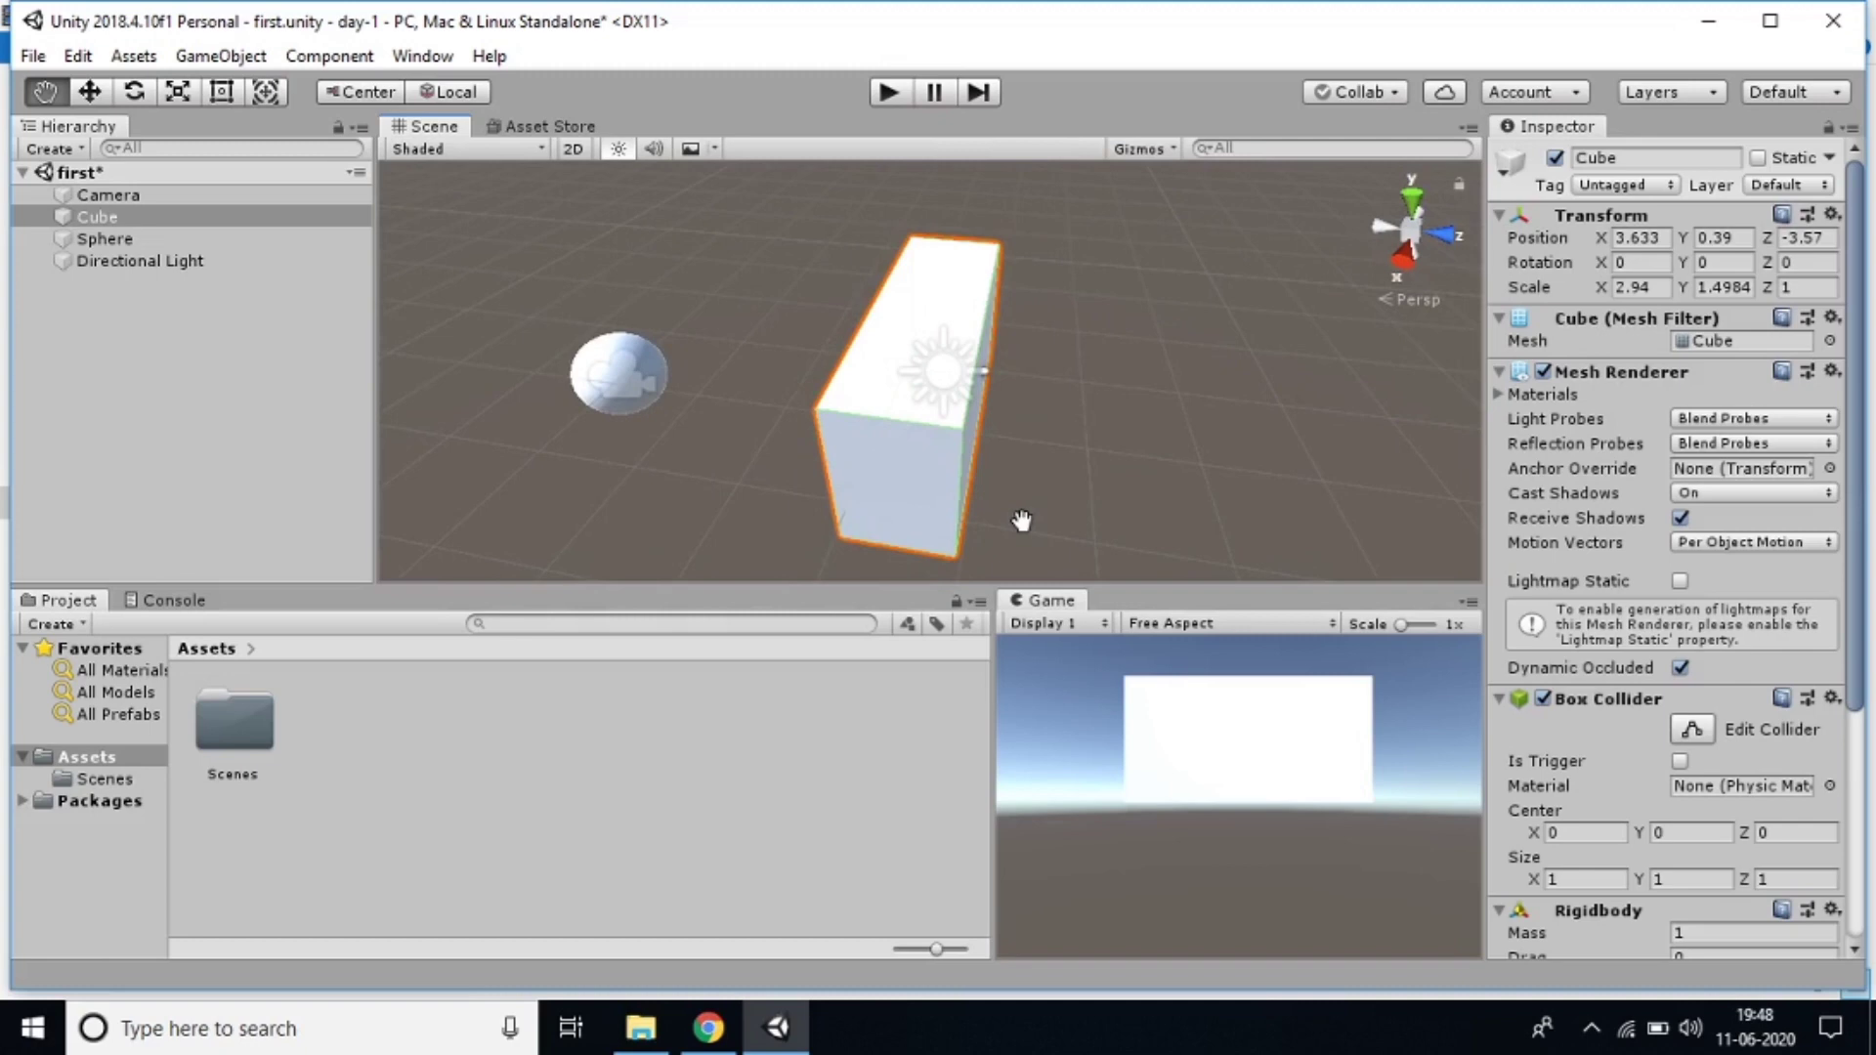
{"action": "left_click_drag", "start_coordinate": [670, 470], "coordinate": [677, 416], "text": "alt"}
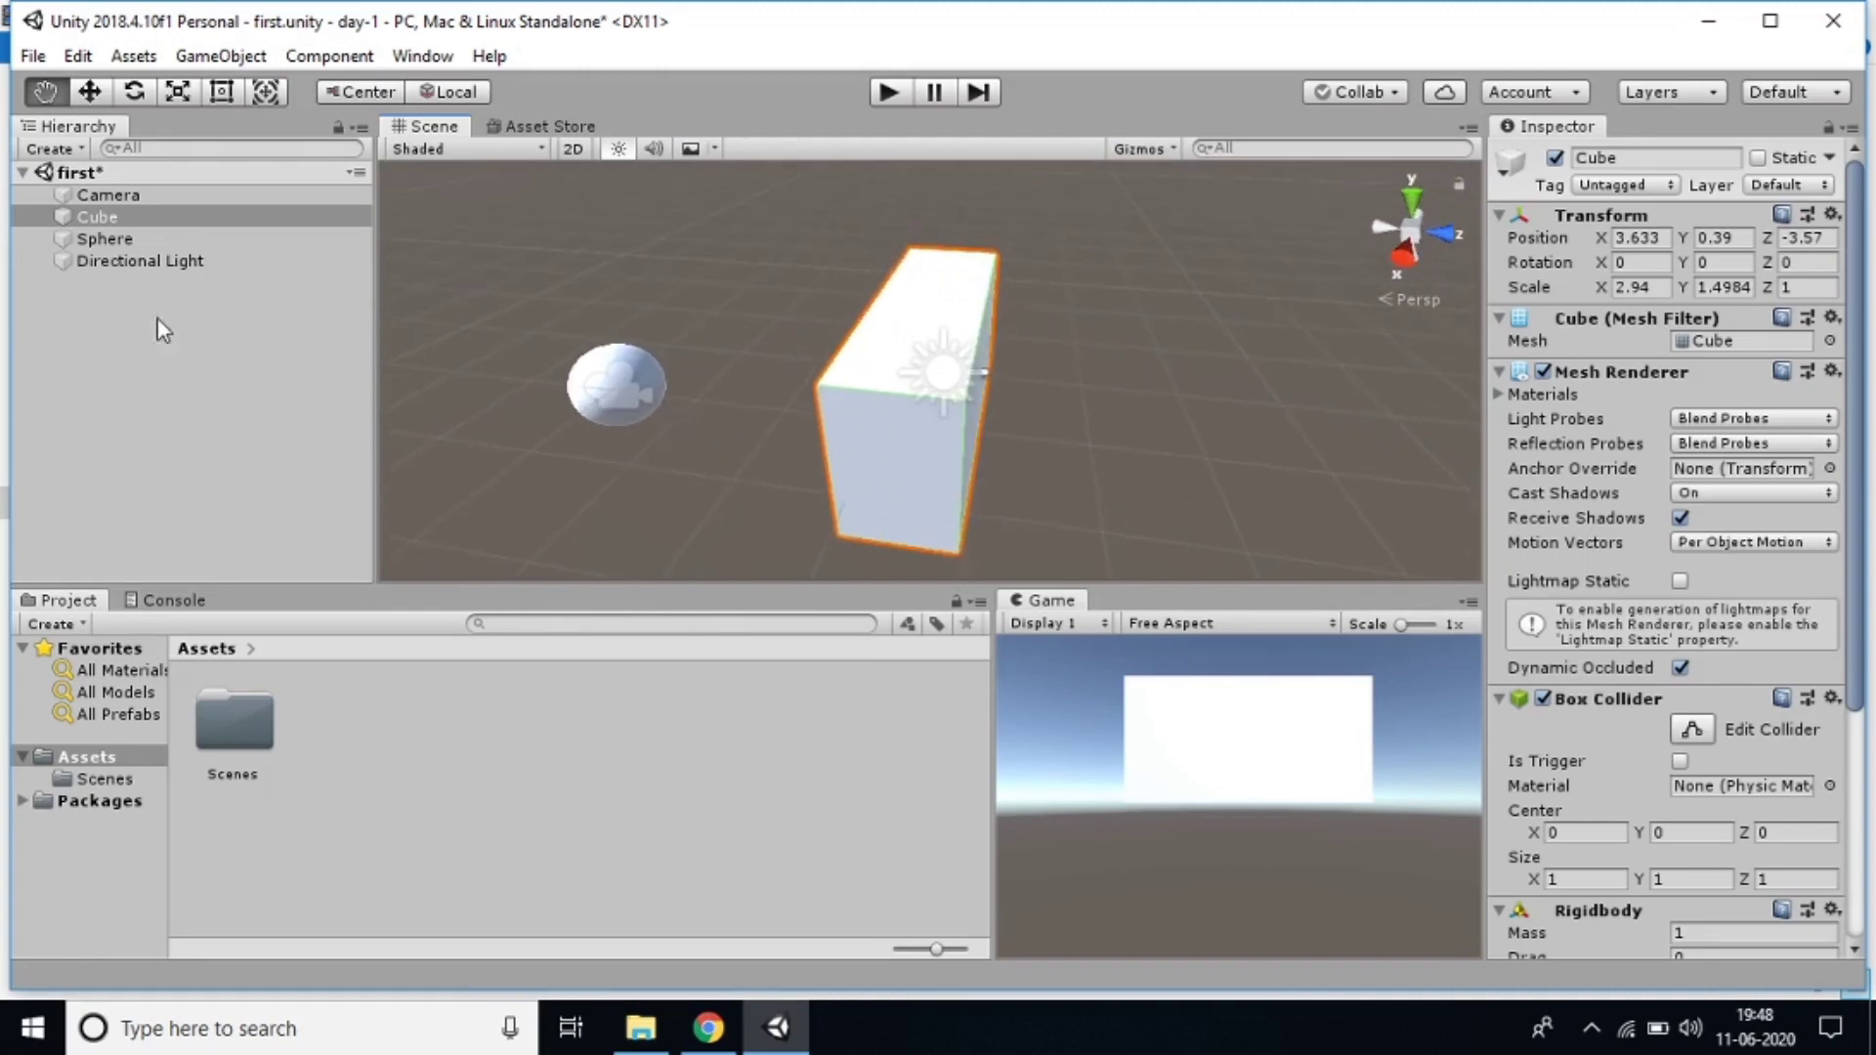
Open the Scenes folder in the project assets and save the first scene
{"action": "left_click", "coordinate": [238, 753]}
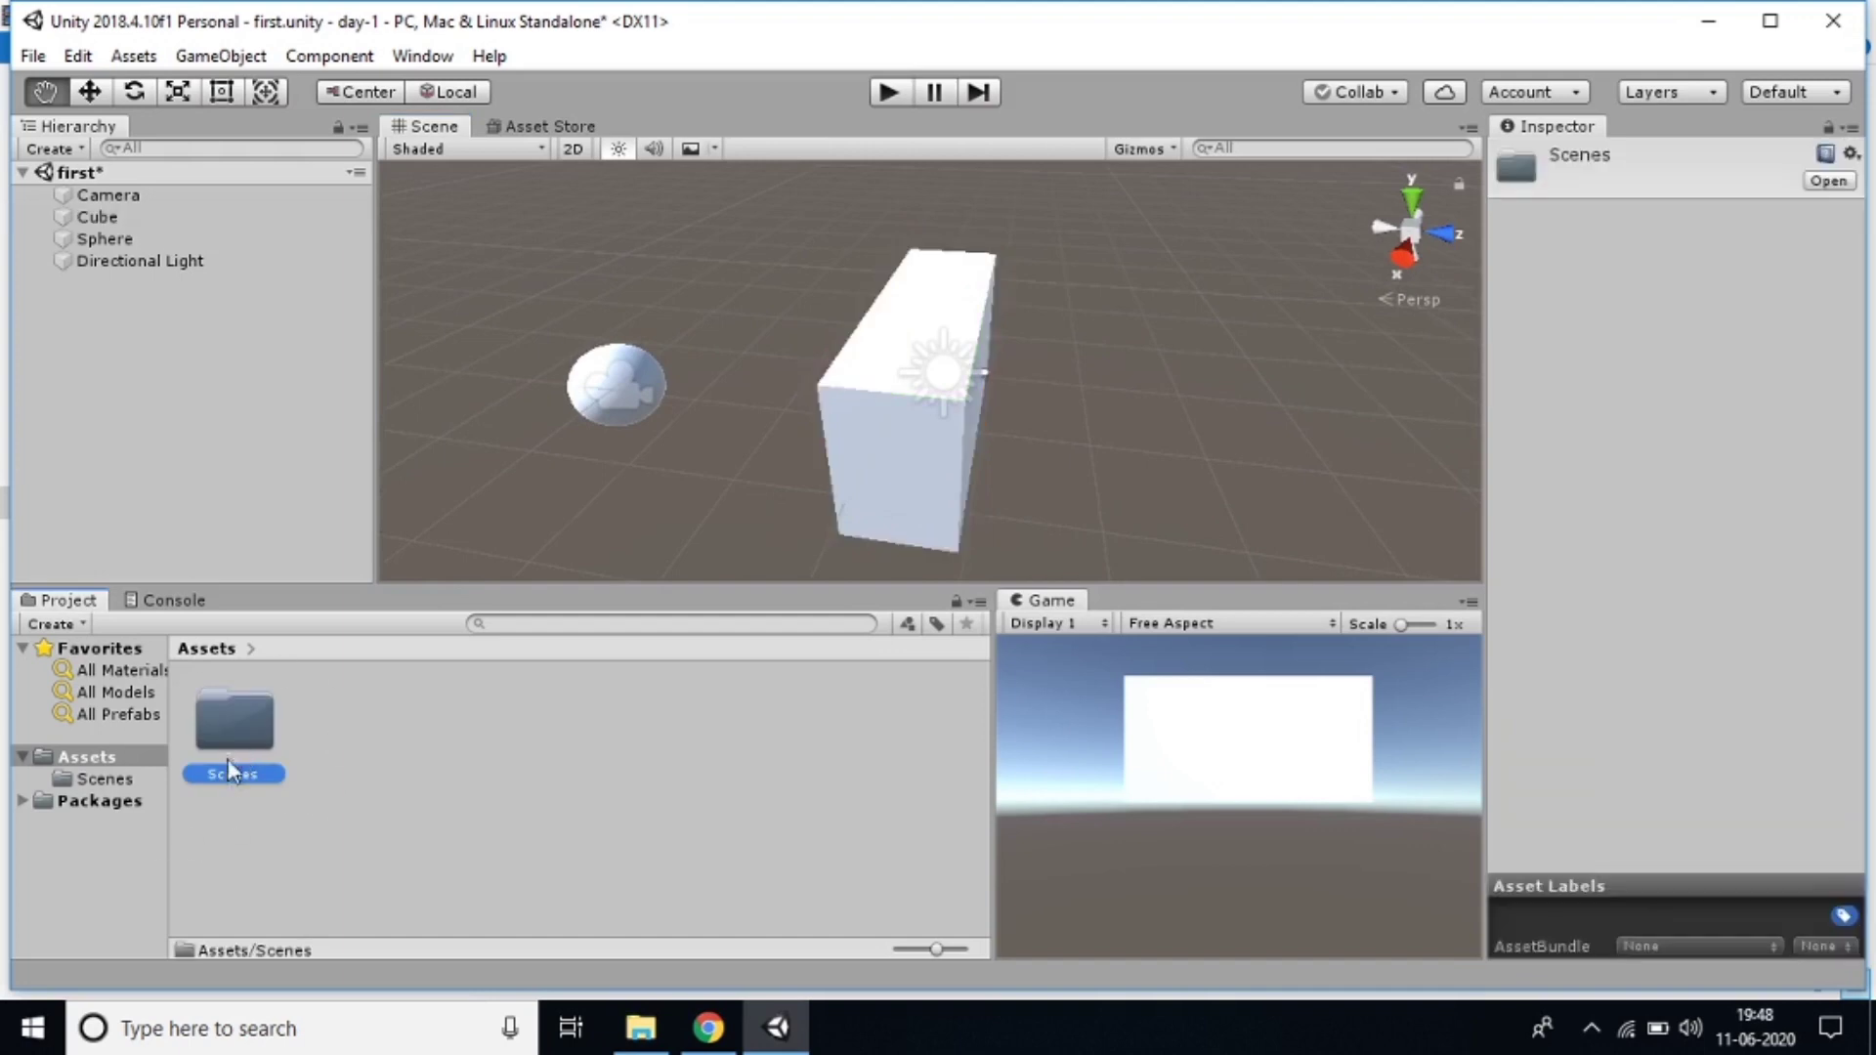
{"action": "double_click", "coordinate": [231, 769]}
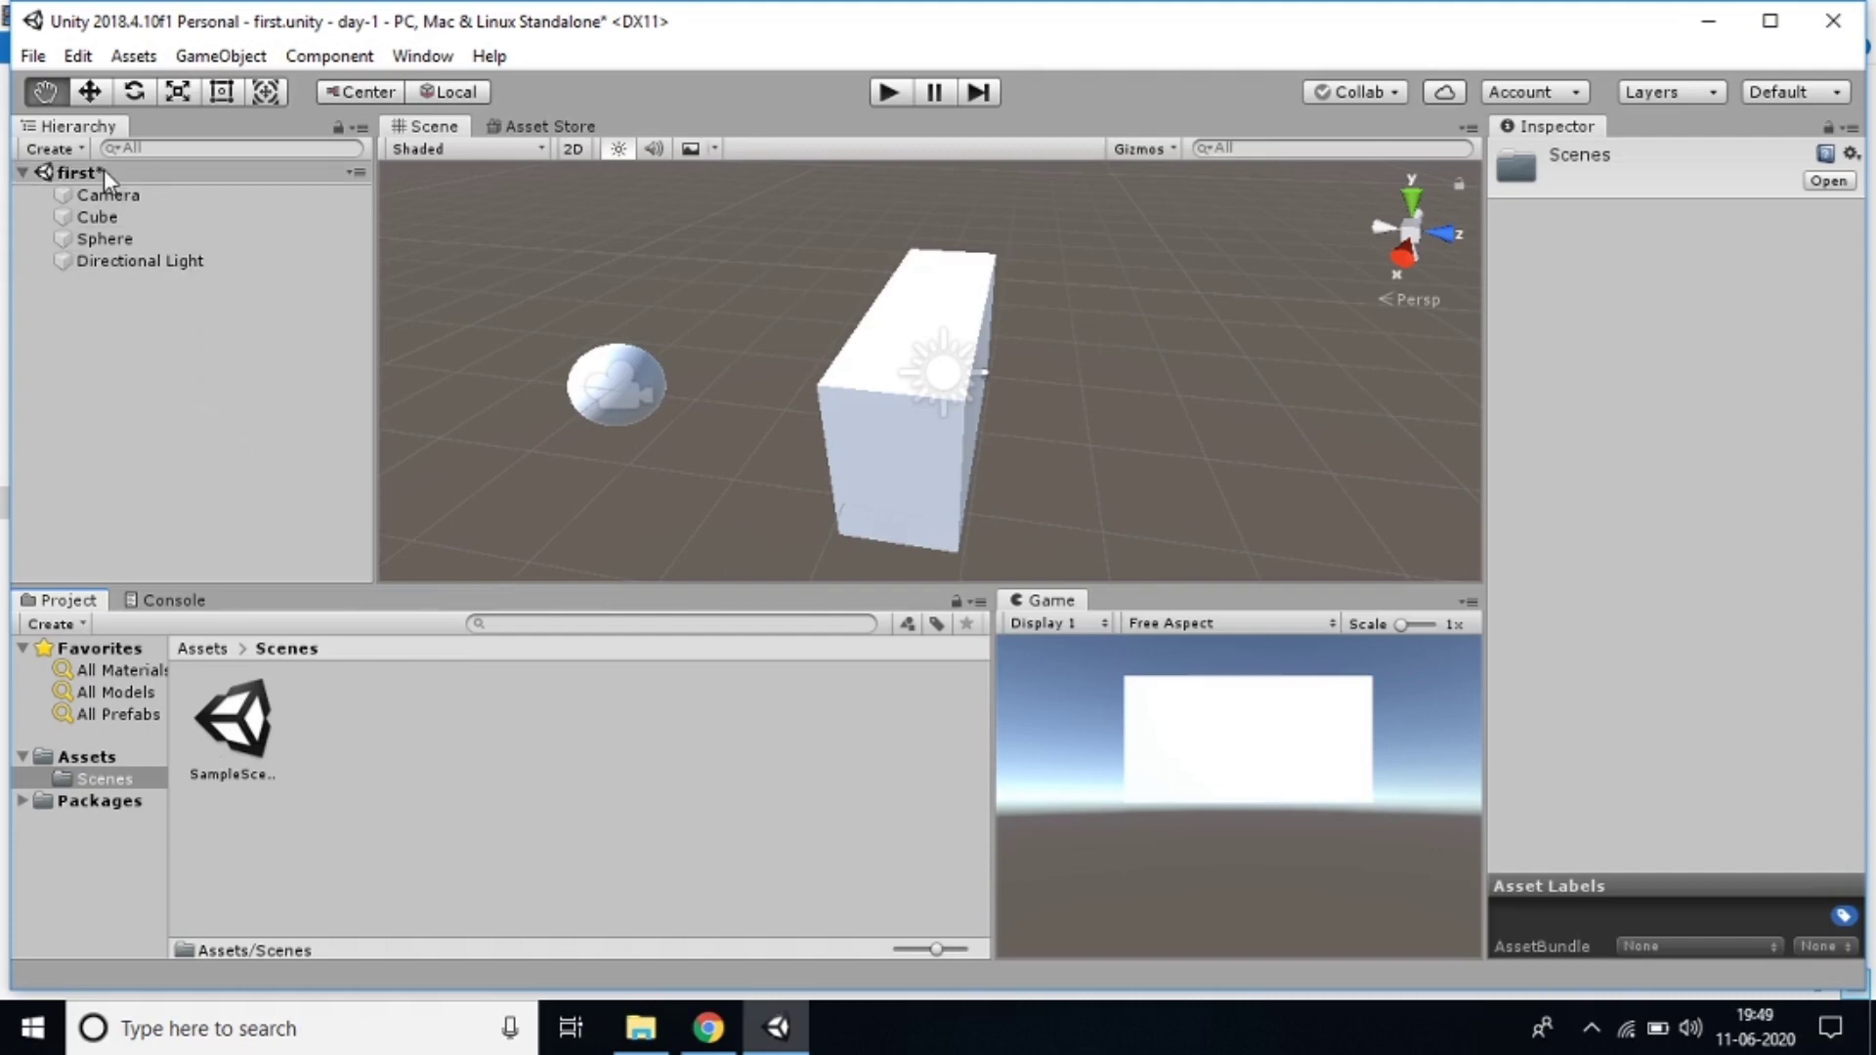
{"action": "key", "text": "ctrl+s"}
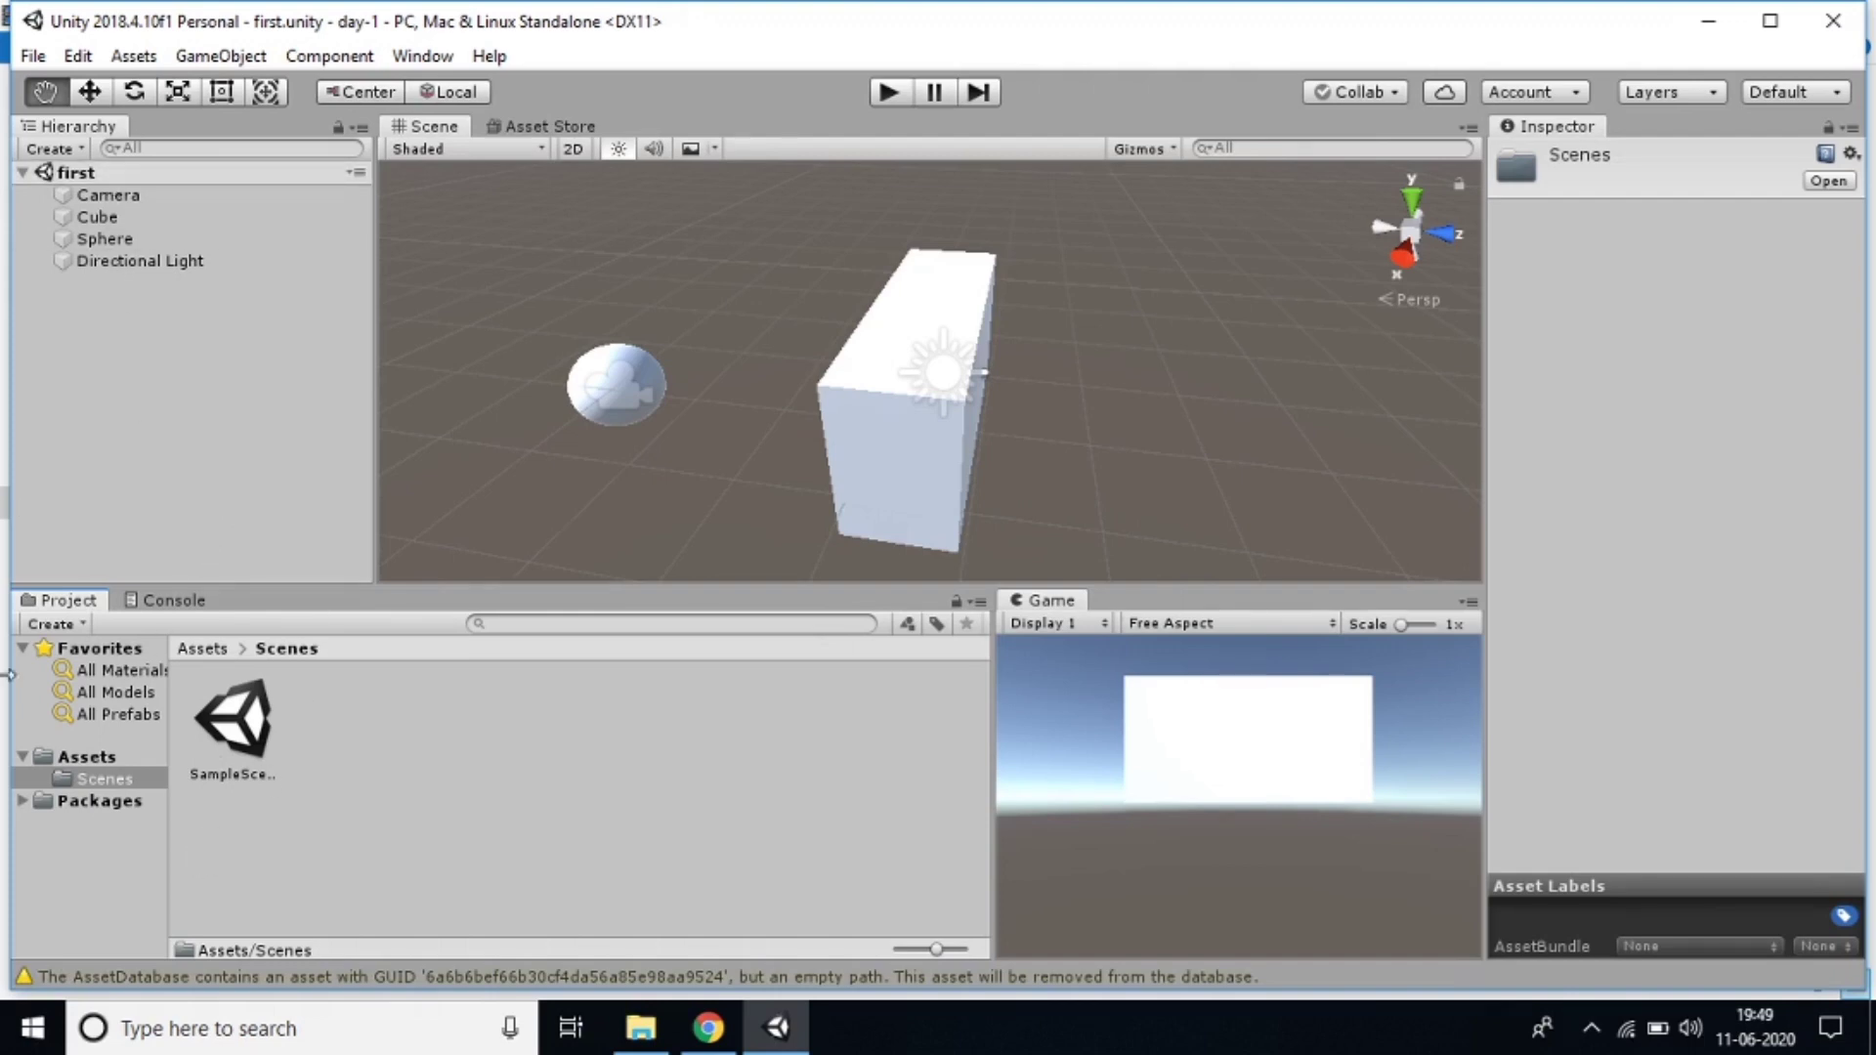
Move the first scene asset from the Assets root into the Scenes folder, and select that folder
{"action": "left_click", "coordinate": [86, 757]}
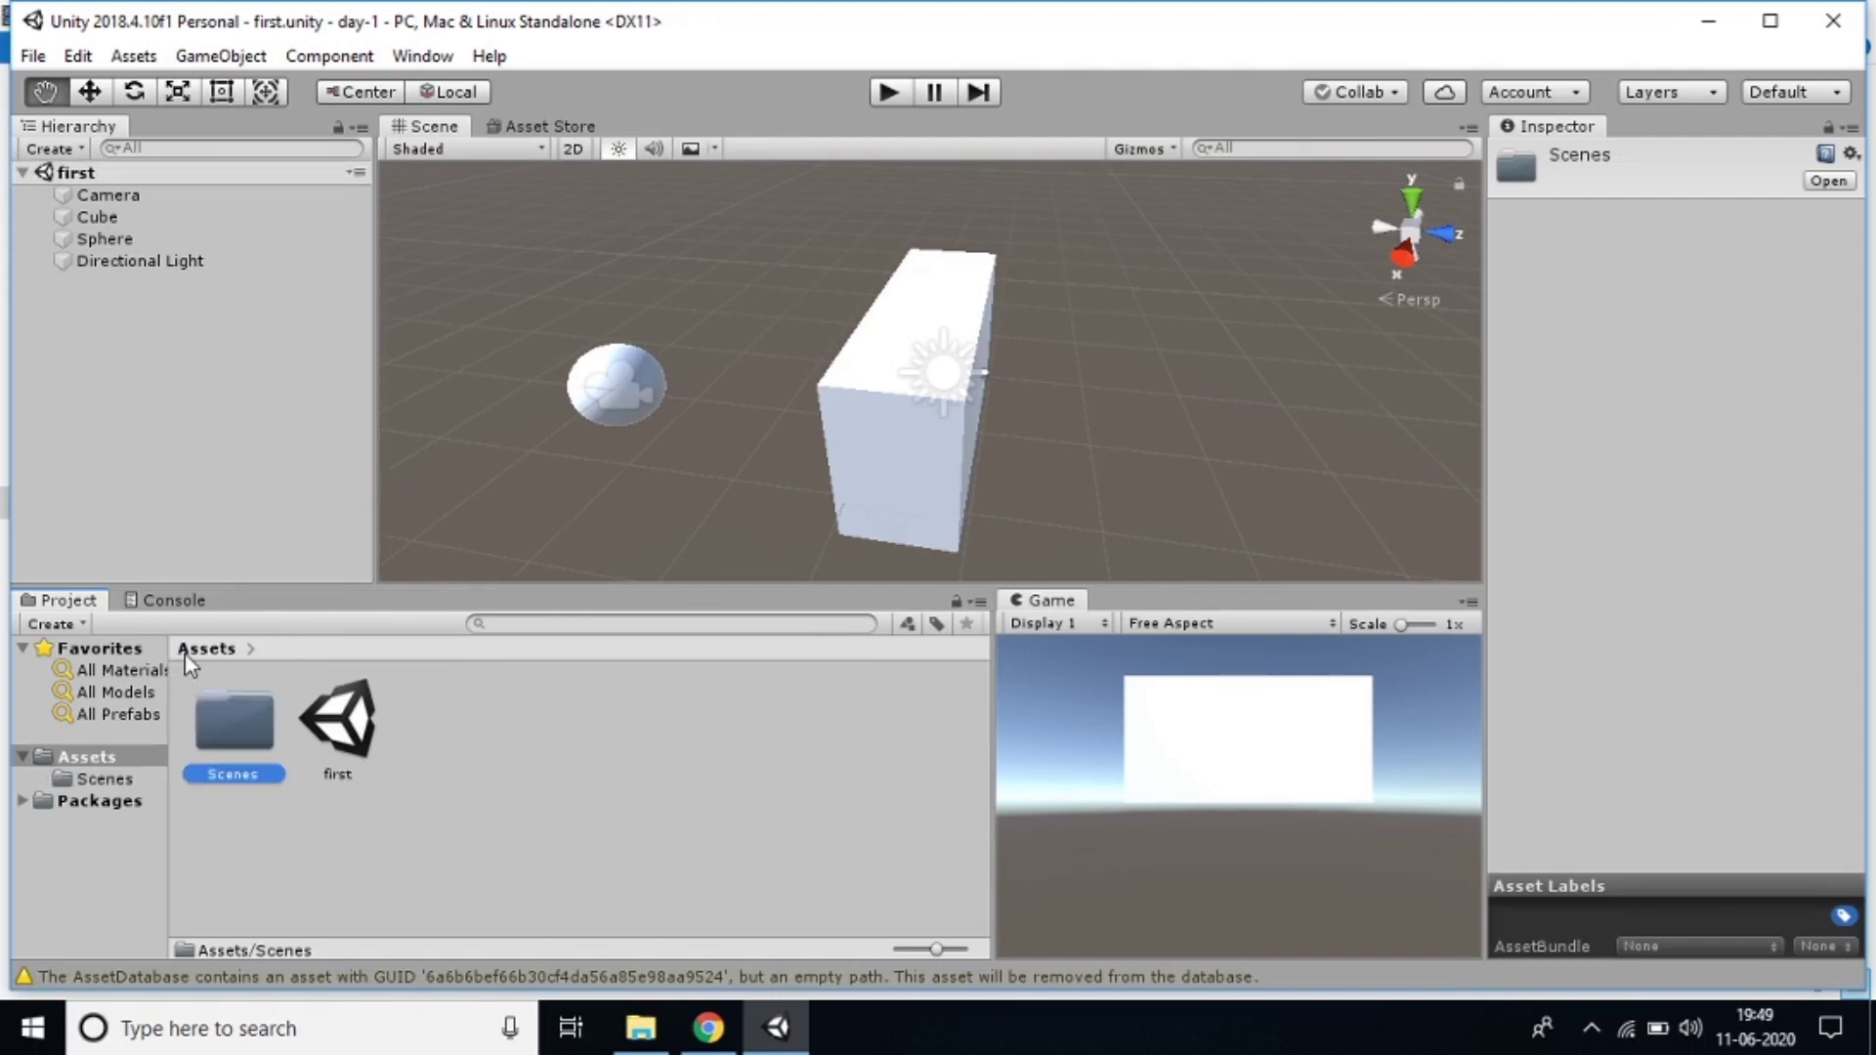
{"action": "left_click", "coordinate": [353, 752]}
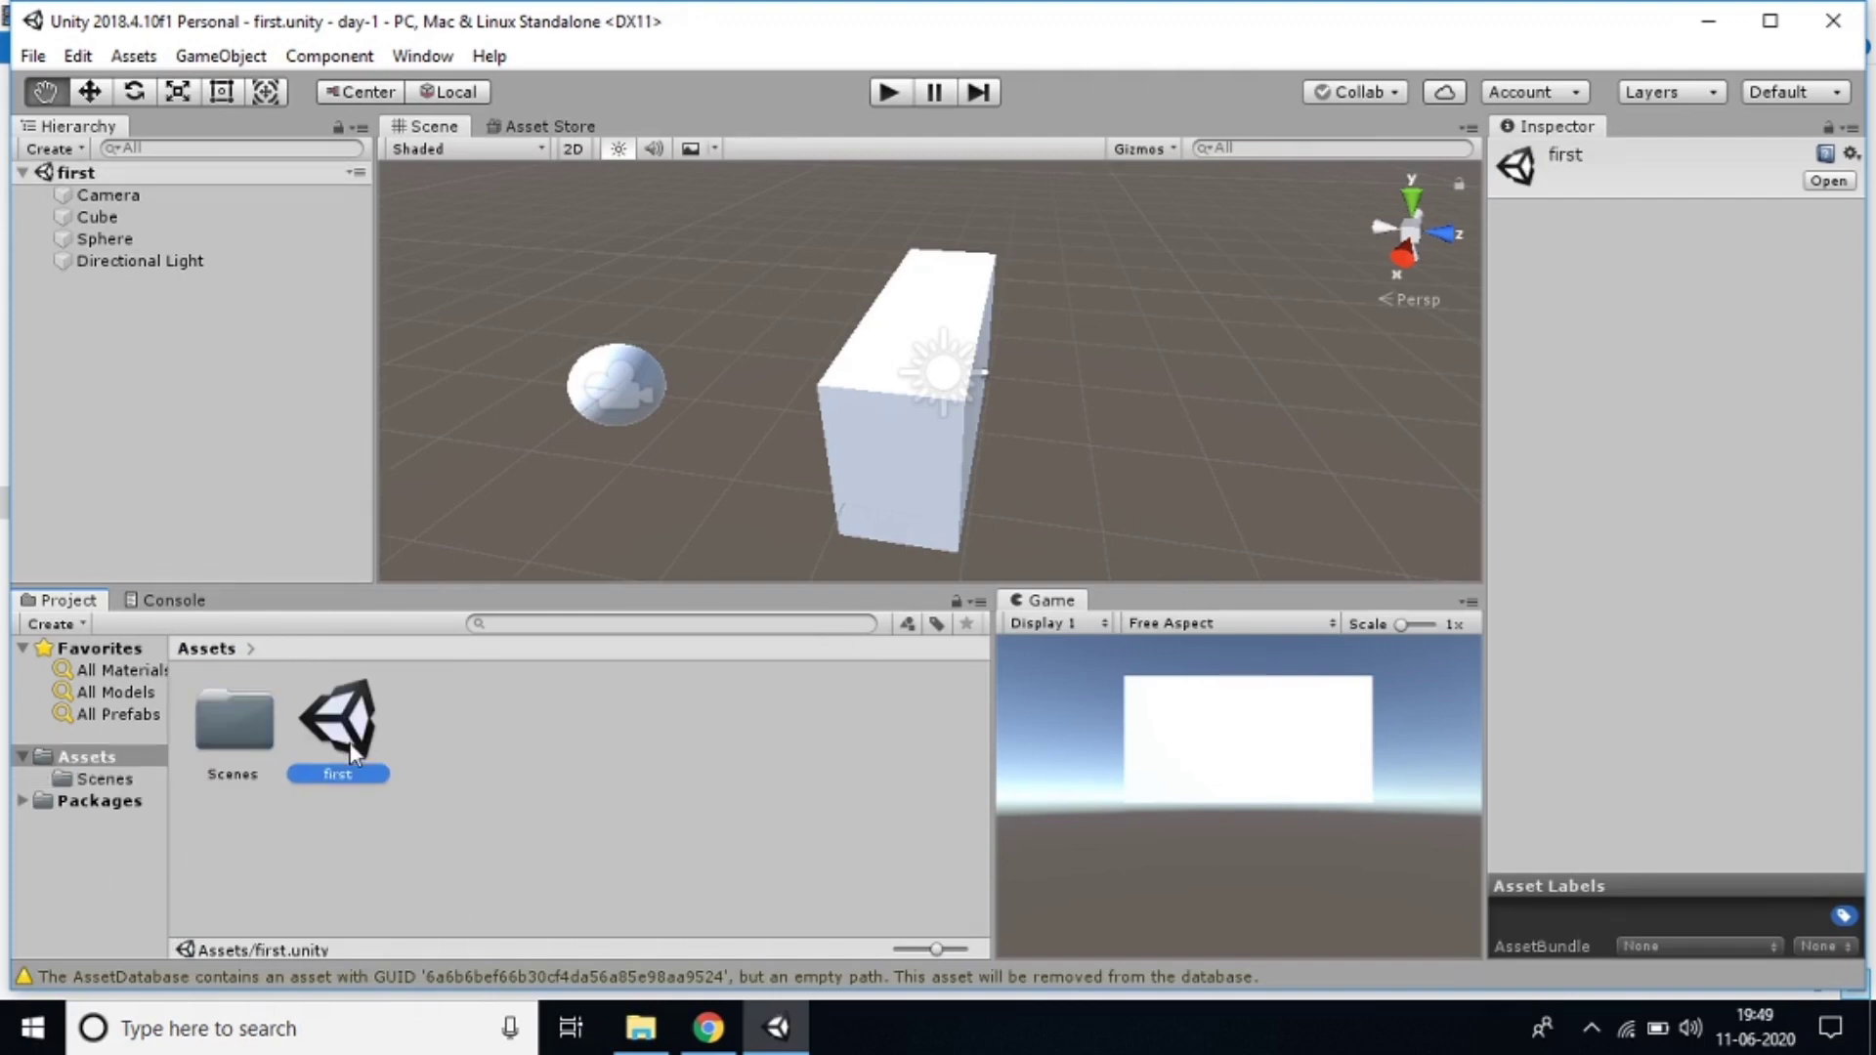
{"action": "left_click_drag", "start_coordinate": [353, 752], "coordinate": [249, 729]}
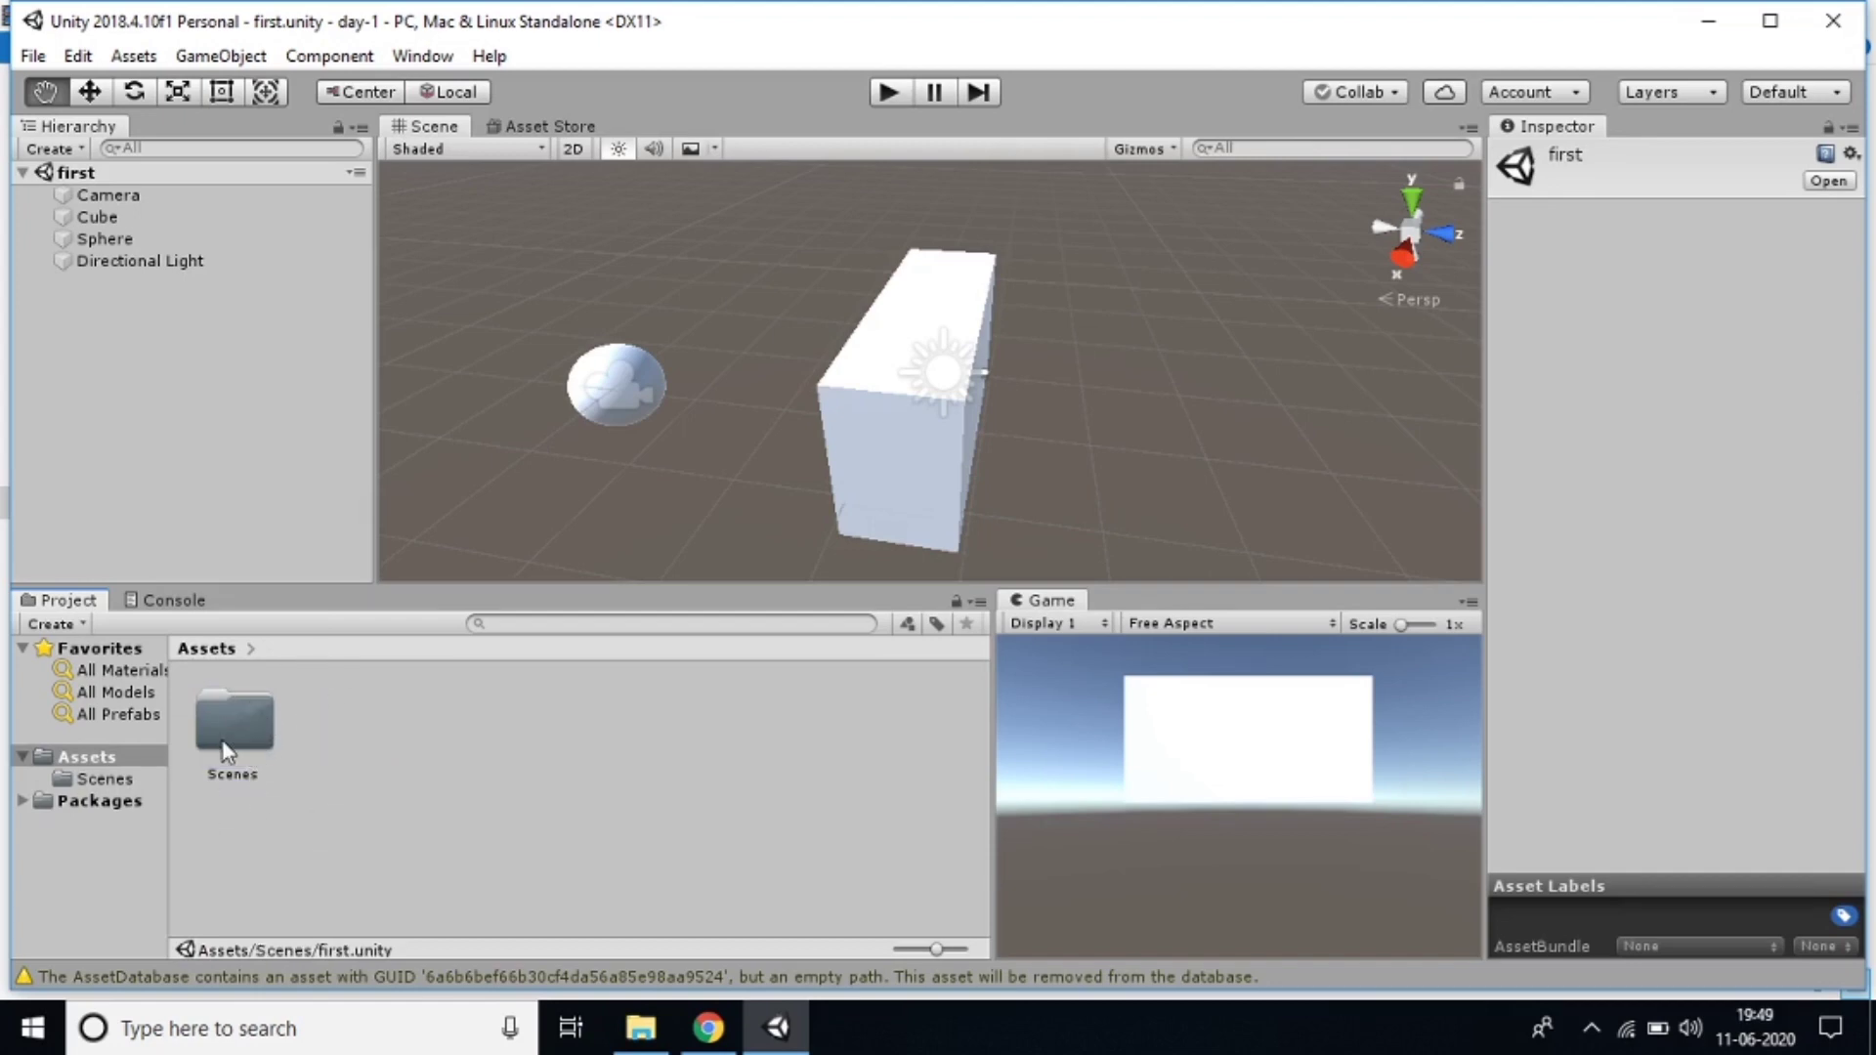
{"action": "left_click", "coordinate": [231, 741]}
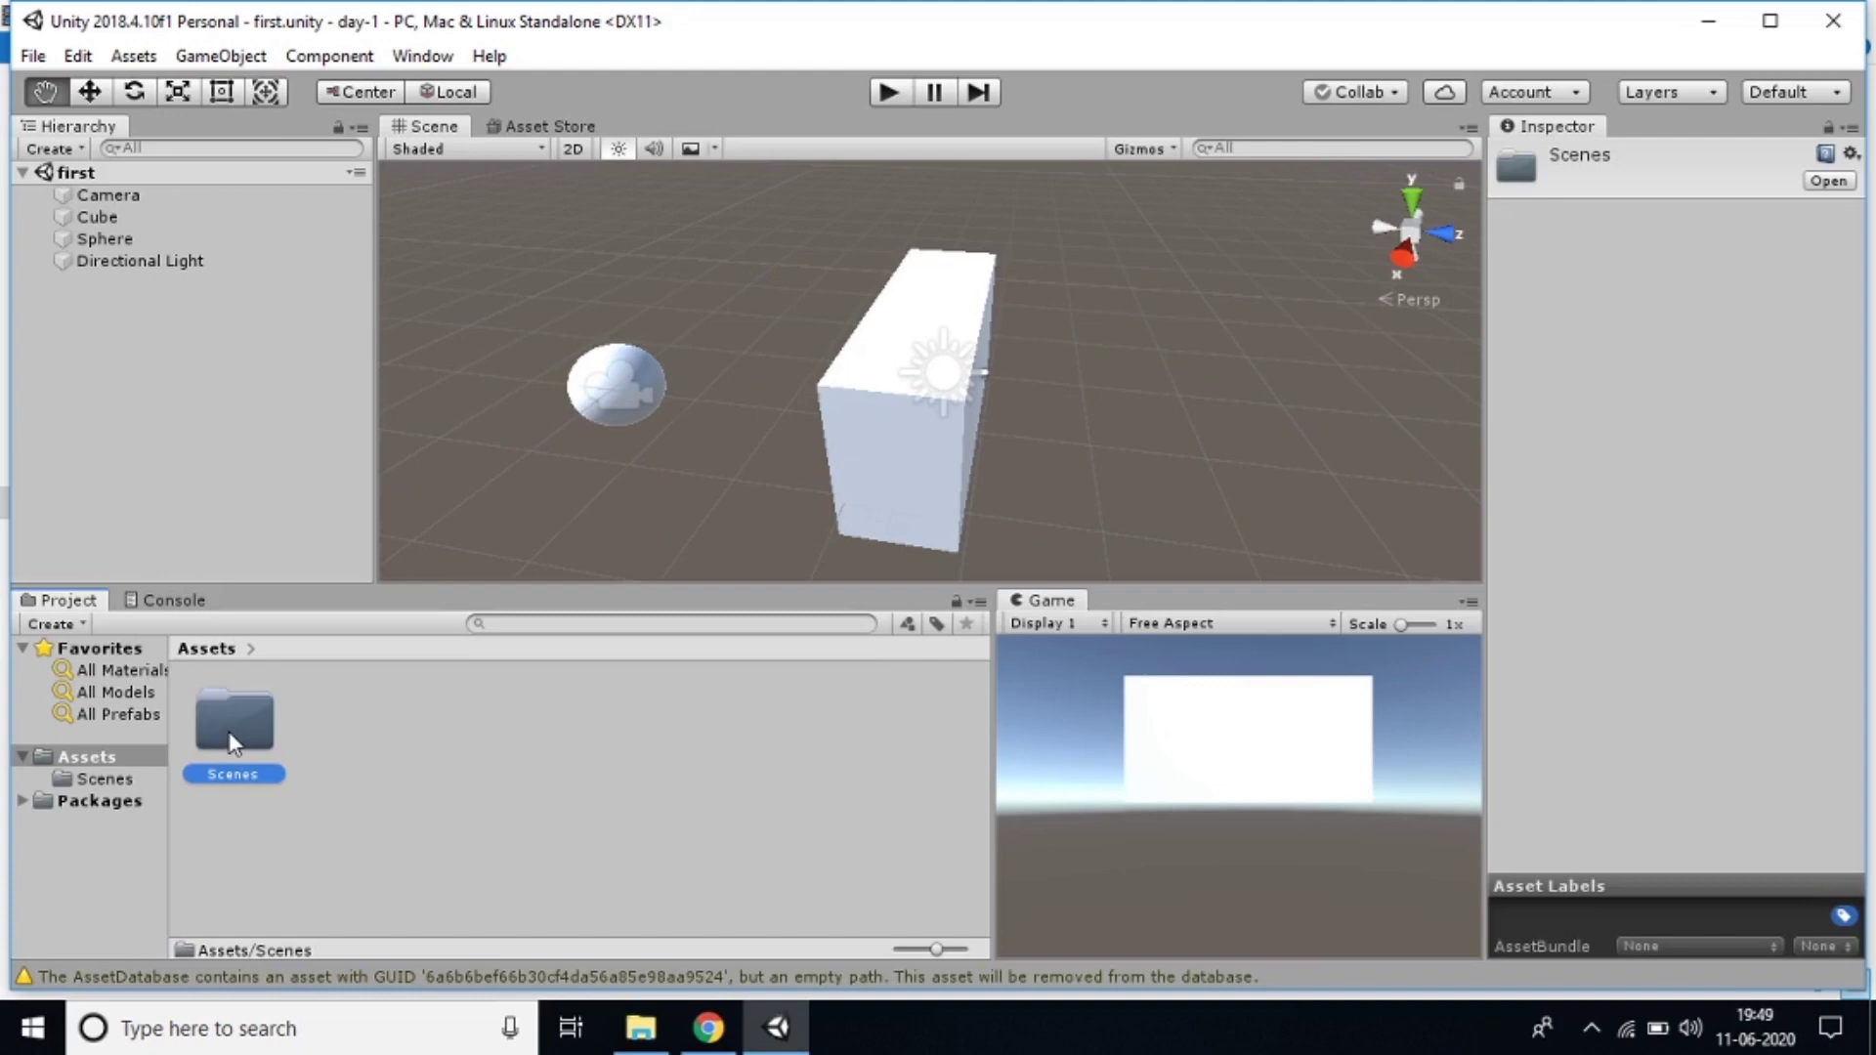
Compare the Console and Project windows by switching between them, ending on the Project window
{"action": "left_click", "coordinate": [189, 601]}
{"action": "left_click", "coordinate": [37, 628]}
{"action": "left_click", "coordinate": [61, 600]}
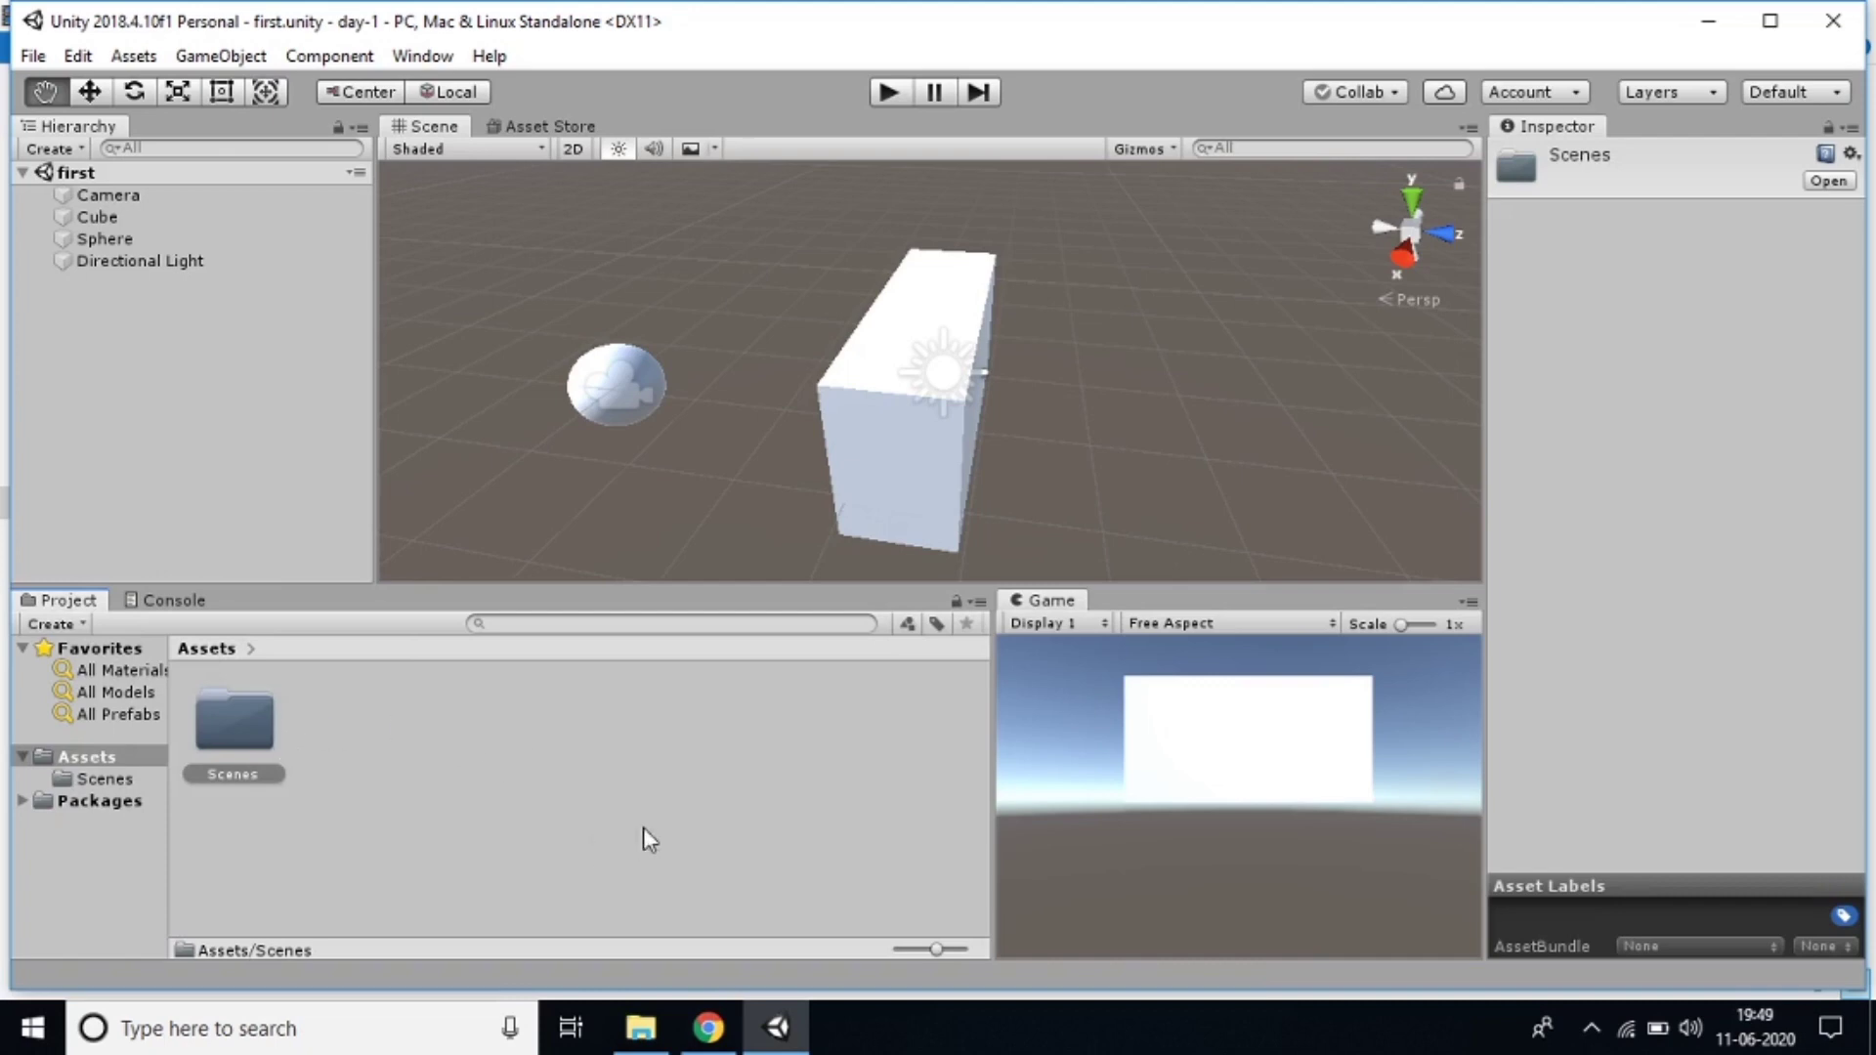
{"action": "left_click", "coordinate": [141, 604]}
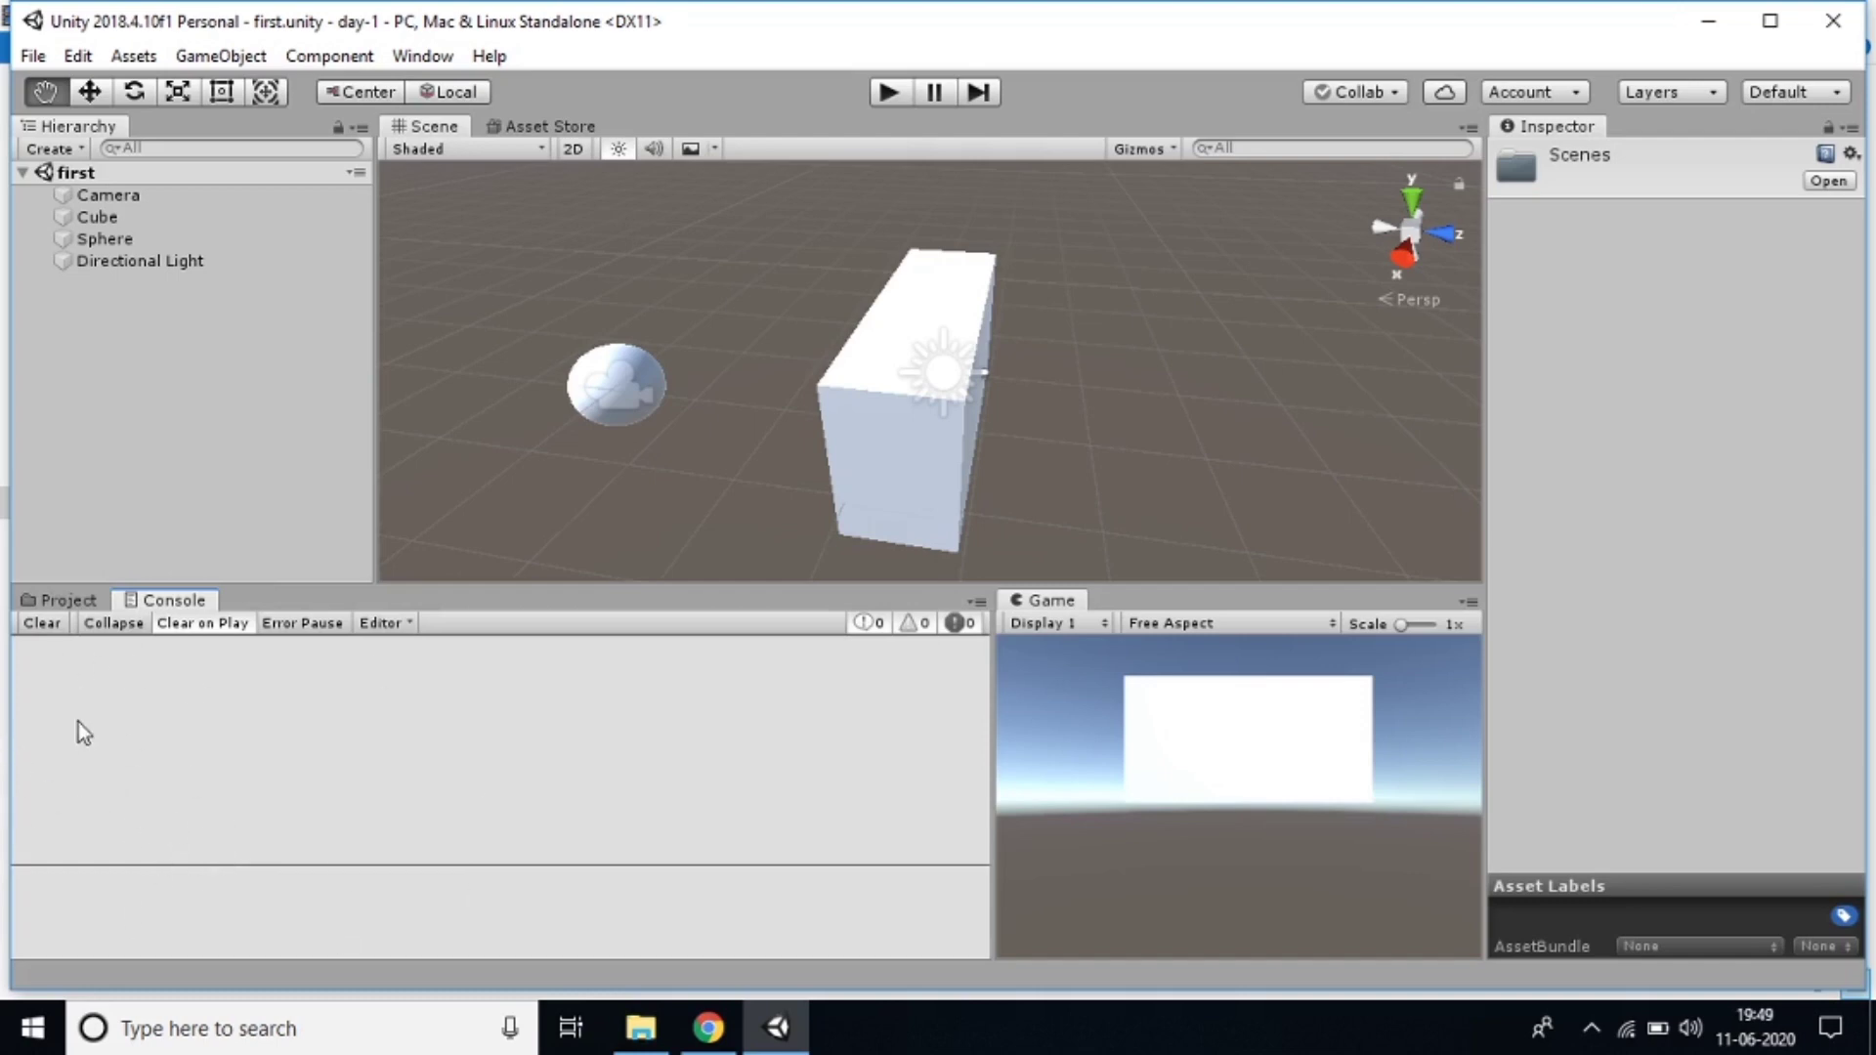
{"action": "left_click", "coordinate": [68, 602]}
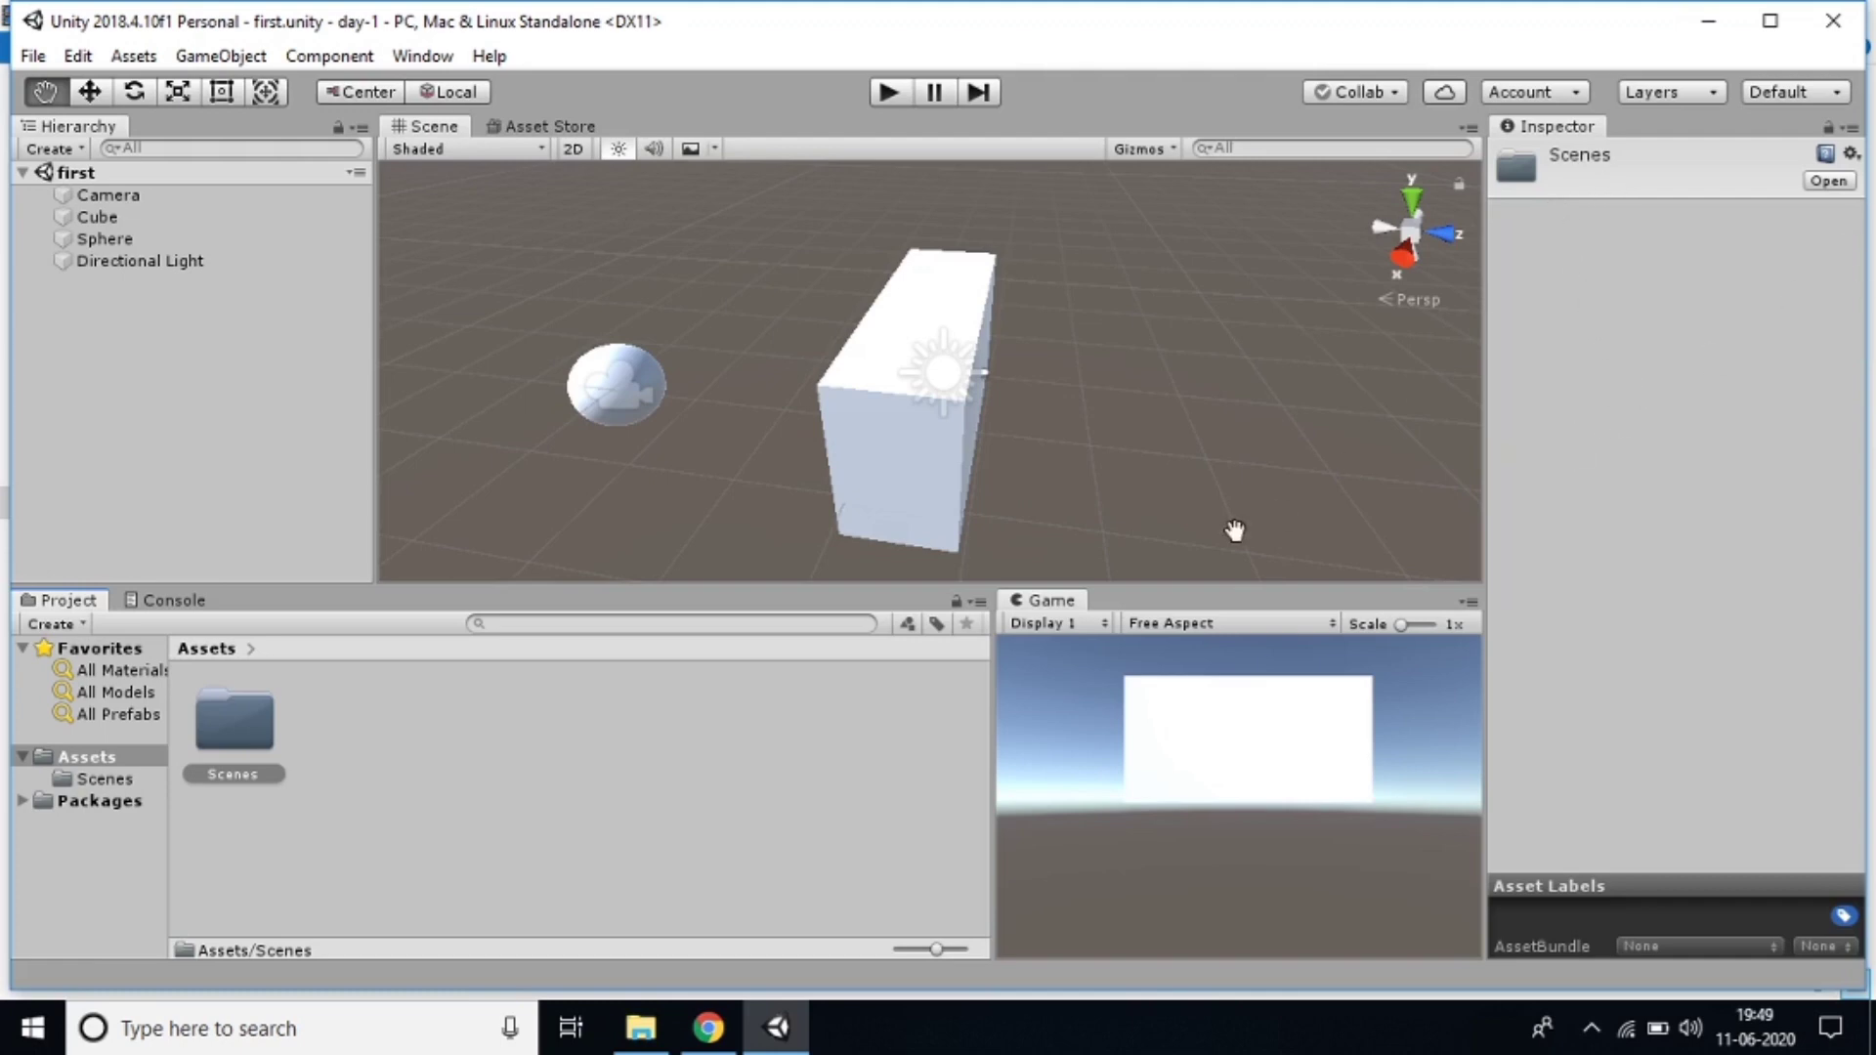
Select the Cube and review its component properties in the Inspector, from Transform down to Rigidbody
{"action": "left_click", "coordinate": [197, 220]}
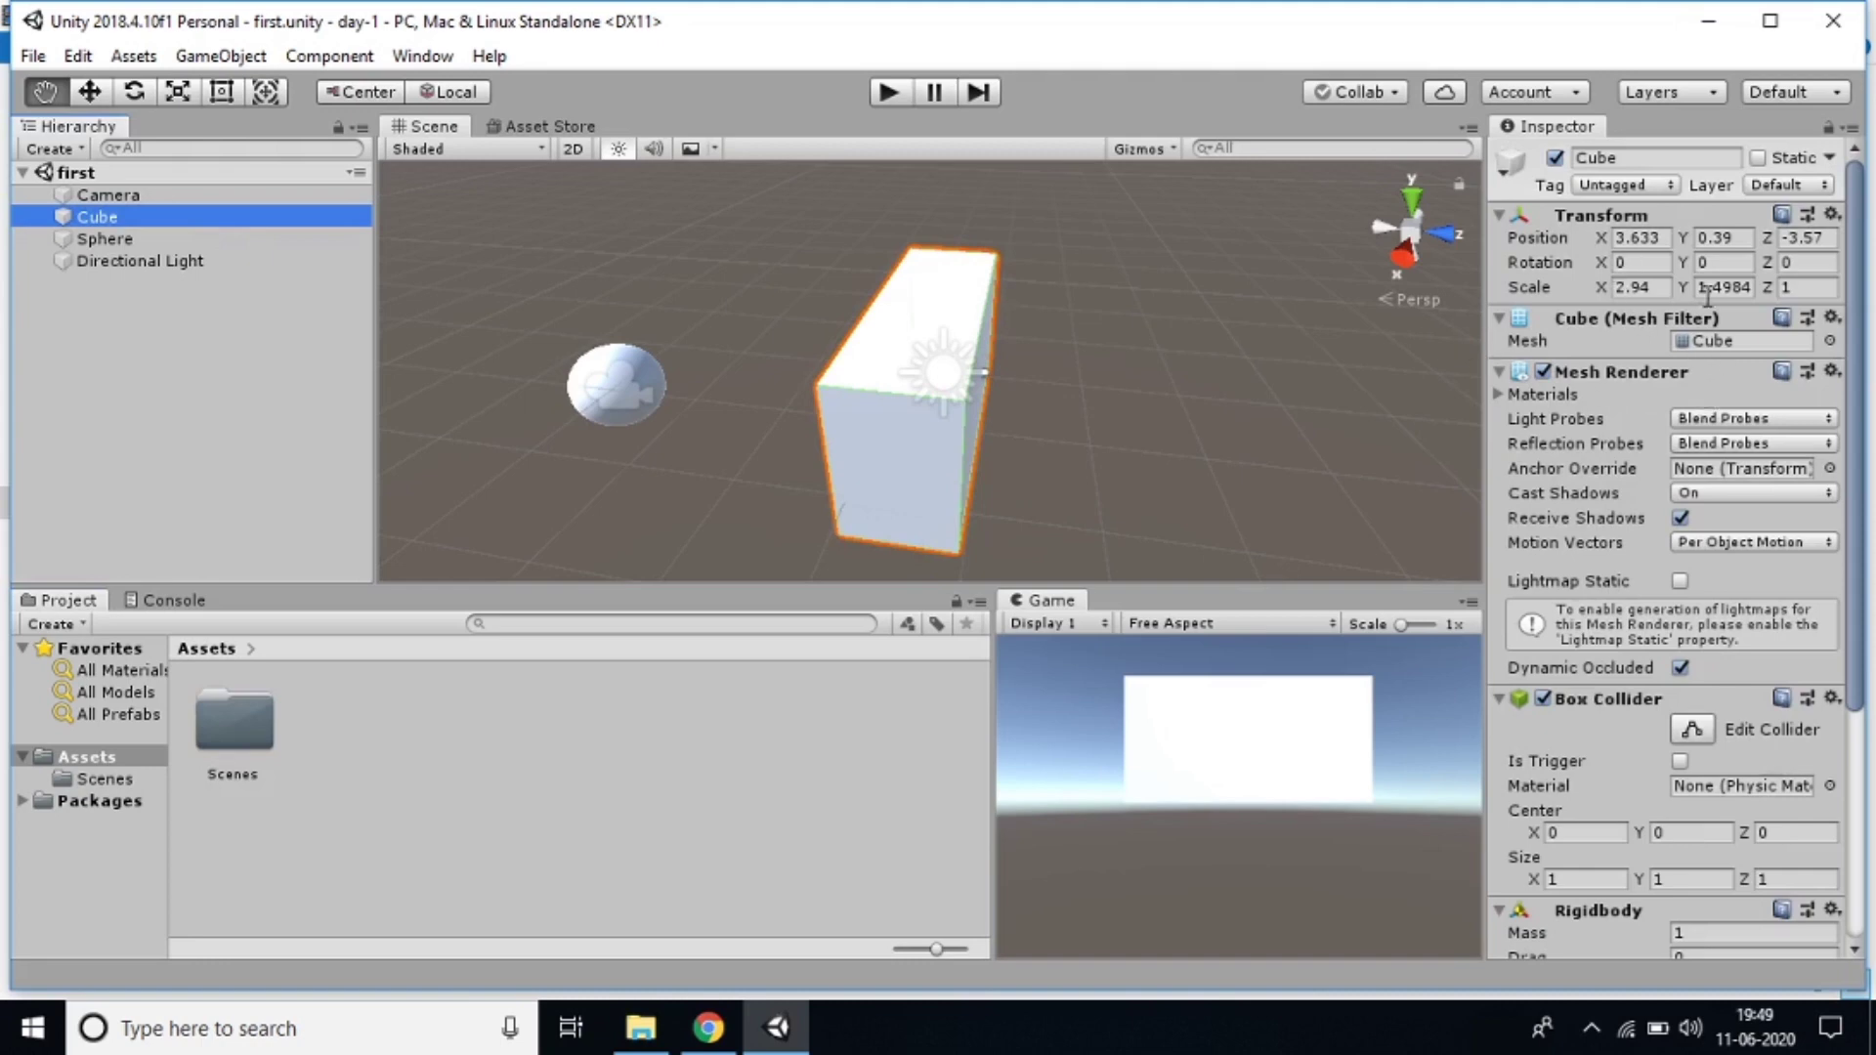
{"action": "scroll", "coordinate": [1694, 593], "scroll_direction": "down", "scroll_amount": 5}
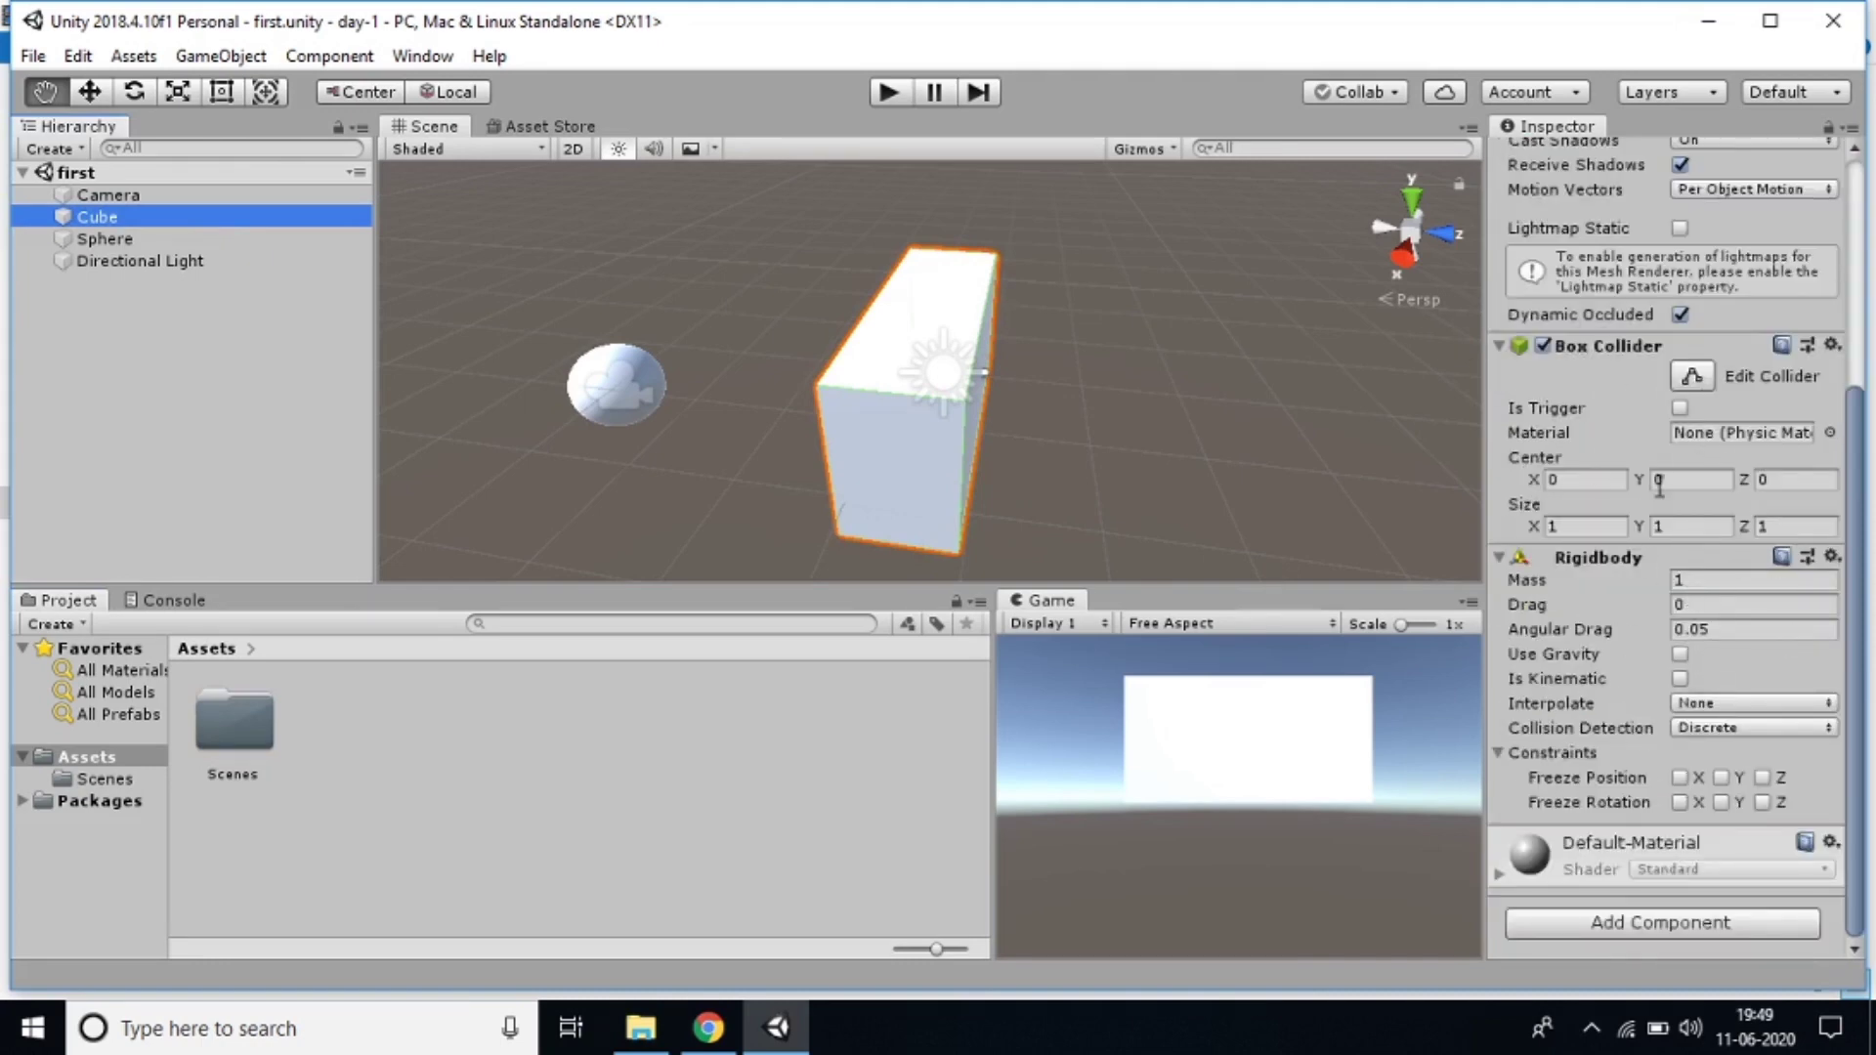
{"action": "scroll", "coordinate": [1734, 564], "scroll_direction": "up", "scroll_amount": 3}
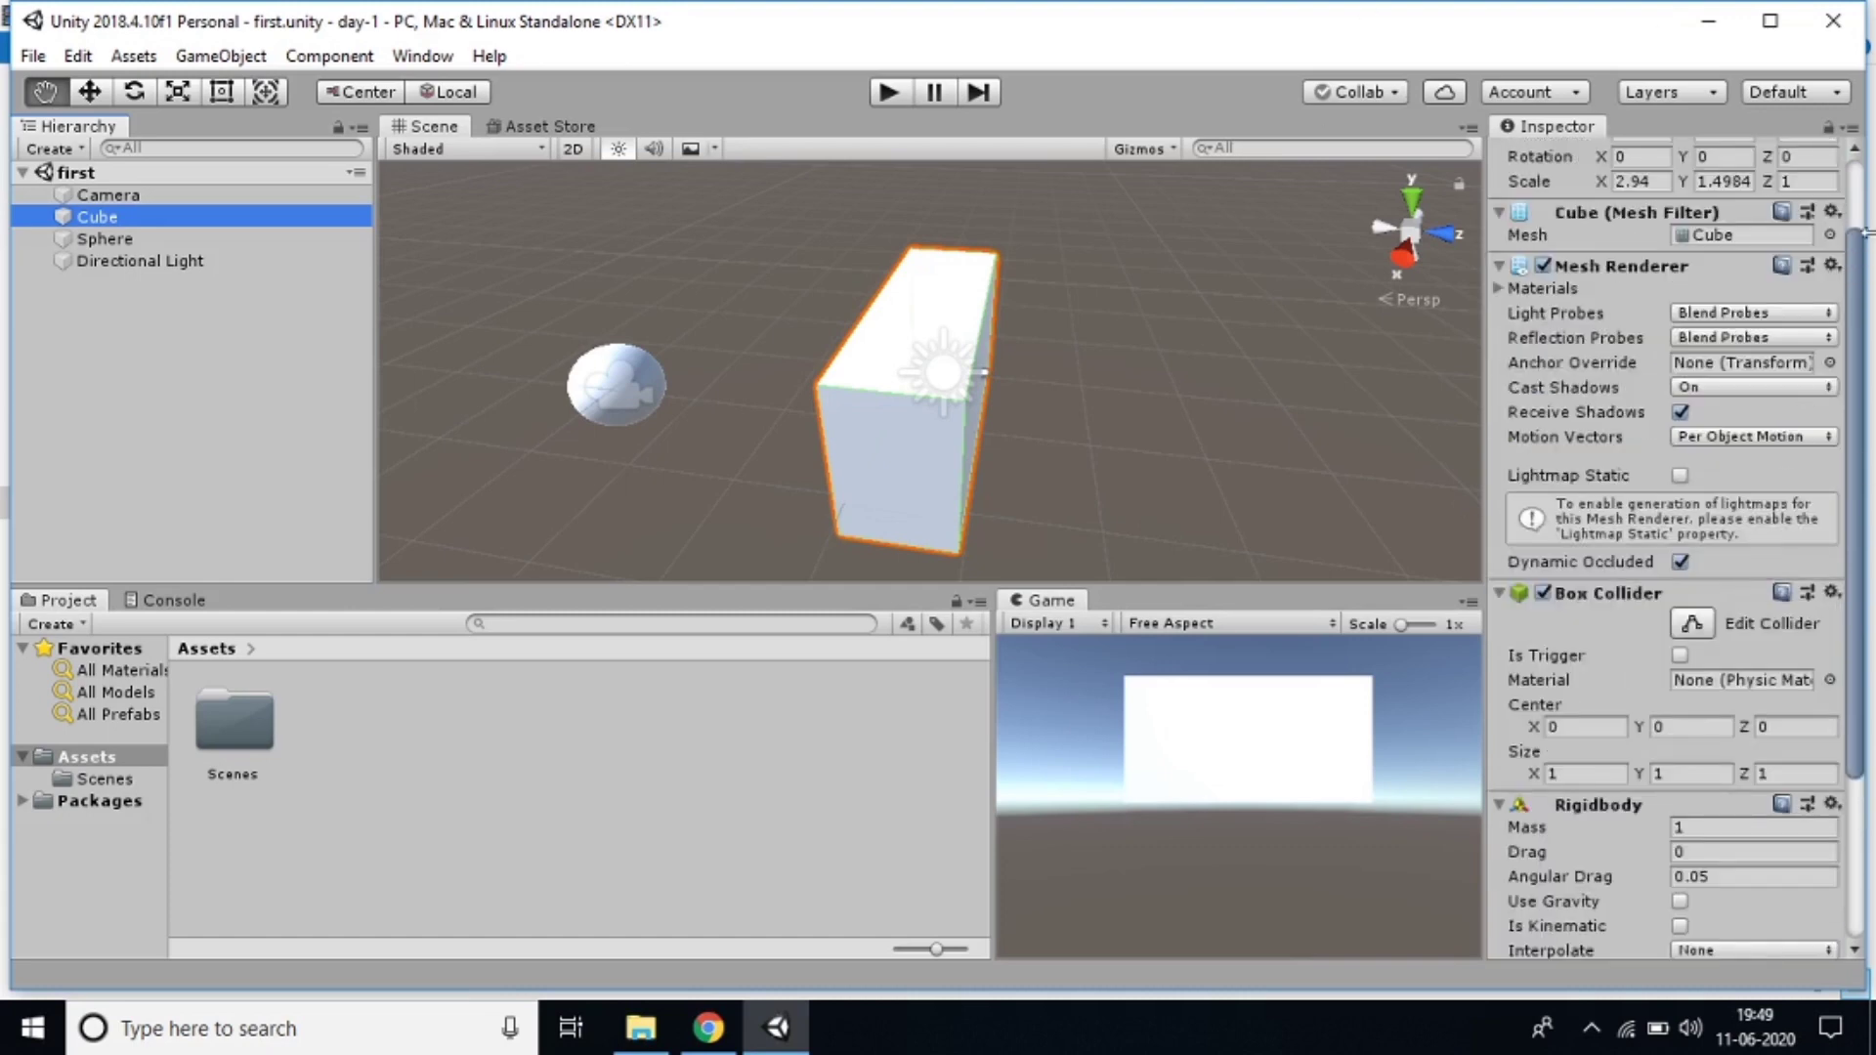
{"action": "scroll", "coordinate": [1630, 478], "scroll_direction": "up", "scroll_amount": 3}
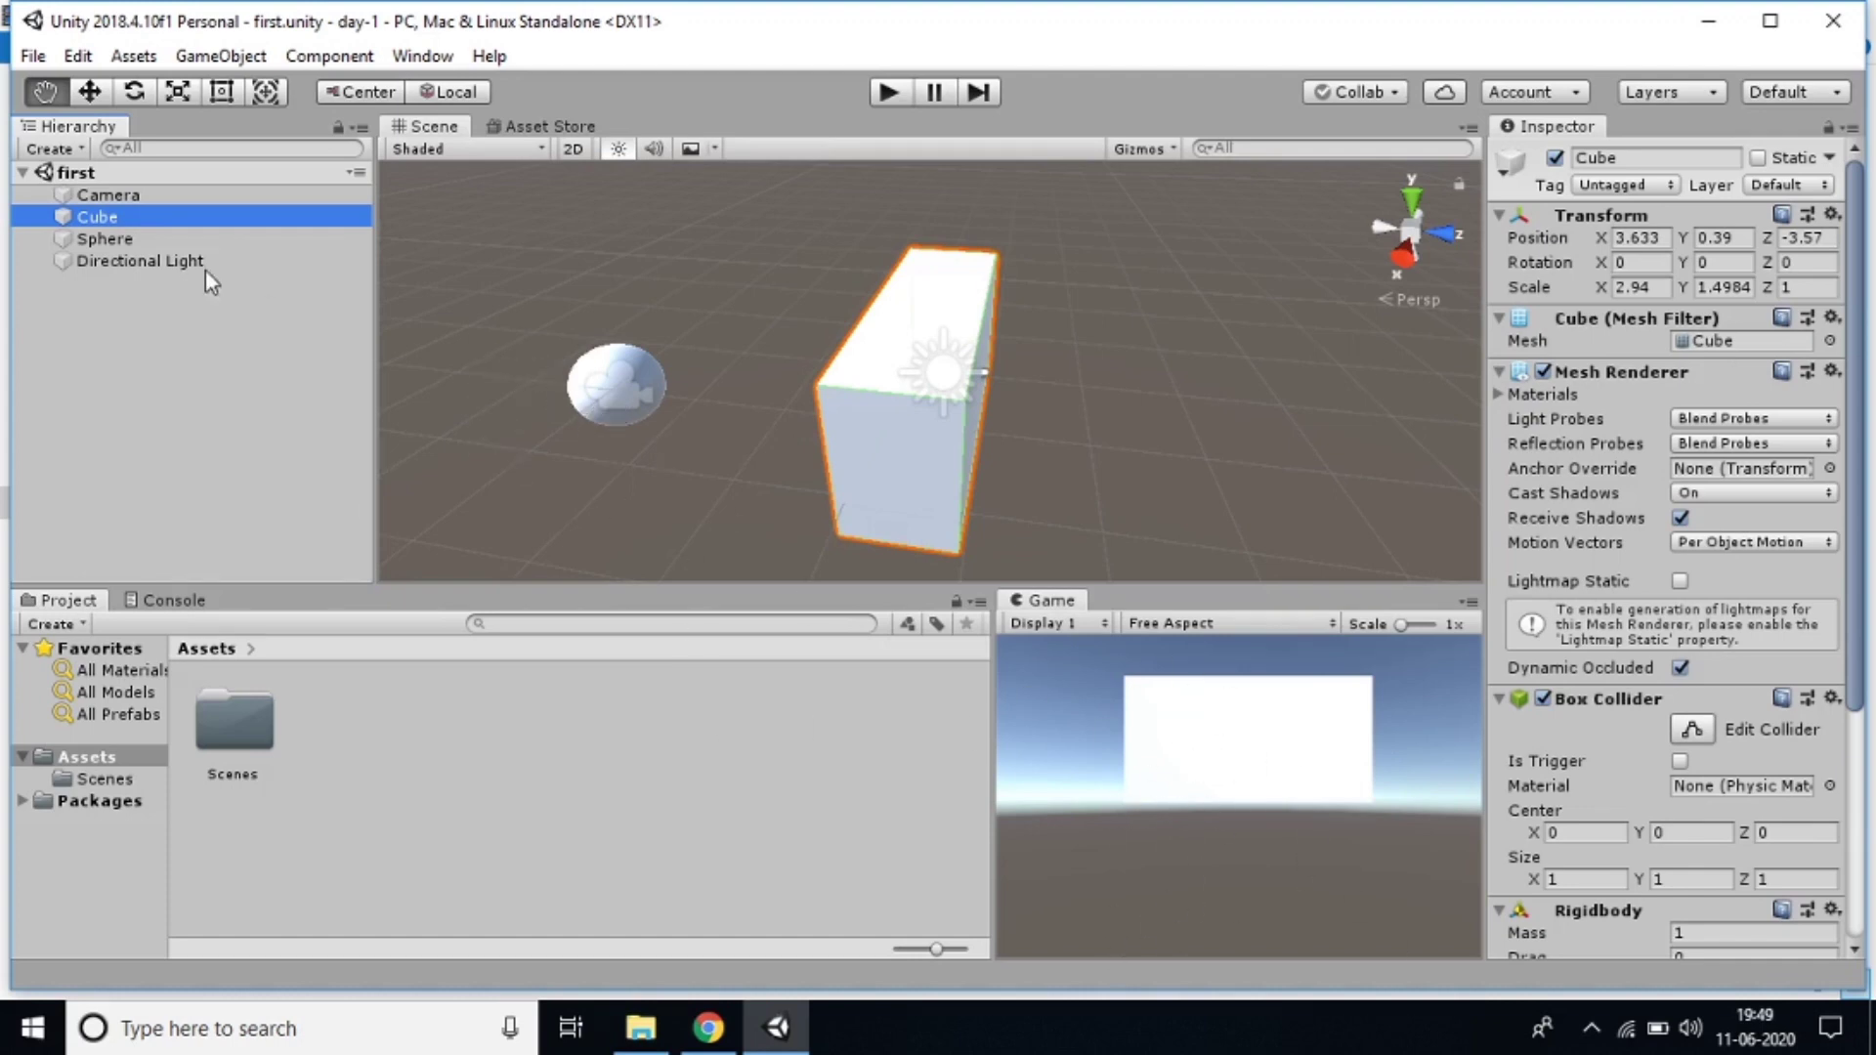
Select the Sphere, activate the Move tool, and reset the Sphere's Transform component to its default values
{"action": "left_click", "coordinate": [199, 239]}
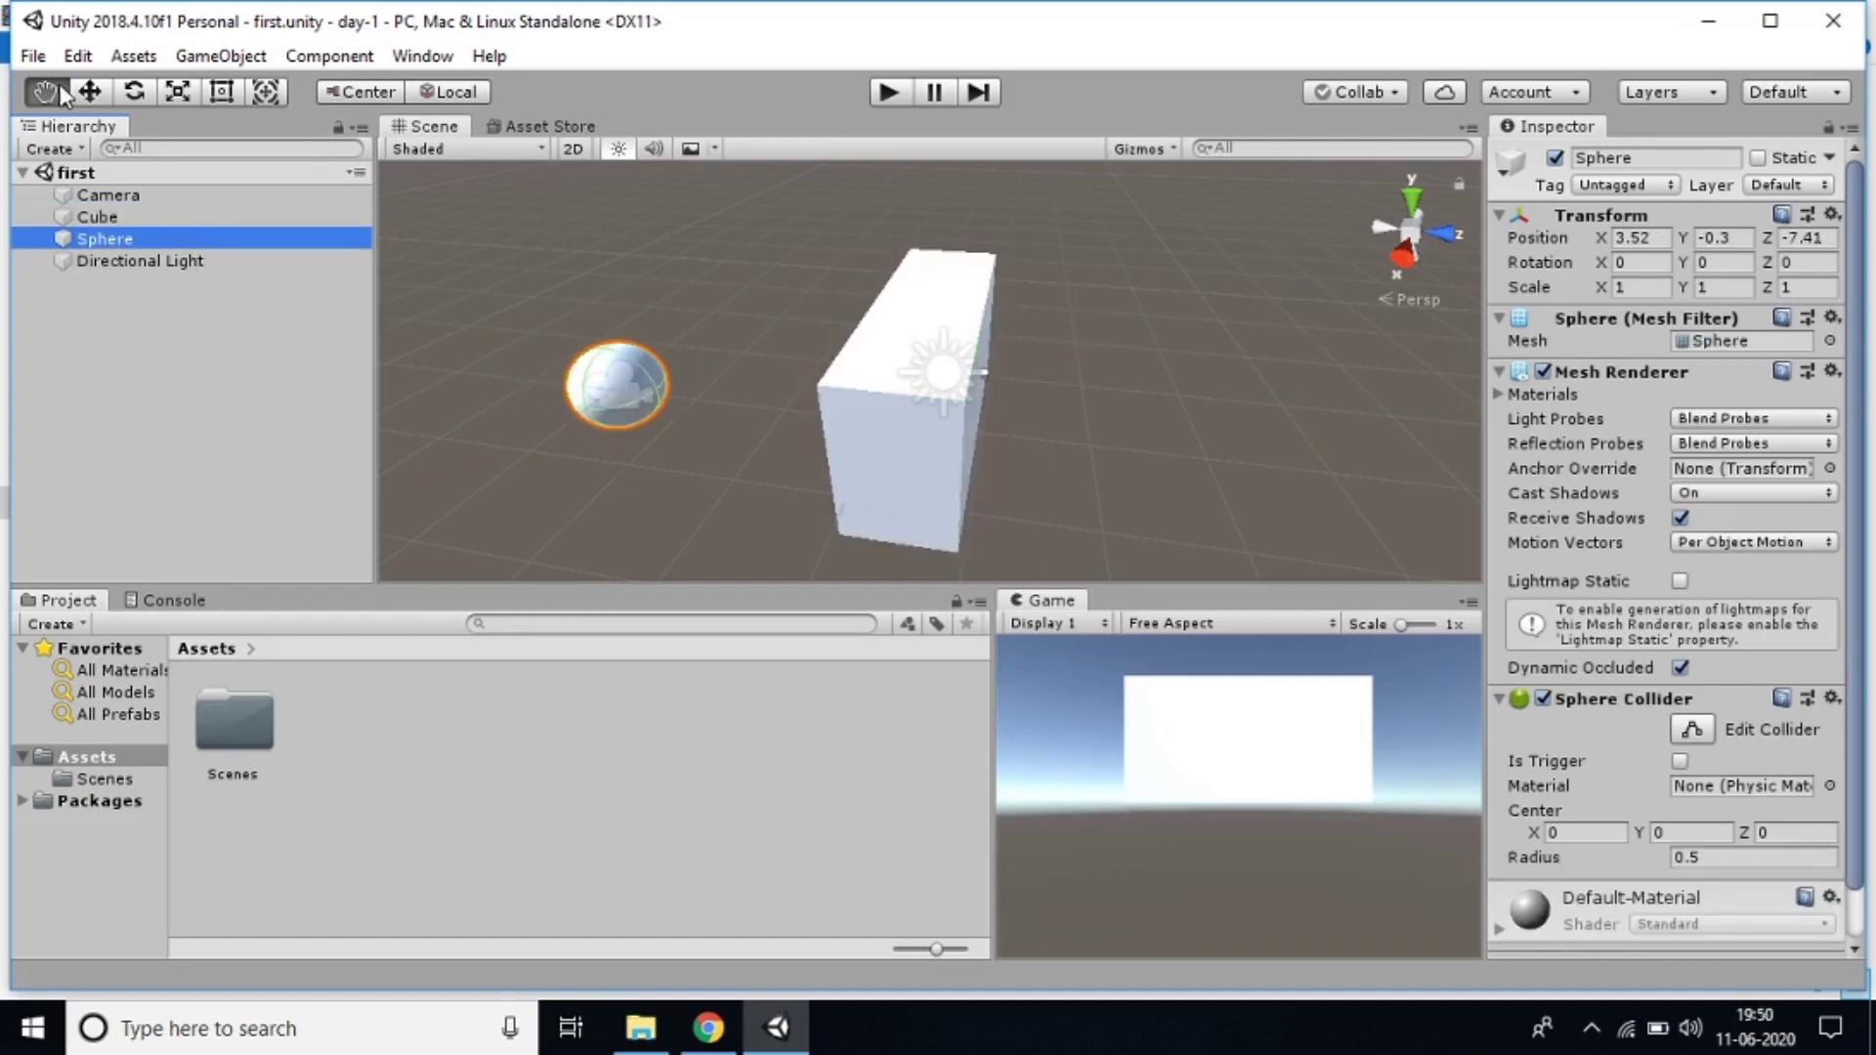
{"action": "left_click", "coordinate": [91, 98]}
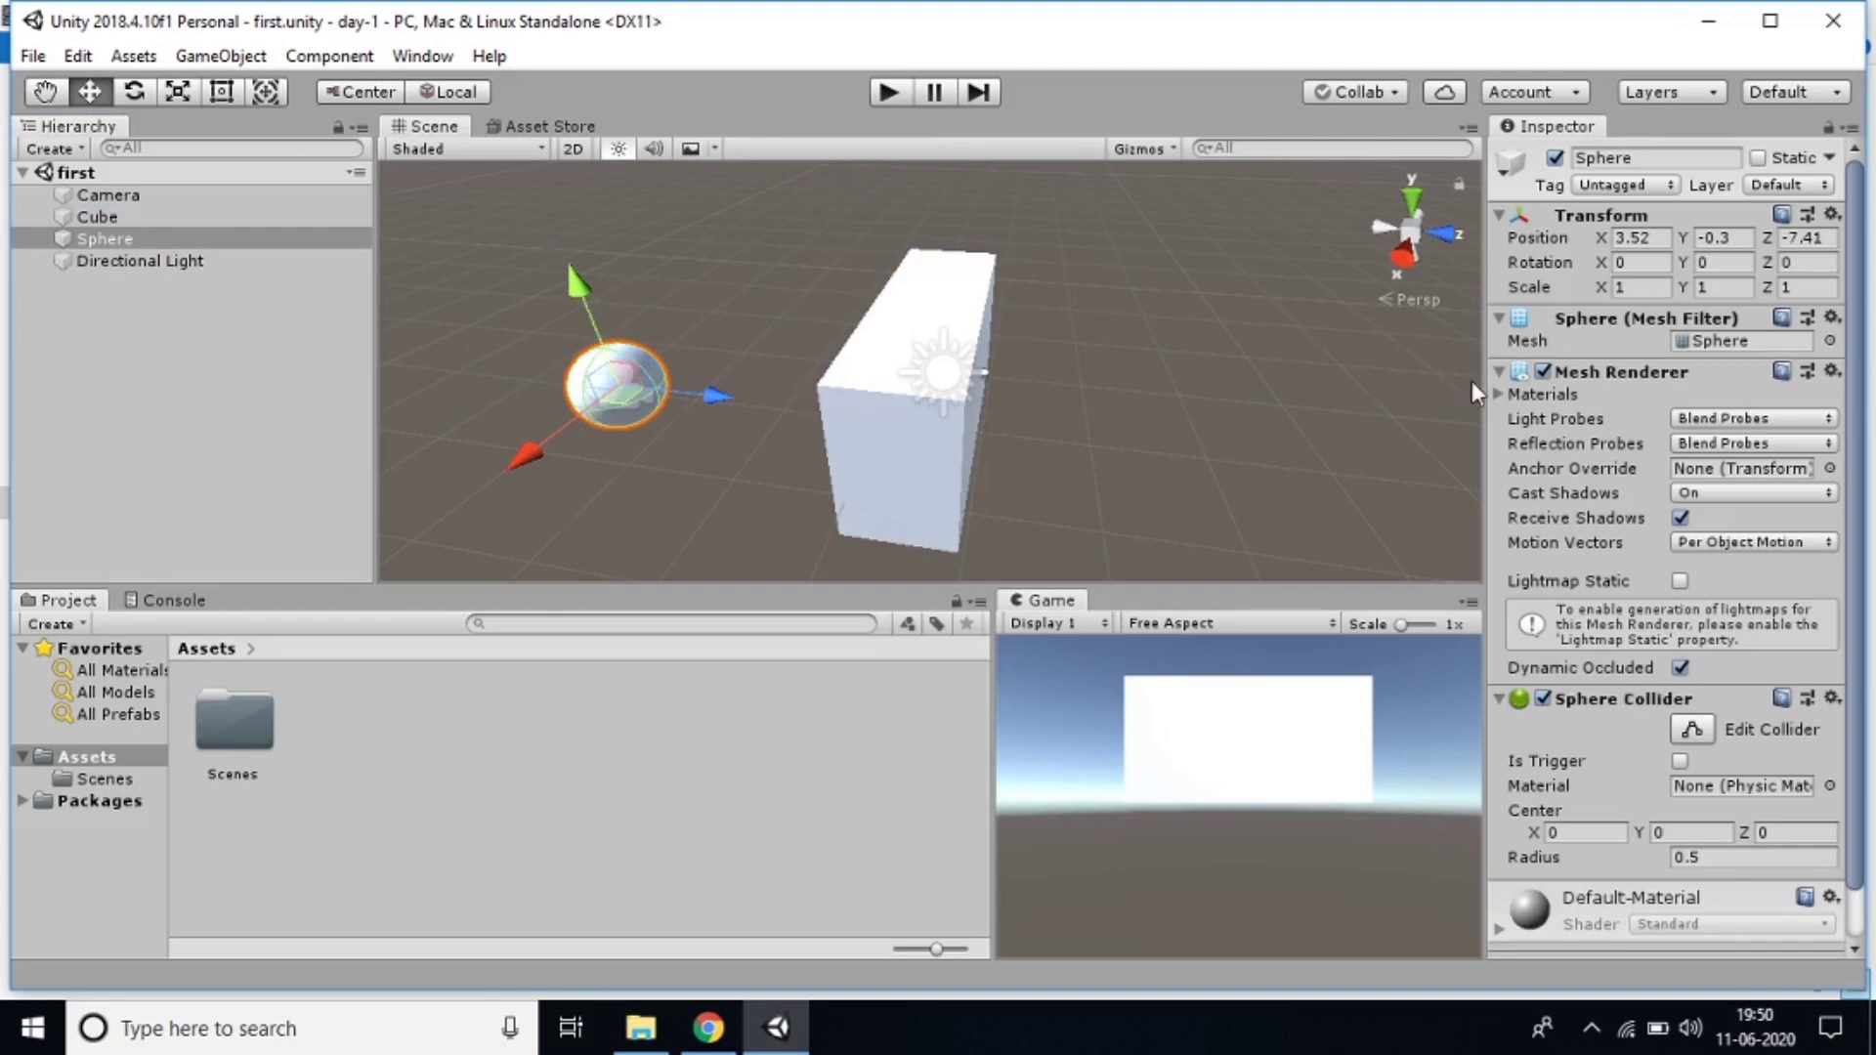
{"action": "left_click", "coordinate": [1834, 214]}
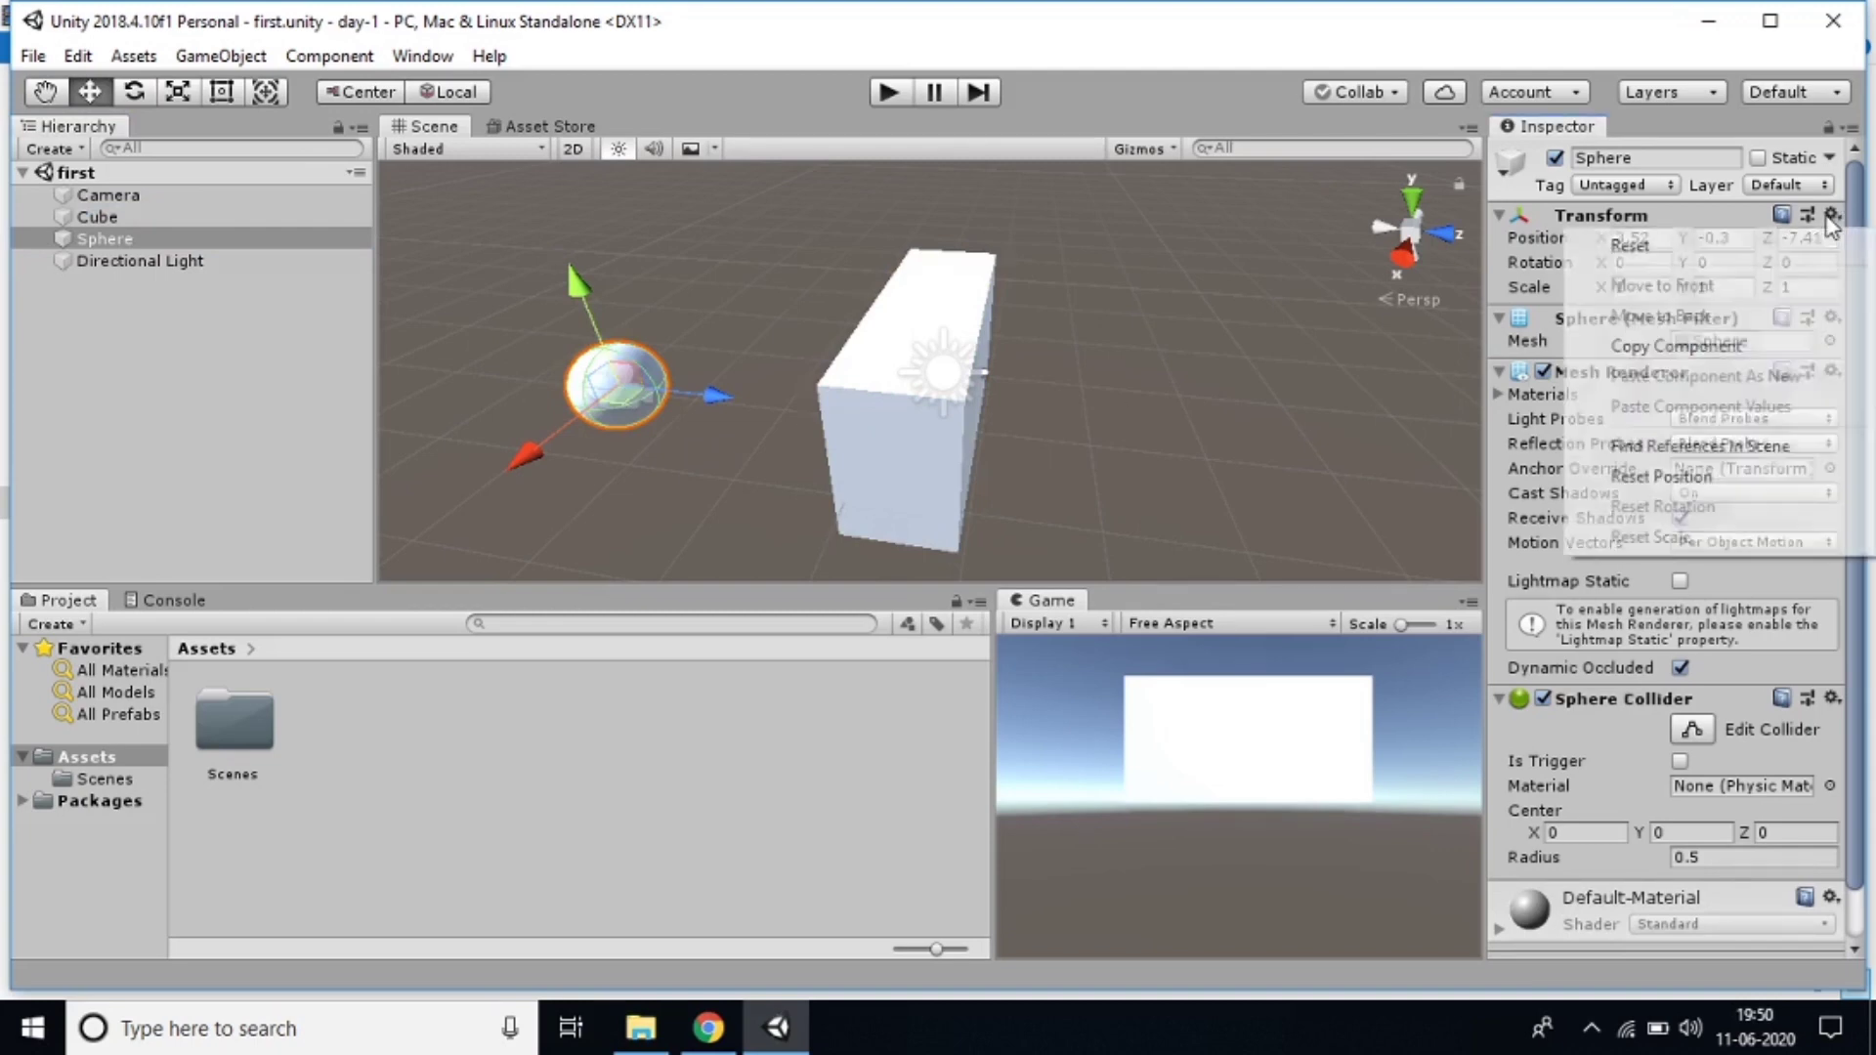
{"action": "left_click", "coordinate": [1622, 243]}
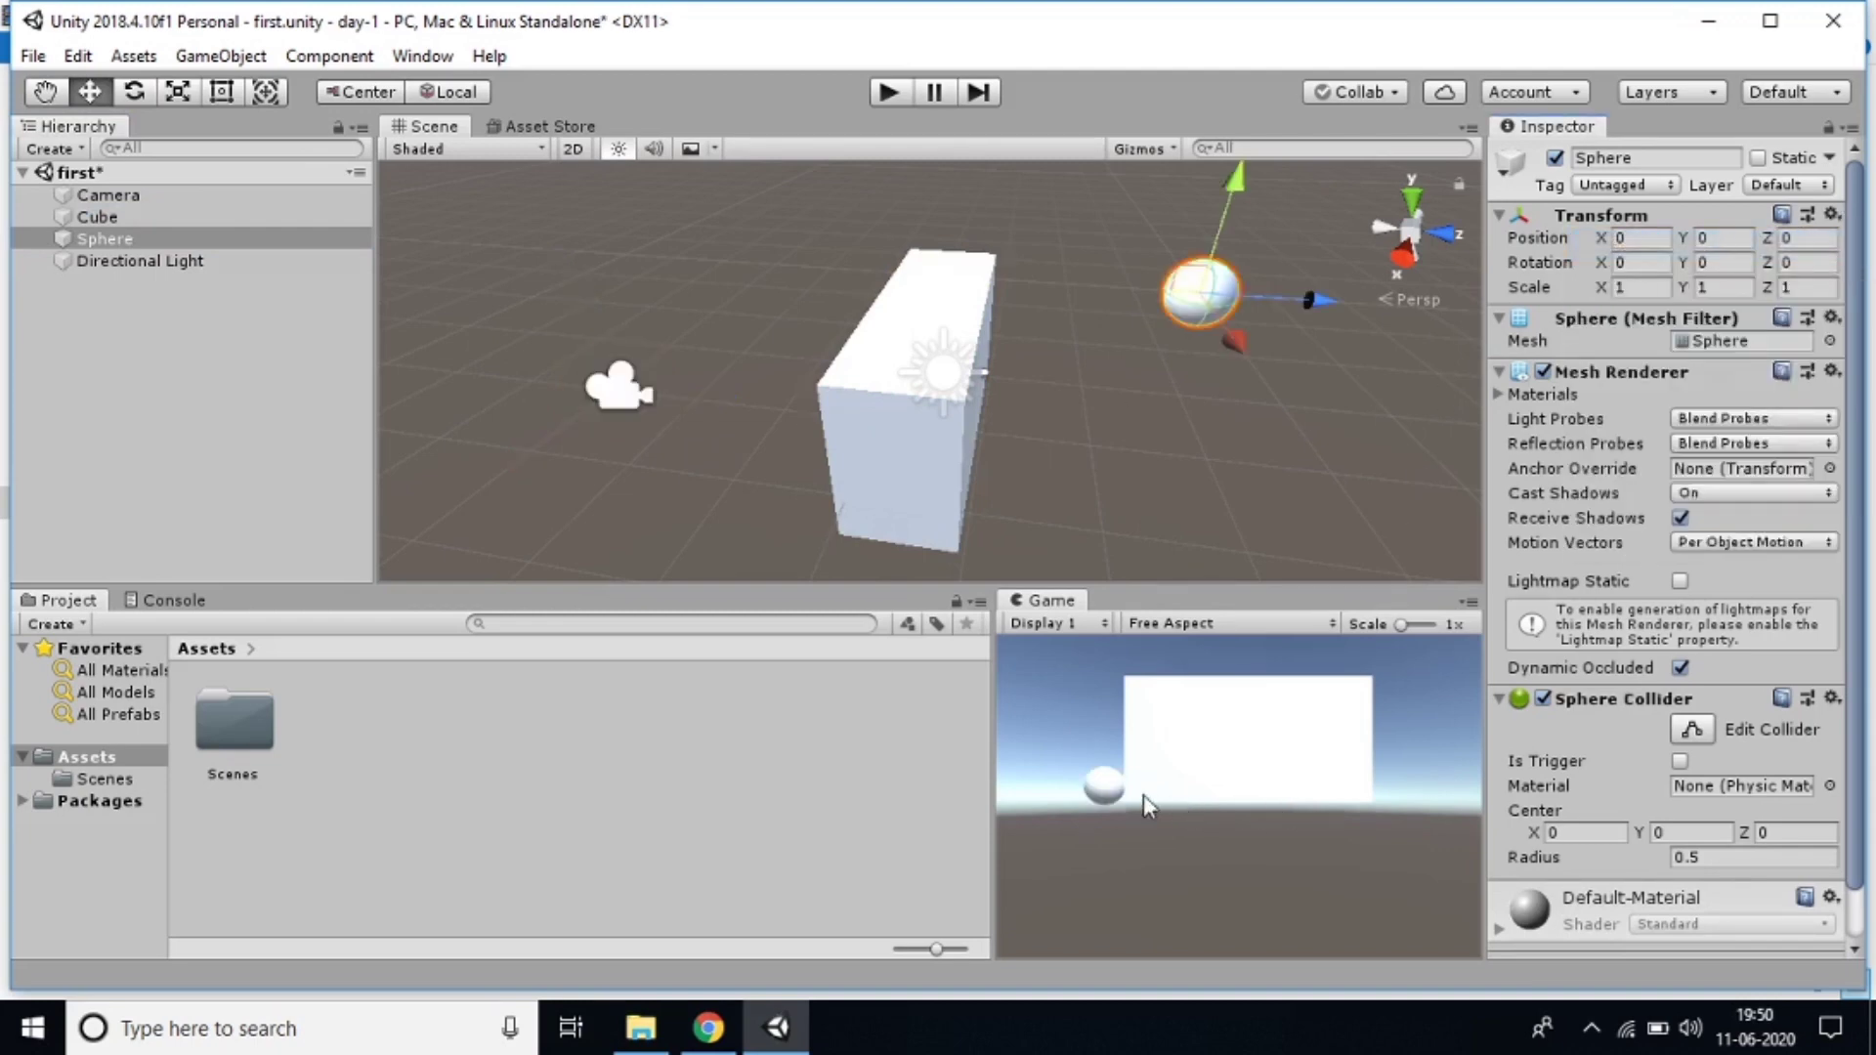